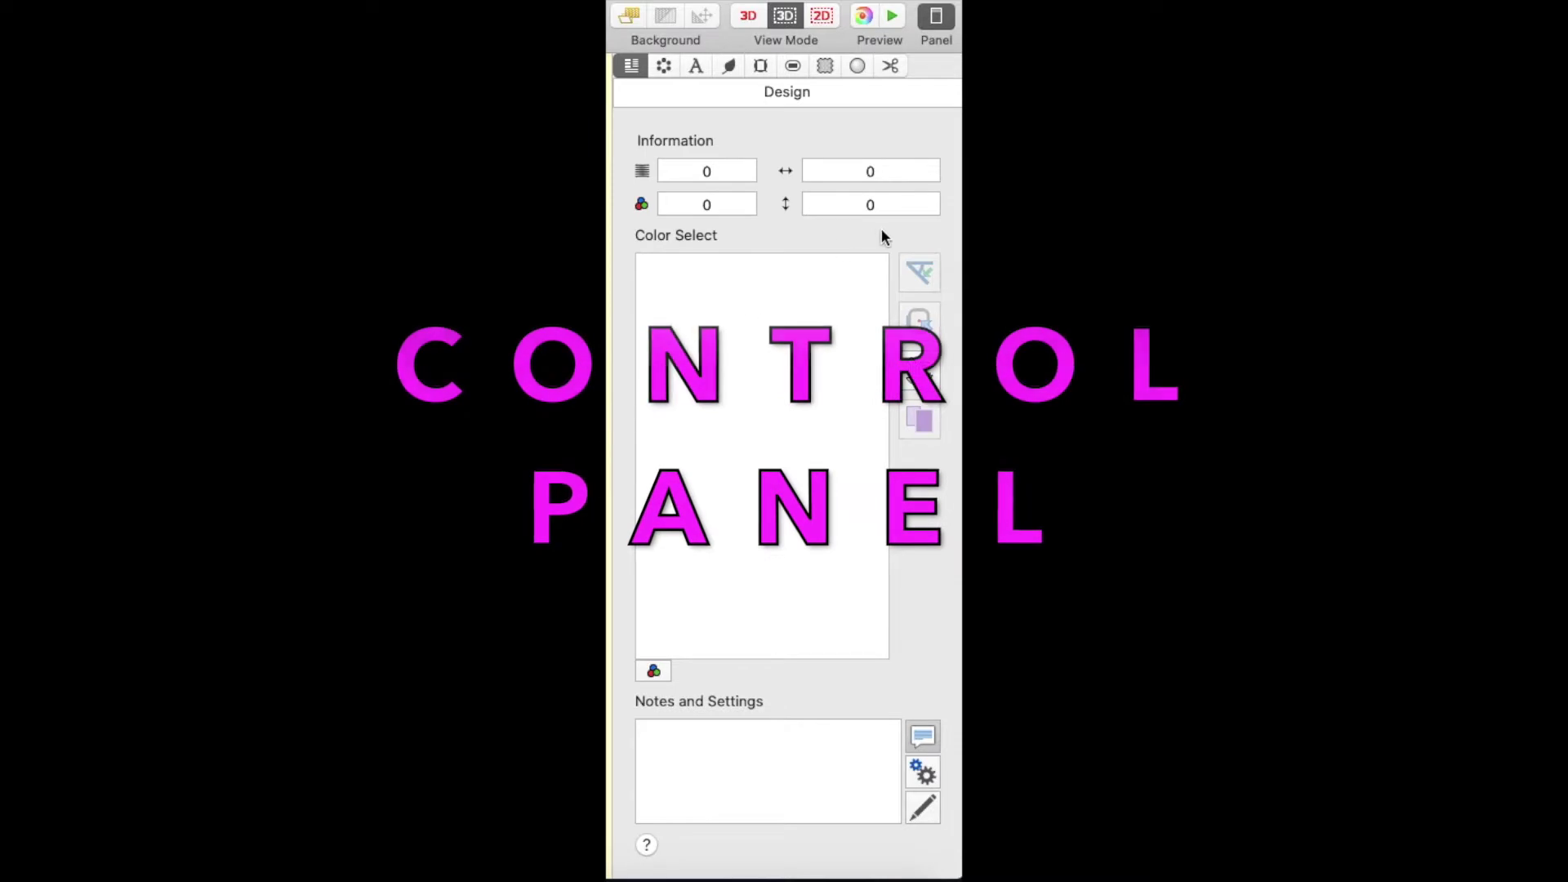
Step: Hide and reshow the Control Panel, and read the overview of its windows in the reference guide
{"action": "left_click", "coordinate": [936, 18]}
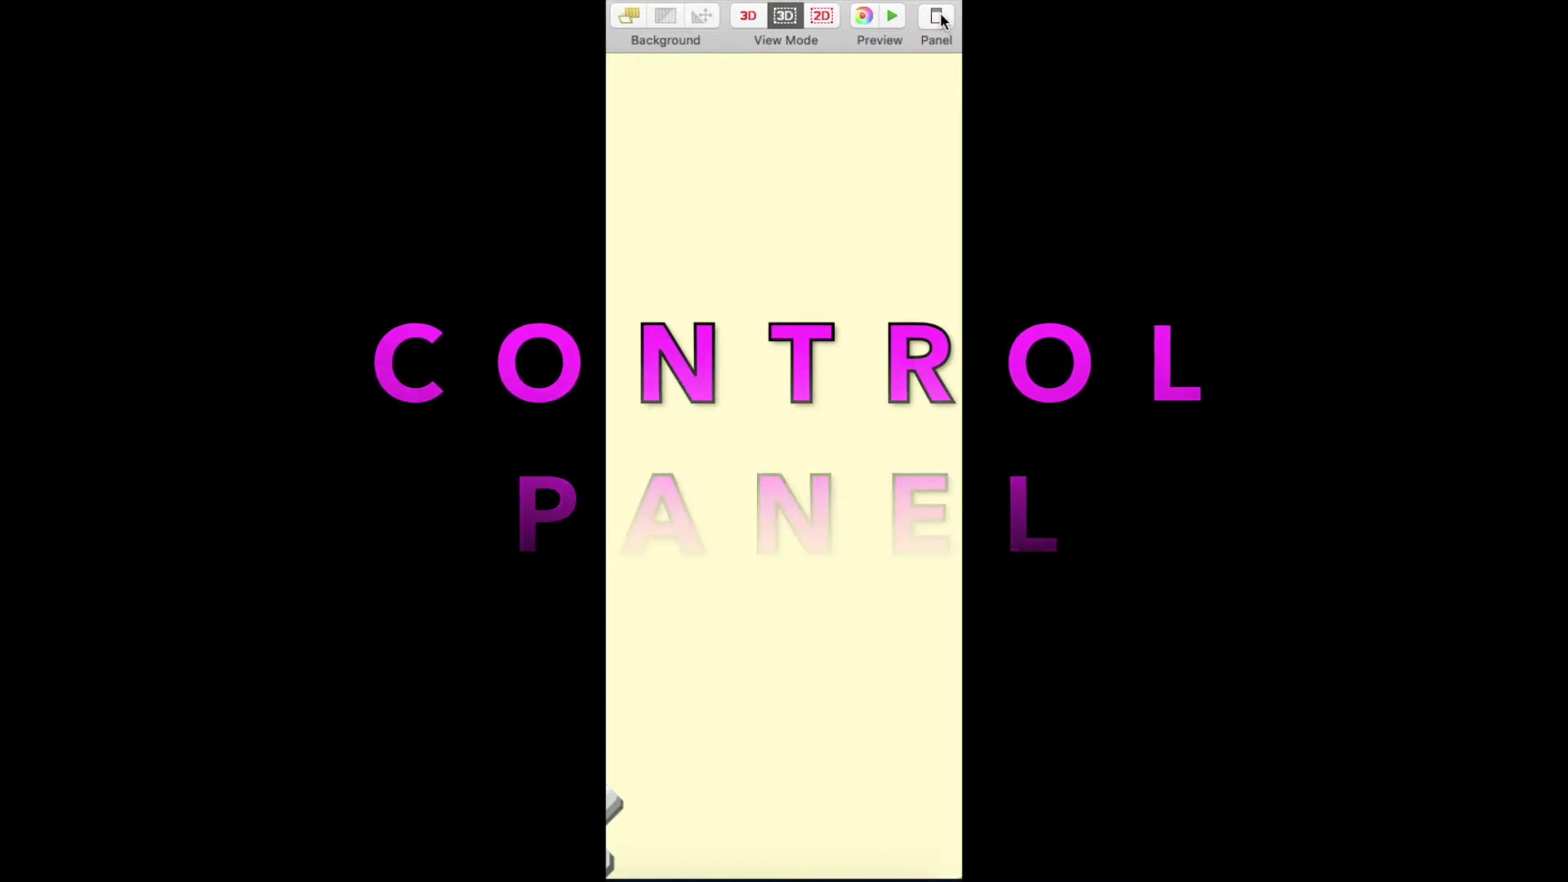
{"action": "left_click", "coordinate": [941, 18]}
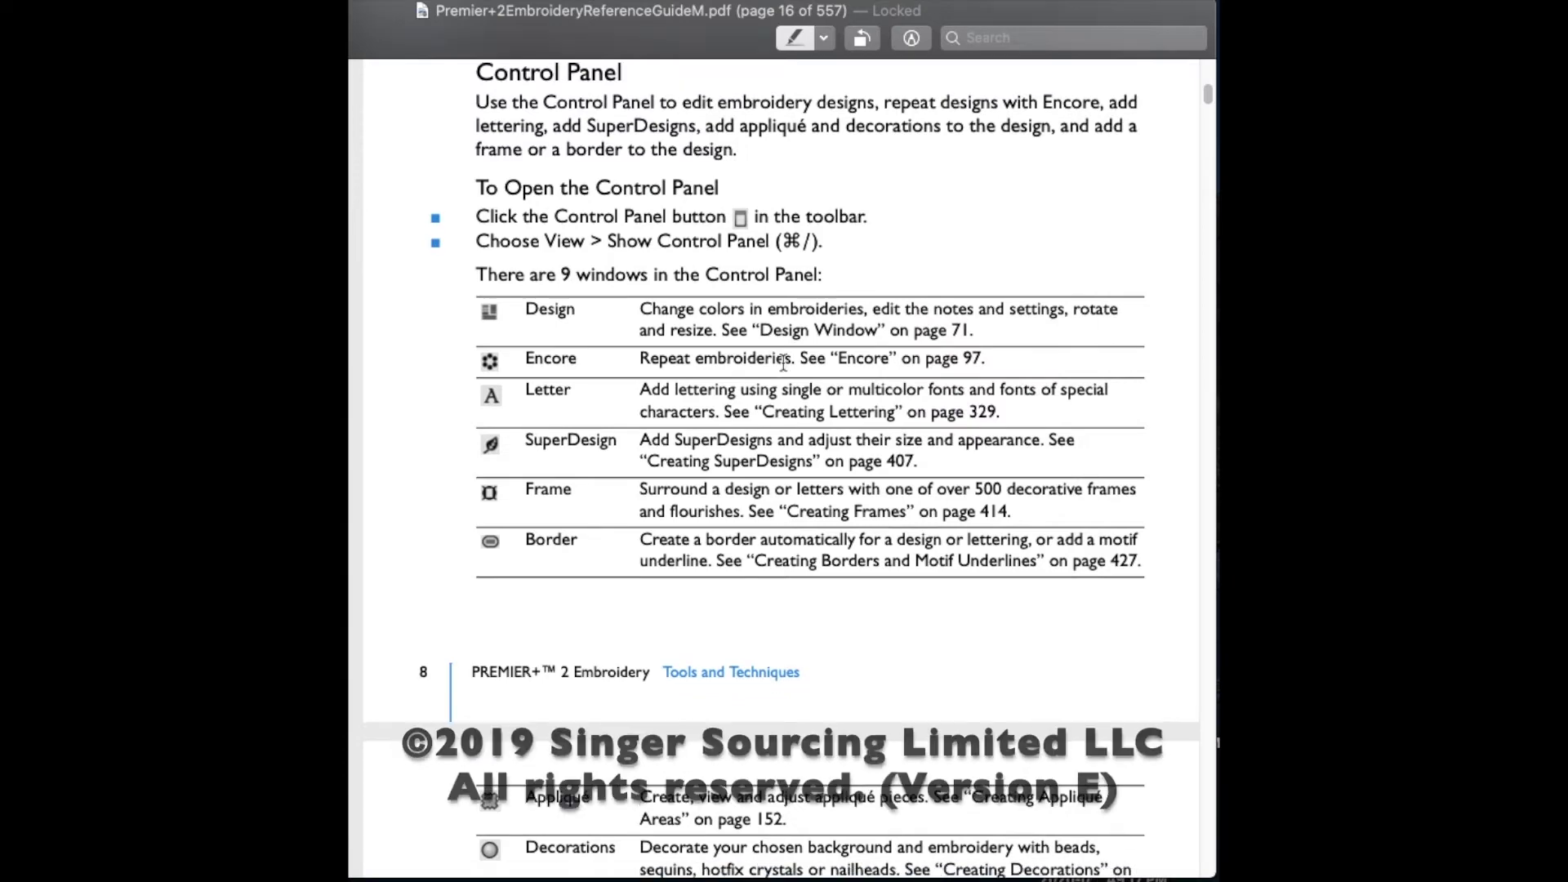
{"action": "scroll", "coordinate": [783, 361], "scroll_direction": "down", "scroll_amount": 2}
{"action": "scroll", "coordinate": [783, 362], "scroll_direction": "down", "scroll_amount": 5}
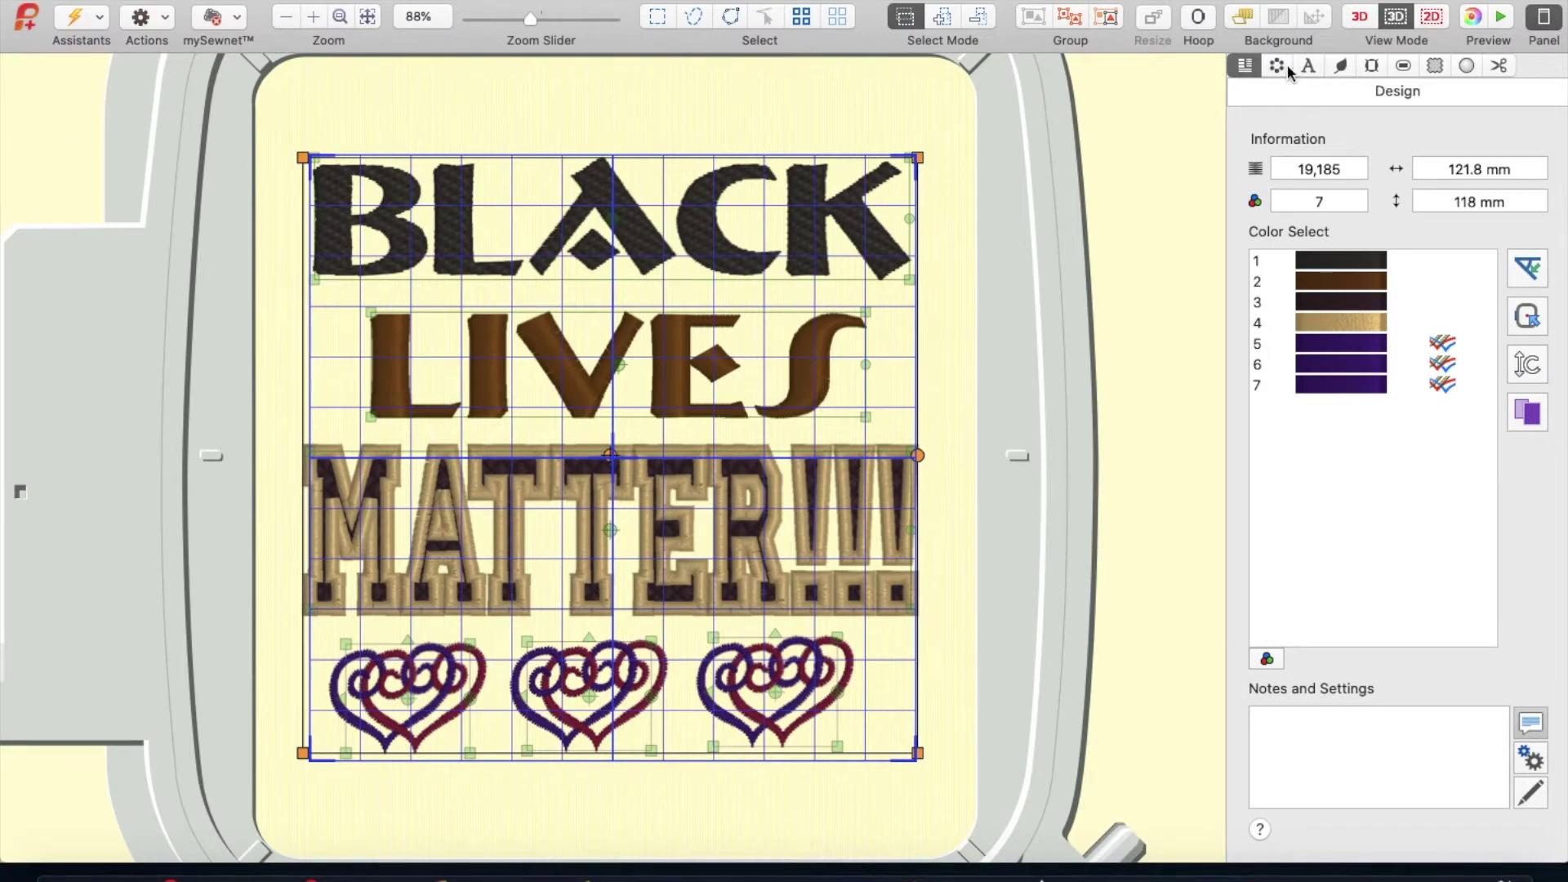
Step: Look through the Encore, Letter, SuperDesign, Frame, Border, Appliqué and Decoration windows of the Control Panel
{"action": "left_click", "coordinate": [1278, 63]}
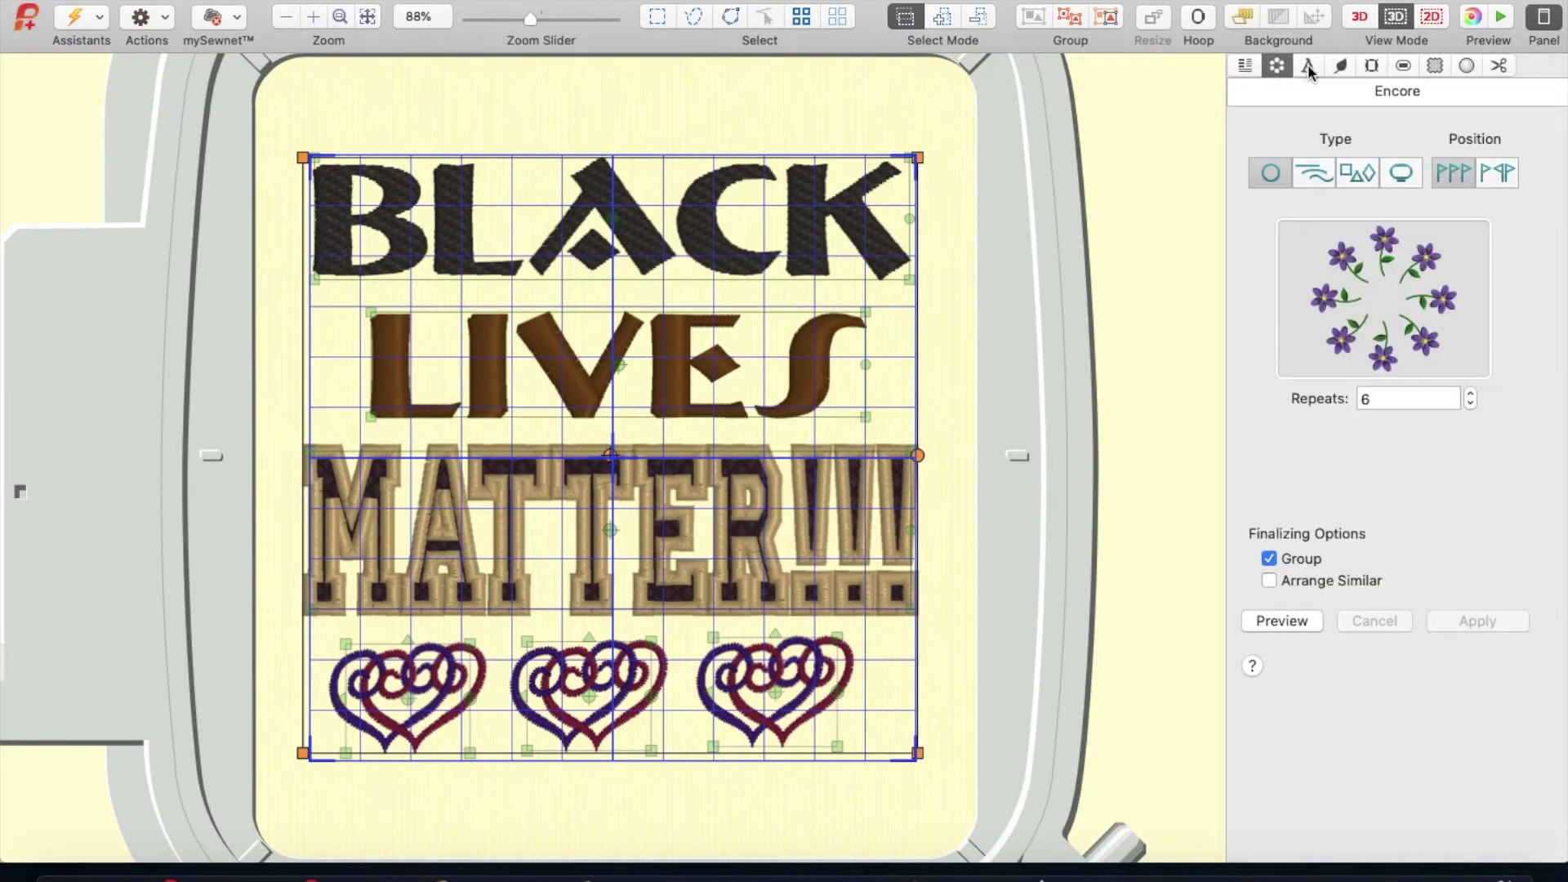
{"action": "left_click", "coordinate": [1307, 63]}
{"action": "left_click", "coordinate": [1341, 65]}
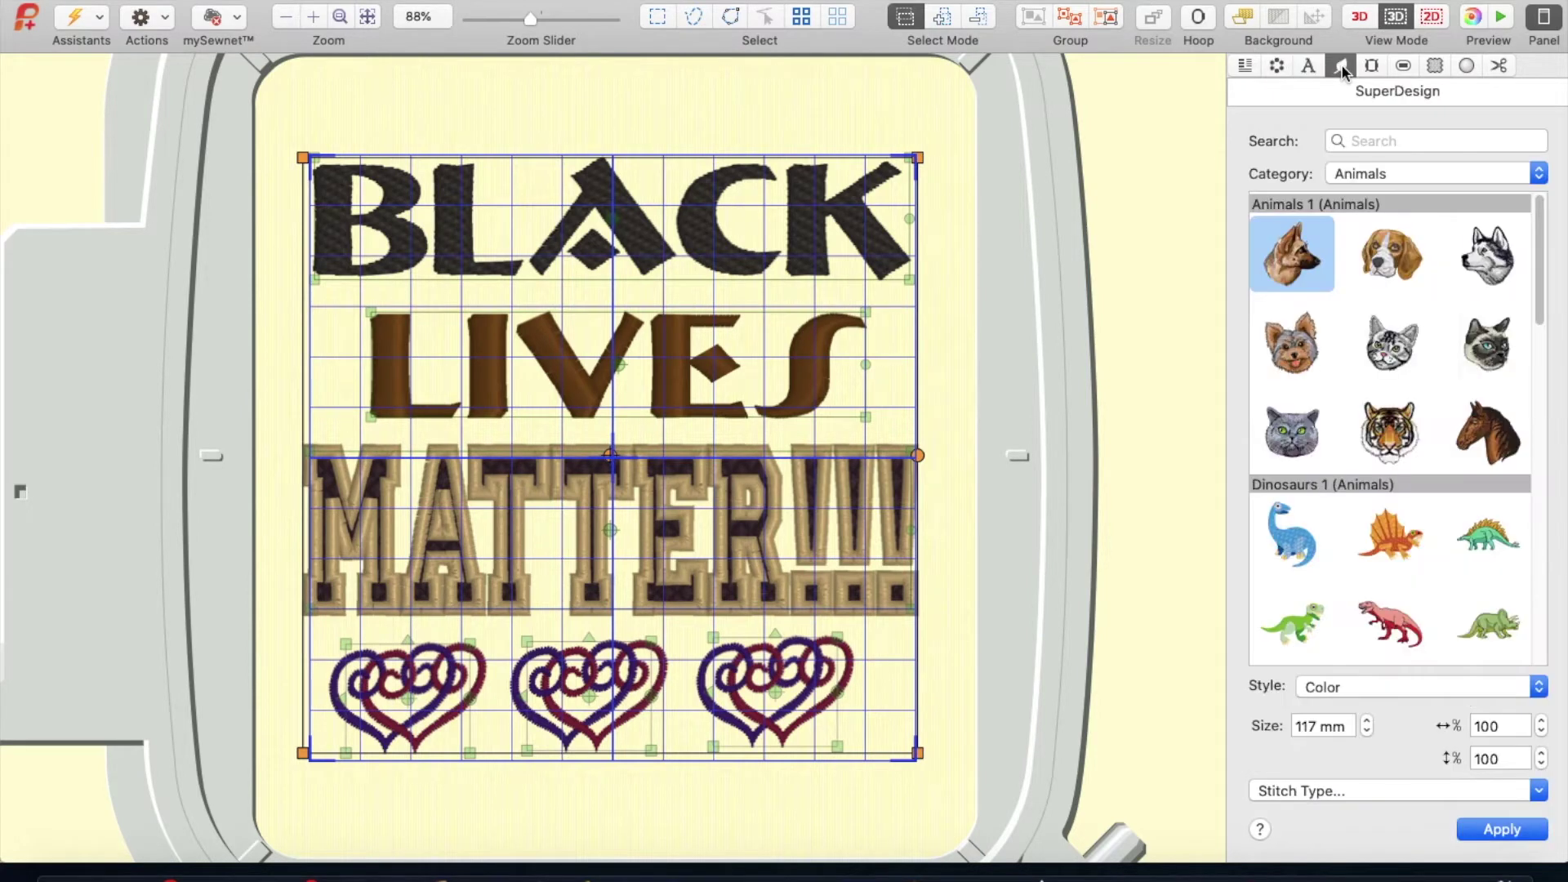
{"action": "left_click", "coordinate": [1374, 67]}
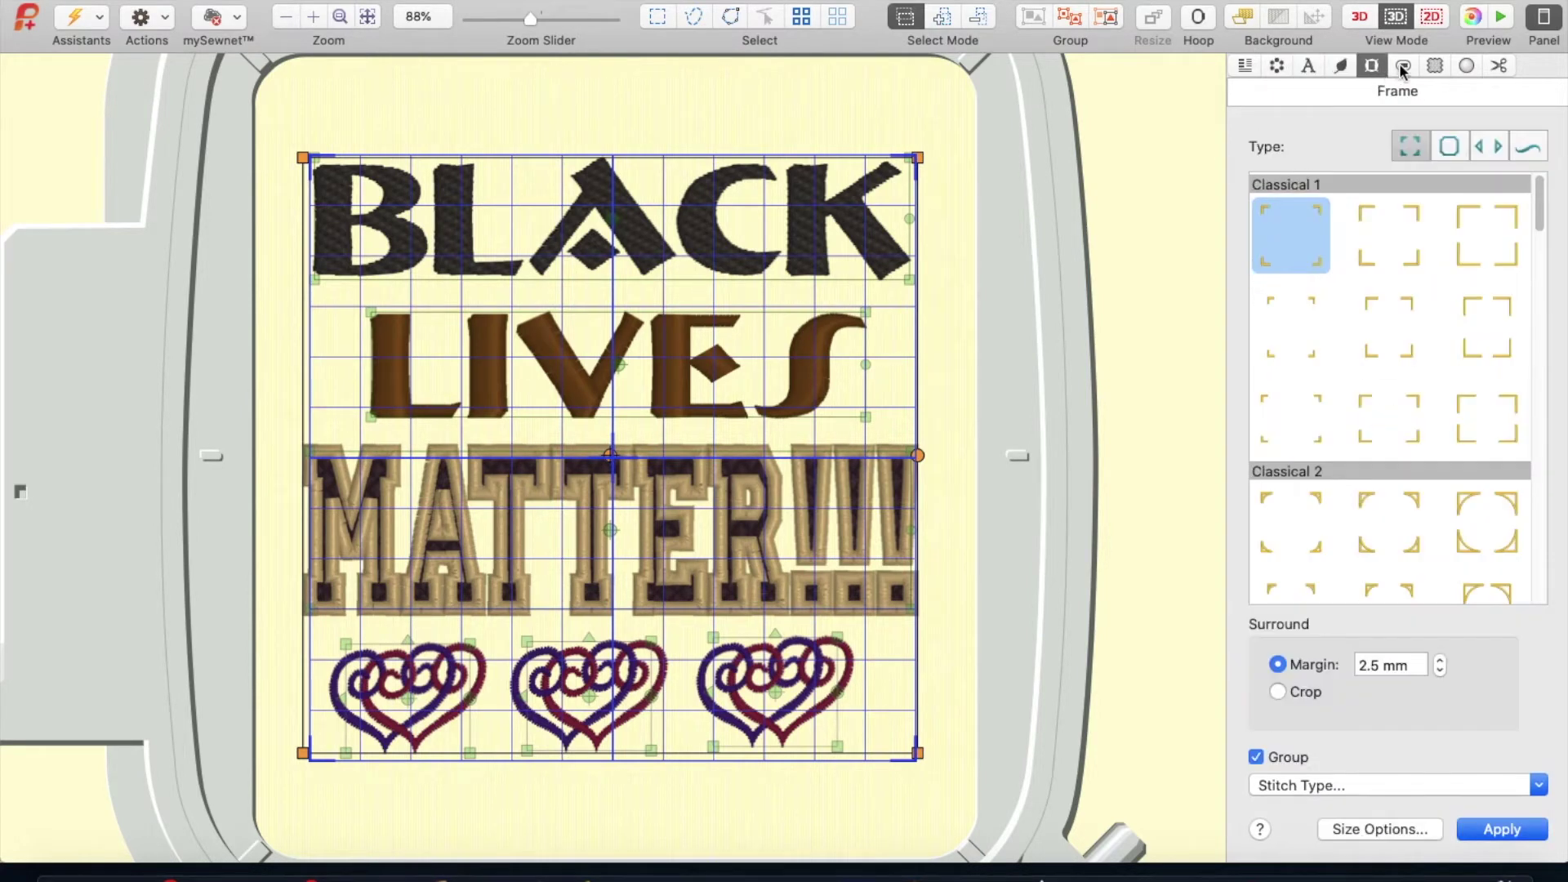
{"action": "left_click", "coordinate": [1402, 67]}
{"action": "left_click", "coordinate": [1436, 68]}
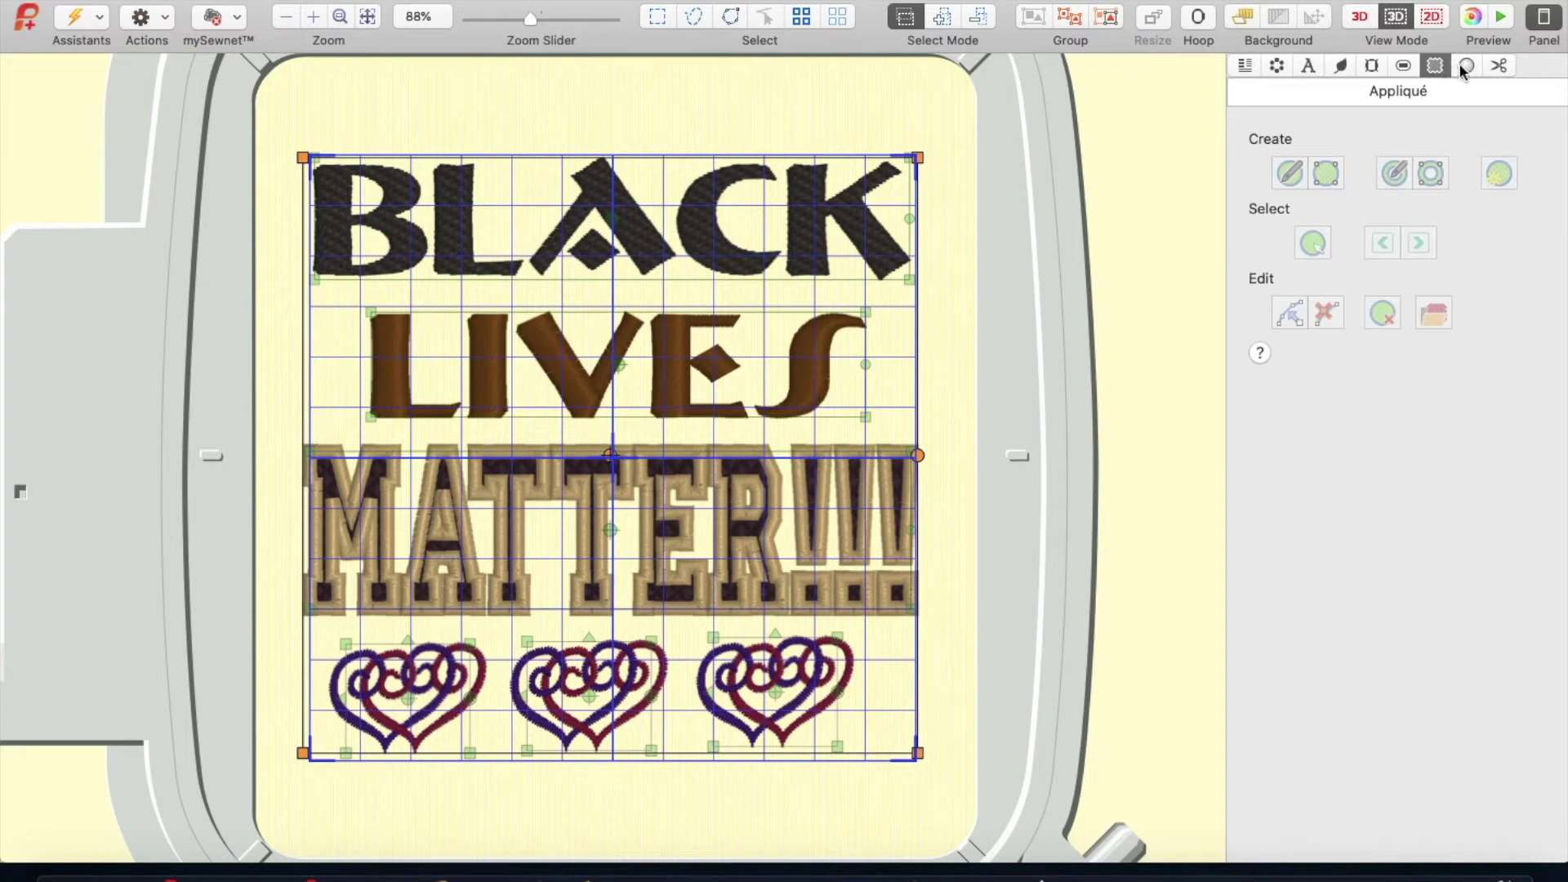
{"action": "left_click", "coordinate": [1465, 68]}
{"action": "left_click", "coordinate": [1500, 65]}
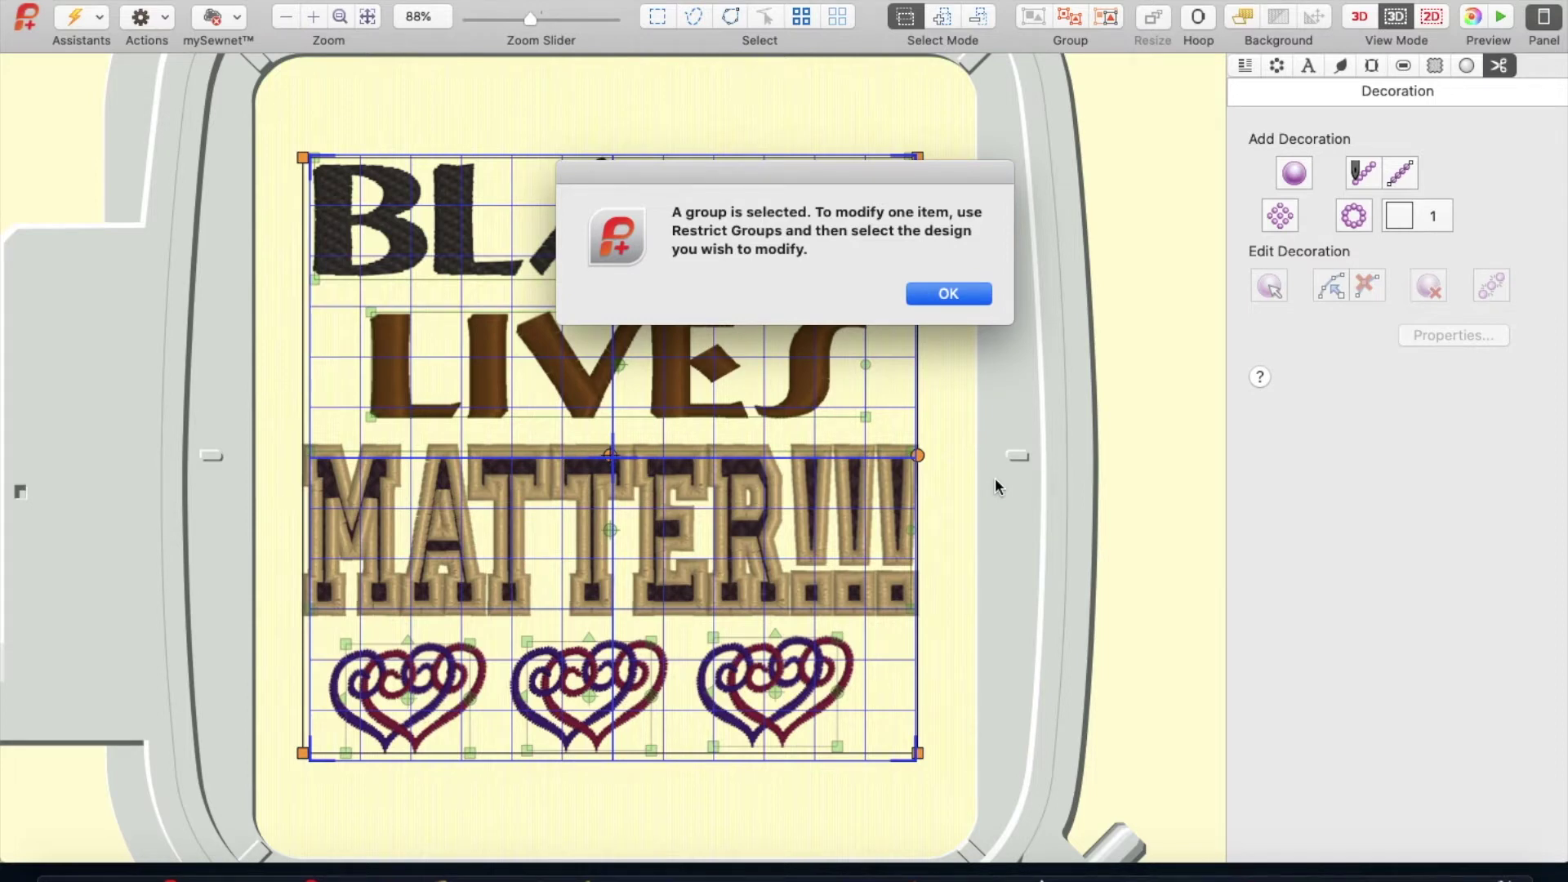
{"action": "left_click", "coordinate": [978, 297]}
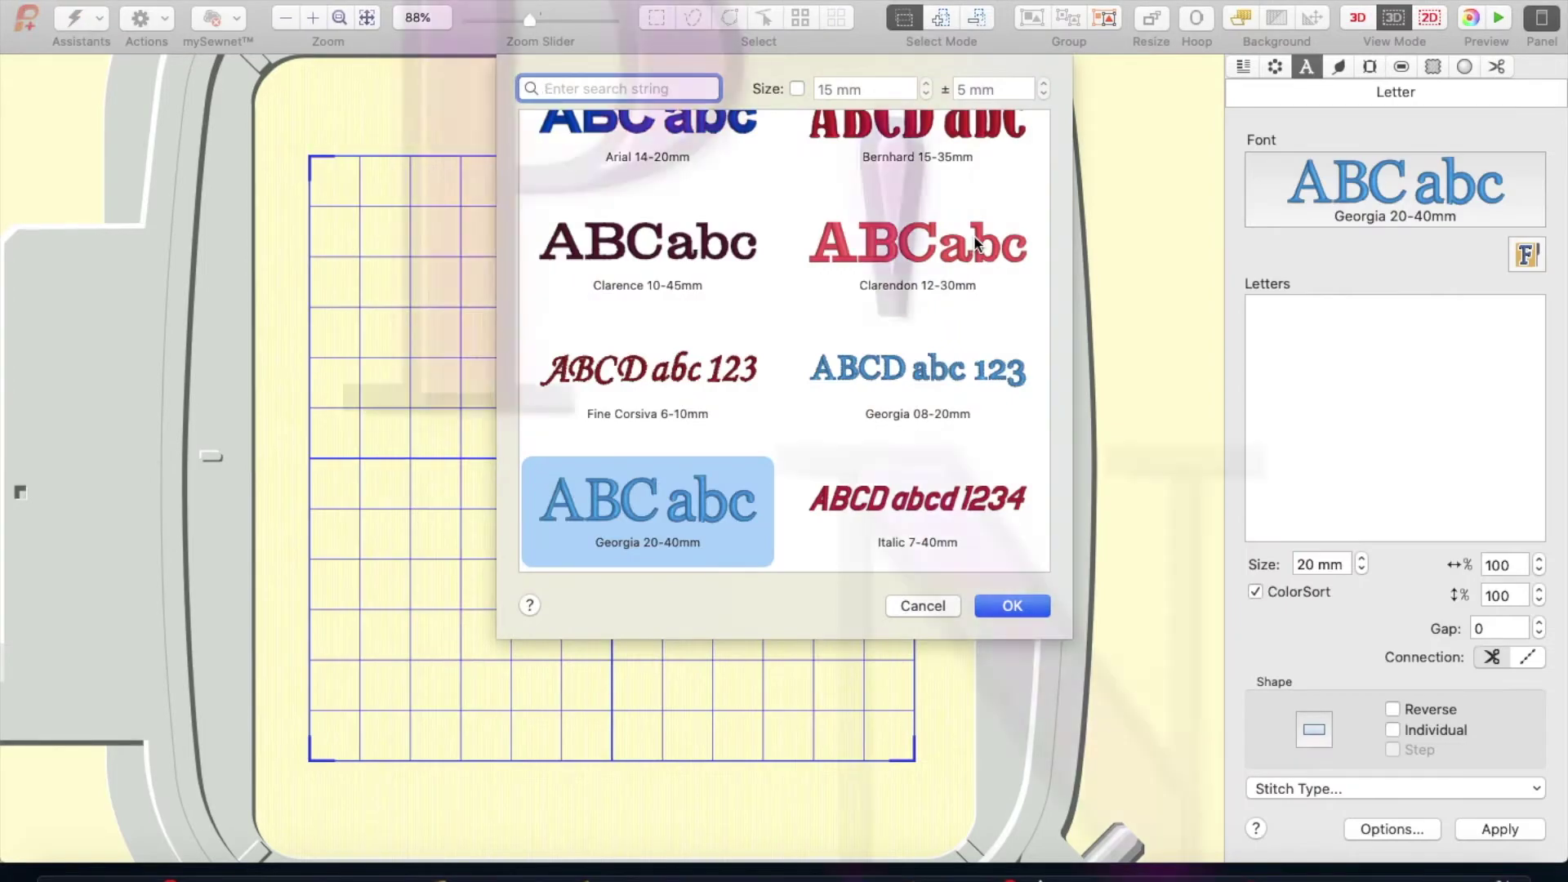
Step: Choose the Scribe 15-50mm font for the lettering
{"action": "scroll", "coordinate": [976, 243], "scroll_direction": "down", "scroll_amount": 10}
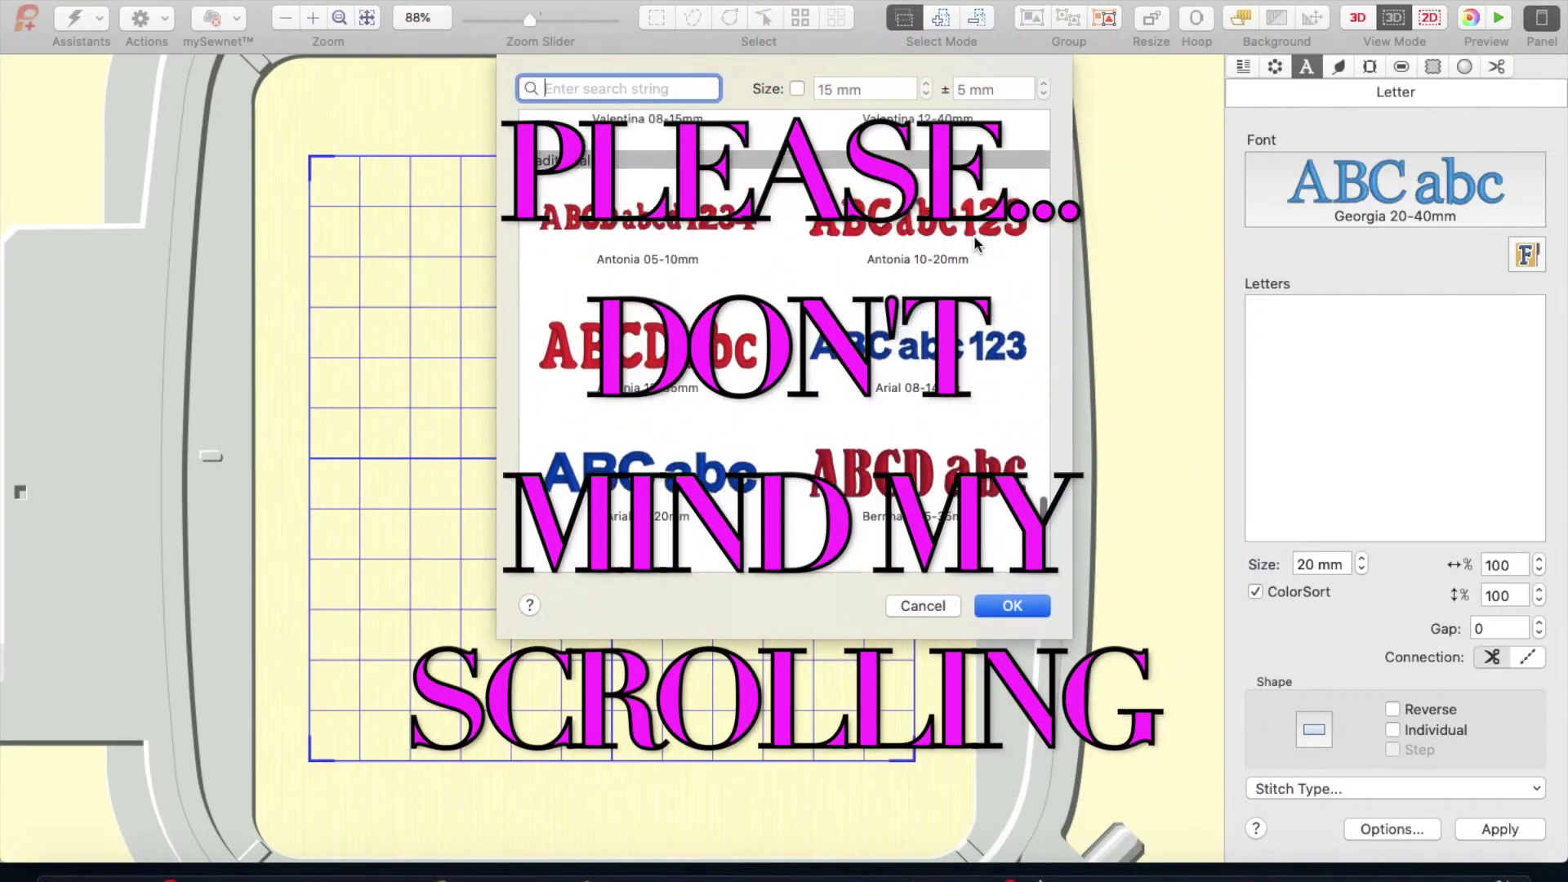
{"action": "scroll", "coordinate": [976, 243], "scroll_direction": "up", "scroll_amount": 10}
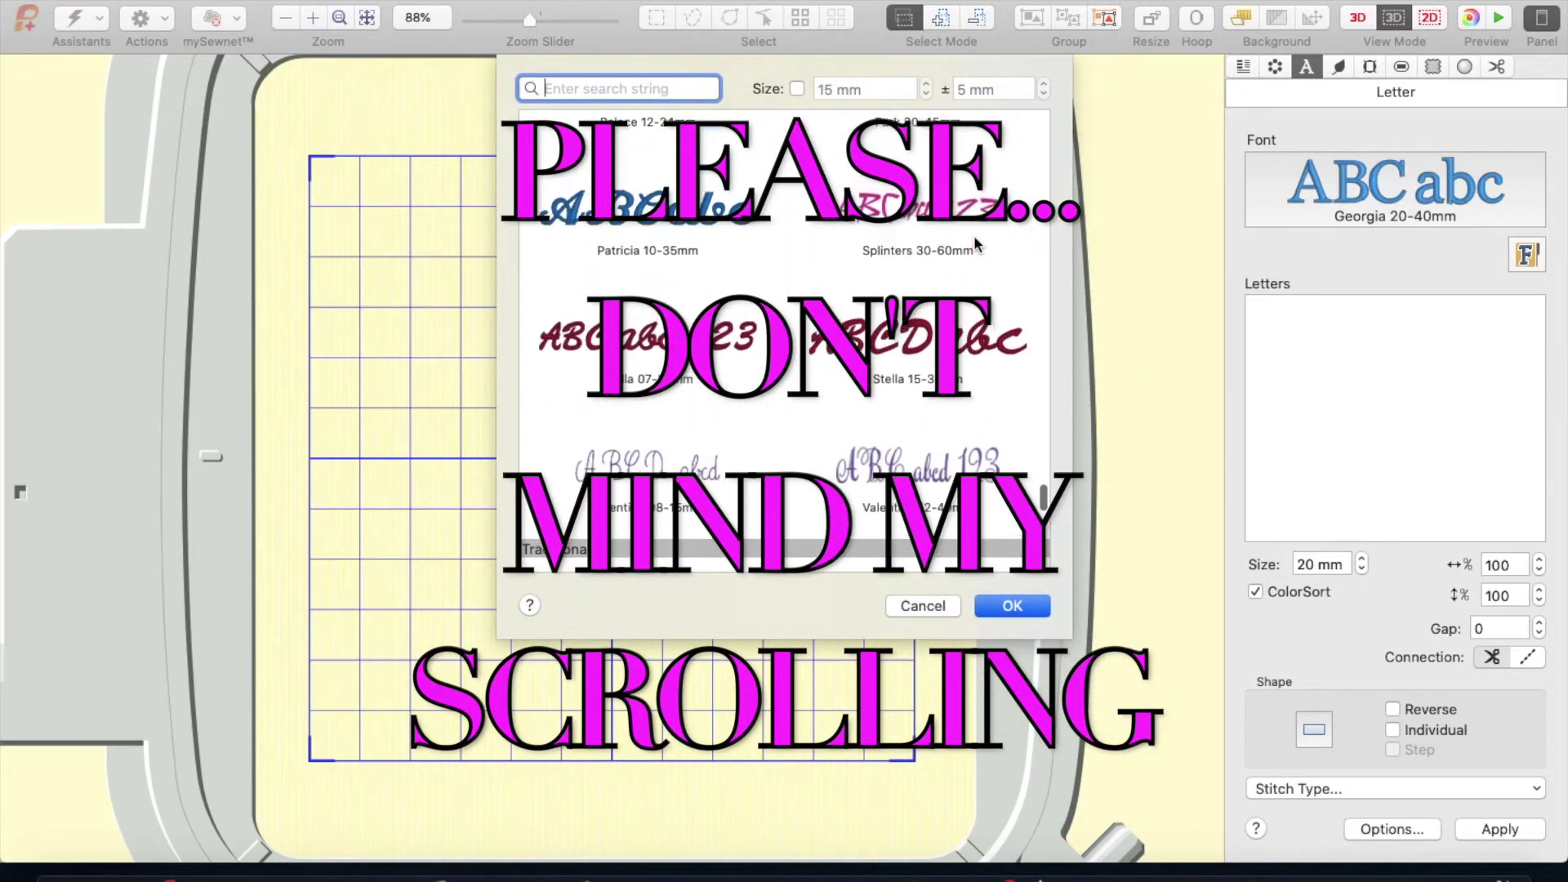
{"action": "scroll", "coordinate": [976, 242], "scroll_direction": "down", "scroll_amount": 10}
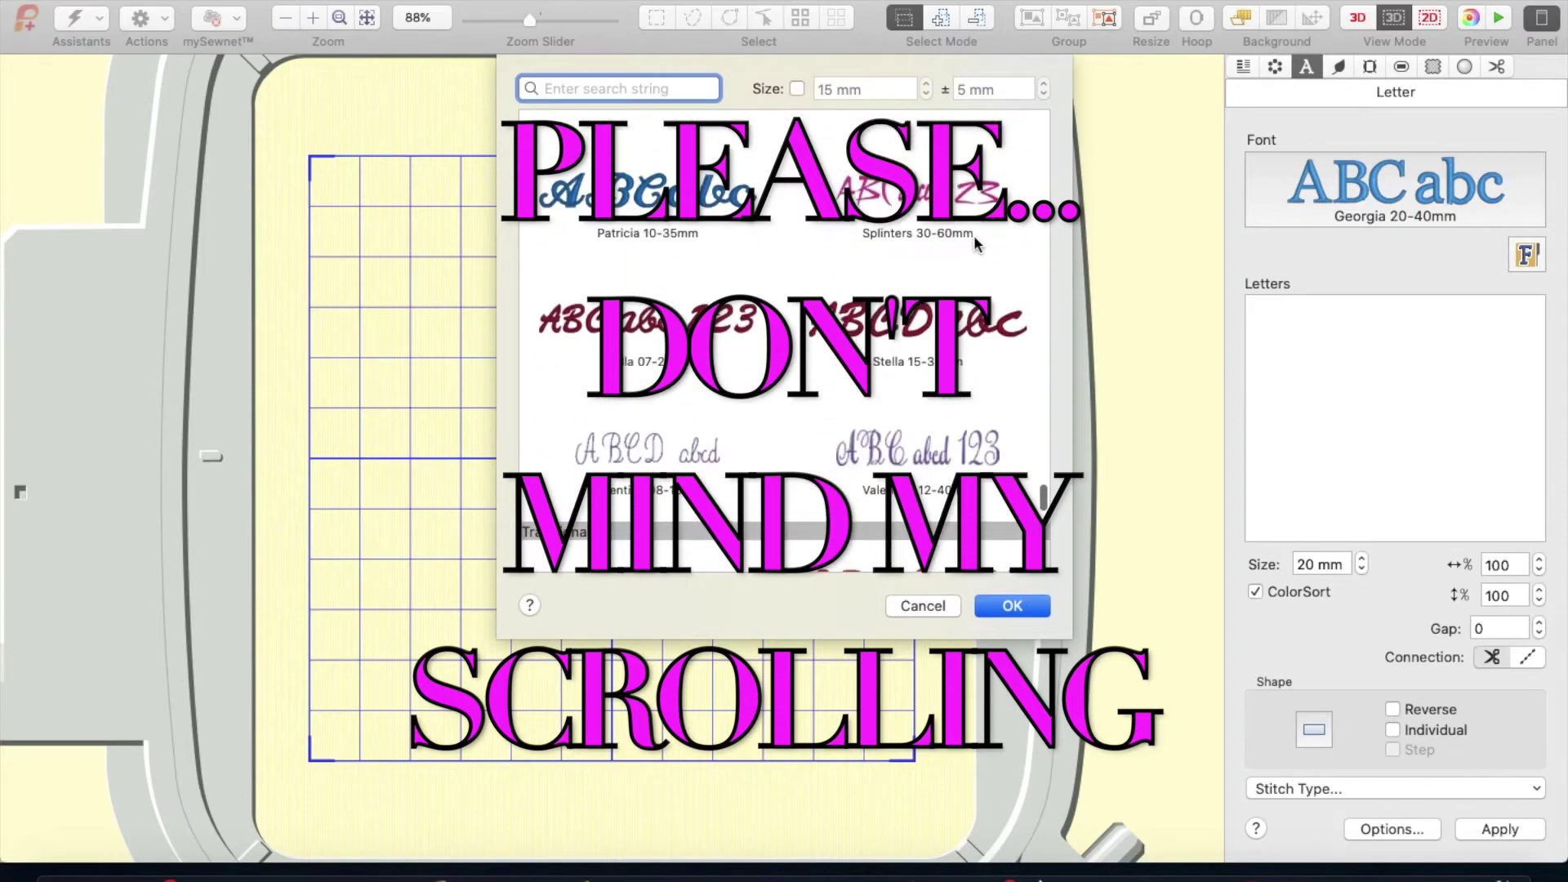
{"action": "scroll", "coordinate": [976, 242], "scroll_direction": "down", "scroll_amount": 10}
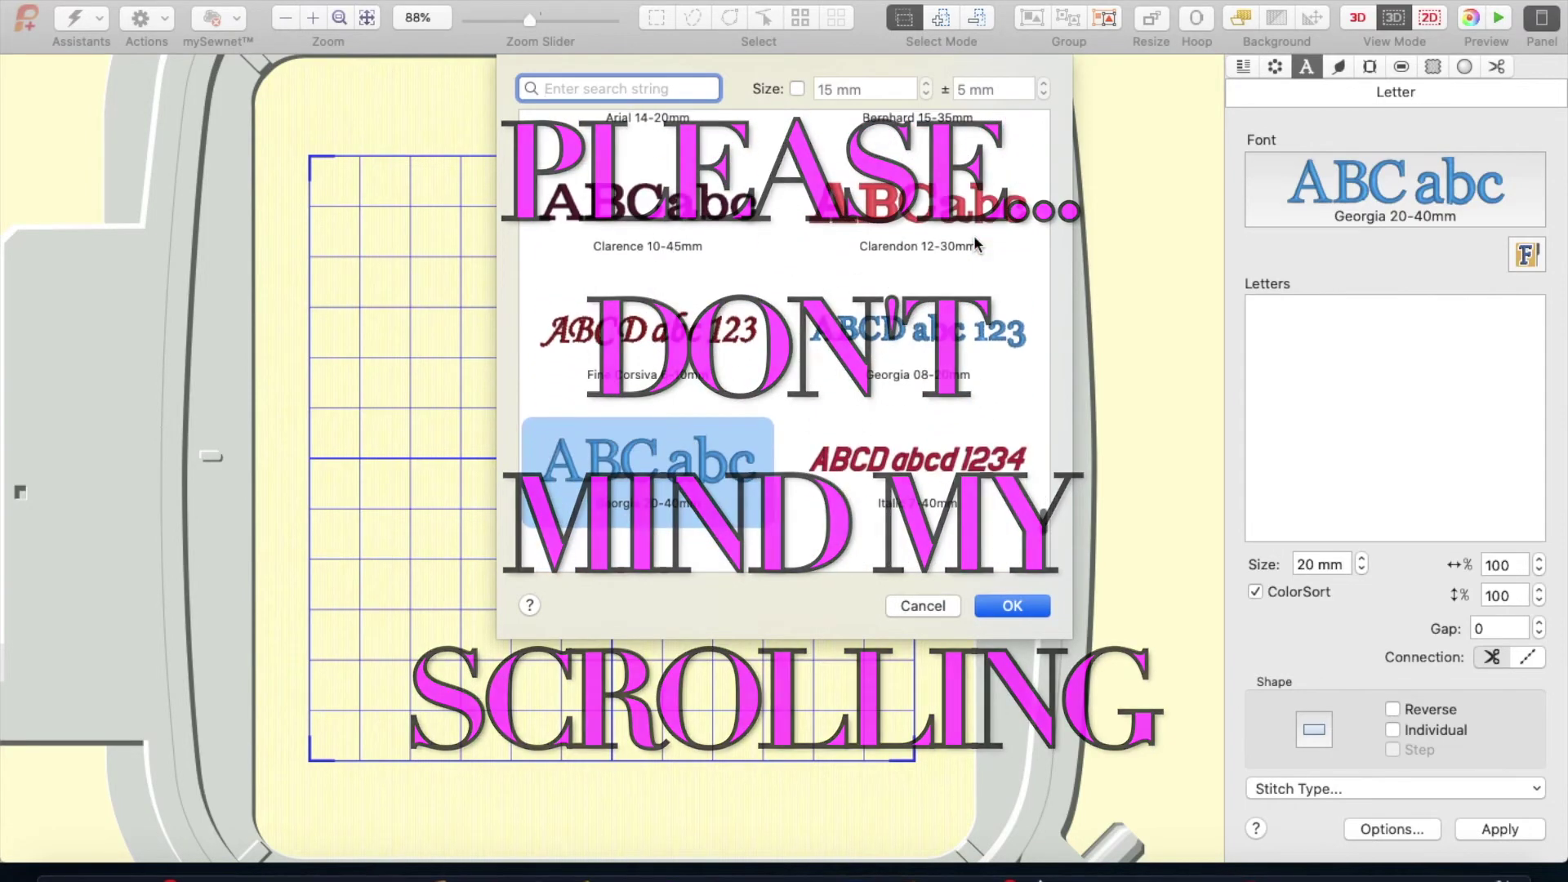
{"action": "scroll", "coordinate": [976, 242], "scroll_direction": "down", "scroll_amount": 10}
{"action": "scroll", "coordinate": [976, 242], "scroll_direction": "up", "scroll_amount": 2}
{"action": "scroll", "coordinate": [973, 235], "scroll_direction": "up", "scroll_amount": 3}
{"action": "scroll", "coordinate": [974, 235], "scroll_direction": "down", "scroll_amount": 10}
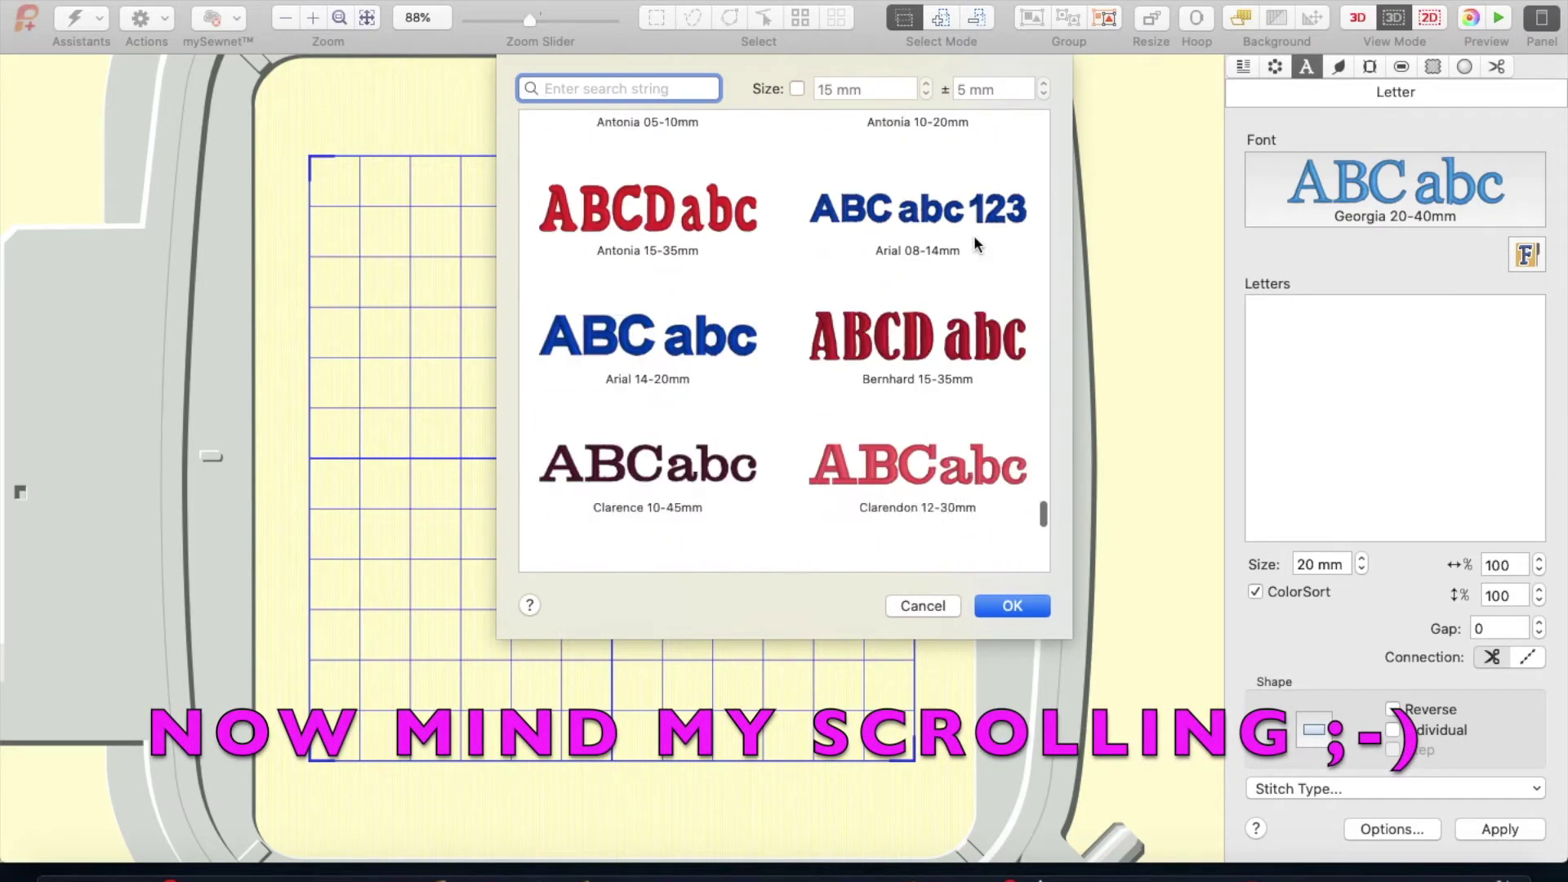
{"action": "scroll", "coordinate": [974, 235], "scroll_direction": "down", "scroll_amount": 5}
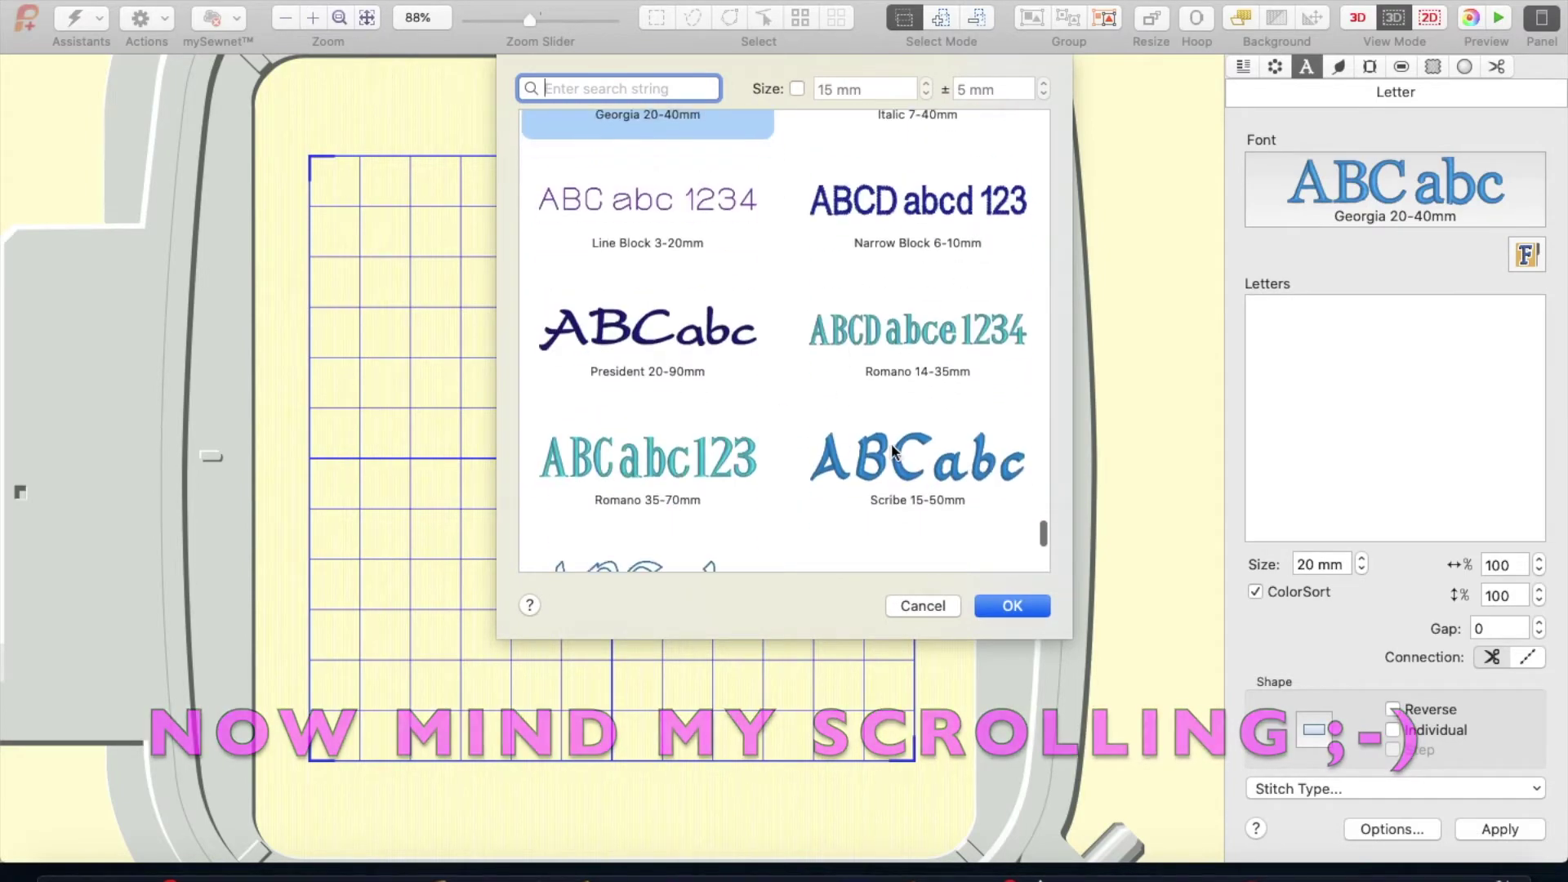
{"action": "left_click", "coordinate": [918, 467]}
{"action": "left_click", "coordinate": [1013, 609]}
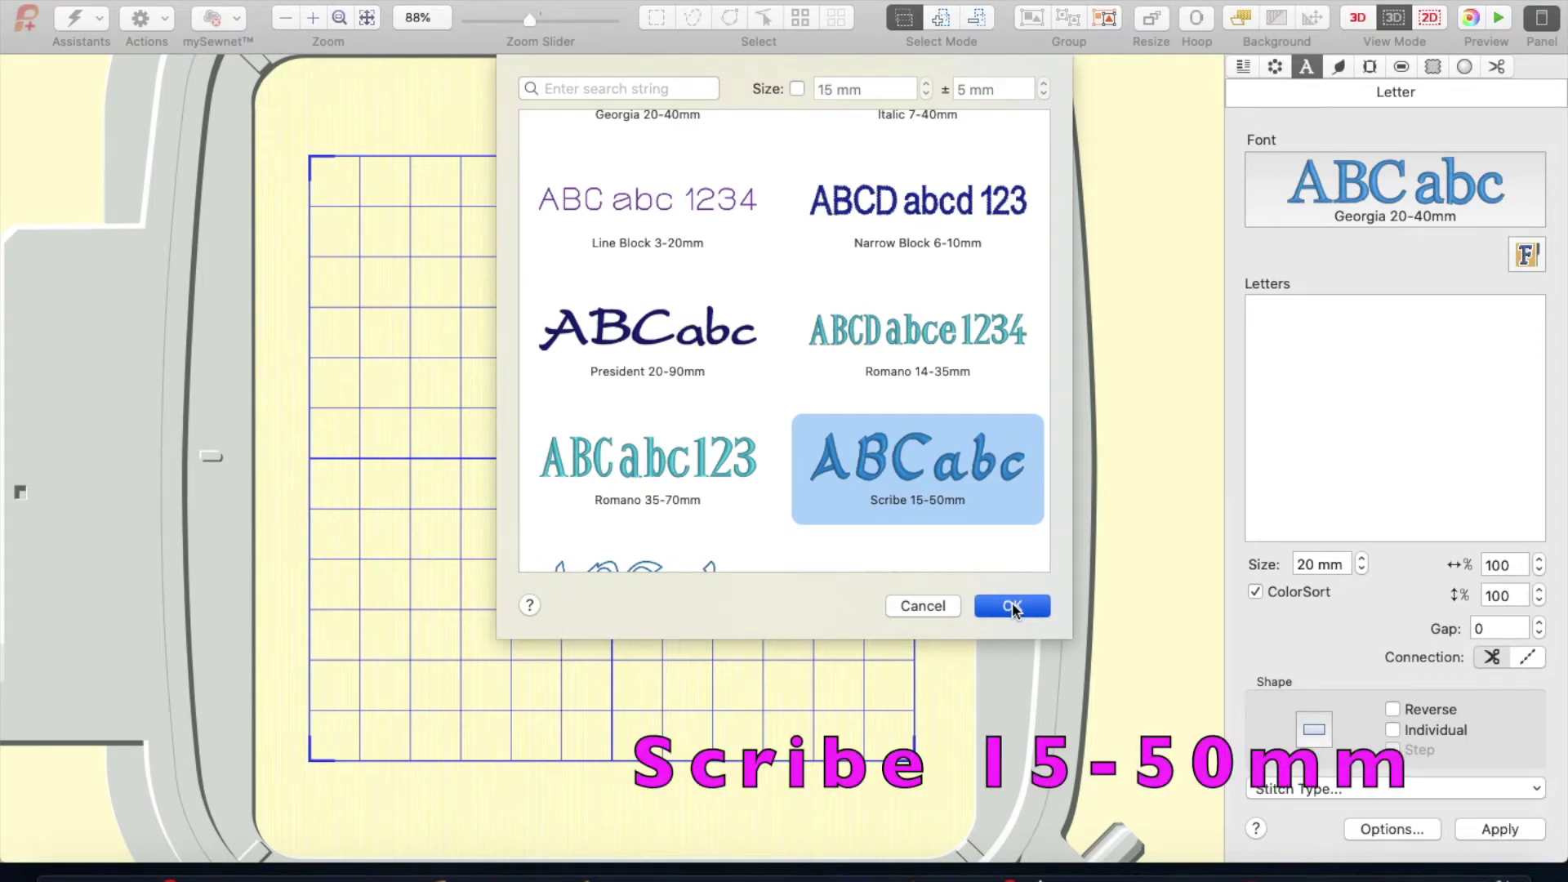
{"action": "left_click", "coordinate": [1013, 607]}
Step: Enter "hashtag:" as the lettering text
{"action": "left_click", "coordinate": [1266, 316]}
{"action": "type", "text": "hashtag:"}
{"action": "key", "text": "Return"}
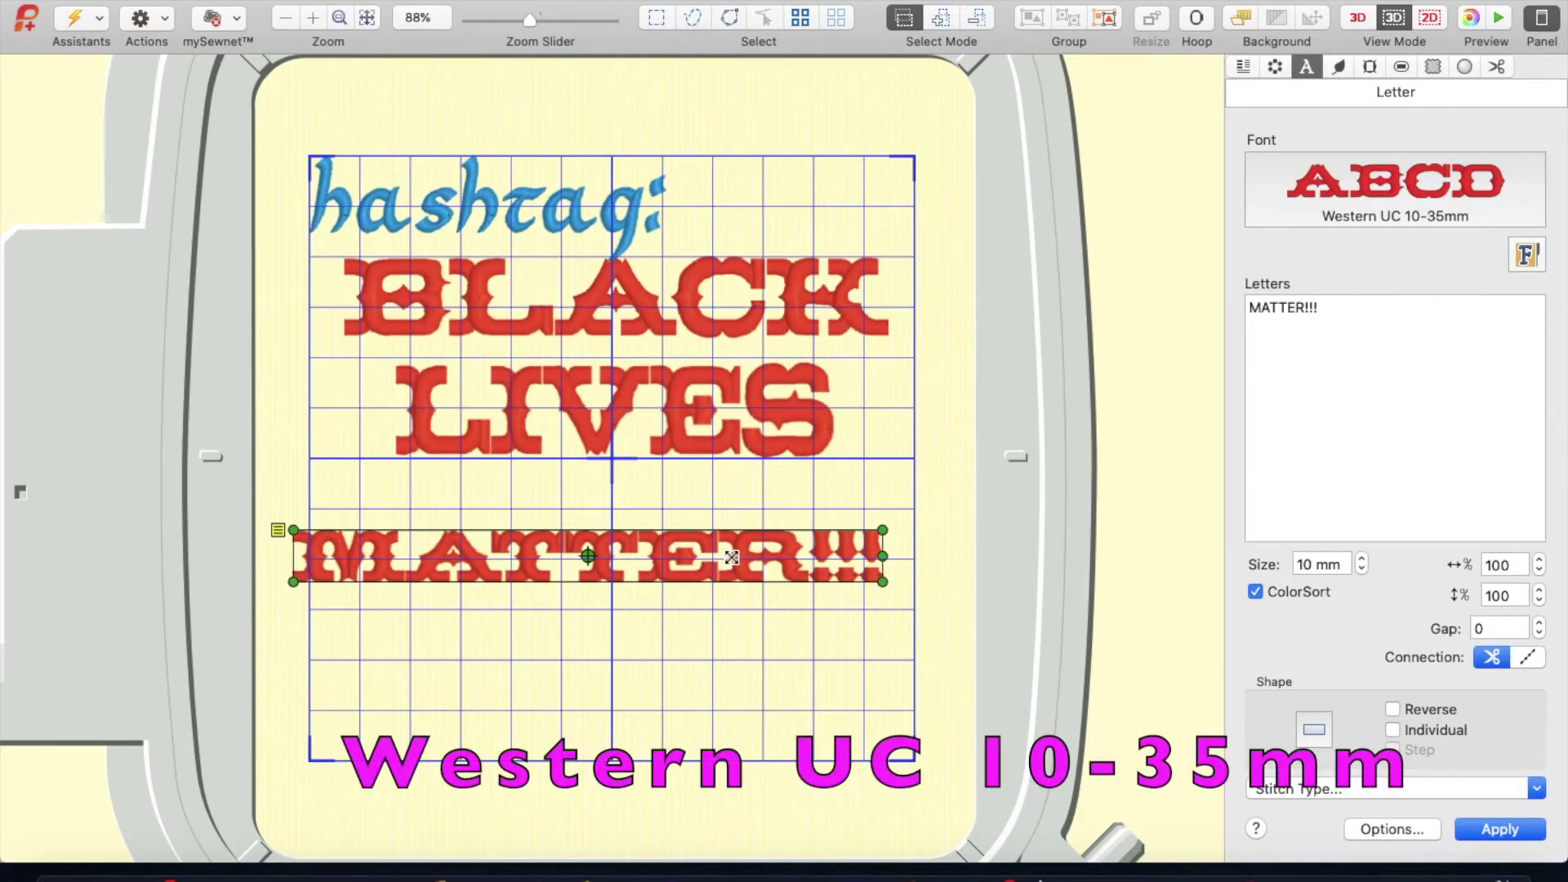
Step: Move the MATTER!!! lettering up beneath LIVES and enlarge it to about 118 mm wide and 19 mm high
{"action": "left_click_drag", "start_coordinate": [732, 557], "coordinate": [757, 502]}
{"action": "left_click_drag", "start_coordinate": [909, 528], "coordinate": [915, 573]}
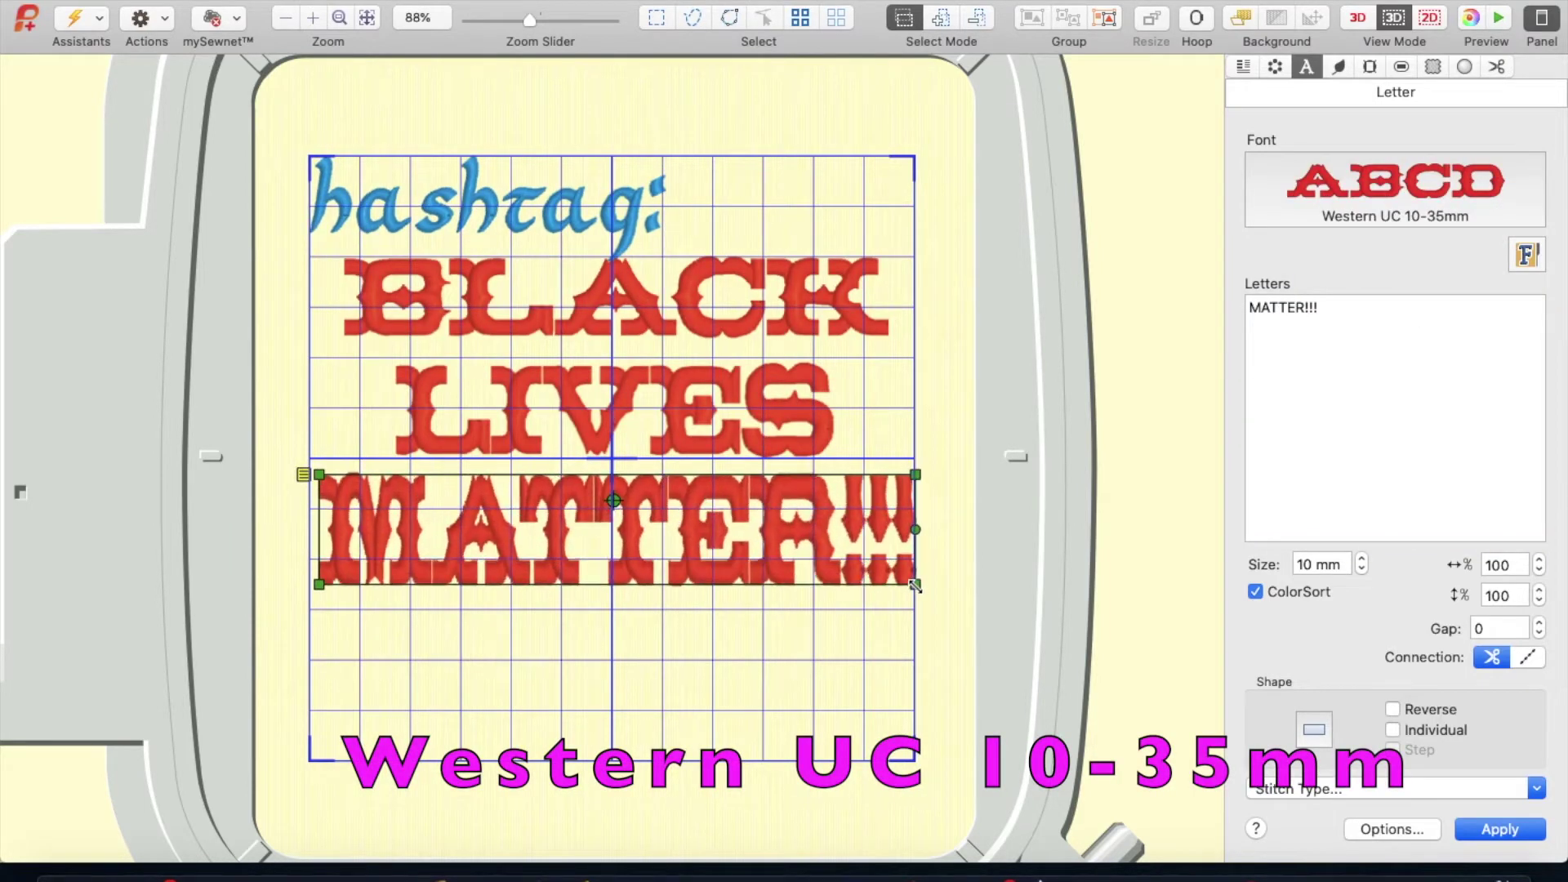
{"action": "left_click", "coordinate": [772, 656]}
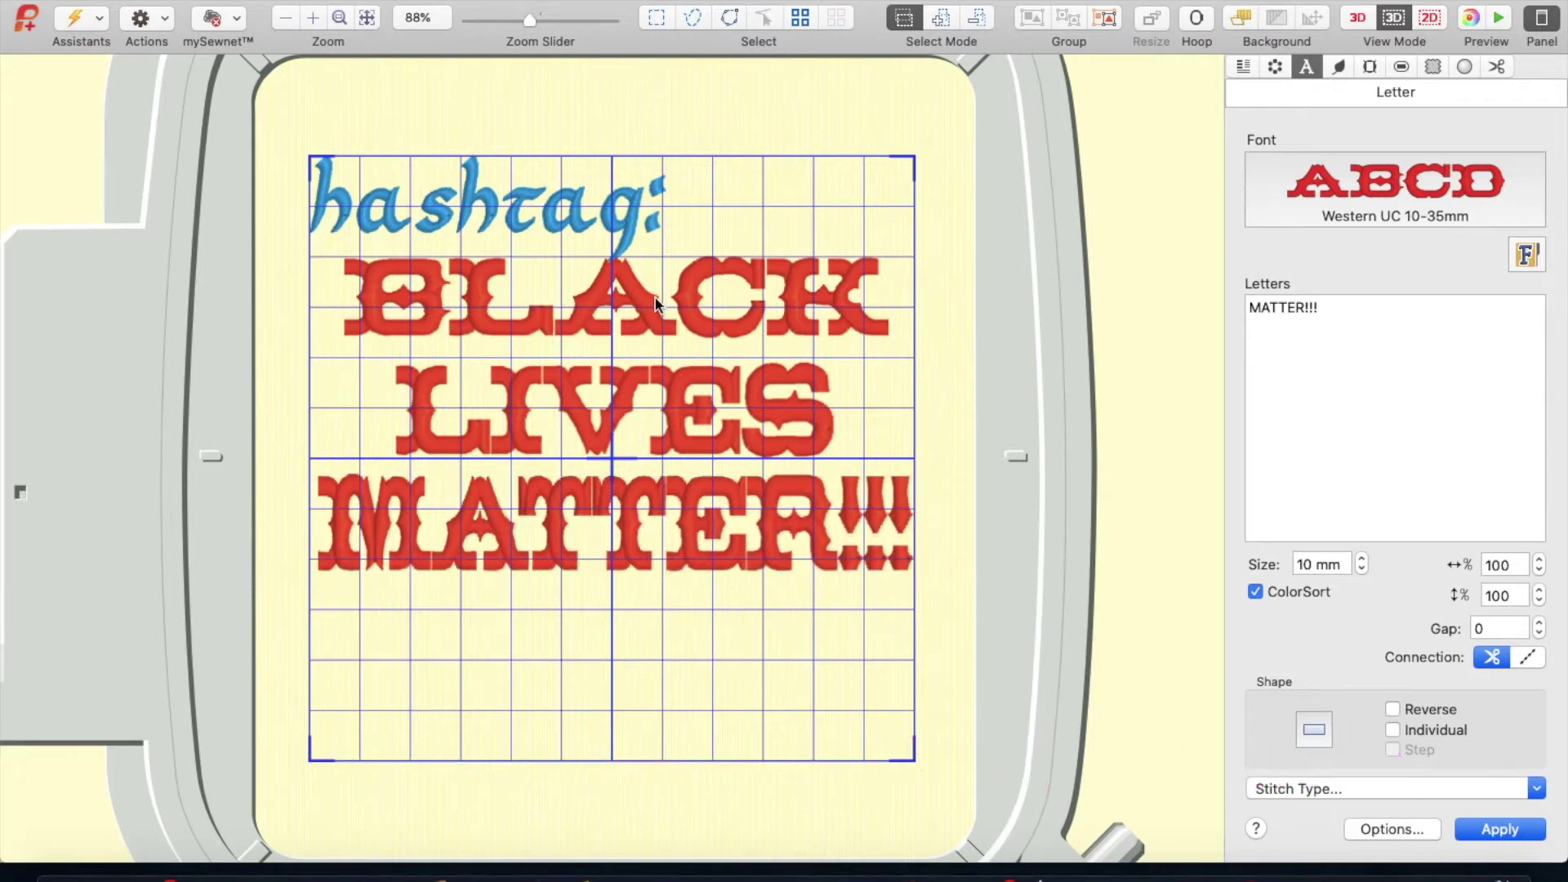
Step: Recolor the hashtag: lettering with Robison-Anton Rayon 40 thread 2538 Stainless Steel
{"action": "left_click", "coordinate": [546, 211]}
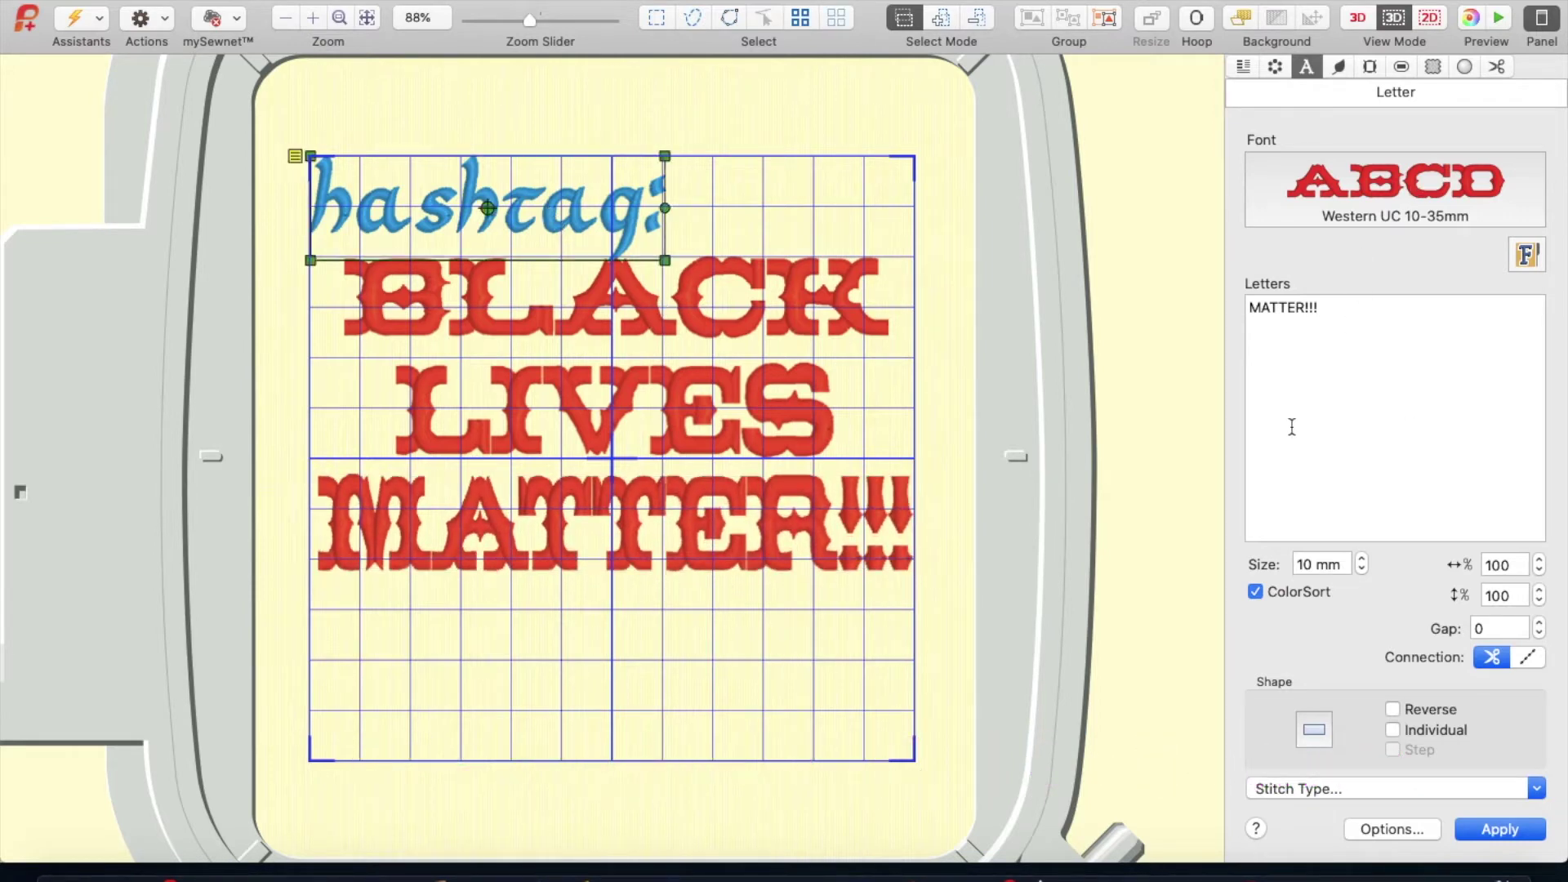
{"action": "left_click", "coordinate": [1243, 66]}
{"action": "double_click", "coordinate": [1337, 261]}
{"action": "scroll", "coordinate": [623, 392], "scroll_direction": "down", "scroll_amount": 15}
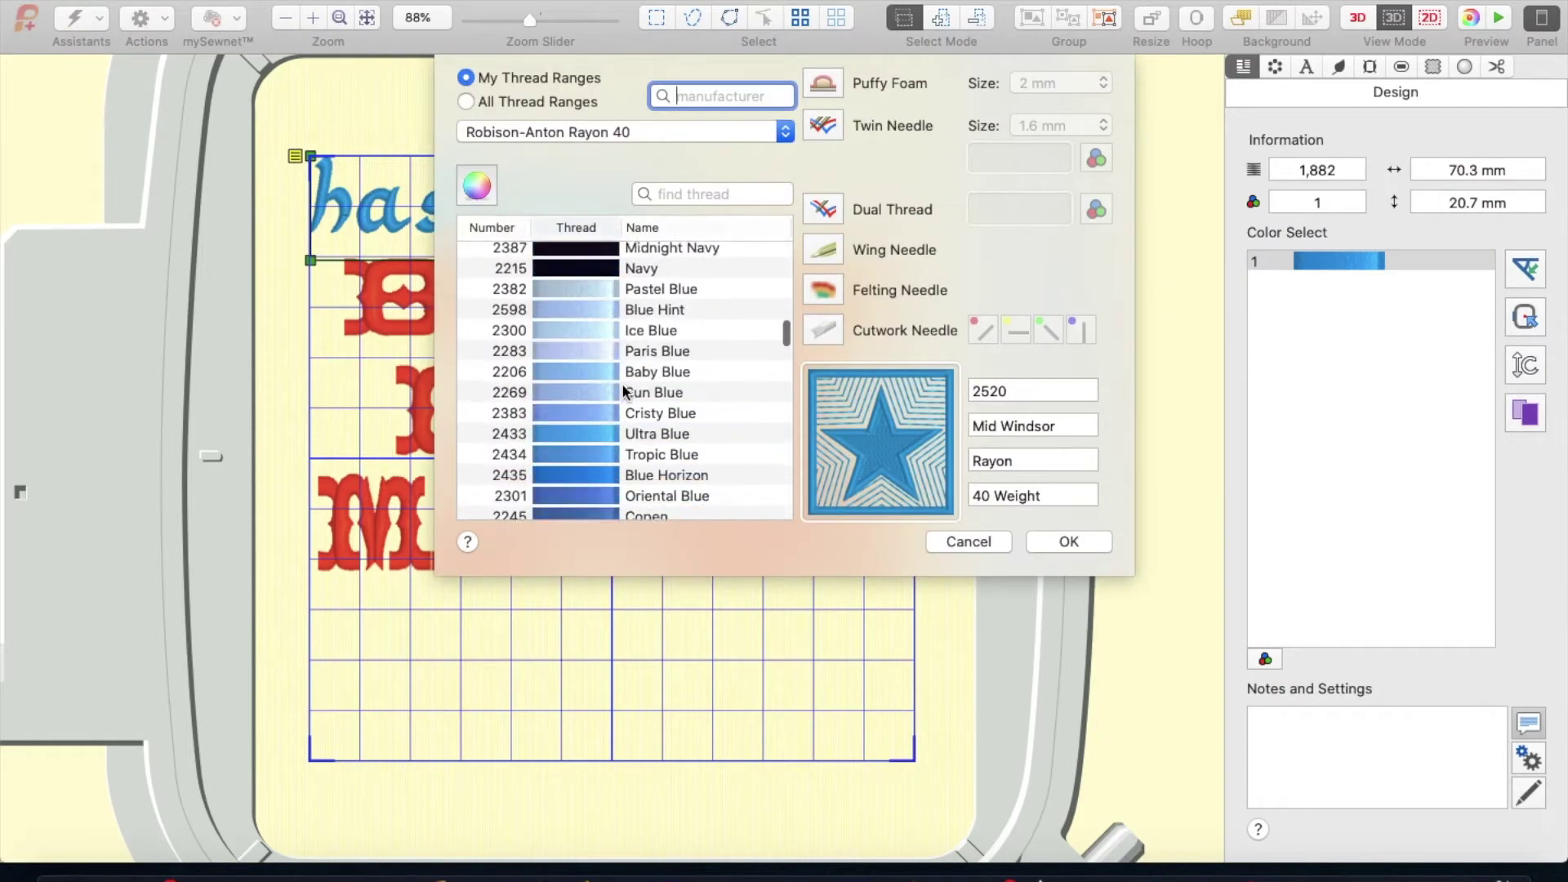
{"action": "scroll", "coordinate": [580, 298], "scroll_direction": "up", "scroll_amount": 1}
{"action": "left_click", "coordinate": [581, 274]}
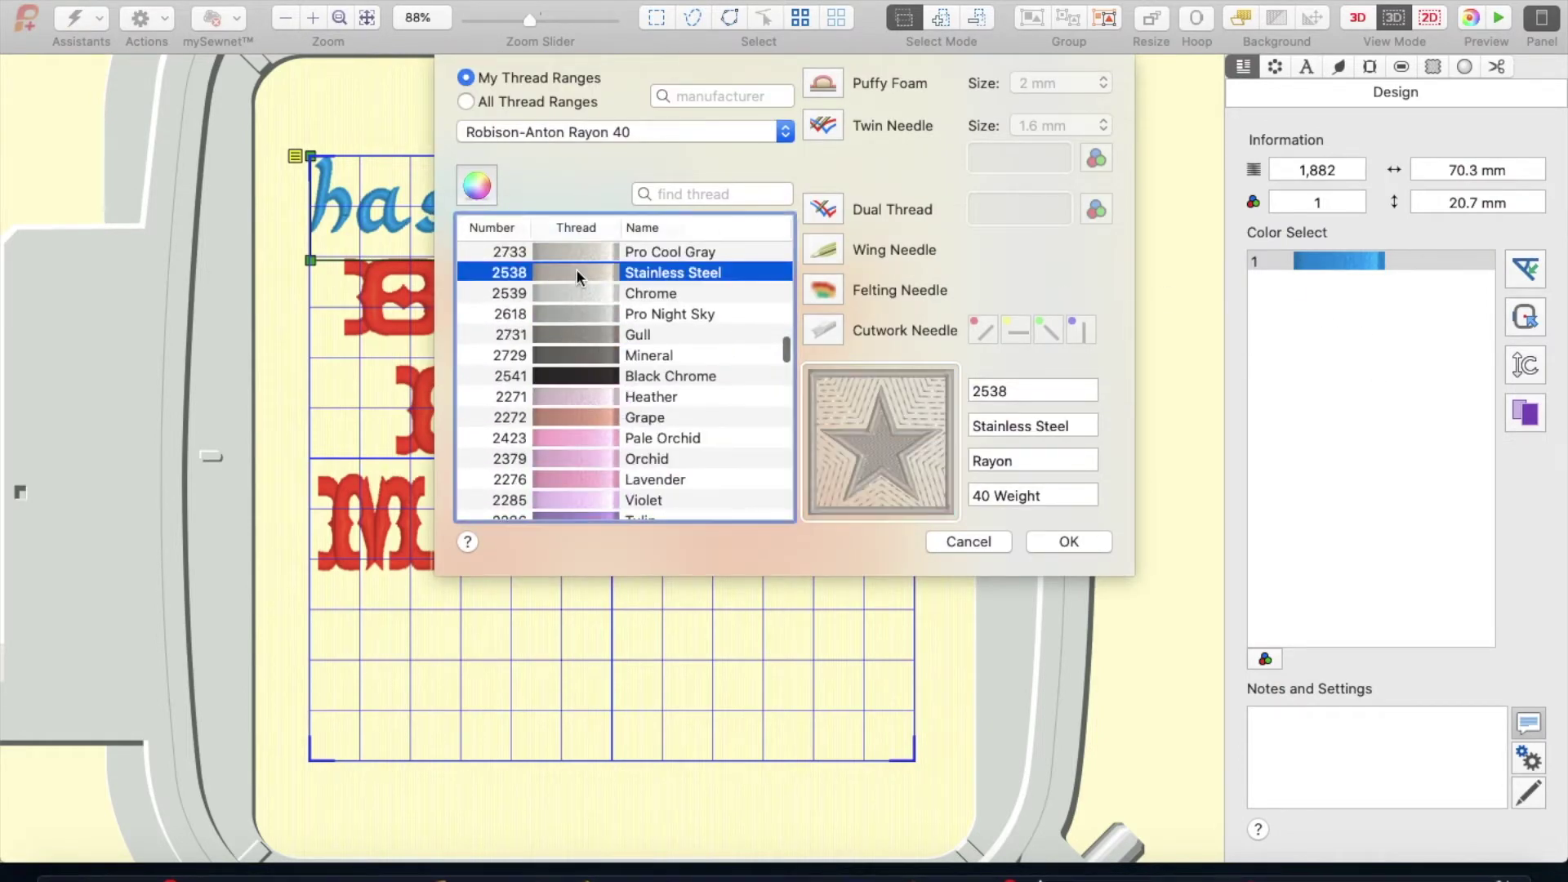
{"action": "left_click", "coordinate": [1065, 541]}
Step: Select the BLACK lettering and open its thread color for editing
{"action": "left_click", "coordinate": [713, 313]}
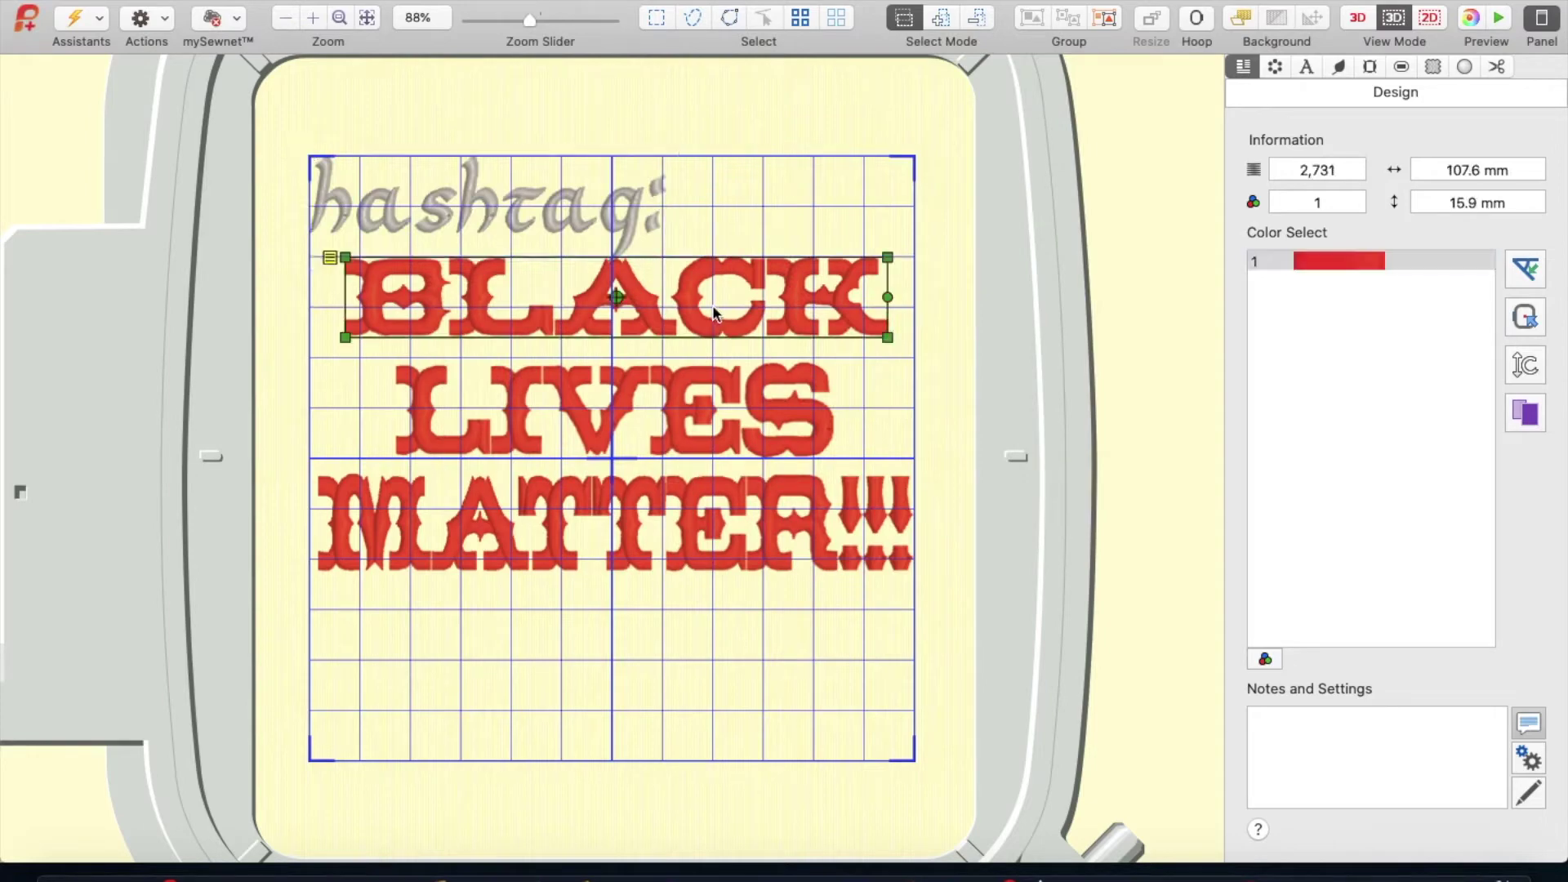
{"action": "double_click", "coordinate": [1268, 263]}
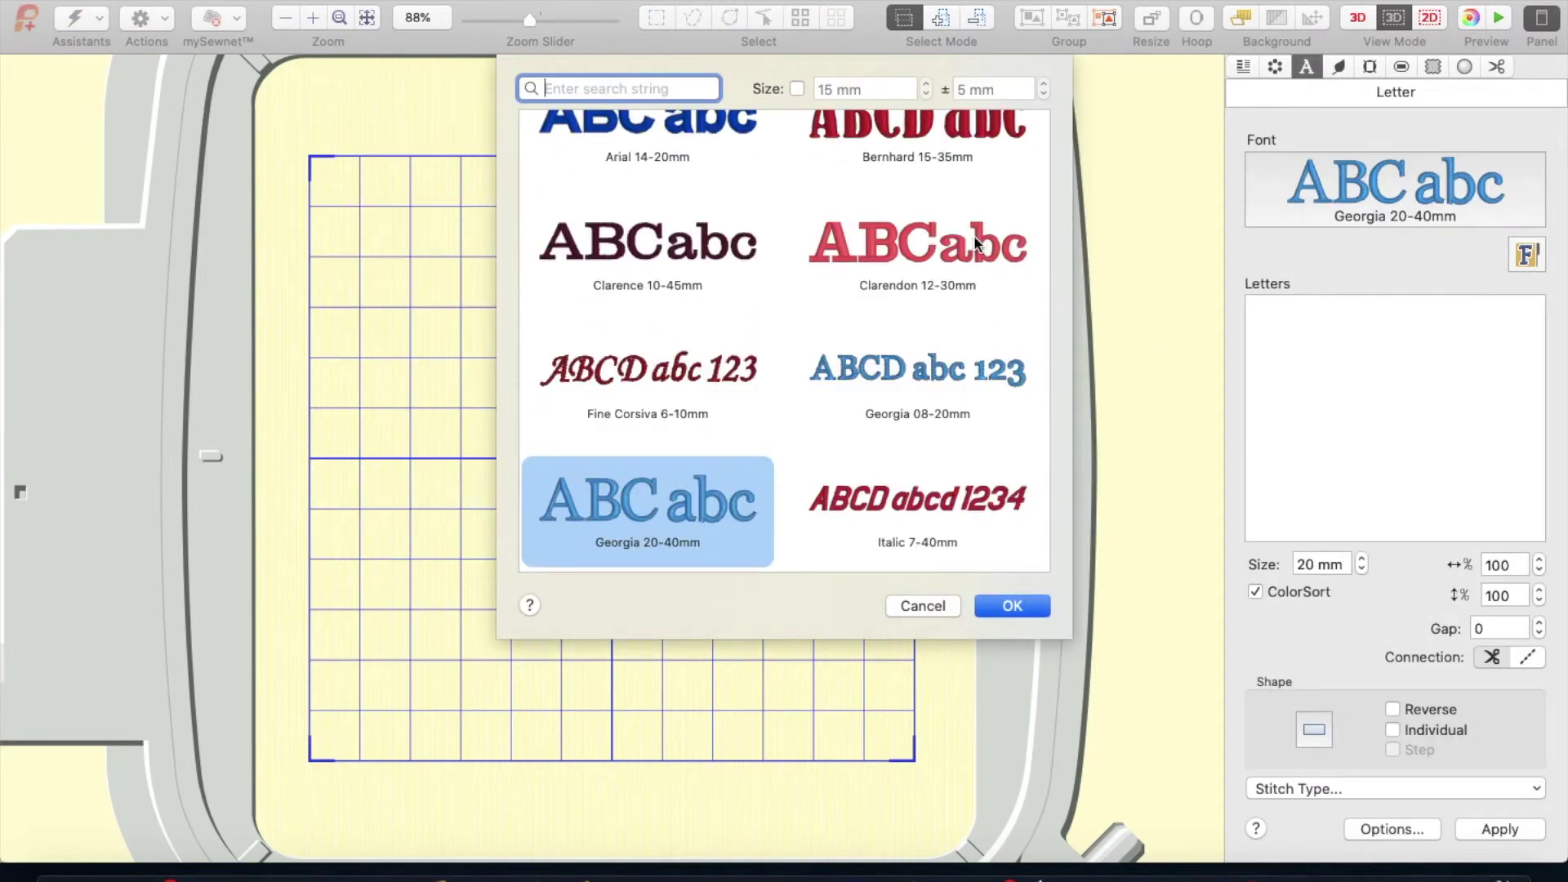
{"action": "scroll", "coordinate": [976, 243], "scroll_direction": "up", "scroll_amount": 3}
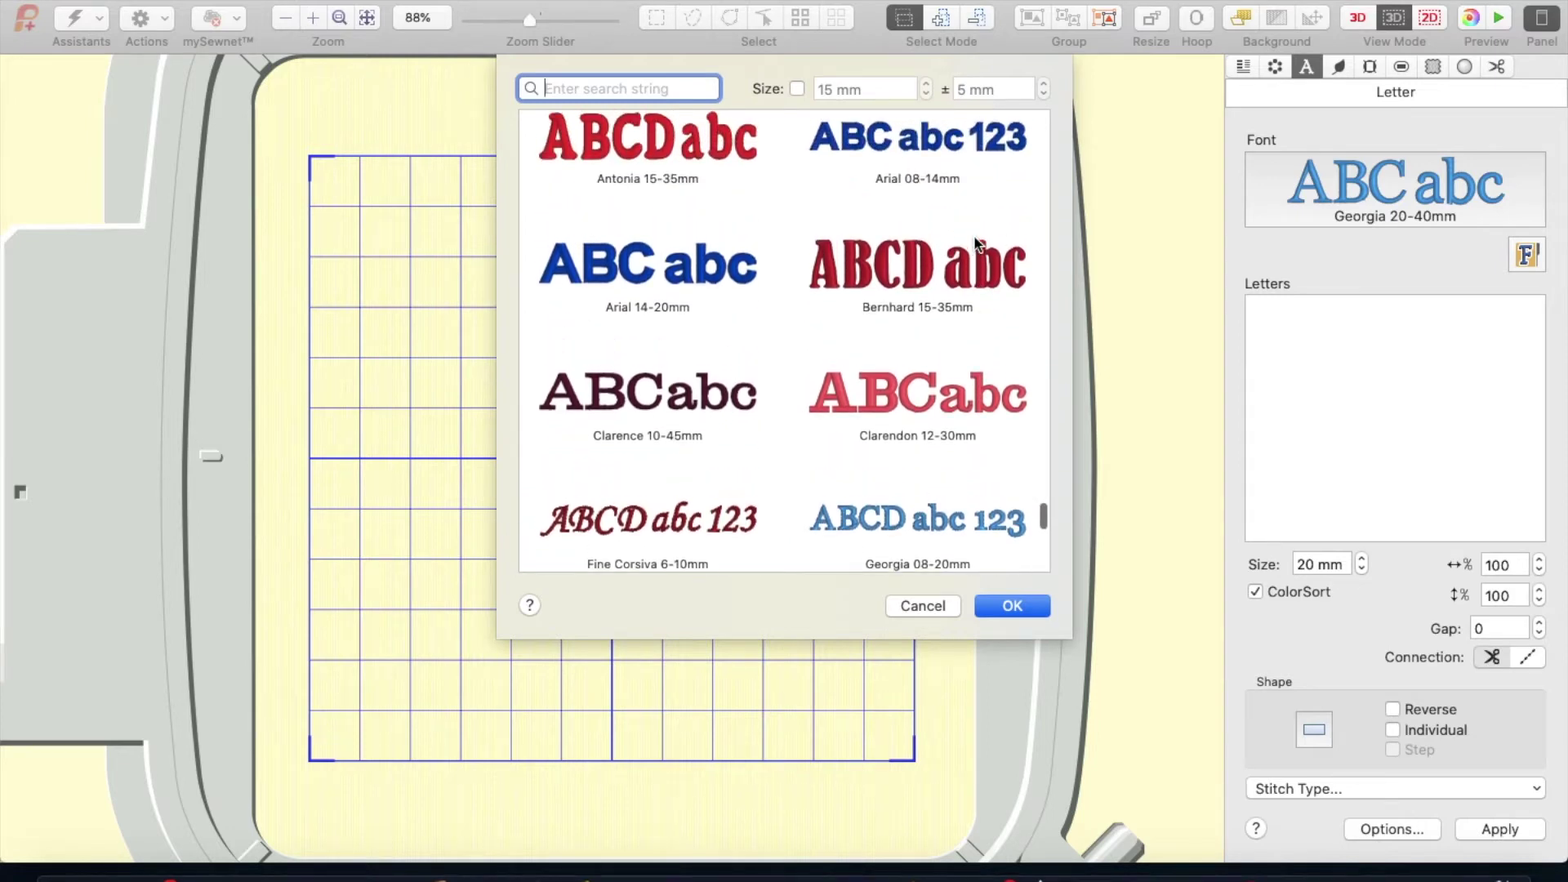
{"action": "scroll", "coordinate": [976, 243], "scroll_direction": "up", "scroll_amount": 4}
{"action": "scroll", "coordinate": [976, 244], "scroll_direction": "up", "scroll_amount": 3}
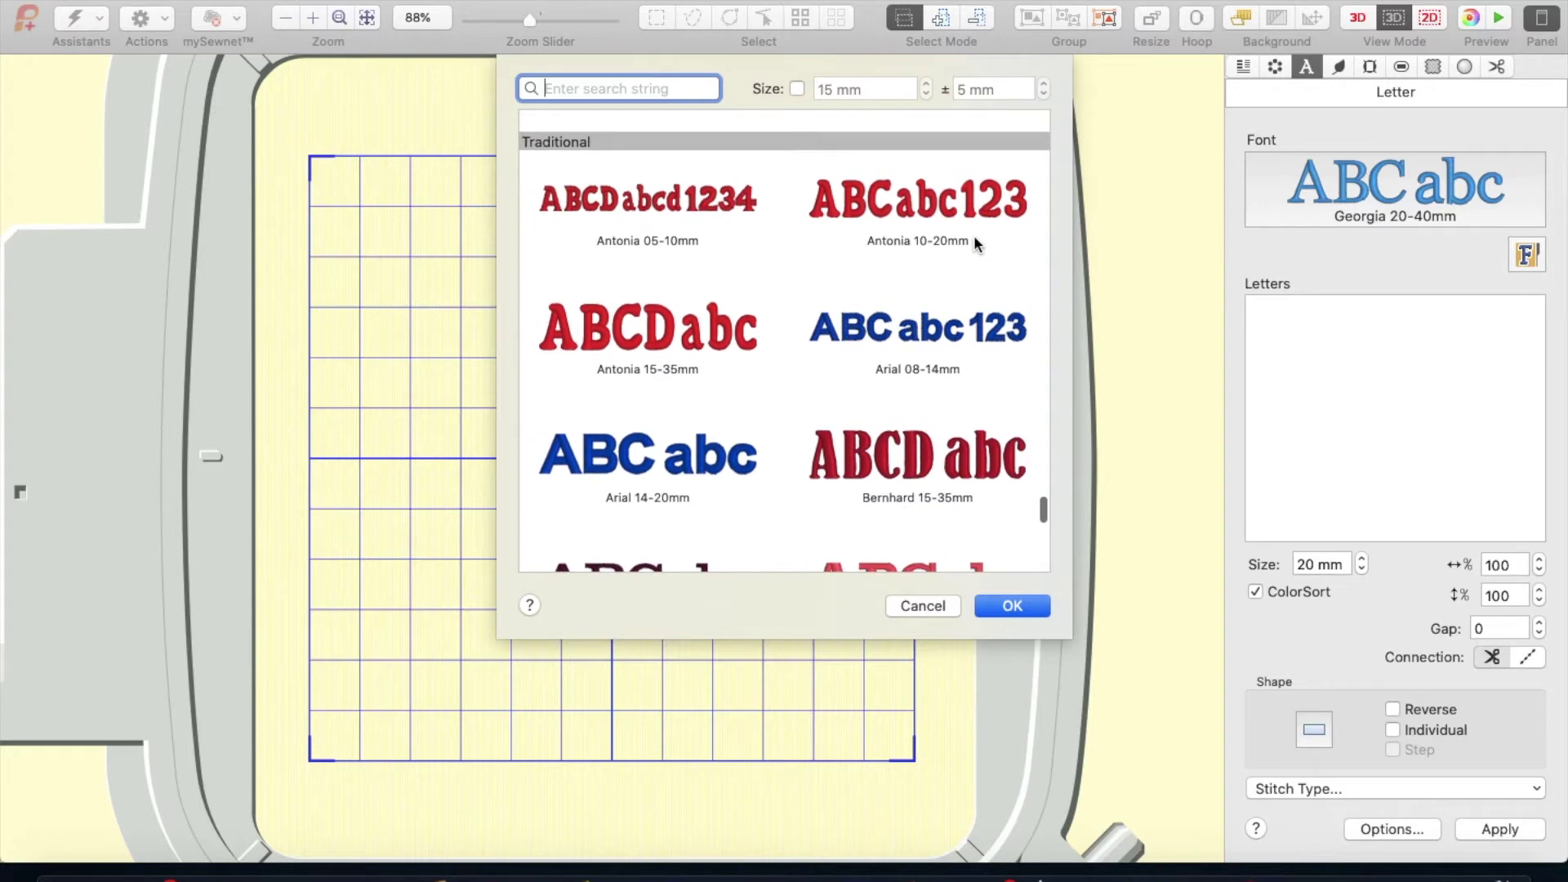
{"action": "scroll", "coordinate": [976, 242], "scroll_direction": "up", "scroll_amount": 4}
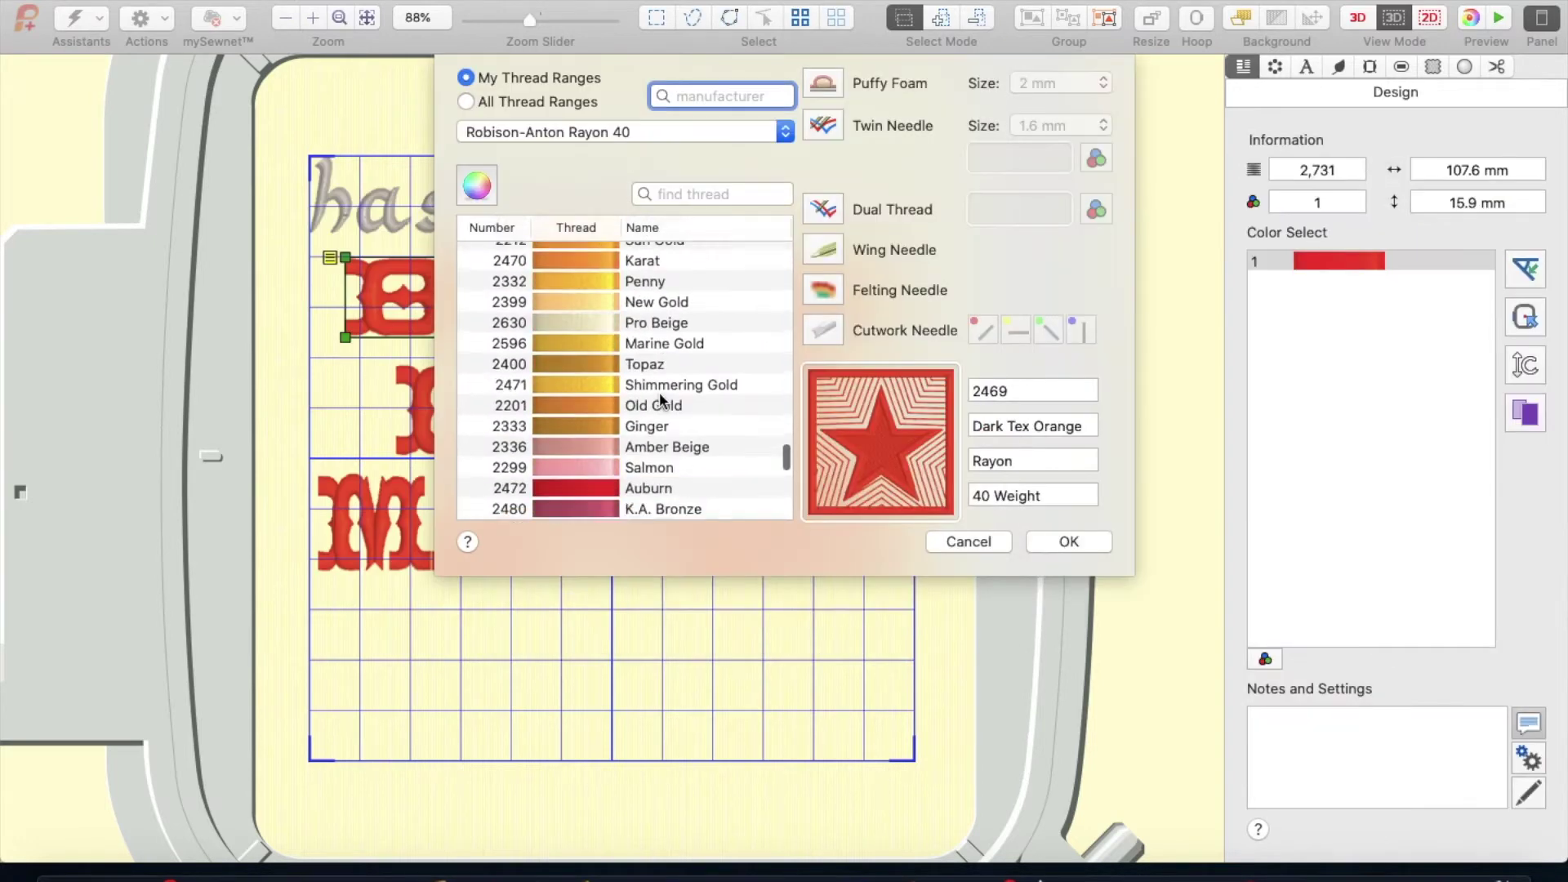
Step: Set the BLACK lettering's thread to a near-black color from the Robison-Anton Rayon 40 range
{"action": "scroll", "coordinate": [660, 401], "scroll_direction": "down", "scroll_amount": 5}
{"action": "scroll", "coordinate": [660, 400], "scroll_direction": "down", "scroll_amount": 5}
{"action": "left_click", "coordinate": [597, 340]}
{"action": "key", "text": "Return"}
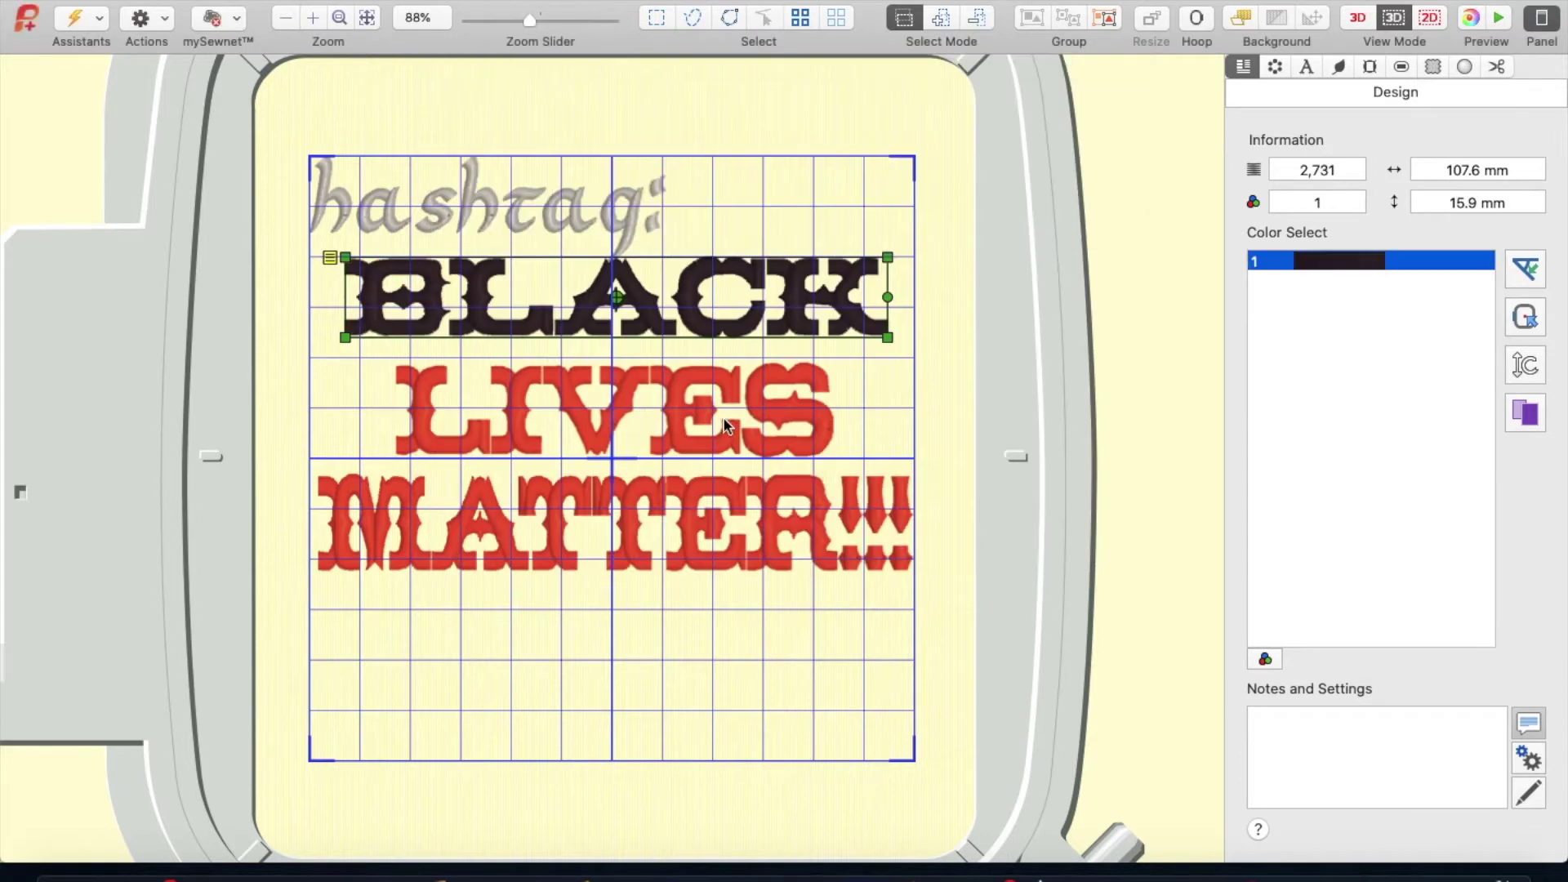
Step: Recolor the LIVES lettering with a dark brown thread from the Robison-Anton Rayon 40 range
{"action": "left_click", "coordinate": [725, 424]}
{"action": "double_click", "coordinate": [1336, 260]}
{"action": "scroll", "coordinate": [665, 360], "scroll_direction": "down", "scroll_amount": 10}
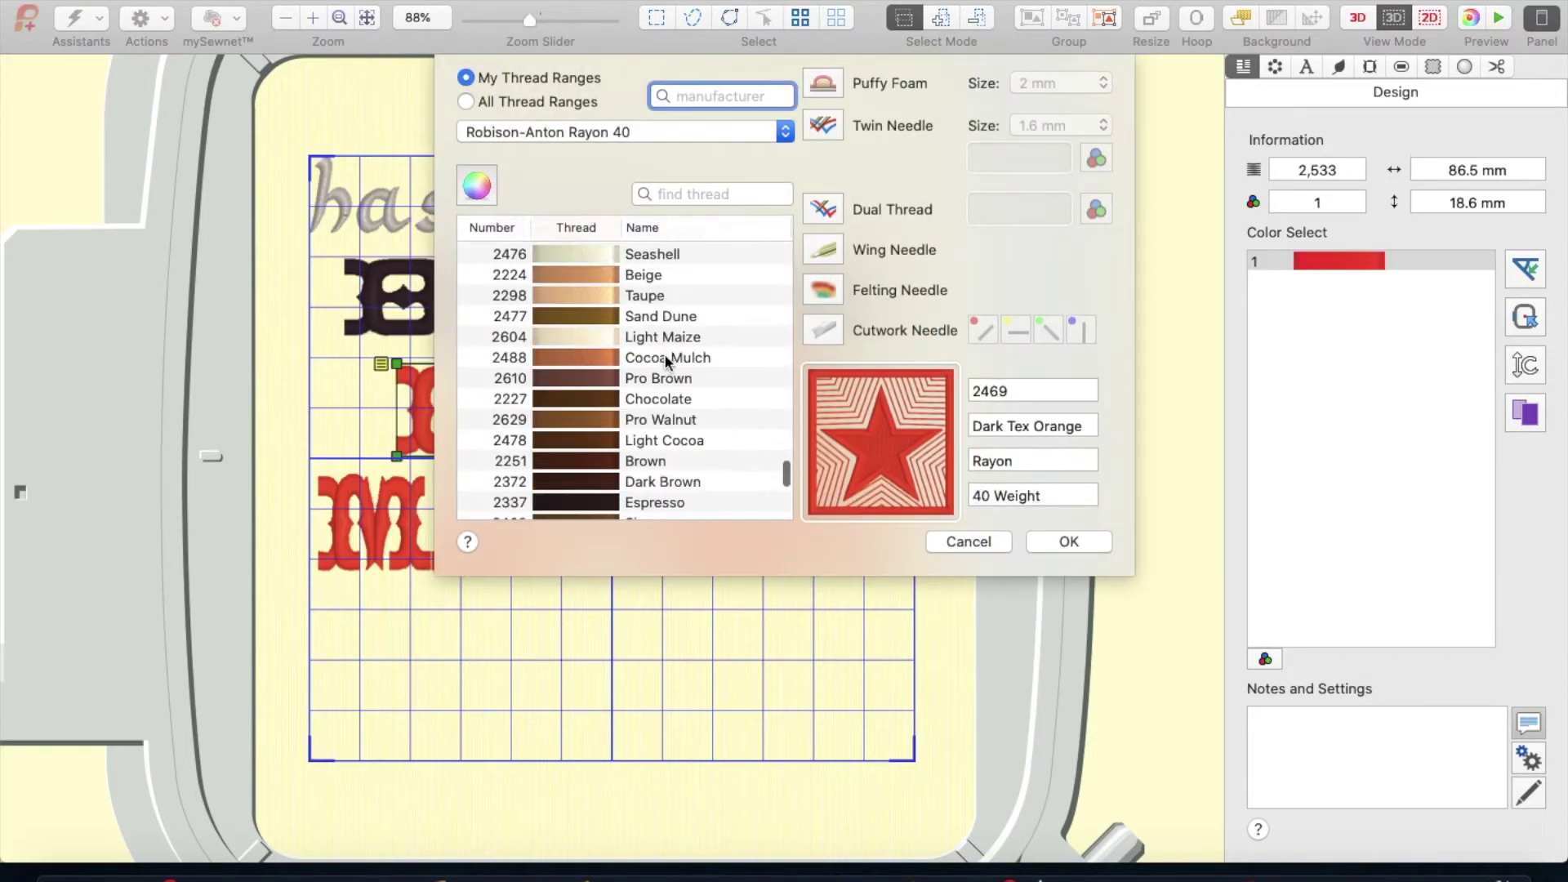
{"action": "scroll", "coordinate": [666, 361], "scroll_direction": "down", "scroll_amount": 3}
{"action": "left_click", "coordinate": [663, 337]}
{"action": "left_click", "coordinate": [1069, 542]}
Step: Recolor the MATTER!!! lettering with Robison-Anton Rayon 40 thread 2402 Sienna and deselect it
{"action": "left_click", "coordinate": [786, 549]}
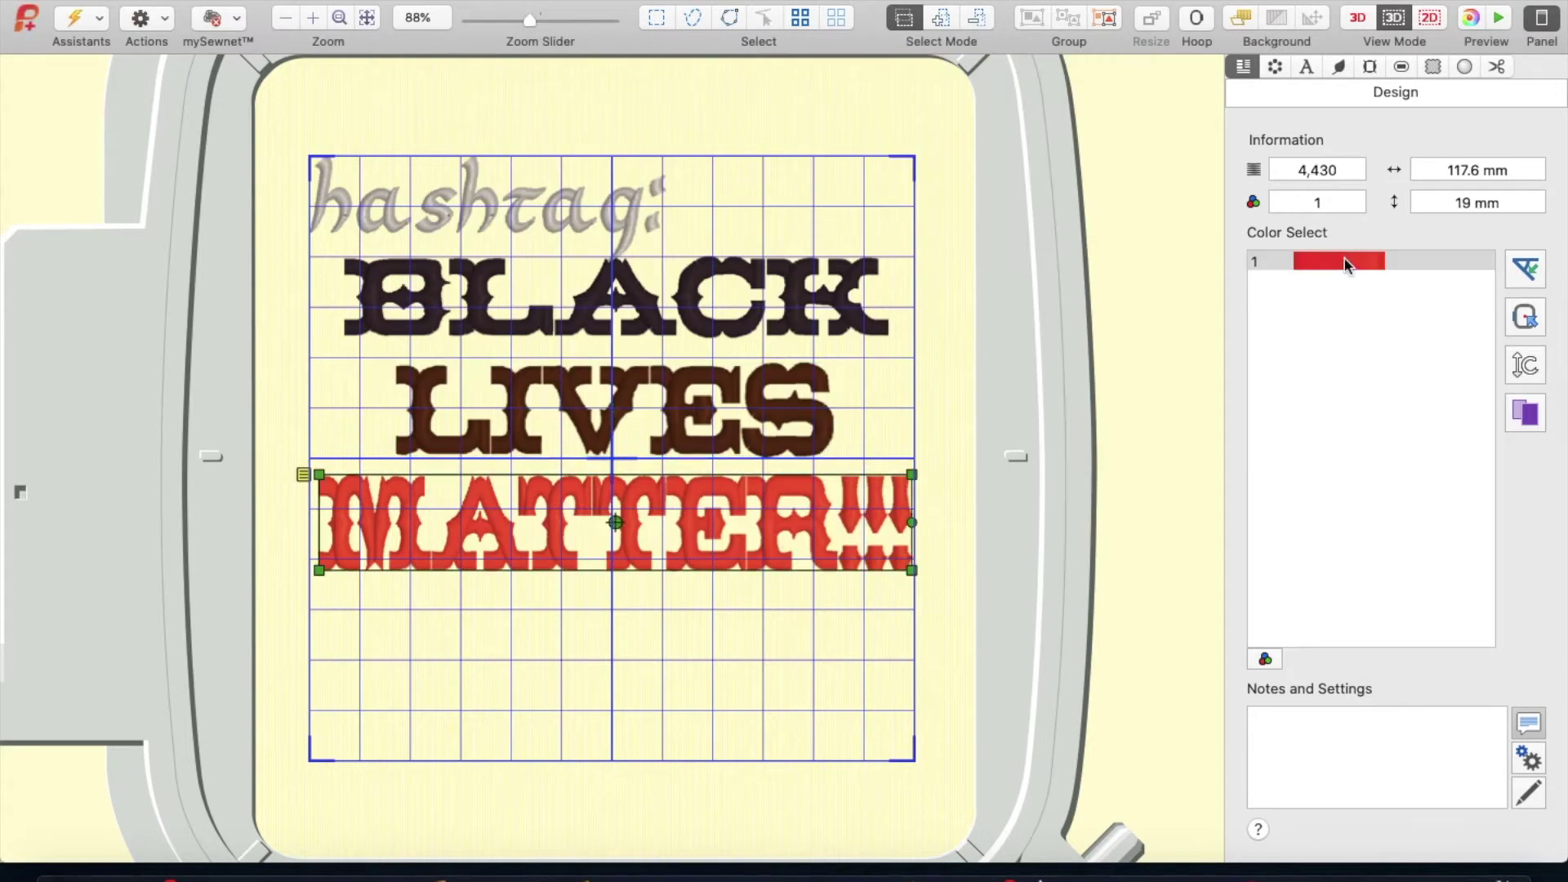
{"action": "double_click", "coordinate": [1347, 260]}
{"action": "scroll", "coordinate": [670, 392], "scroll_direction": "down", "scroll_amount": 10}
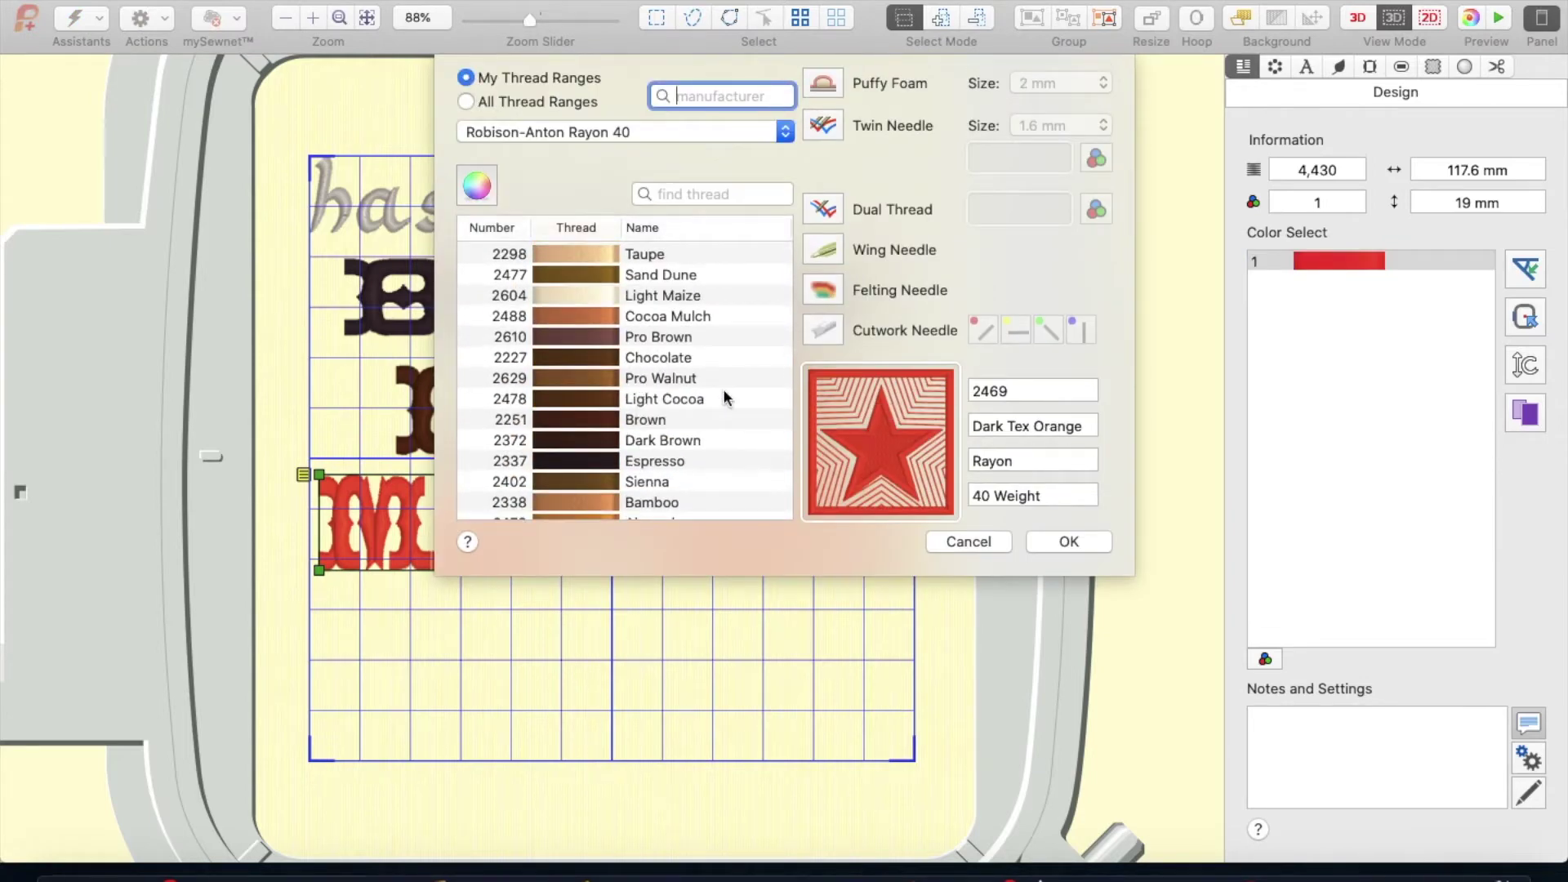
{"action": "left_click", "coordinate": [594, 483]}
{"action": "left_click", "coordinate": [1069, 542]}
{"action": "left_click", "coordinate": [806, 683]}
Step: Recolor the hashtag: lettering with a golden brown thread from the Robison-Anton Rayon 40 range
{"action": "left_click", "coordinate": [572, 227]}
{"action": "double_click", "coordinate": [1346, 260]}
{"action": "scroll", "coordinate": [611, 435], "scroll_direction": "down", "scroll_amount": 15}
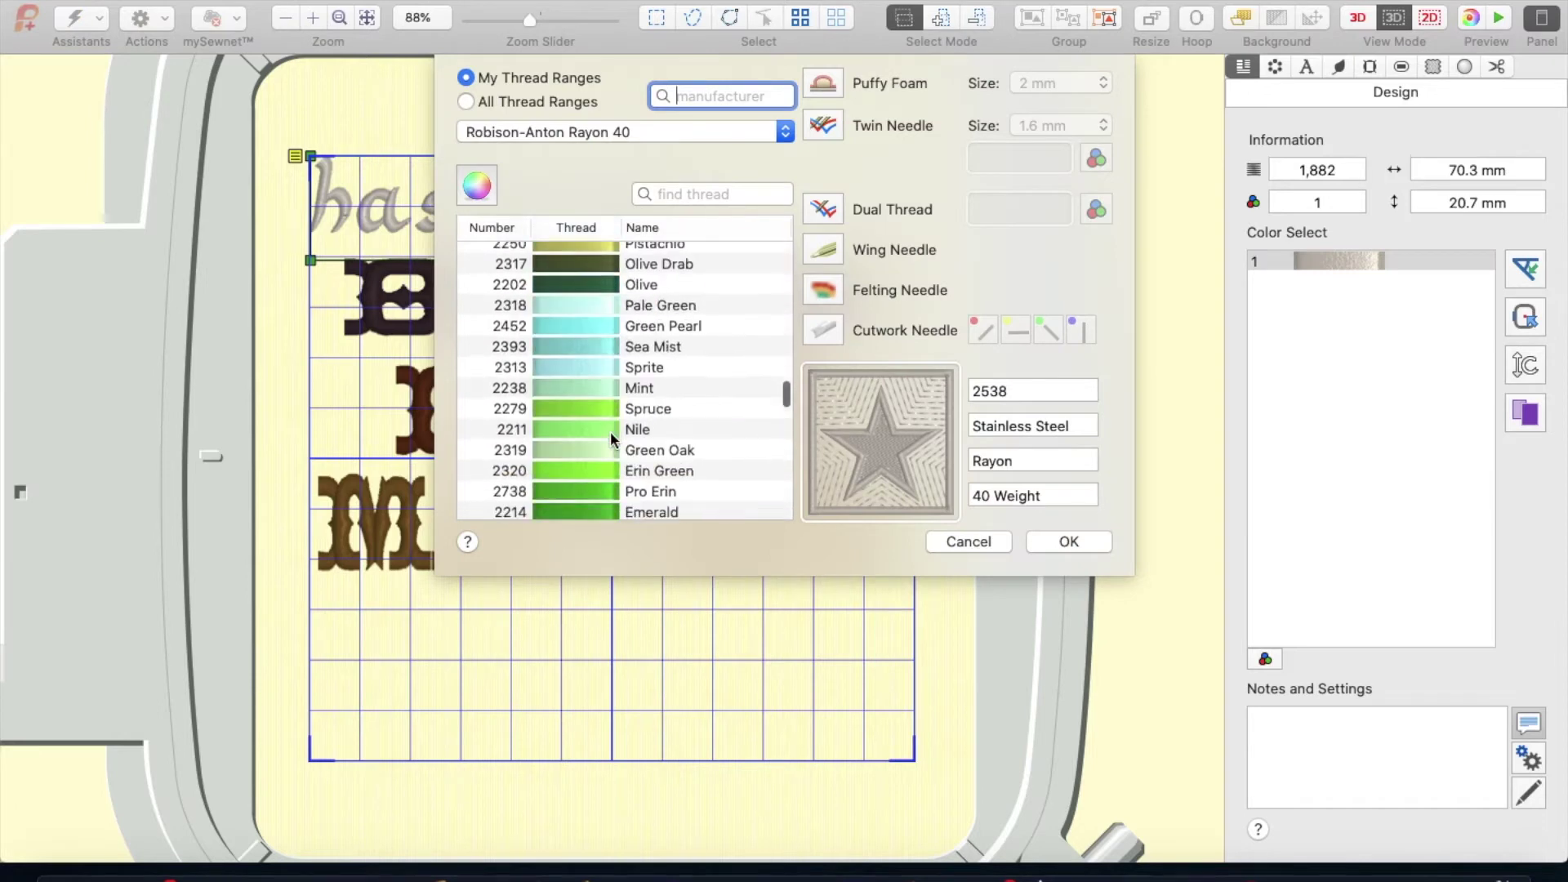
{"action": "scroll", "coordinate": [611, 431], "scroll_direction": "down", "scroll_amount": 5}
{"action": "left_click", "coordinate": [610, 431]}
{"action": "left_click", "coordinate": [1069, 541]}
Step: Position the LIVES lettering evenly between BLACK and MATTER!!! and deselect it
{"action": "left_click", "coordinate": [593, 449]}
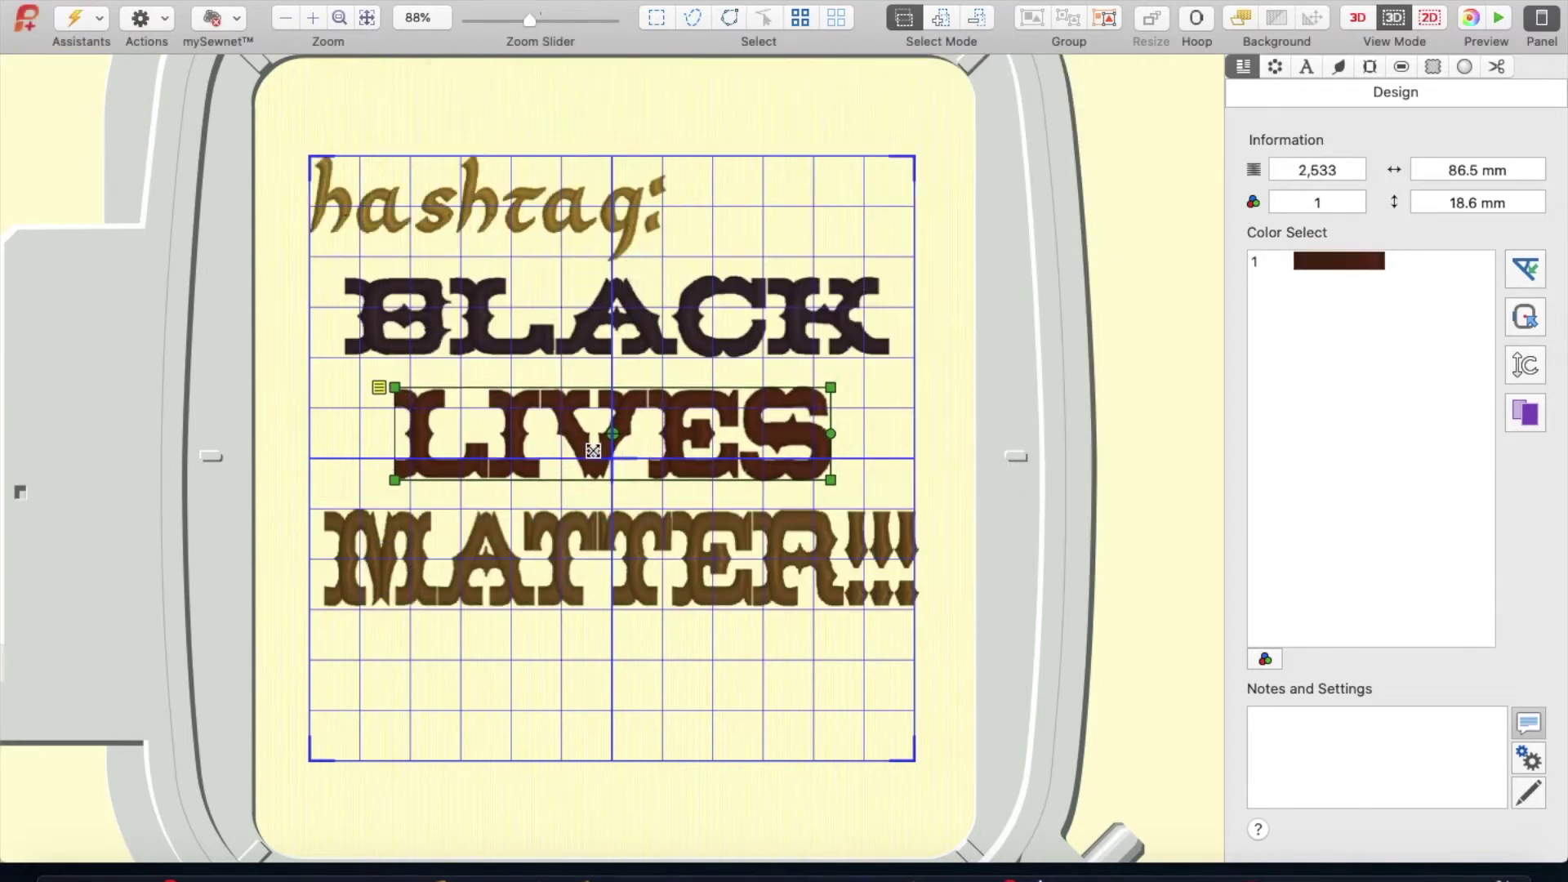
{"action": "left_click_drag", "start_coordinate": [593, 449], "coordinate": [595, 448]}
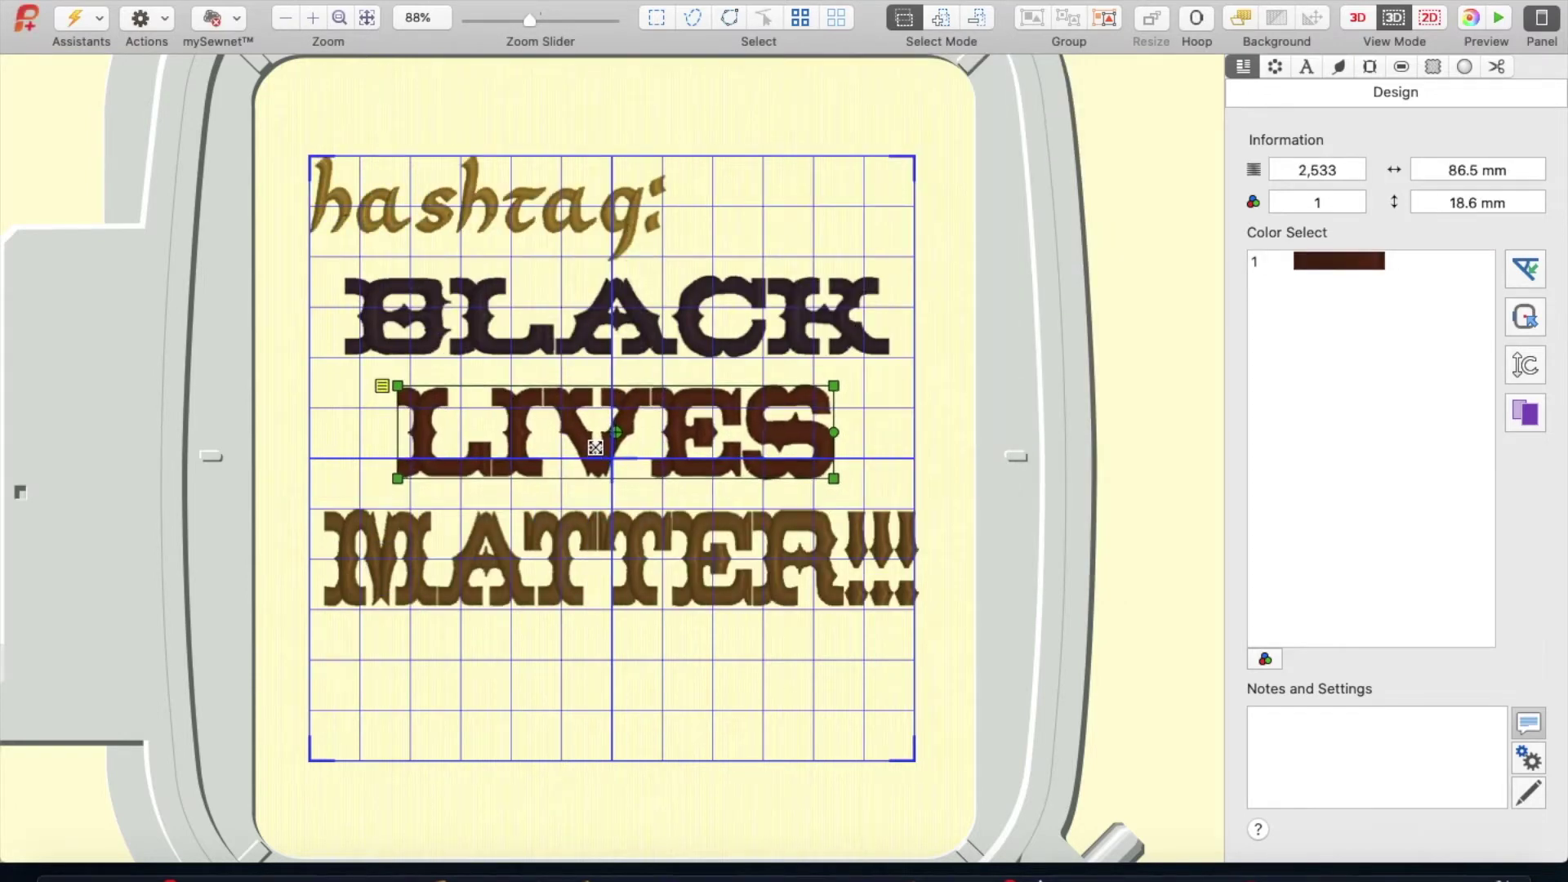
{"action": "left_click", "coordinate": [484, 731]}
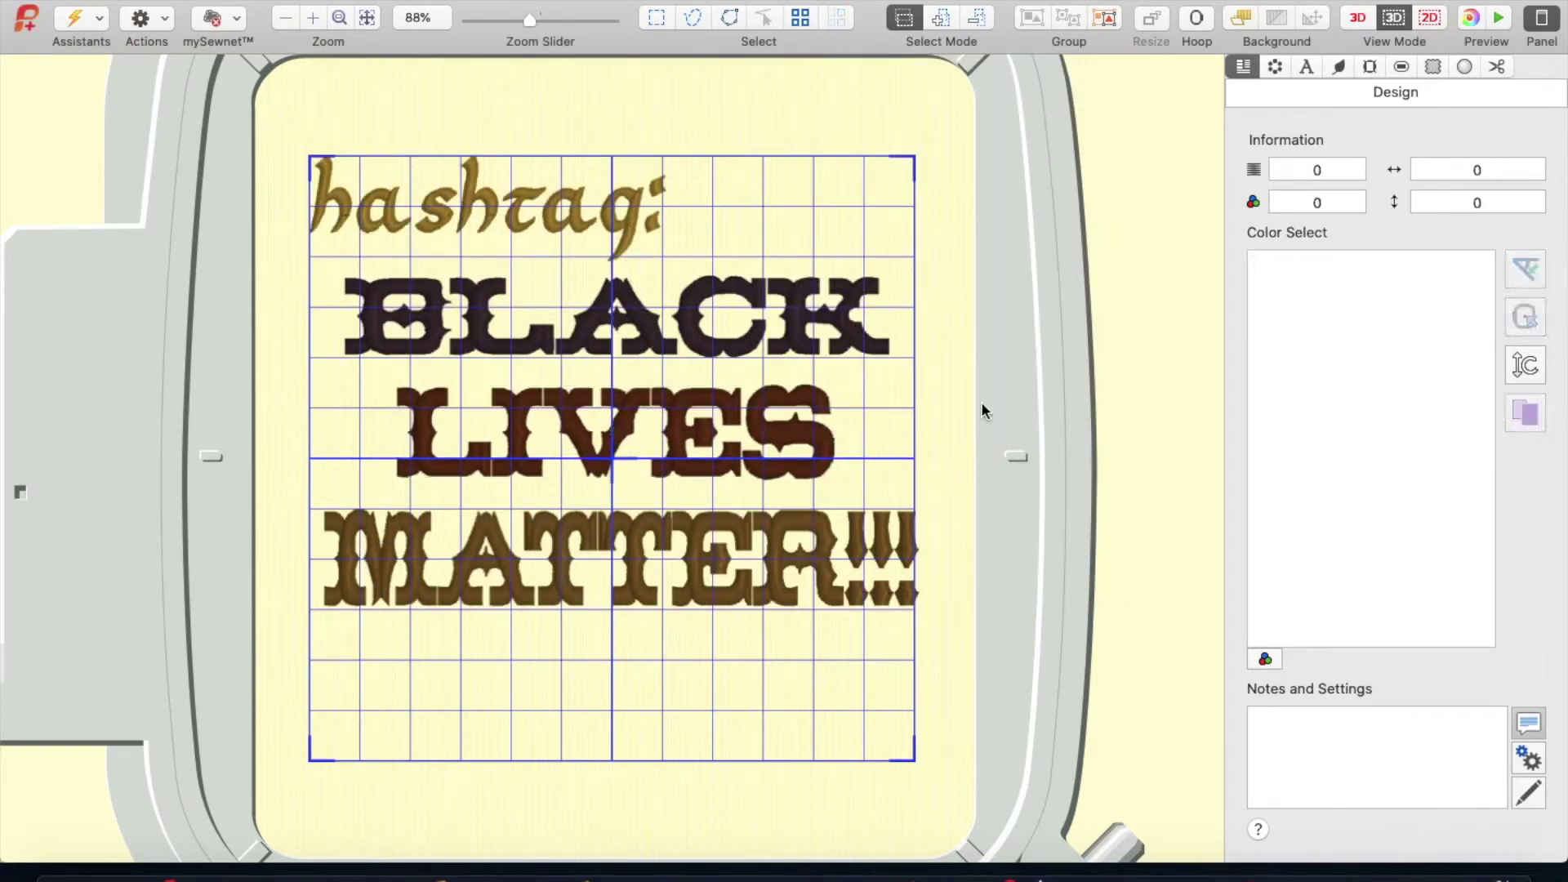
Step: Search SuperDesign for HEARTS and insert the solid pink quilted heart at 35 mm
{"action": "left_click", "coordinate": [1340, 69]}
{"action": "left_click", "coordinate": [1388, 140]}
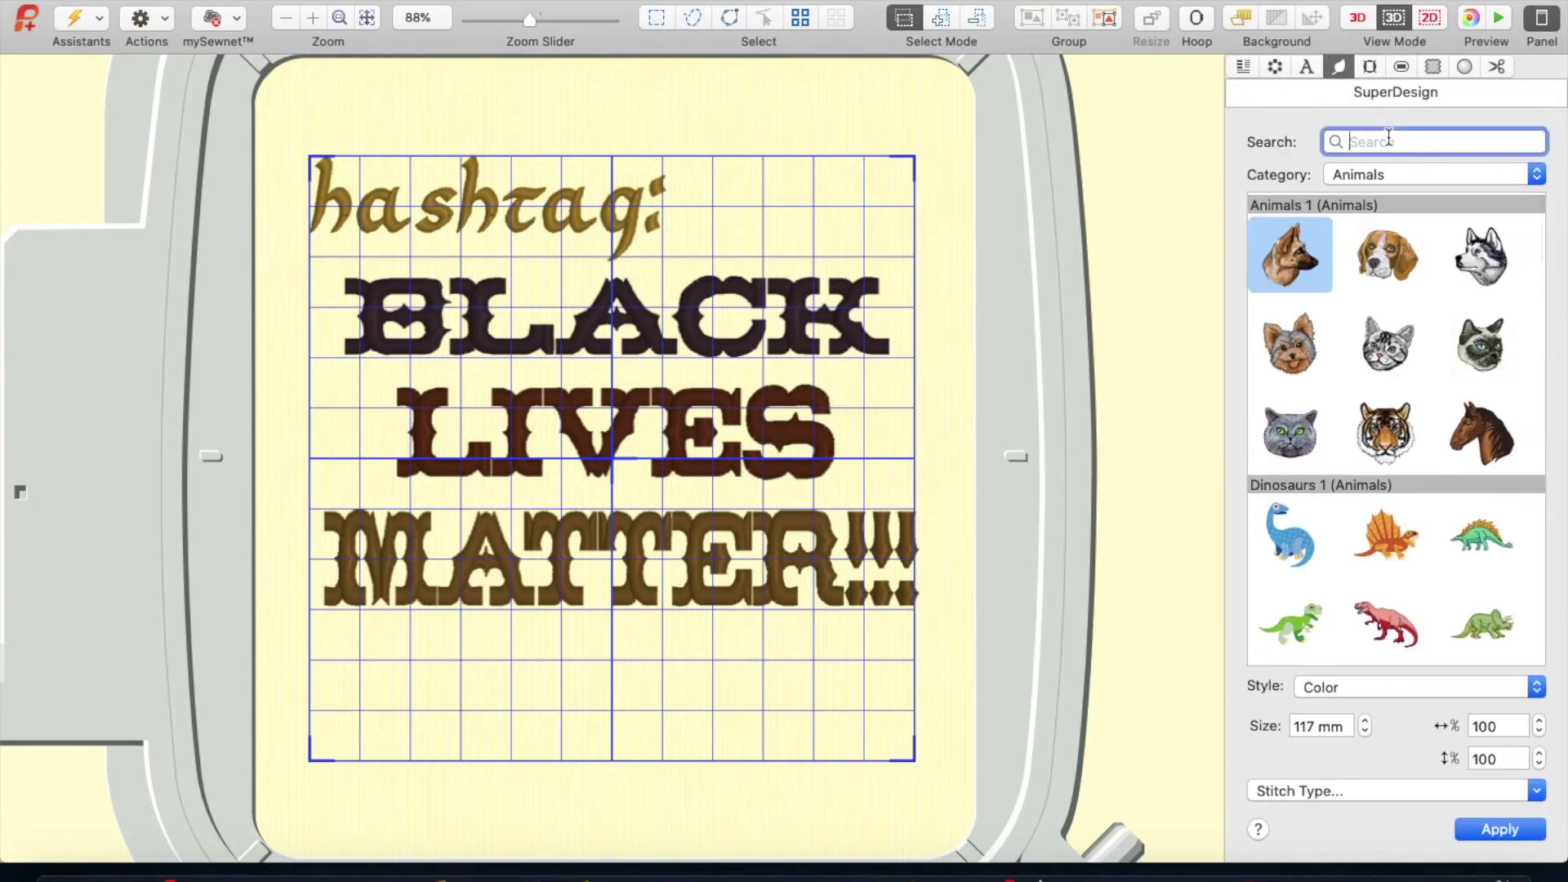
{"action": "type", "text": "HEARTS"}
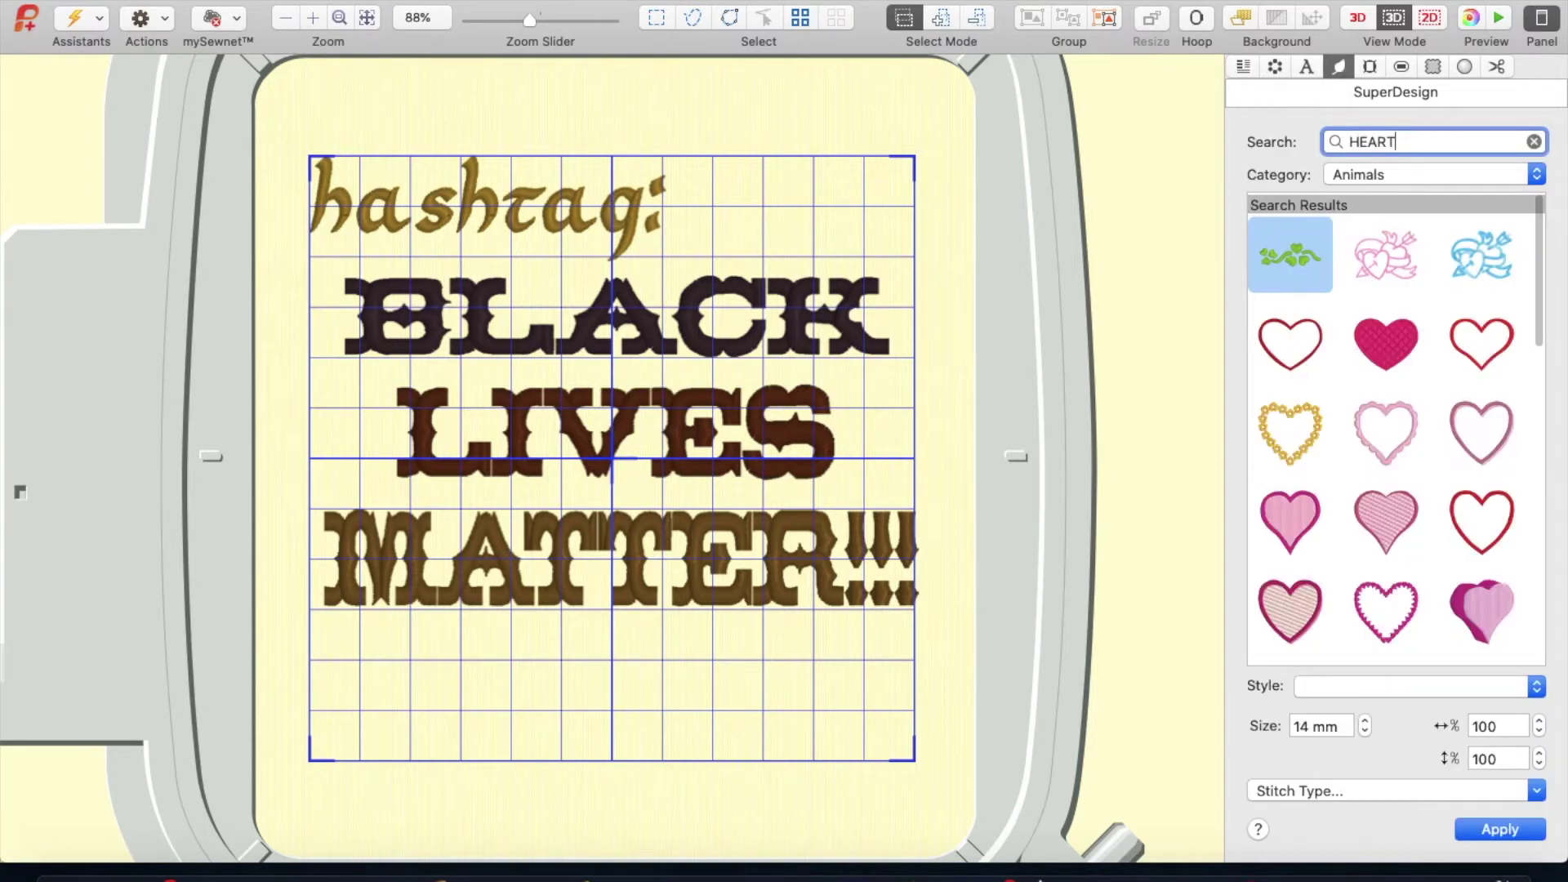
{"action": "left_click", "coordinate": [1386, 353]}
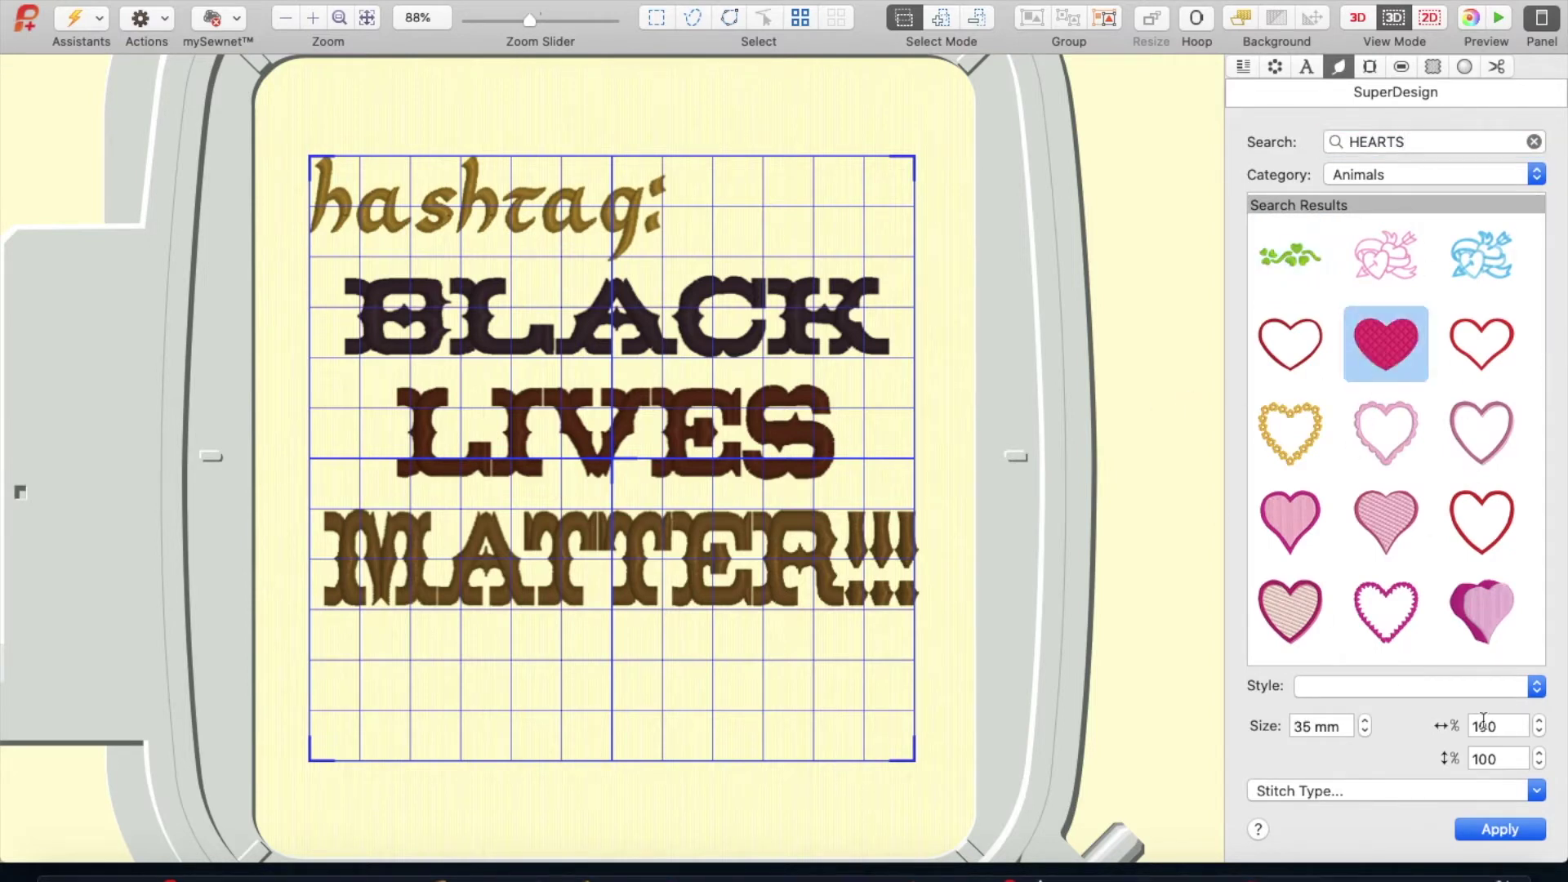
{"action": "left_click", "coordinate": [1532, 831]}
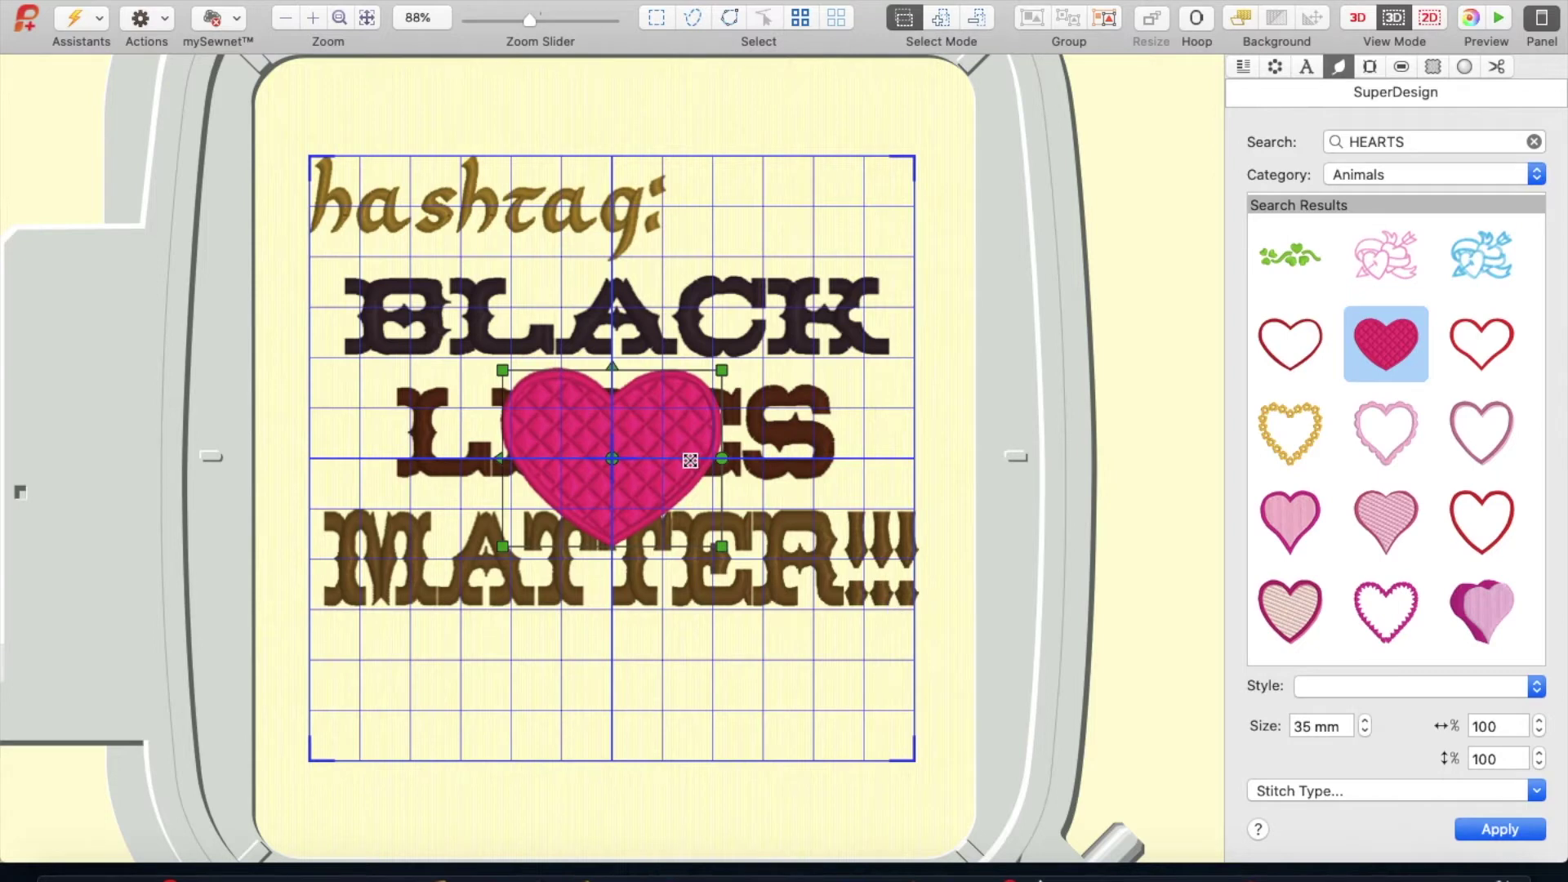
Step: Place the heart below MATTER!!! and shrink it proportionally to about 22 mm wide
{"action": "left_click_drag", "start_coordinate": [690, 461], "coordinate": [598, 685]}
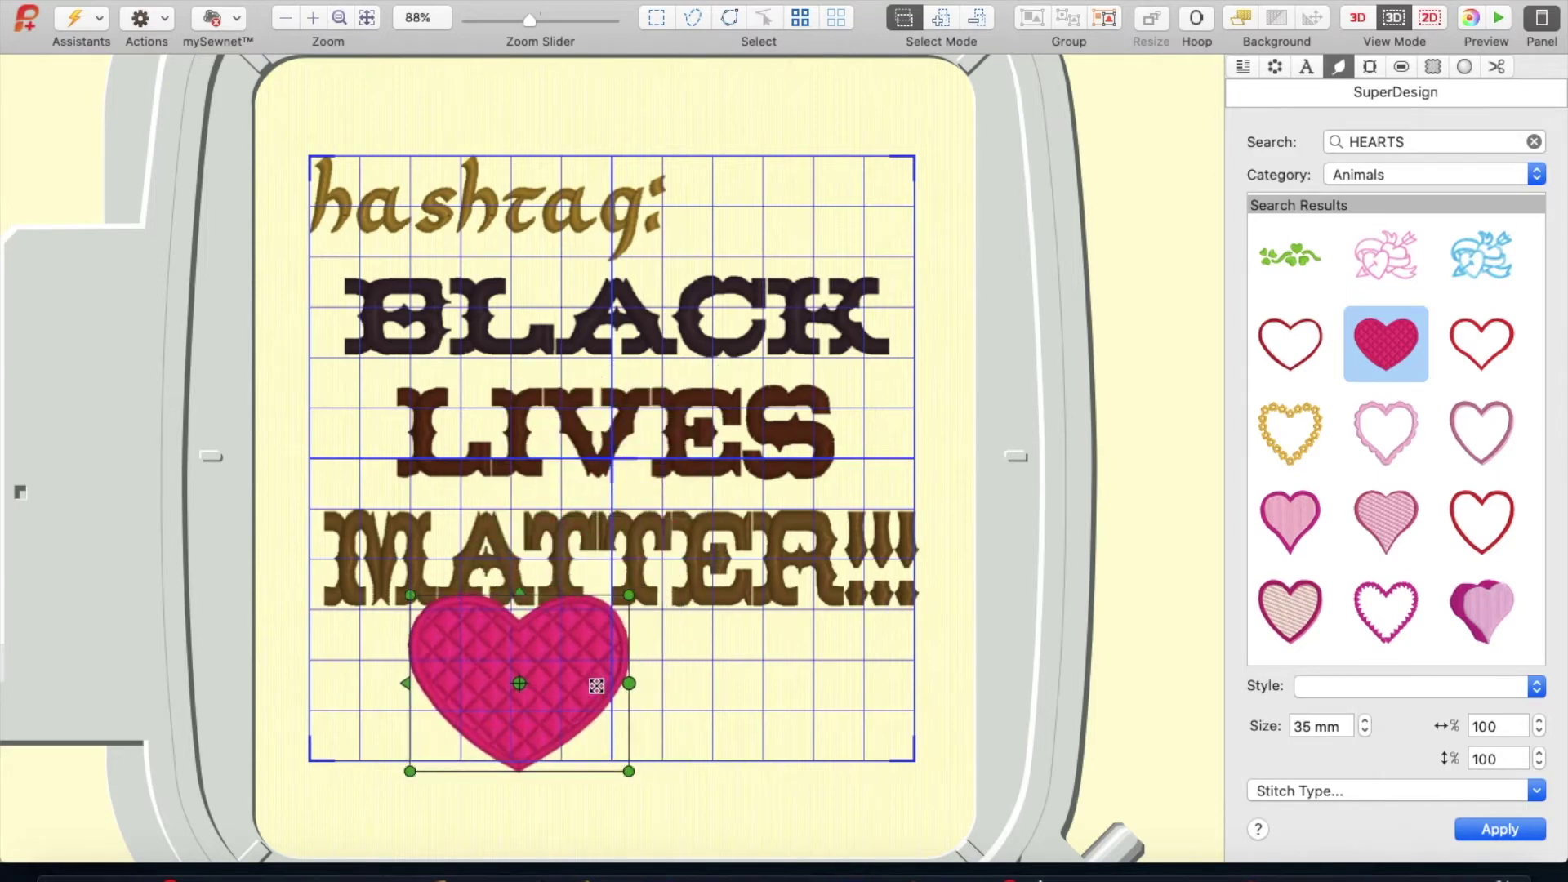
{"action": "left_click_drag", "start_coordinate": [629, 771], "coordinate": [508, 720]}
{"action": "left_click_drag", "start_coordinate": [402, 749], "coordinate": [398, 722]}
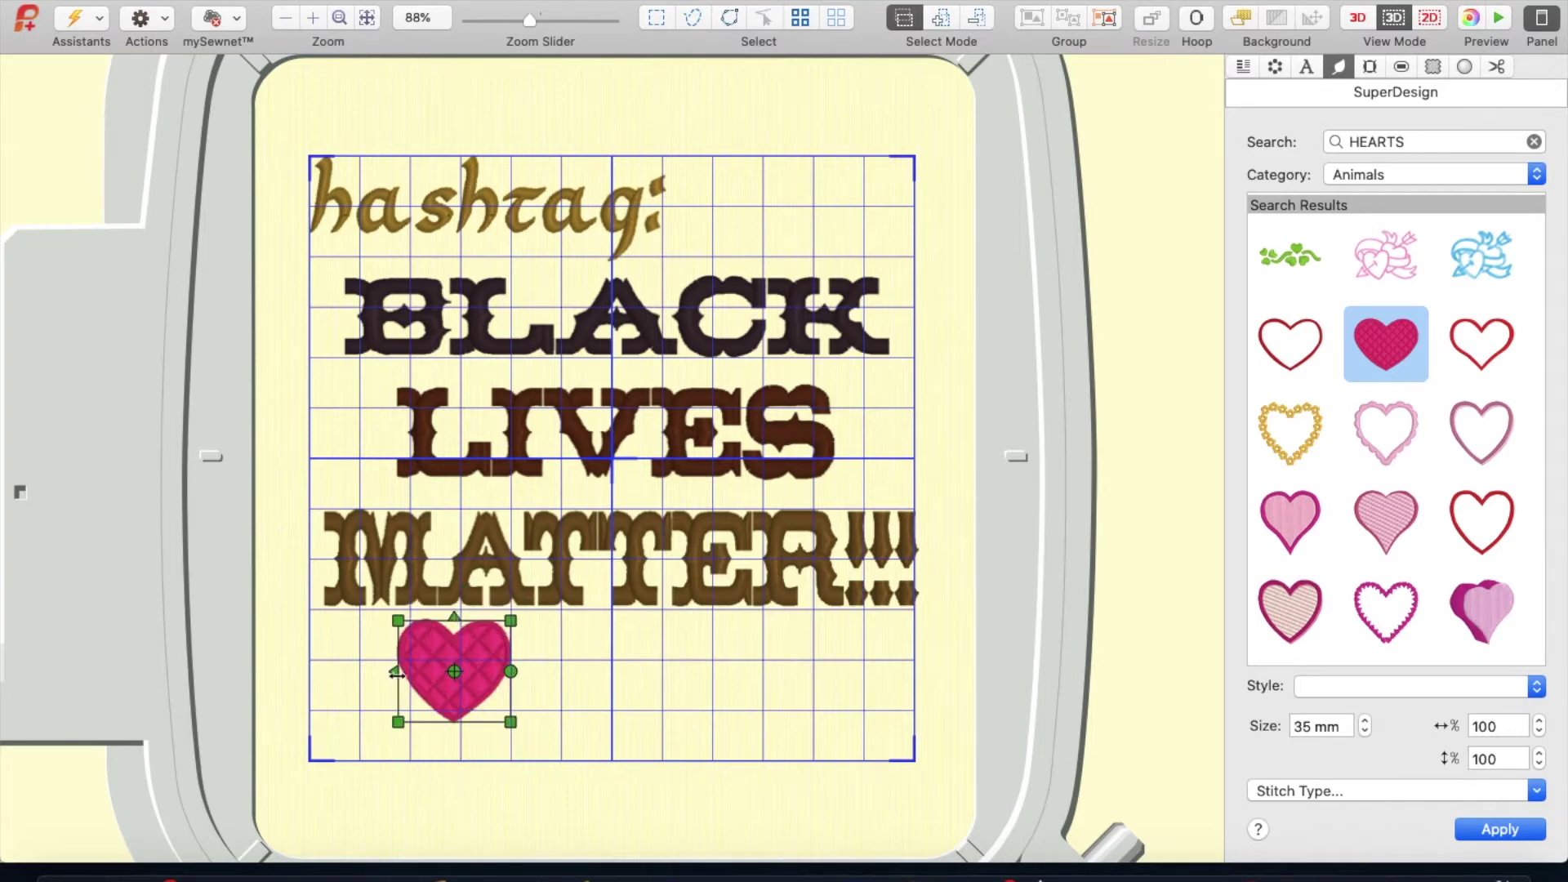
Step: Duplicate the heart twice and arrange the three hearts in an evenly spaced row below MATTER!!!
{"action": "right_click", "coordinate": [447, 672]}
{"action": "left_click", "coordinate": [522, 703]}
{"action": "left_click_drag", "start_coordinate": [482, 658], "coordinate": [600, 671]}
{"action": "right_click", "coordinate": [600, 671]}
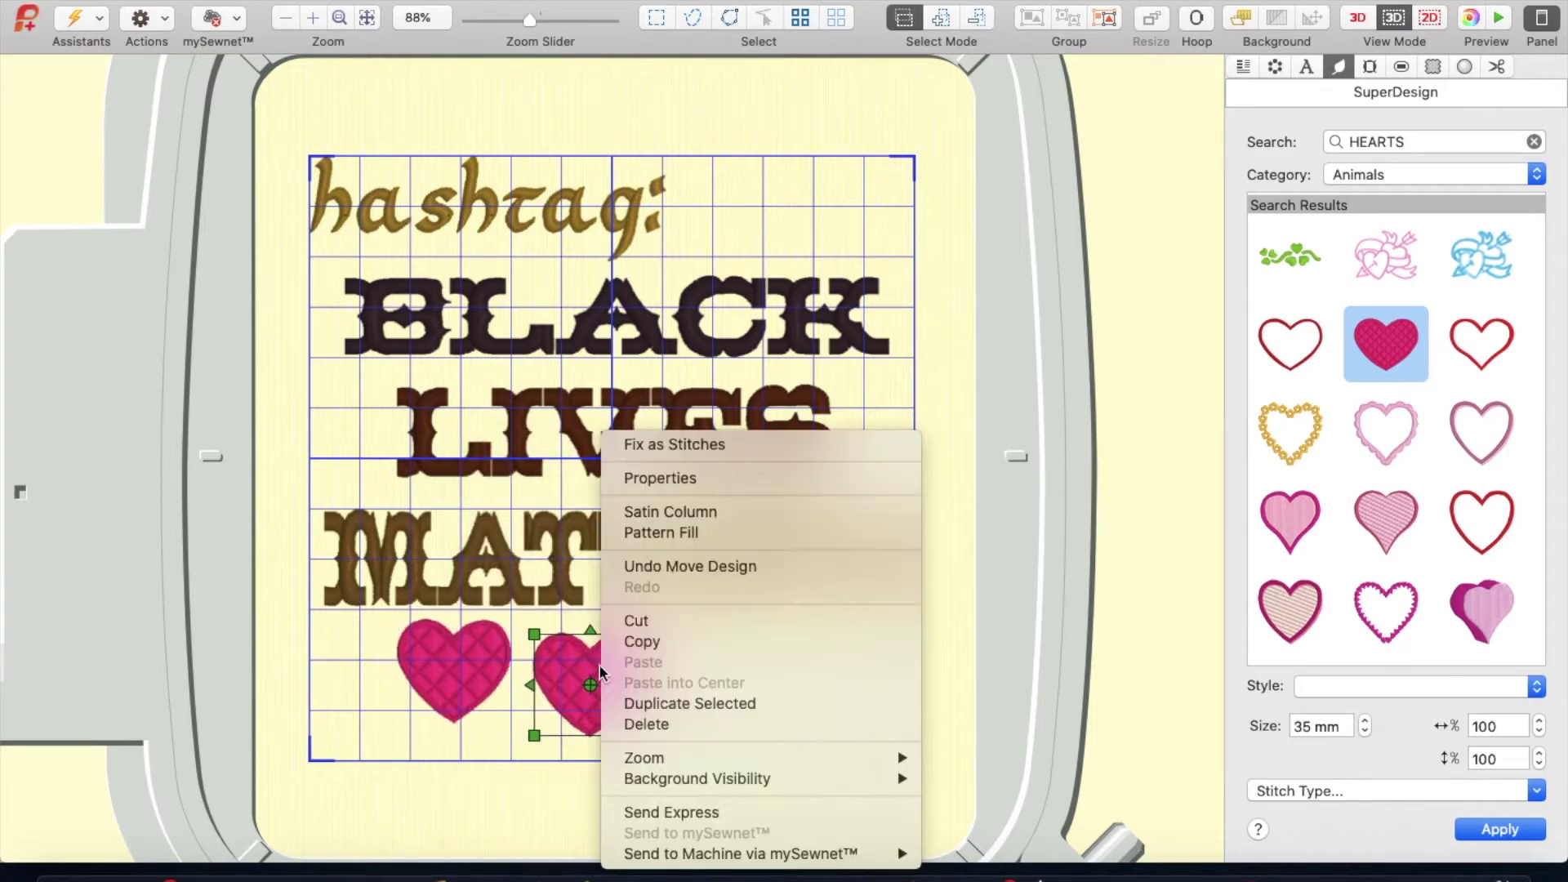
{"action": "left_click", "coordinate": [654, 703]}
{"action": "left_click_drag", "start_coordinate": [453, 671], "coordinate": [428, 688]}
Step: Recolor the leftmost heart with a light brown thread from the Robison-Anton Rayon 40 range
{"action": "double_click", "coordinate": [1340, 261]}
{"action": "scroll", "coordinate": [639, 455], "scroll_direction": "down", "scroll_amount": 5}
{"action": "scroll", "coordinate": [640, 455], "scroll_direction": "down", "scroll_amount": 10}
{"action": "left_click", "coordinate": [637, 343]}
{"action": "left_click", "coordinate": [1069, 541]}
Step: Recolor the middle heart with Robison-Anton Rayon 40 thread 2561 Black Eyed Susie
{"action": "left_click", "coordinate": [611, 683]}
{"action": "double_click", "coordinate": [1339, 261]}
{"action": "left_click", "coordinate": [733, 194]}
{"action": "type", "text": "2248"}
{"action": "key", "text": "BackSpace"}
{"action": "key", "text": "BackSpace"}
{"action": "key", "text": "BackSpace"}
{"action": "key", "text": "BackSpace"}
{"action": "scroll", "coordinate": [604, 455], "scroll_direction": "down", "scroll_amount": 15}
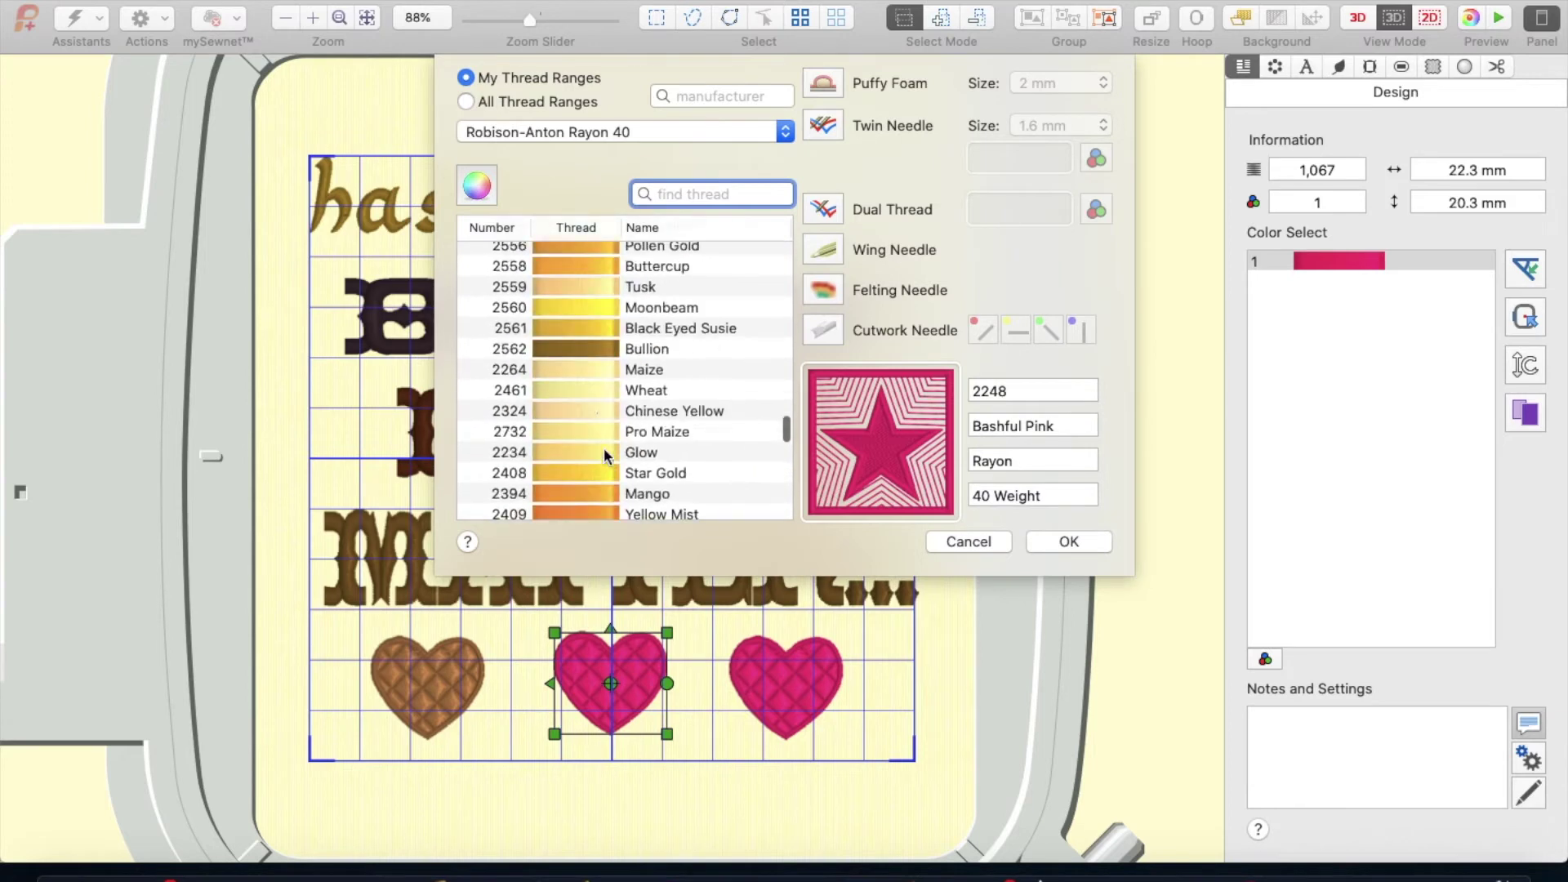
{"action": "double_click", "coordinate": [653, 327]}
Step: Save the finished design as BLM in the My Designs folder
{"action": "left_click", "coordinate": [317, 112]}
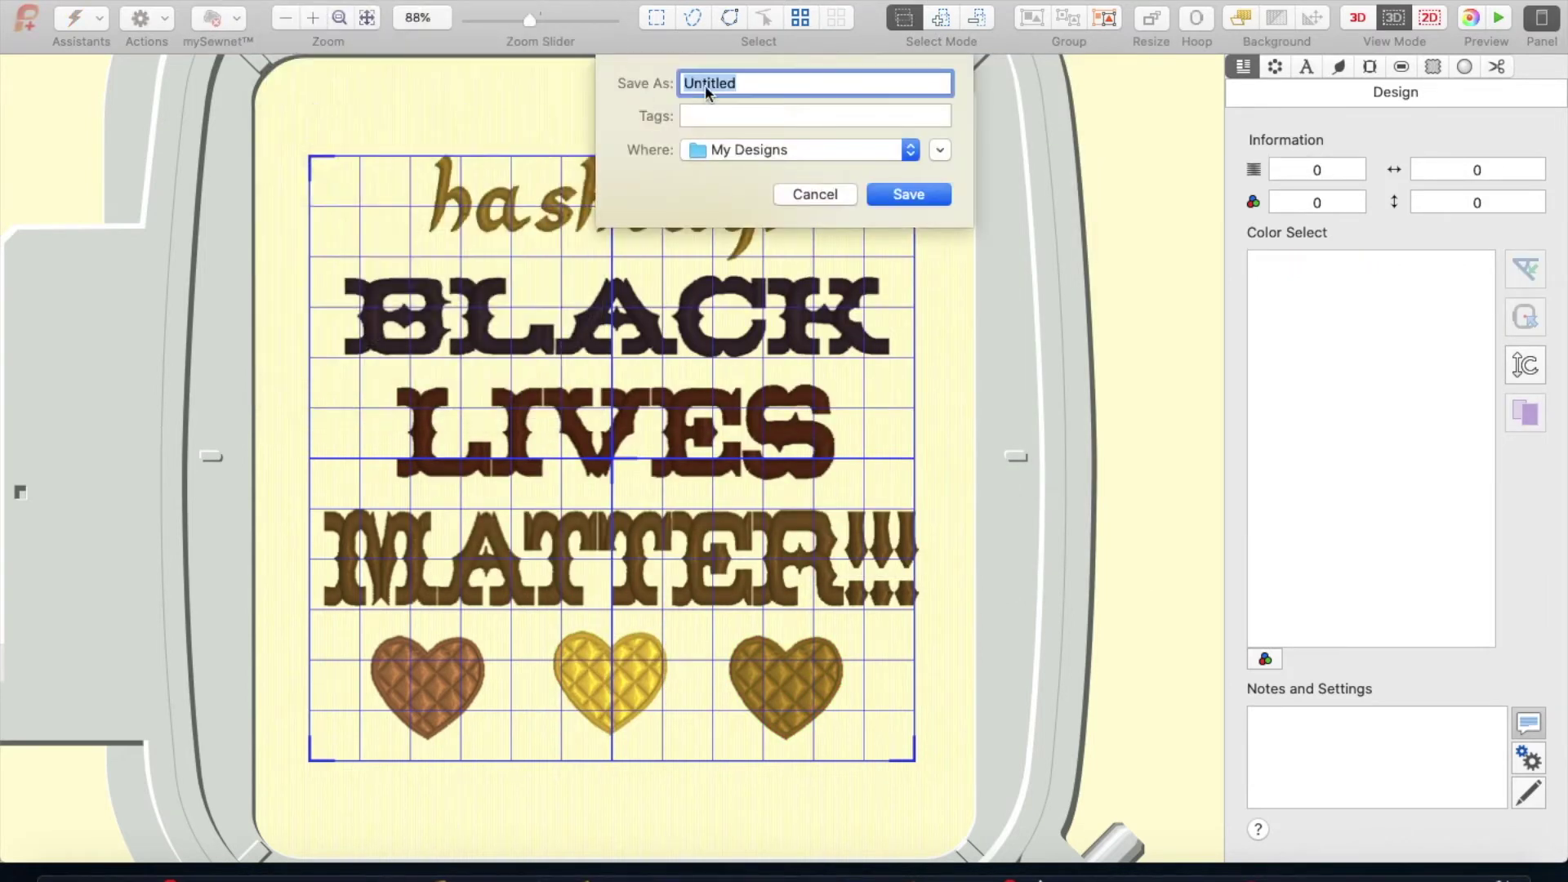
{"action": "type", "text": "BLM"}
{"action": "key", "text": "Return"}
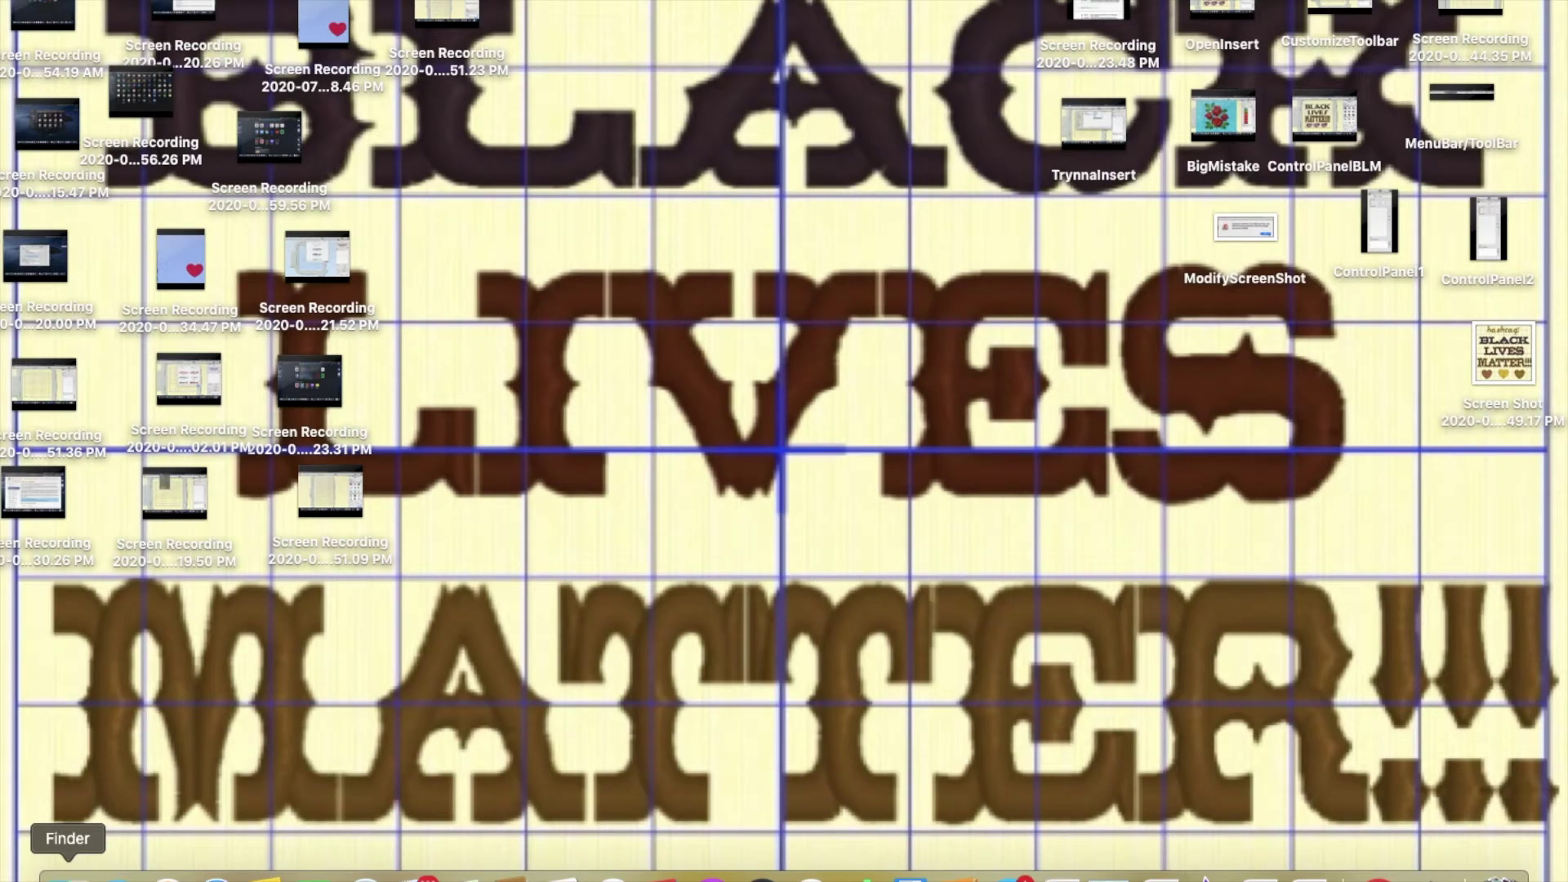
Step: Switch to Finder, show the Documents folder full screen and search the Mac for "premier"
{"action": "left_click", "coordinate": [68, 875]}
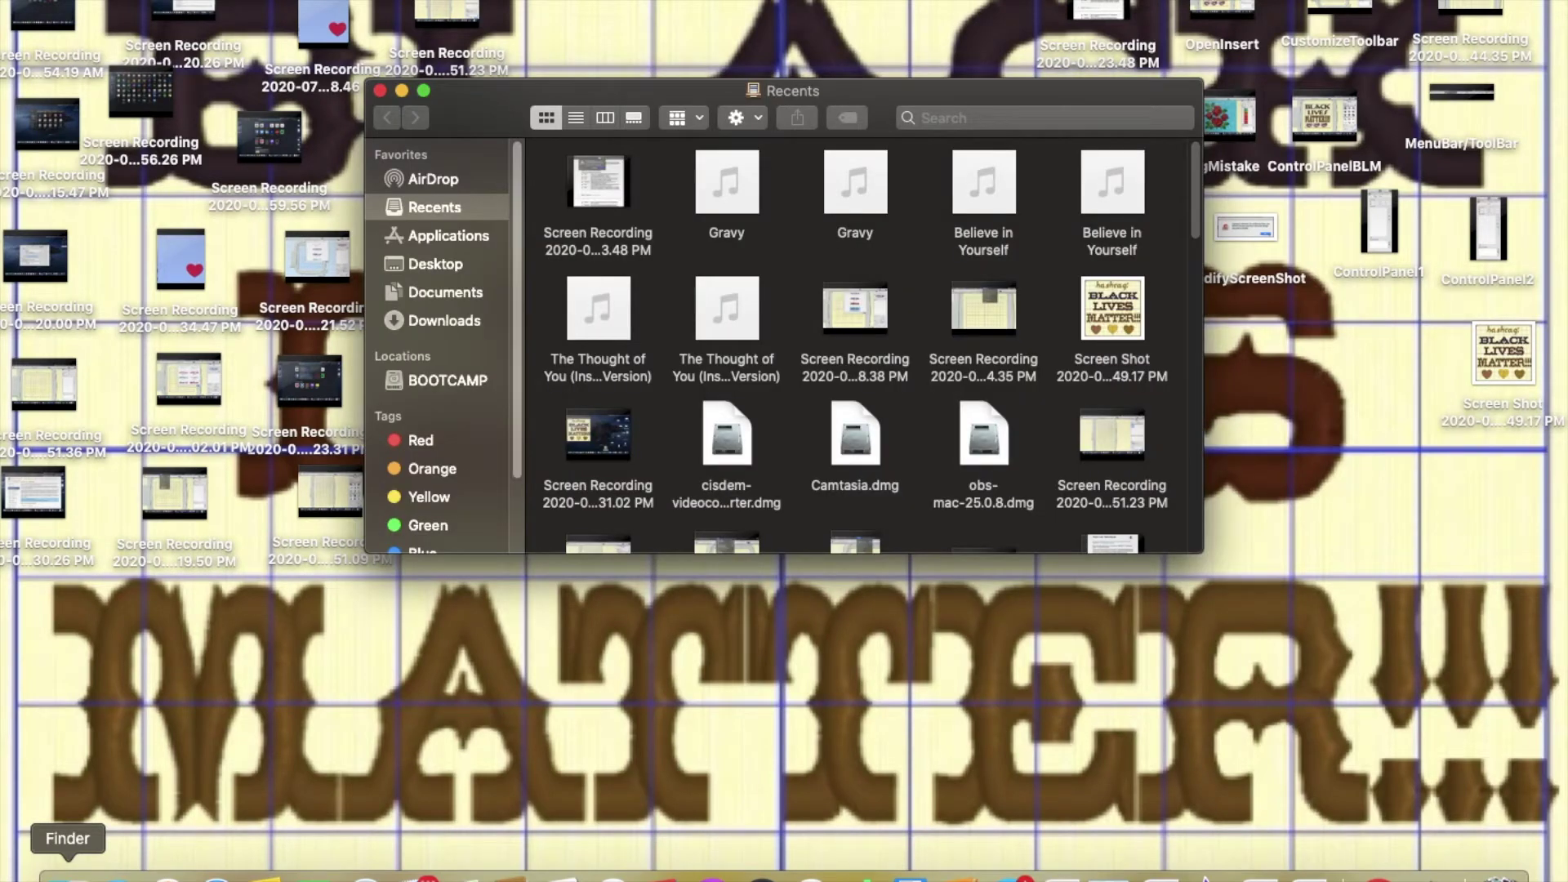
{"action": "left_click", "coordinate": [446, 296]}
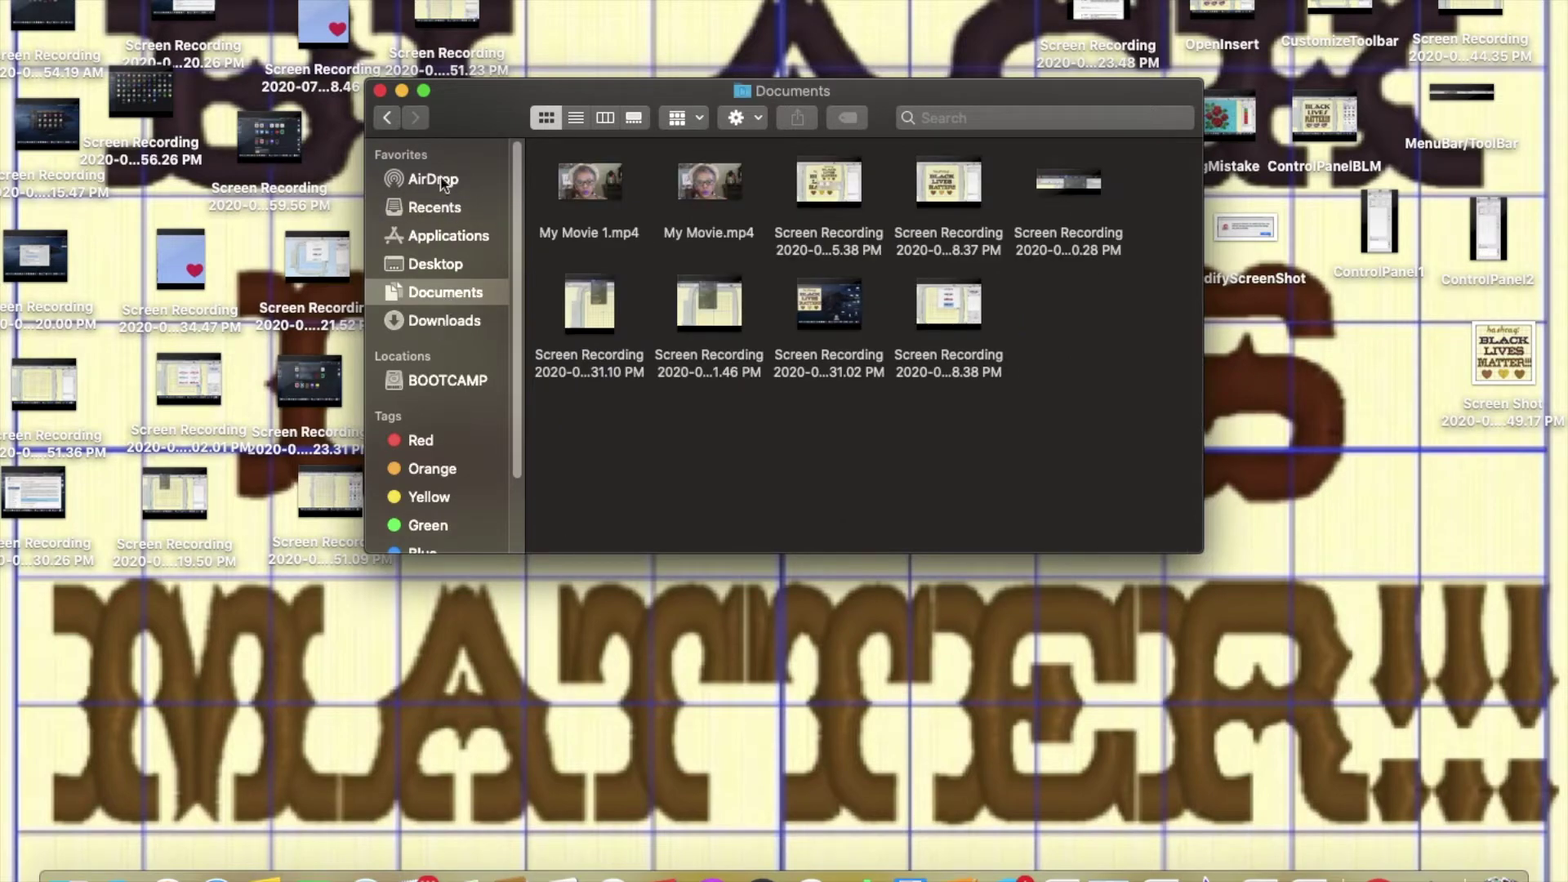
{"action": "left_click", "coordinate": [424, 91]}
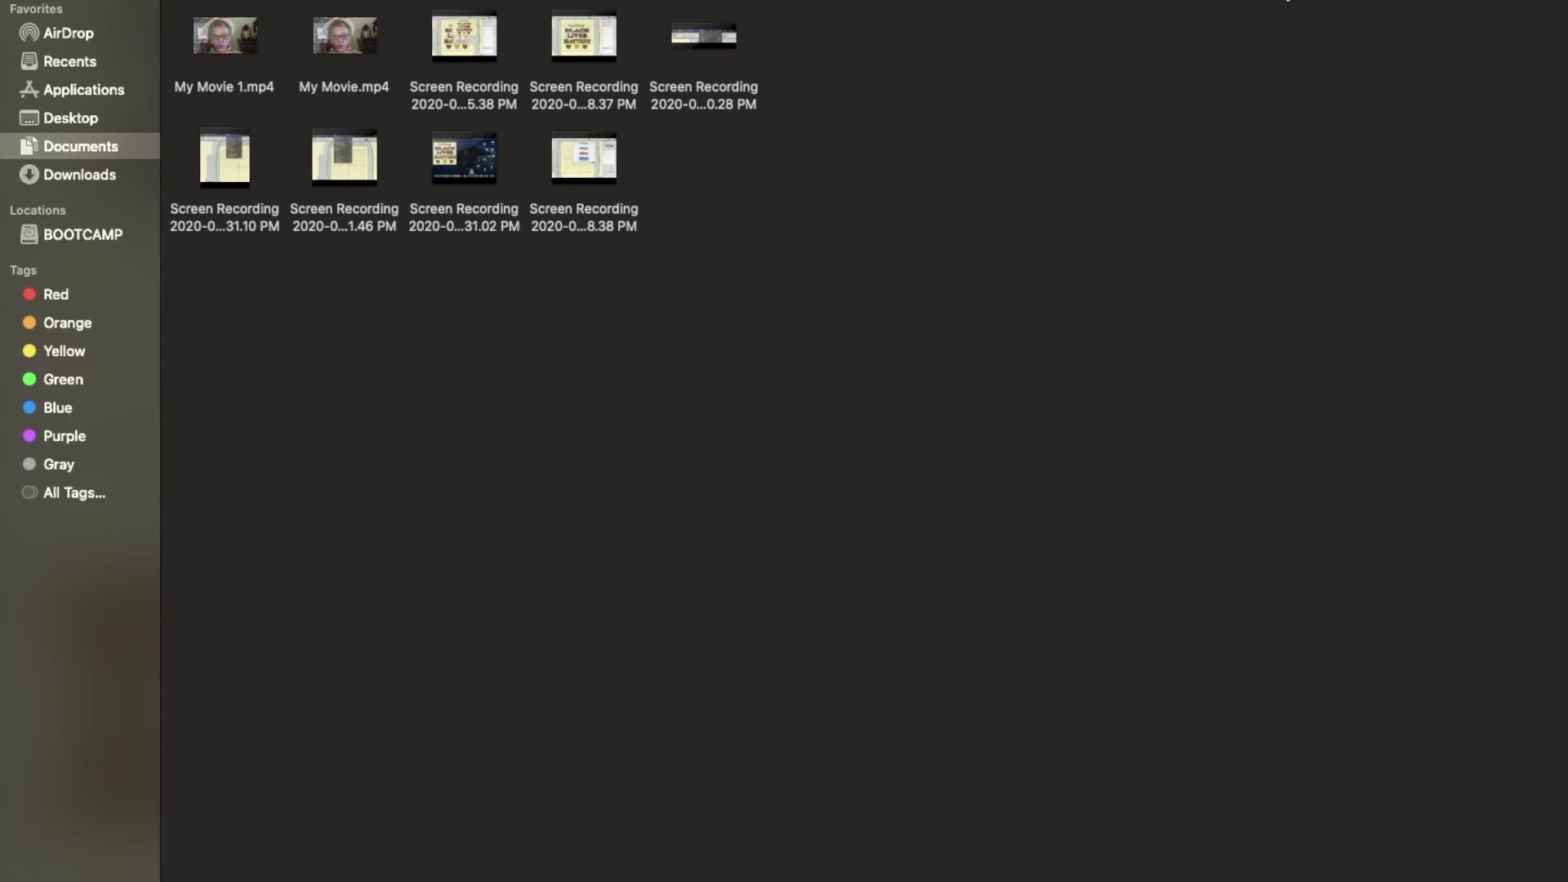
{"action": "key", "text": "super+f"}
{"action": "type", "text": "premier"}
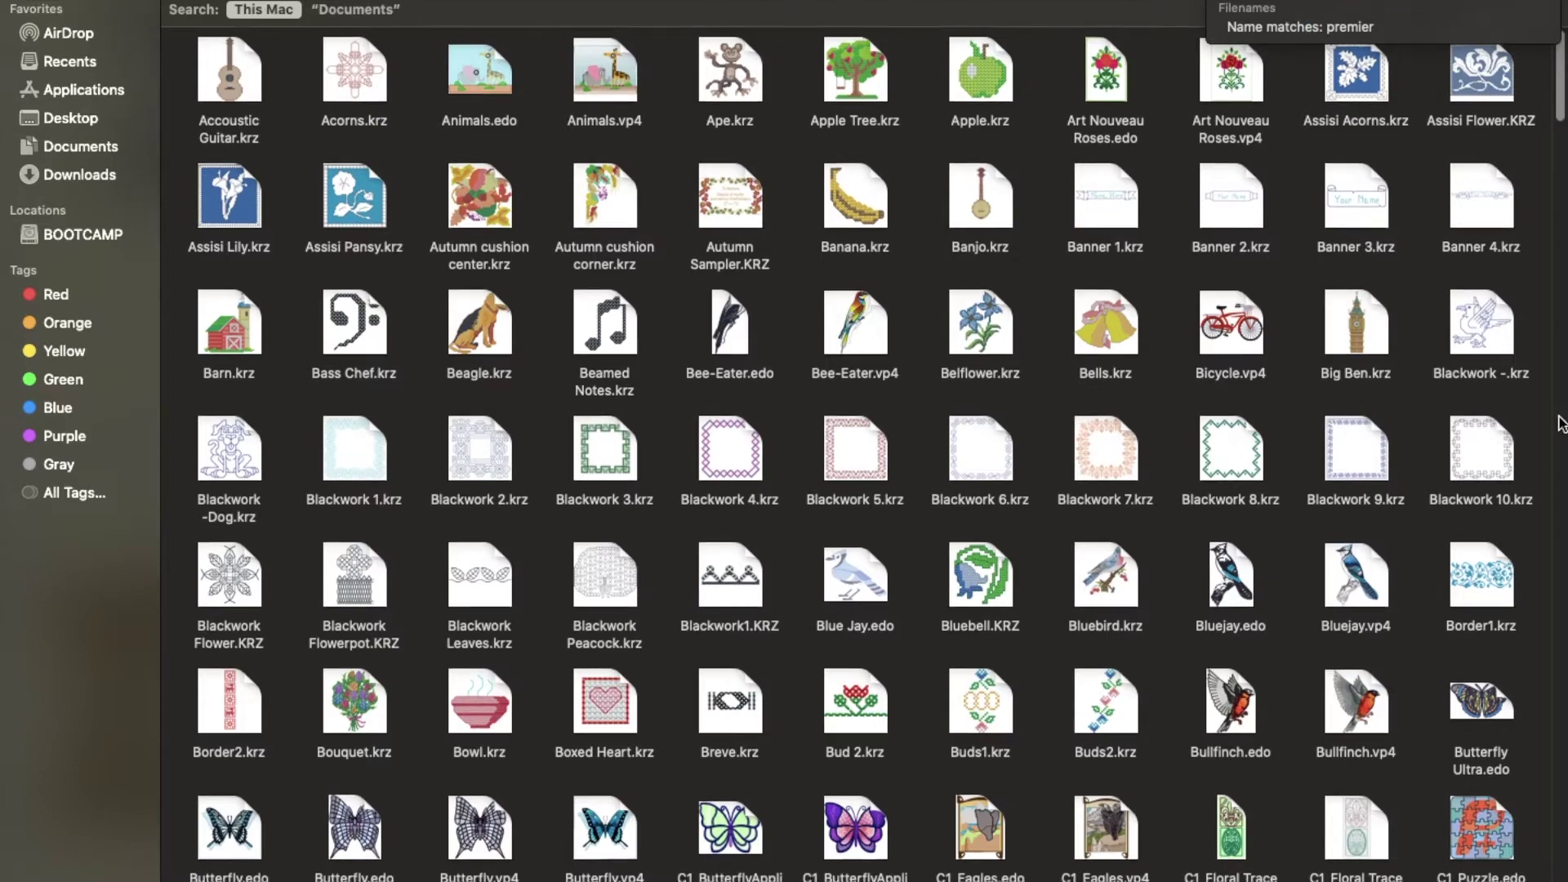
Step: Find Premier+2FontsGuide.pdf among the search results and open it
{"action": "scroll", "coordinate": [1560, 423], "scroll_direction": "down", "scroll_amount": 5}
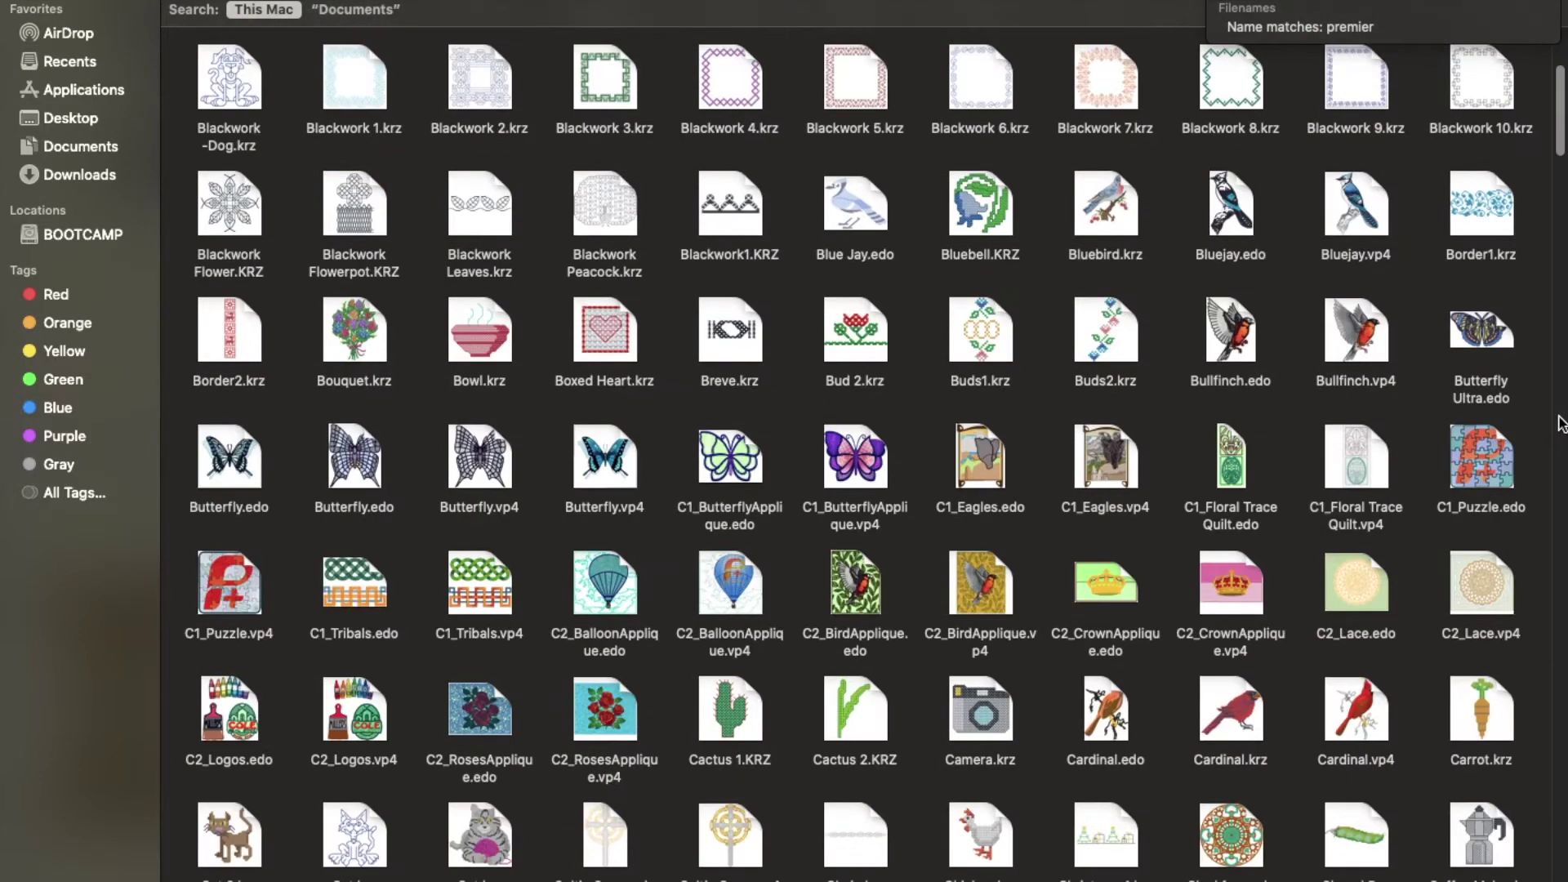
{"action": "scroll", "coordinate": [1560, 423], "scroll_direction": "down", "scroll_amount": 10}
{"action": "scroll", "coordinate": [1560, 423], "scroll_direction": "down", "scroll_amount": 8}
{"action": "scroll", "coordinate": [1560, 423], "scroll_direction": "down", "scroll_amount": 5}
{"action": "scroll", "coordinate": [1562, 605], "scroll_direction": "down", "scroll_amount": 12}
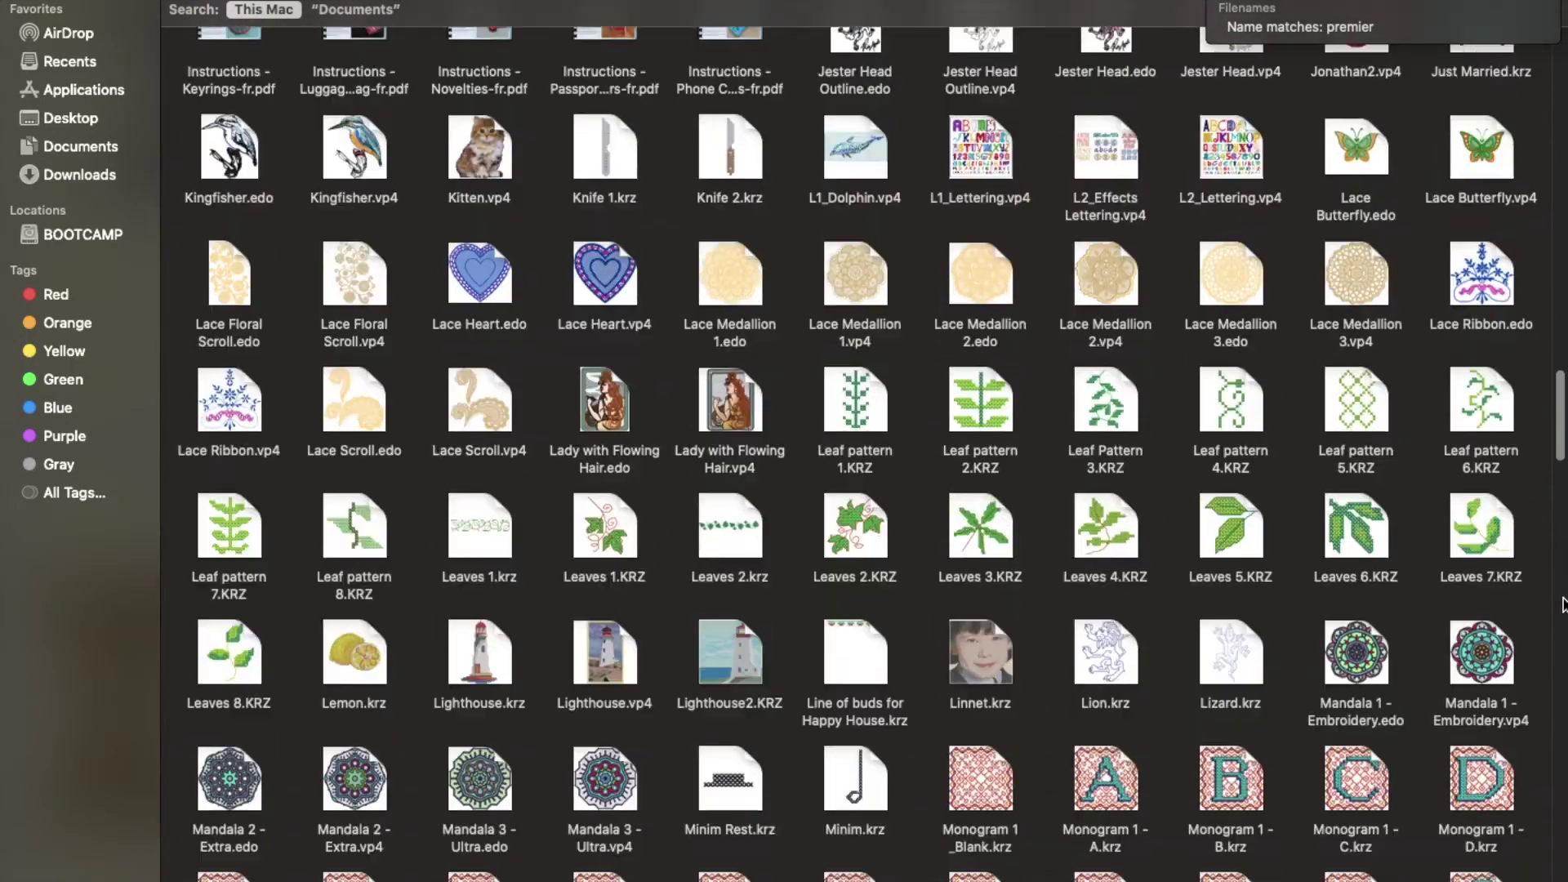
{"action": "scroll", "coordinate": [1562, 605], "scroll_direction": "down", "scroll_amount": 15}
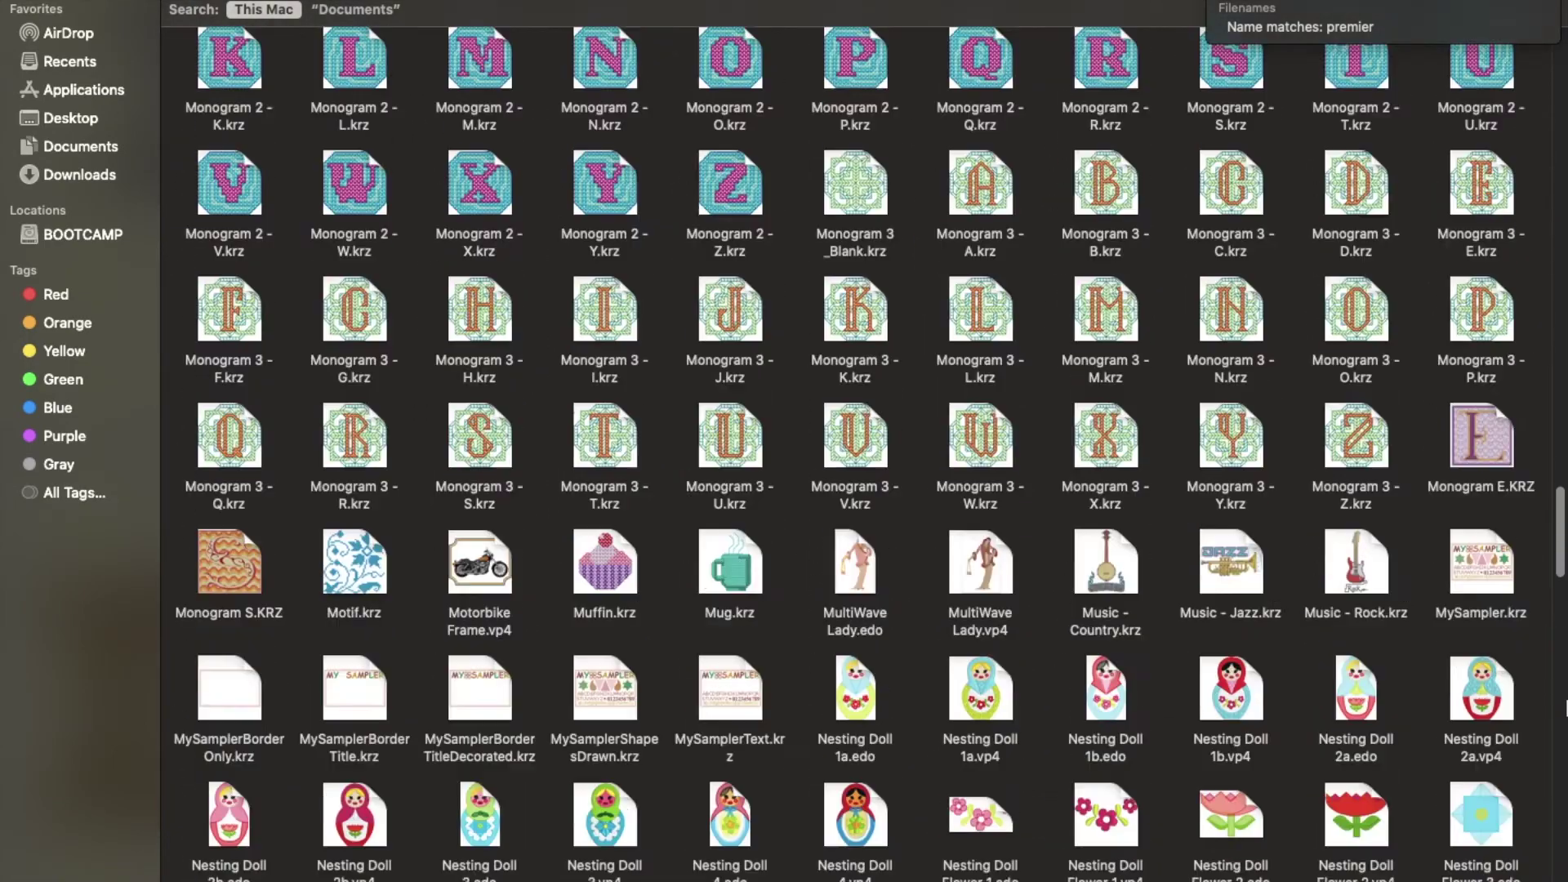
{"action": "scroll", "coordinate": [1565, 707], "scroll_direction": "down", "scroll_amount": 10}
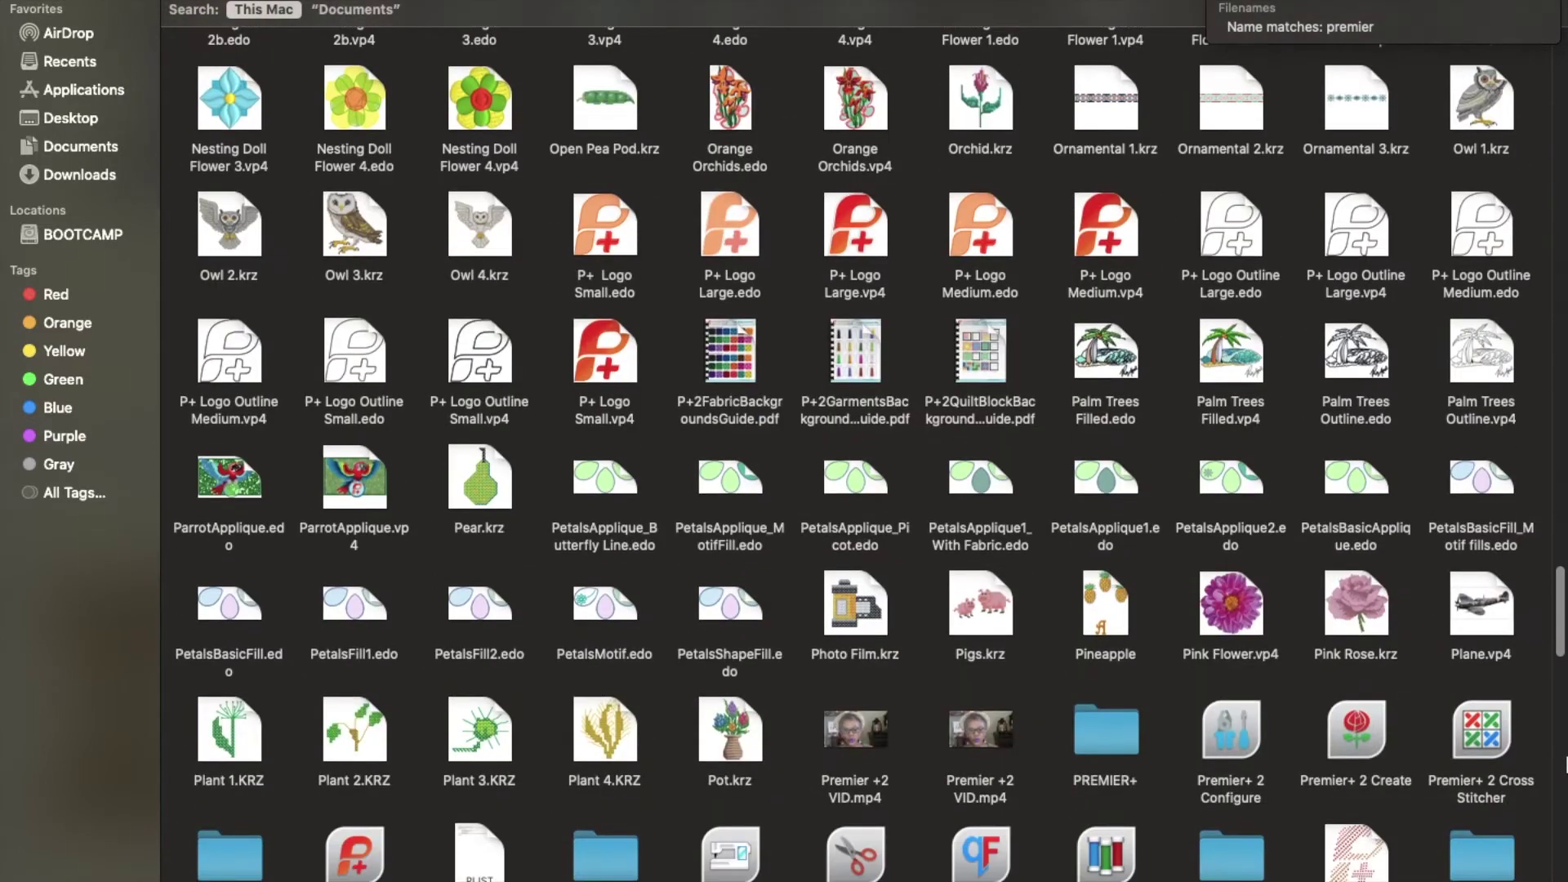
{"action": "scroll", "coordinate": [1565, 768], "scroll_direction": "down", "scroll_amount": 5}
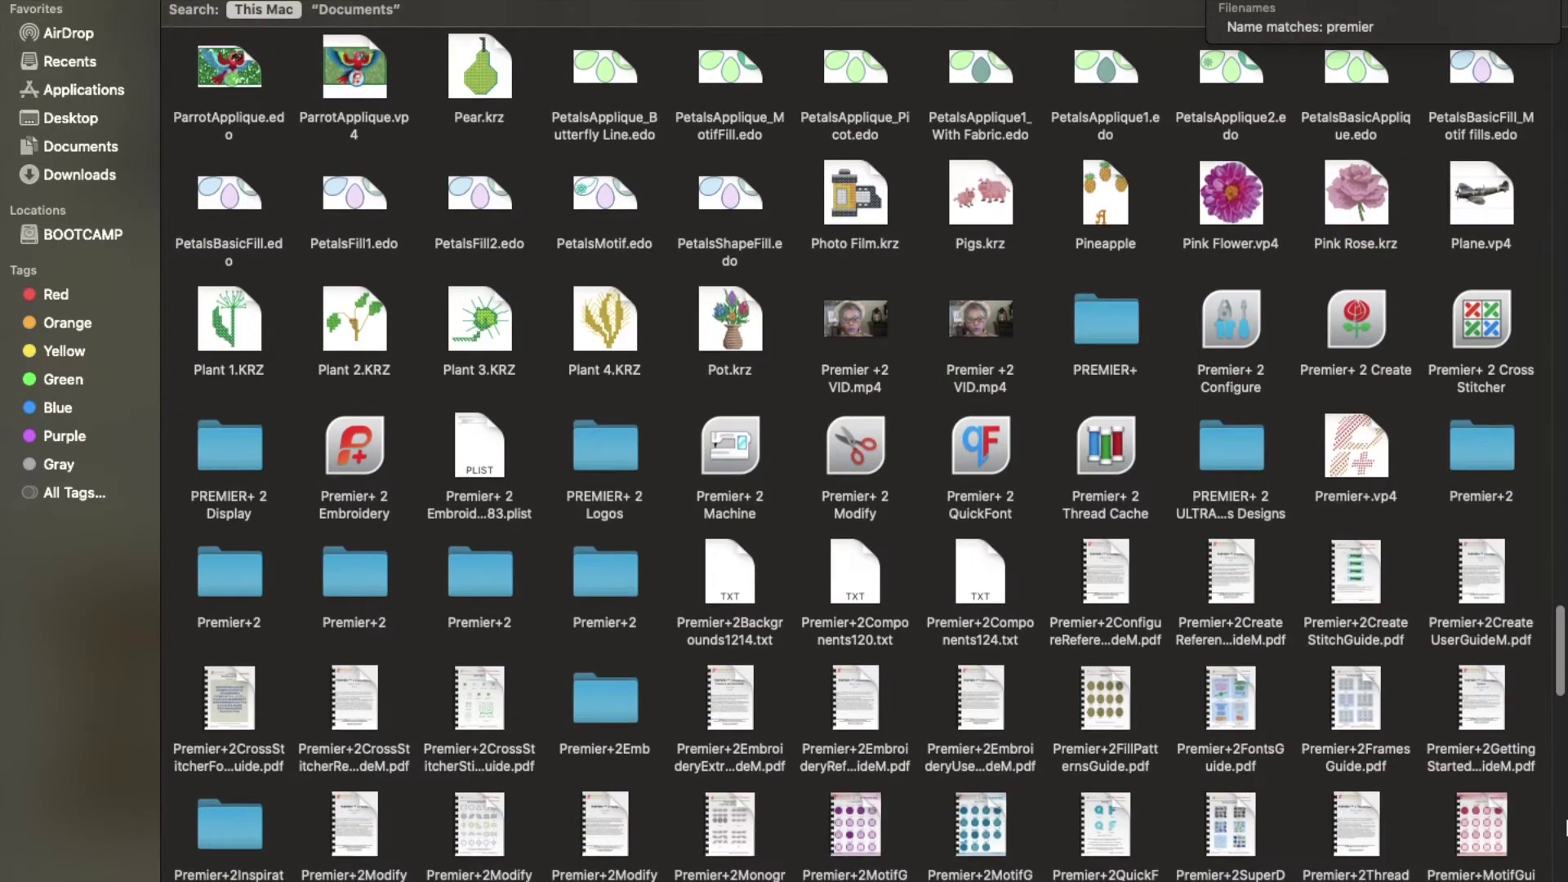
{"action": "scroll", "coordinate": [1565, 825], "scroll_direction": "down", "scroll_amount": 1}
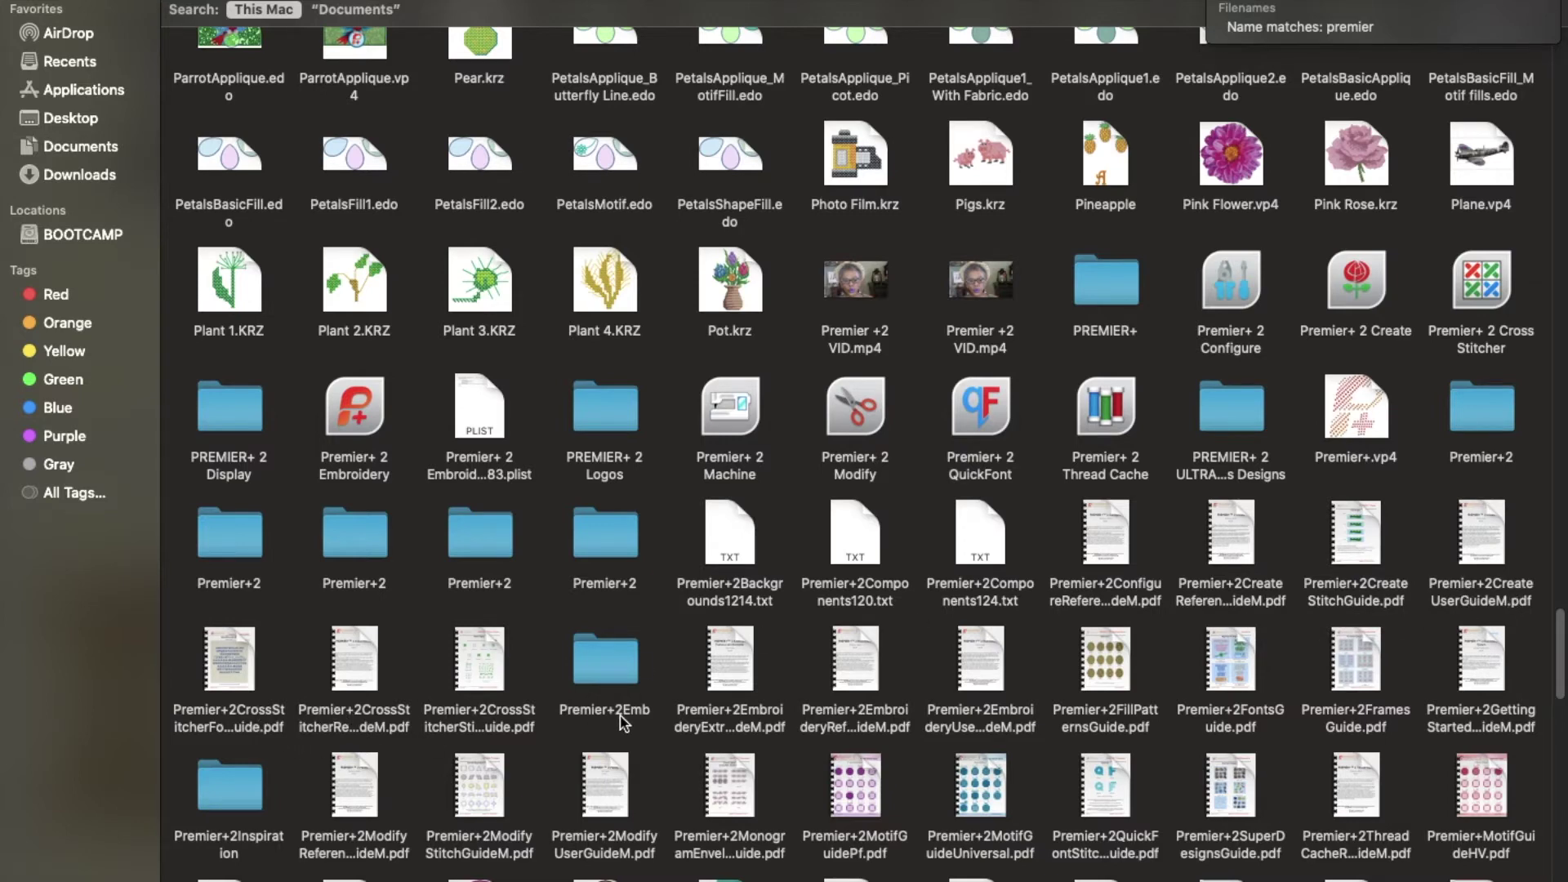
{"action": "scroll", "coordinate": [870, 761], "scroll_direction": "down", "scroll_amount": 1}
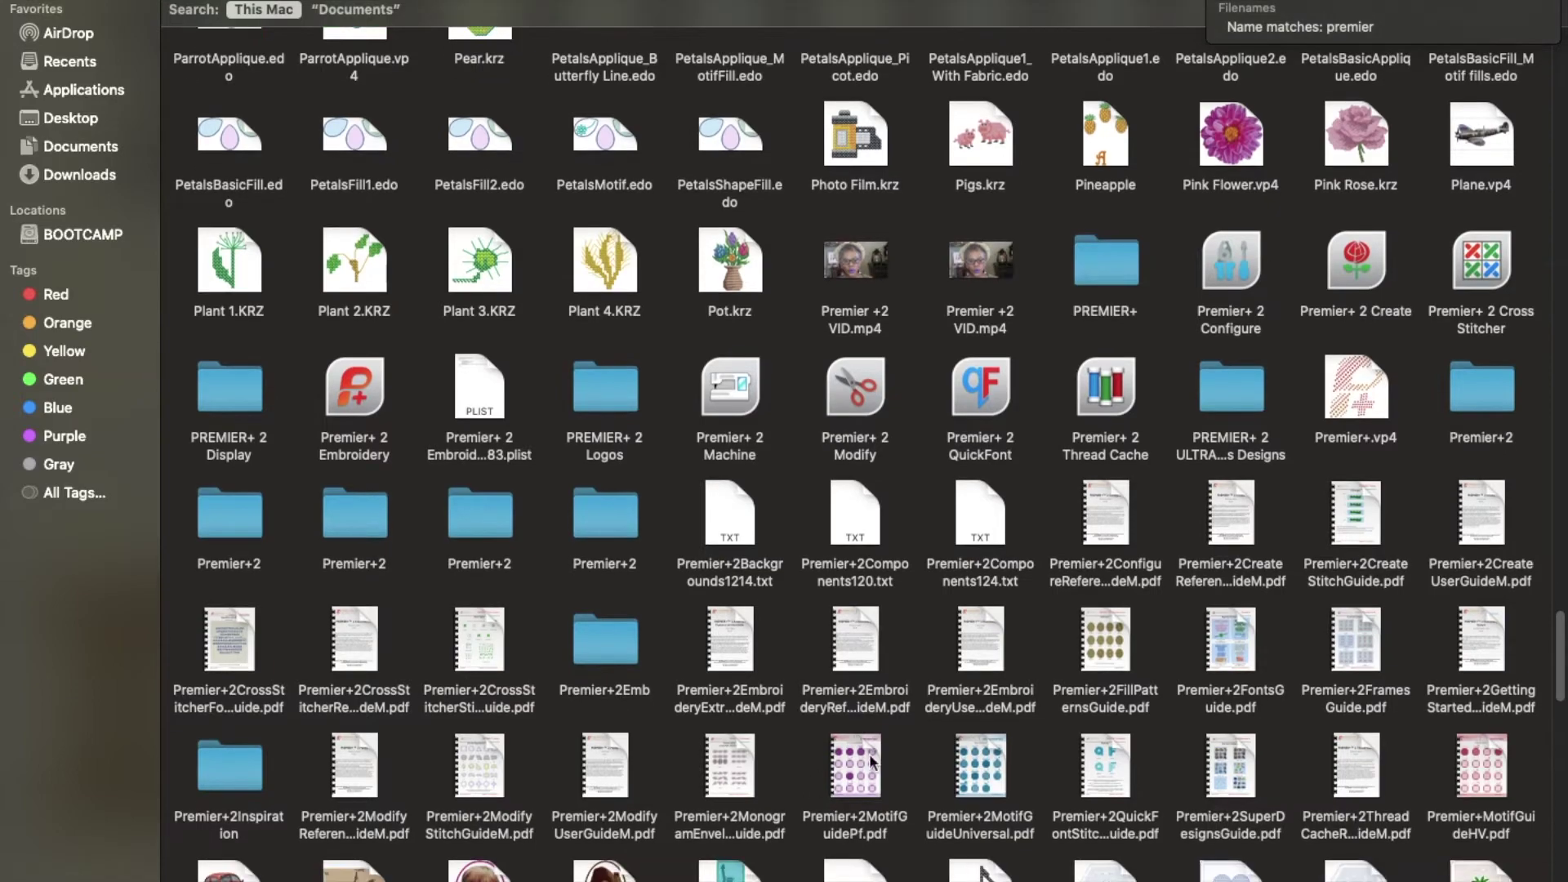
{"action": "double_click", "coordinate": [1224, 698]}
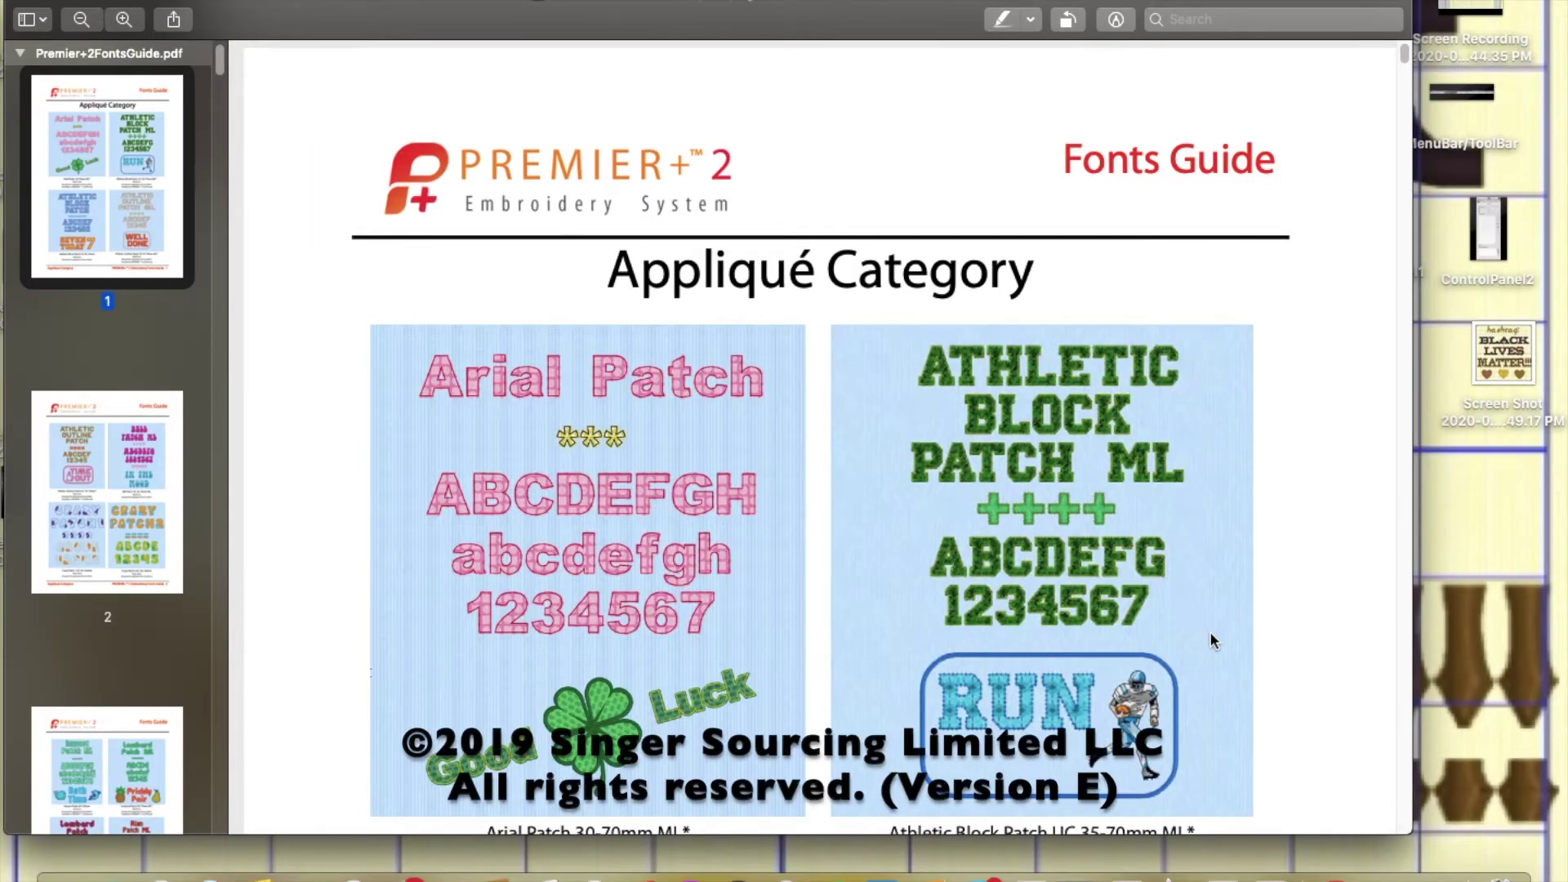
Step: Examine the sample fonts in the Appliqué, Children and Display categories of the Fonts Guide
{"action": "scroll", "coordinate": [1208, 632], "scroll_direction": "down", "scroll_amount": 4}
{"action": "scroll", "coordinate": [1211, 640], "scroll_direction": "down", "scroll_amount": 4}
{"action": "scroll", "coordinate": [1211, 640], "scroll_direction": "down", "scroll_amount": 9}
{"action": "scroll", "coordinate": [1211, 640], "scroll_direction": "down", "scroll_amount": 15}
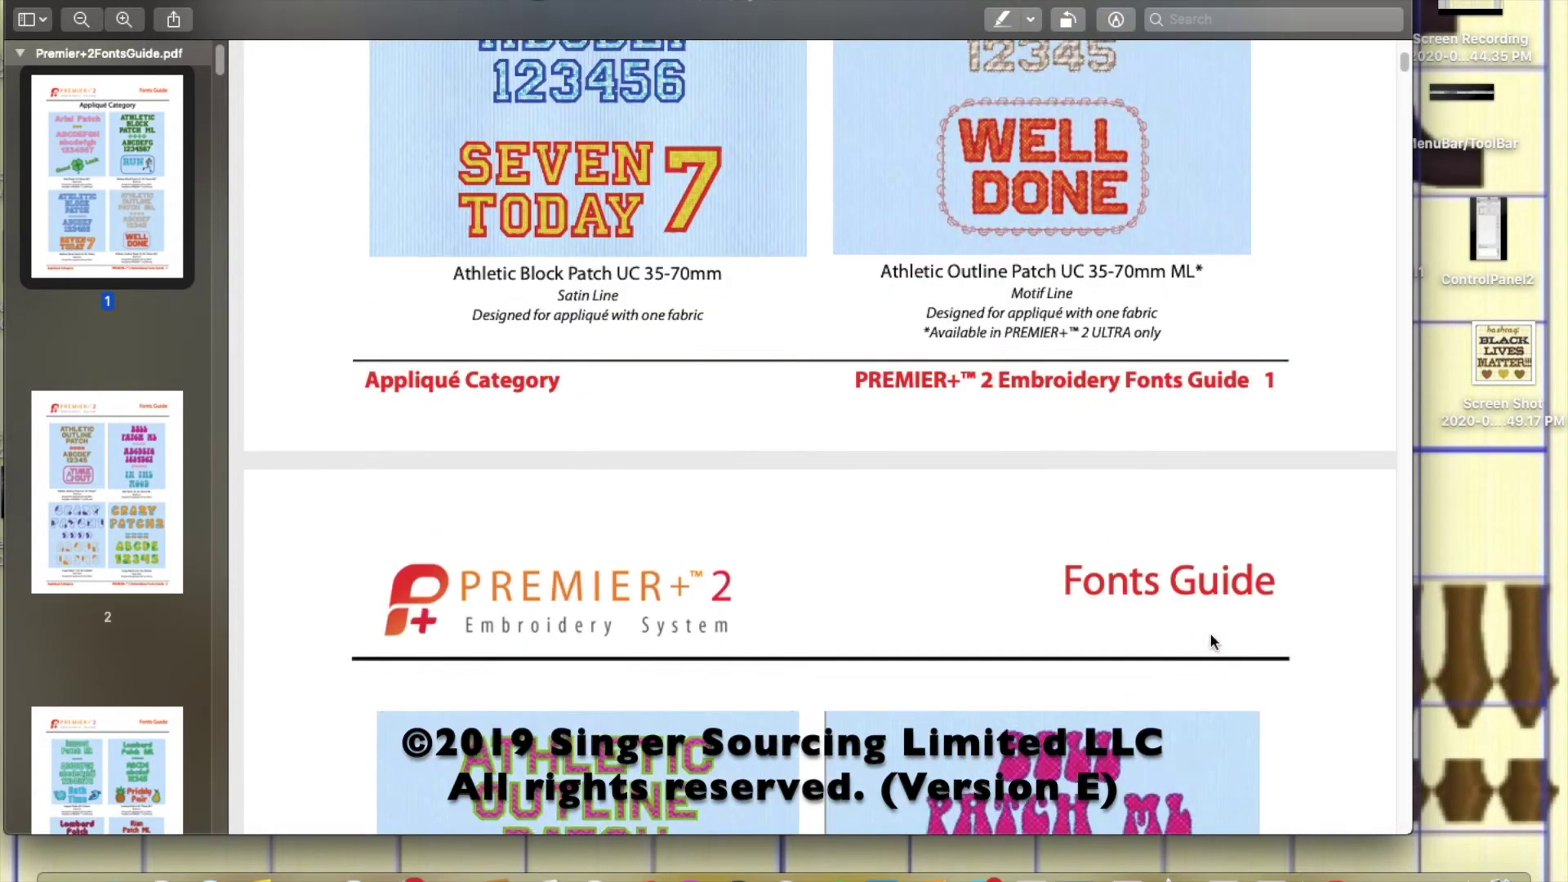
{"action": "scroll", "coordinate": [1210, 639], "scroll_direction": "down", "scroll_amount": 17}
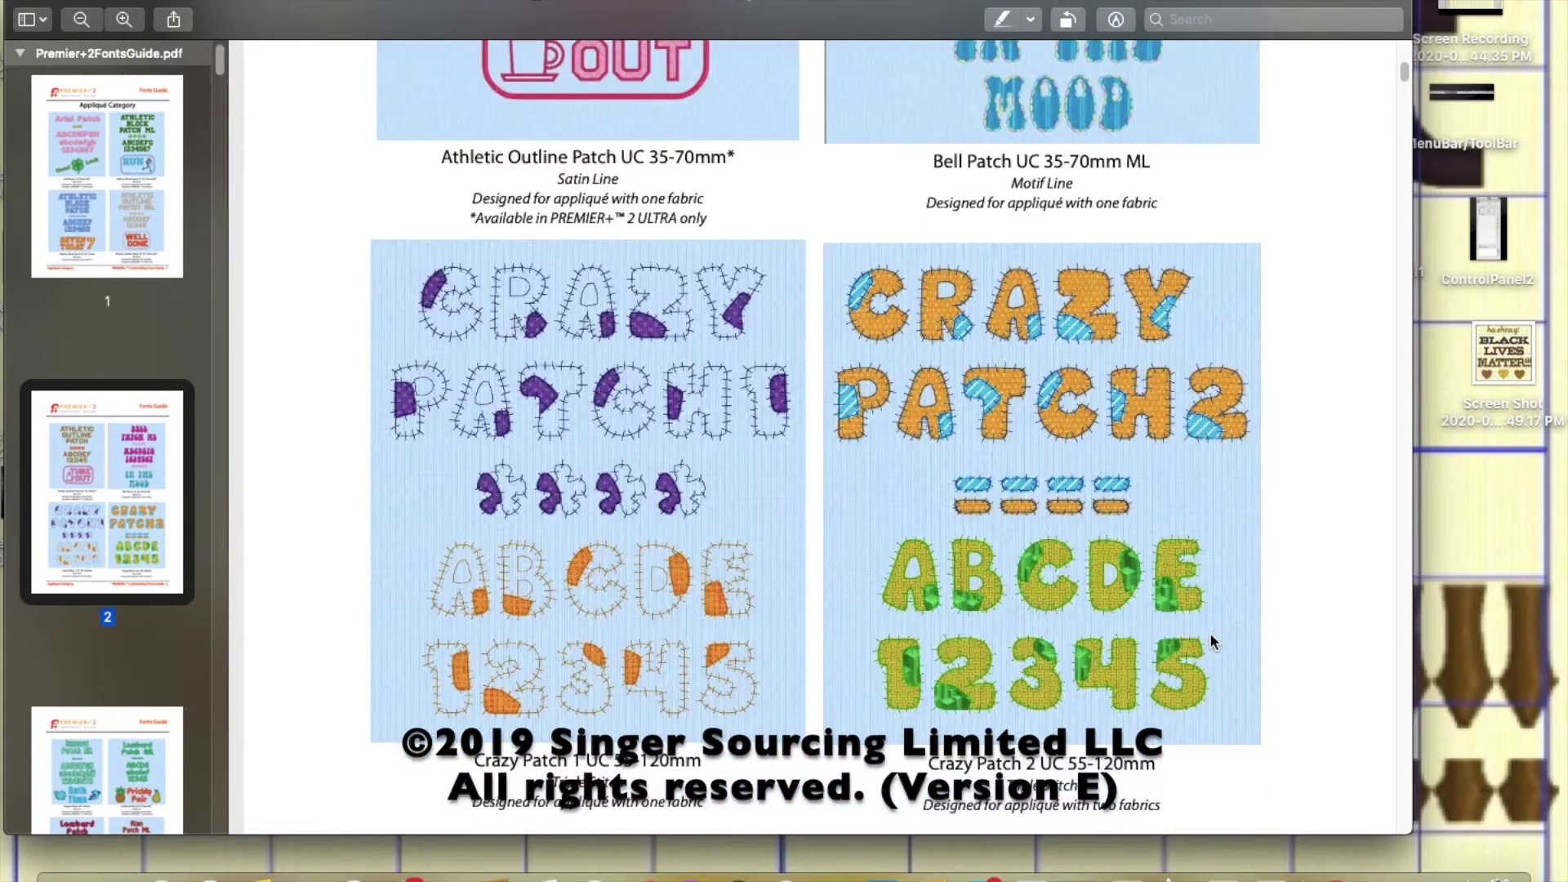
{"action": "scroll", "coordinate": [1211, 640], "scroll_direction": "down", "scroll_amount": 17}
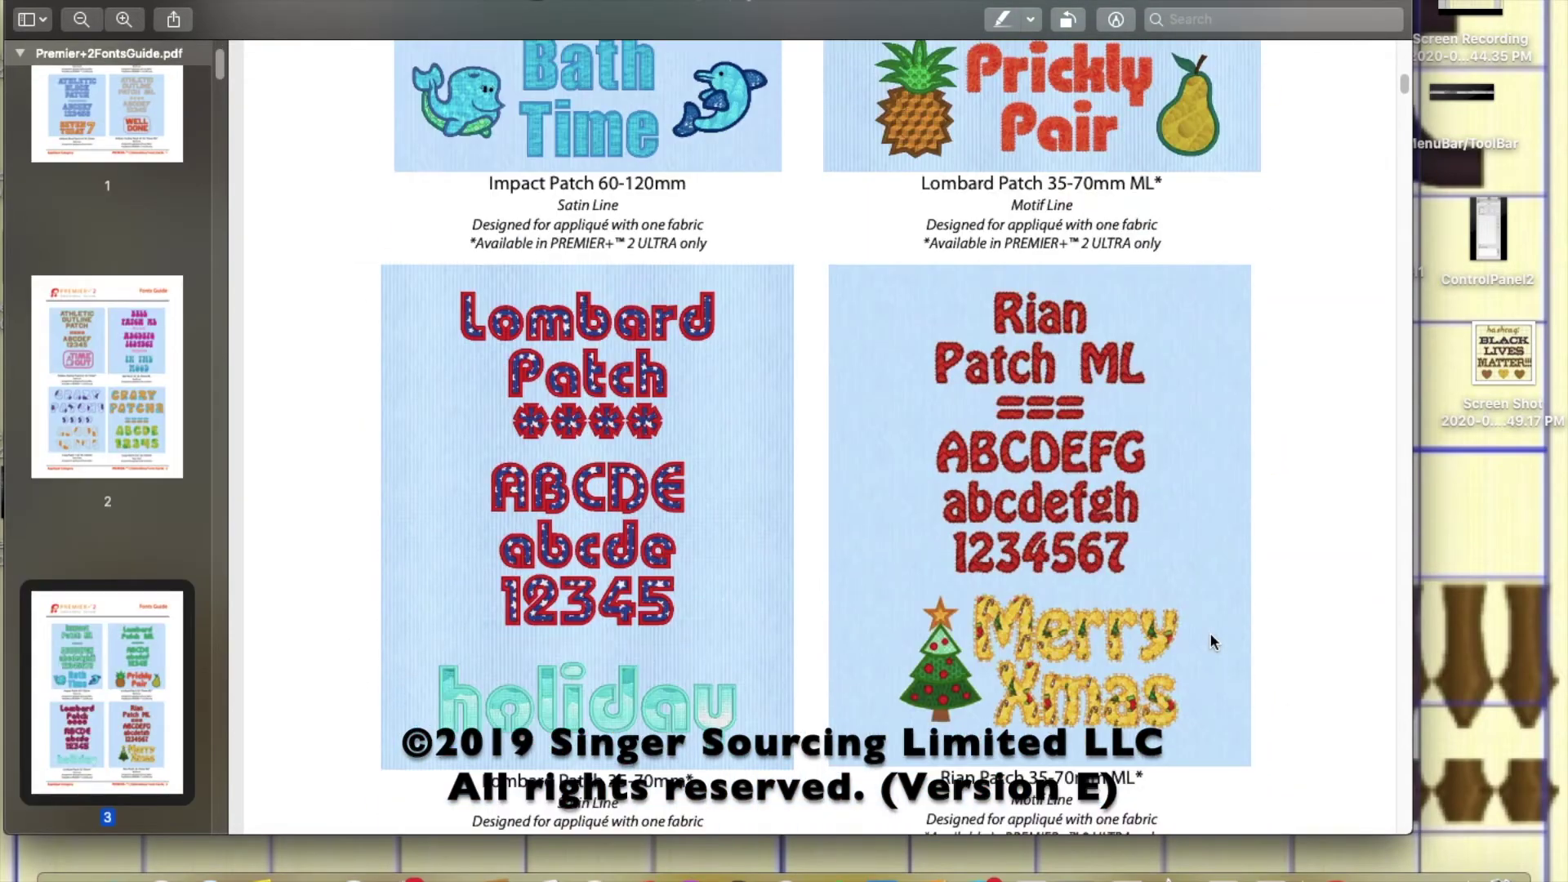
{"action": "scroll", "coordinate": [1211, 641], "scroll_direction": "down", "scroll_amount": 17}
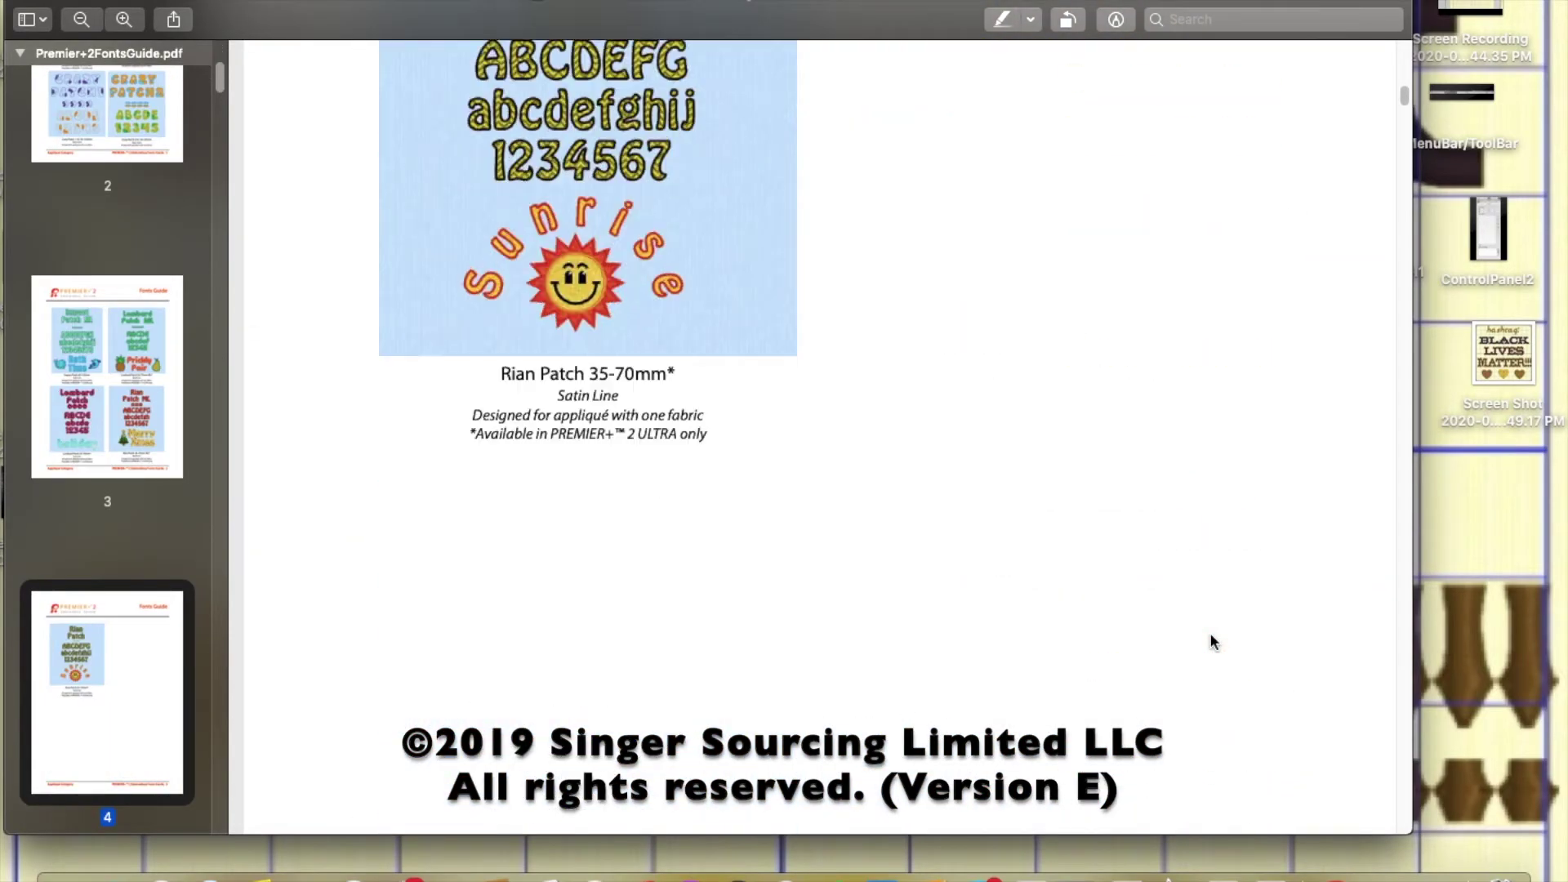
{"action": "scroll", "coordinate": [1211, 642], "scroll_direction": "down", "scroll_amount": 17}
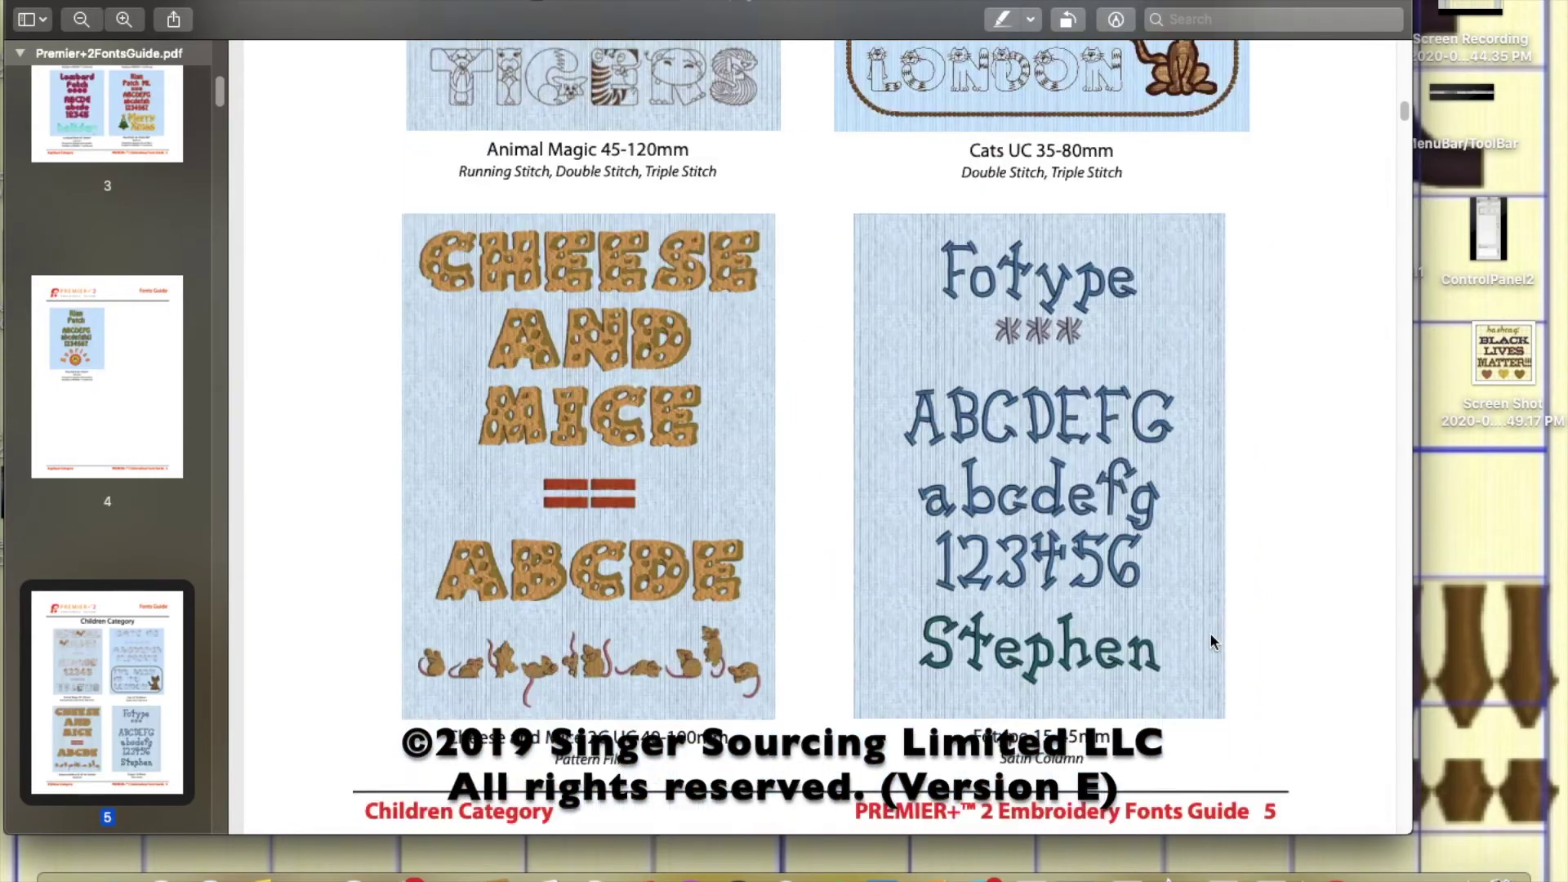
{"action": "scroll", "coordinate": [1211, 640], "scroll_direction": "down", "scroll_amount": 17}
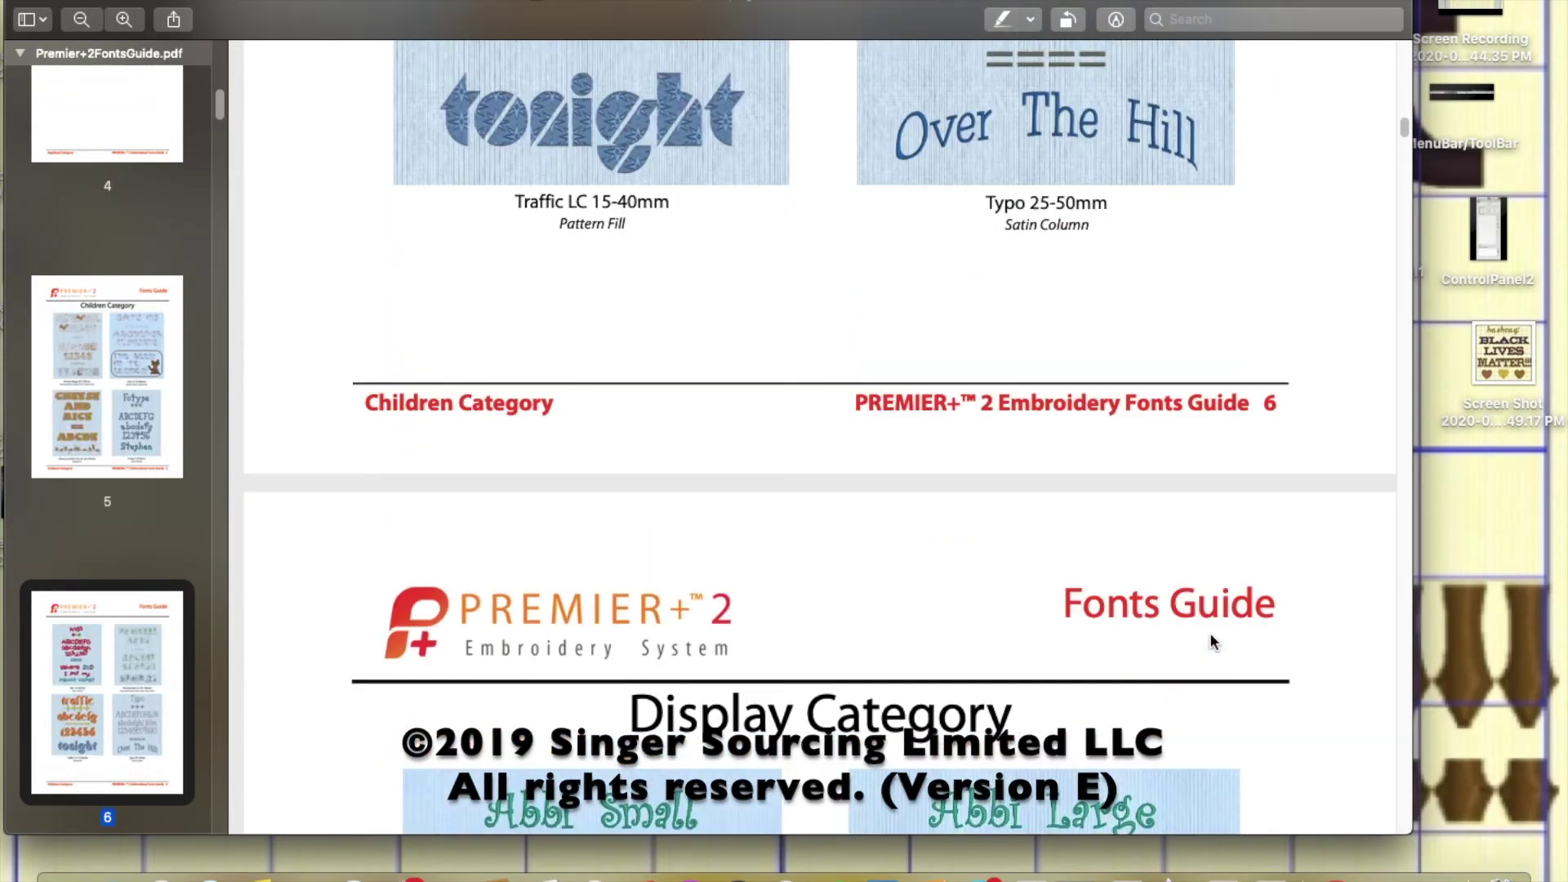
{"action": "scroll", "coordinate": [1212, 640], "scroll_direction": "down", "scroll_amount": 17}
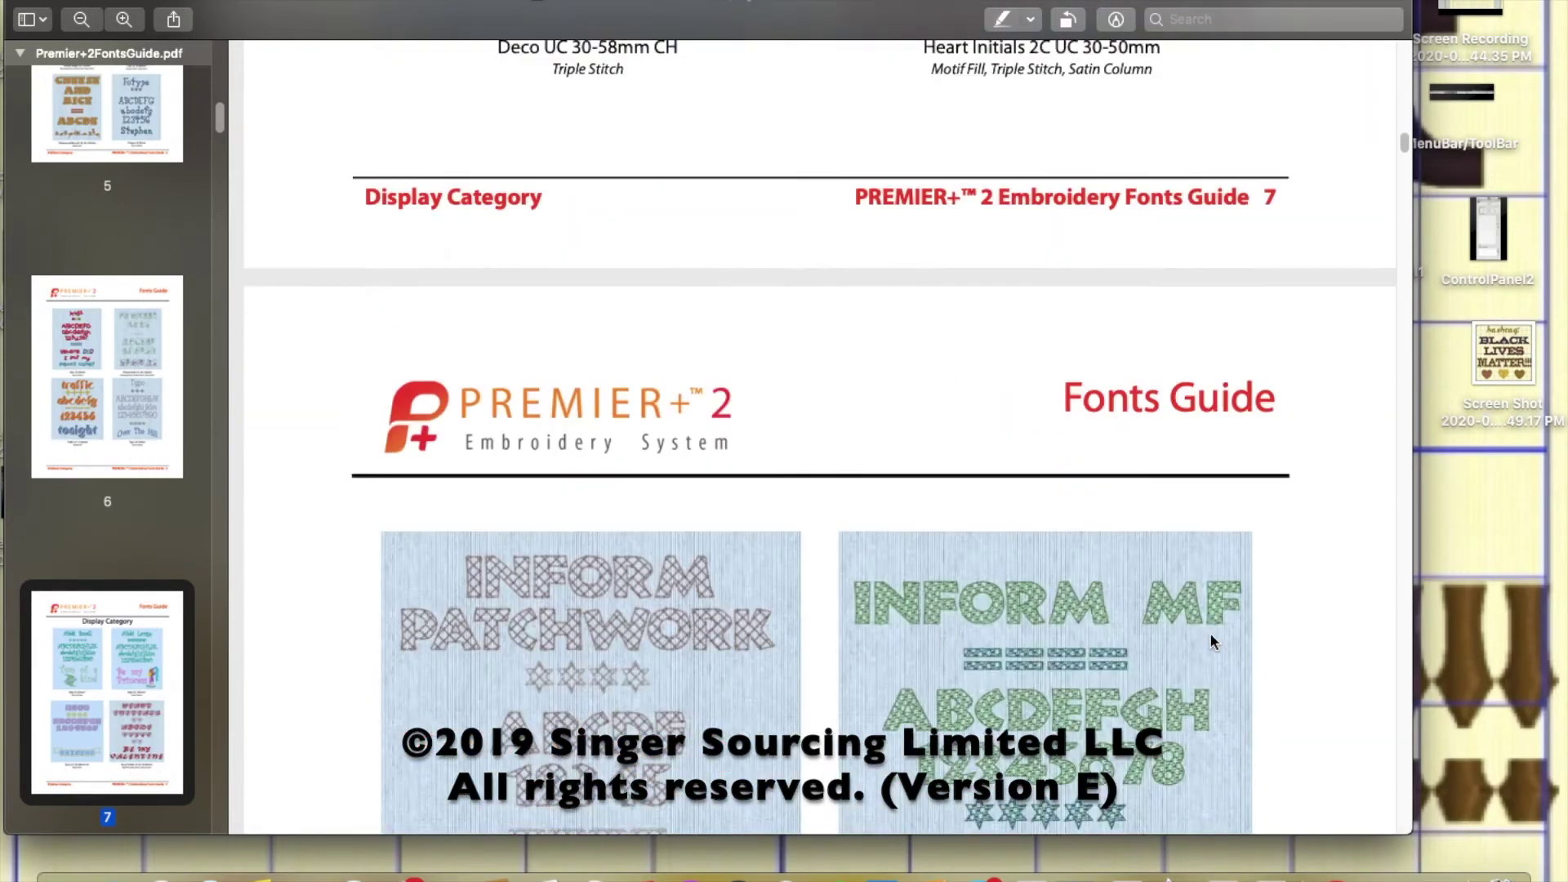
{"action": "scroll", "coordinate": [1211, 642], "scroll_direction": "down", "scroll_amount": 17}
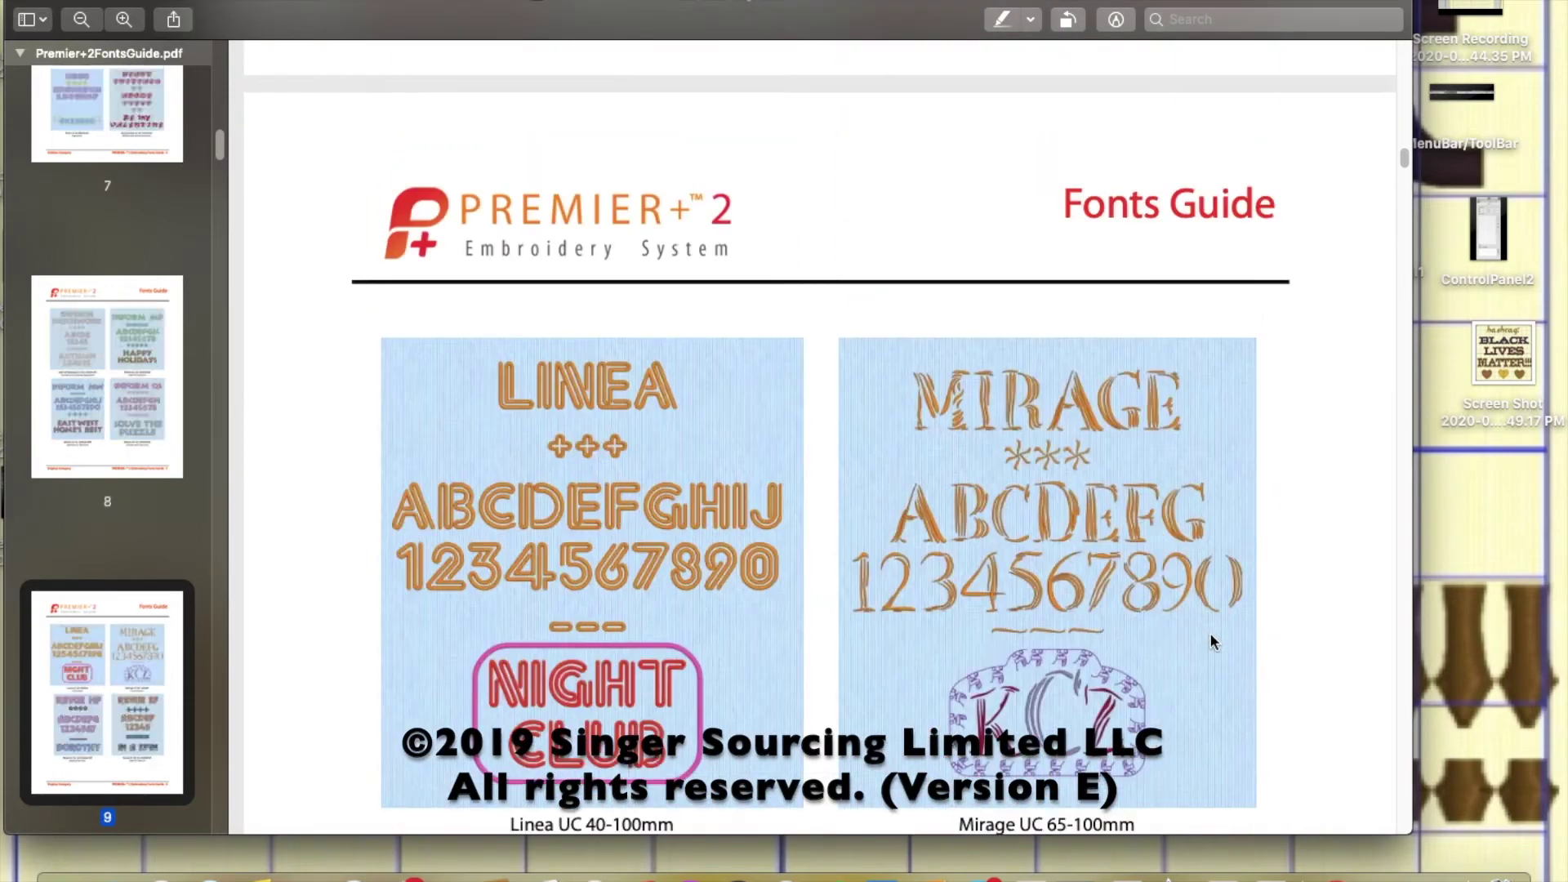
{"action": "scroll", "coordinate": [1211, 642], "scroll_direction": "down", "scroll_amount": 15}
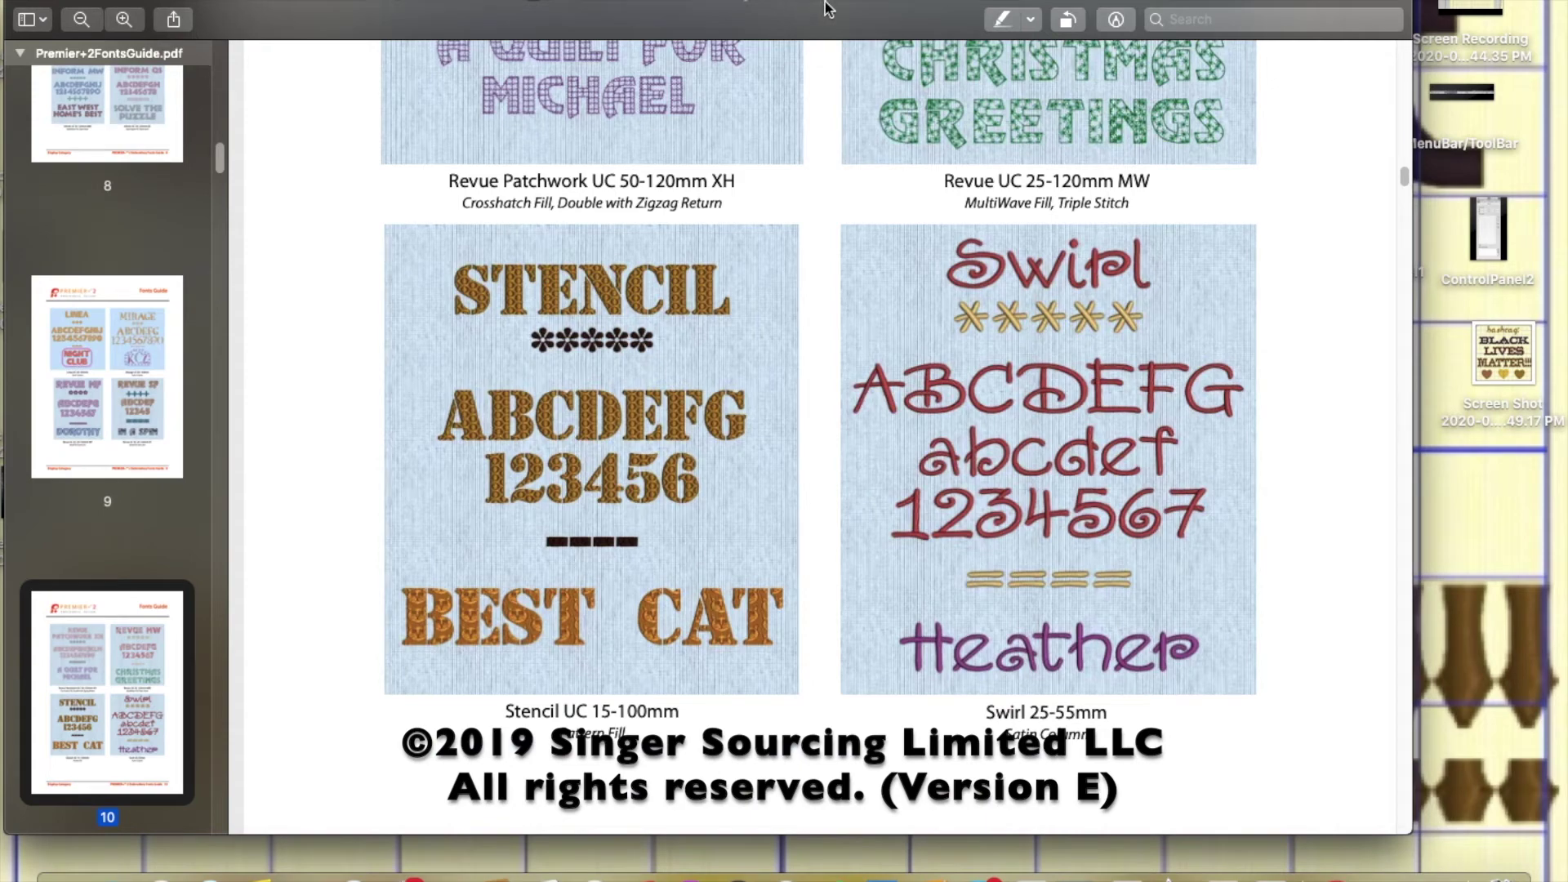
Step: Search the Fonts Guide for "western" and view the sample of that font
{"action": "left_click", "coordinate": [1236, 23]}
{"action": "type", "text": "western"}
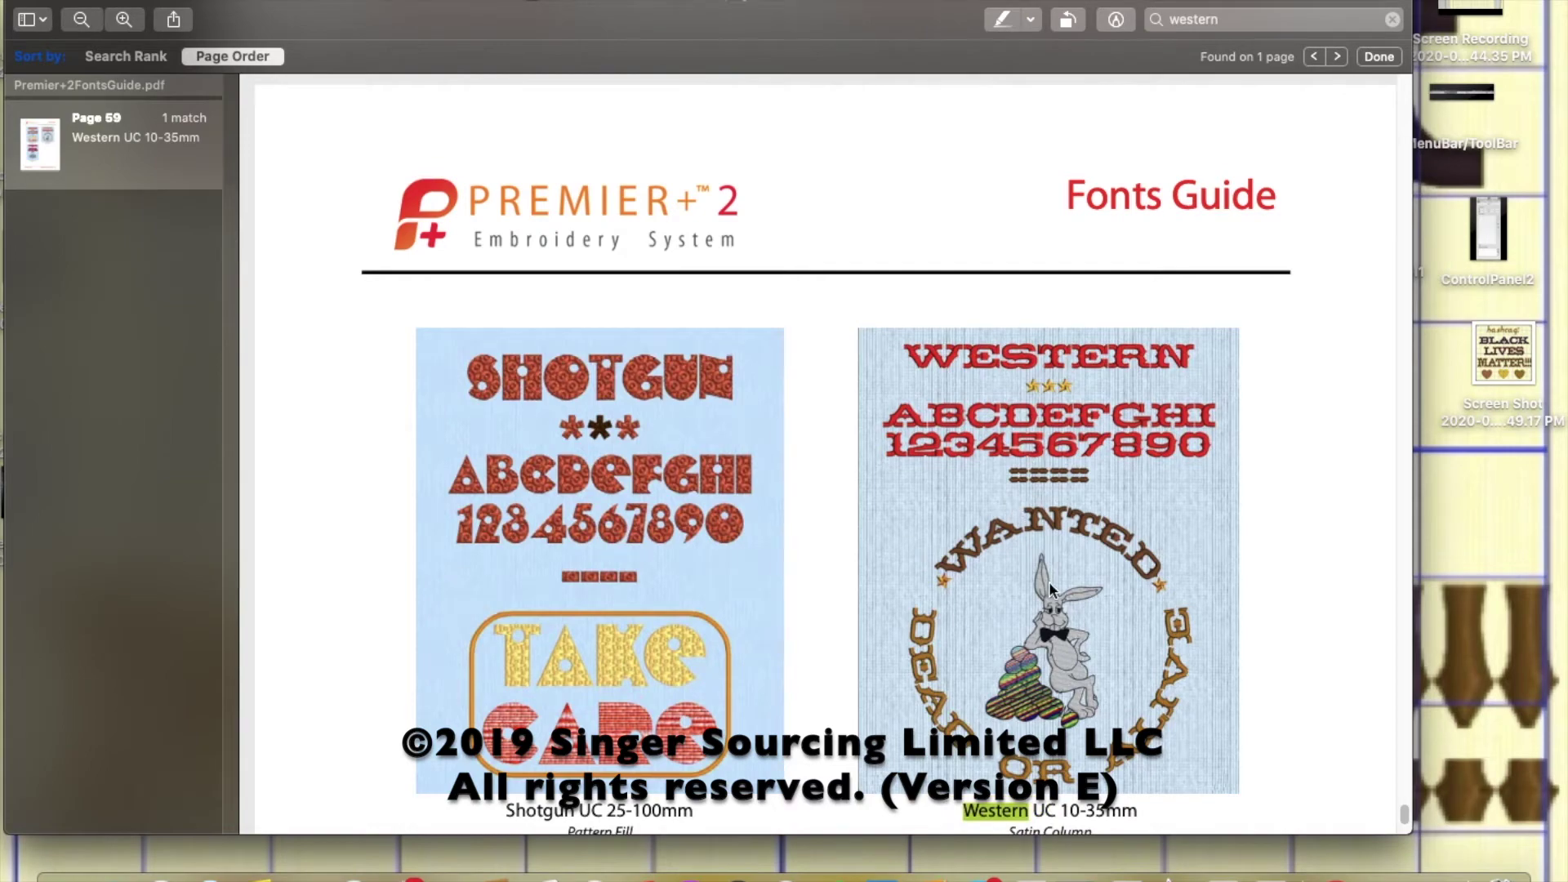
{"action": "scroll", "coordinate": [1050, 585], "scroll_direction": "down", "scroll_amount": 2}
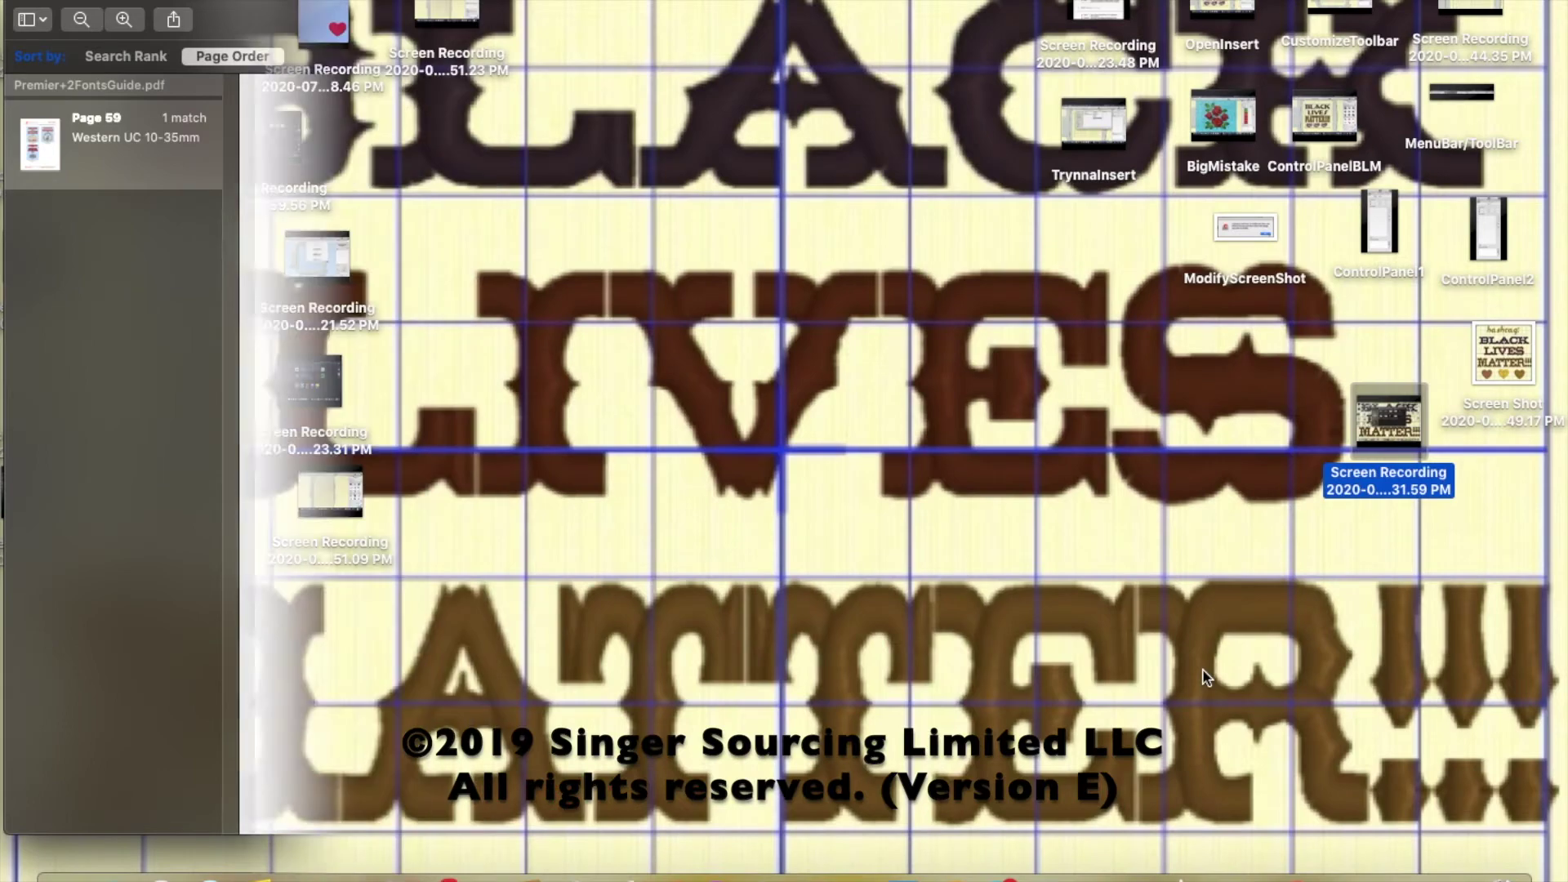
Step: Switch to Premier+ 2 Embroidery and expand its window to full screen
{"action": "left_click", "coordinate": [1227, 866]}
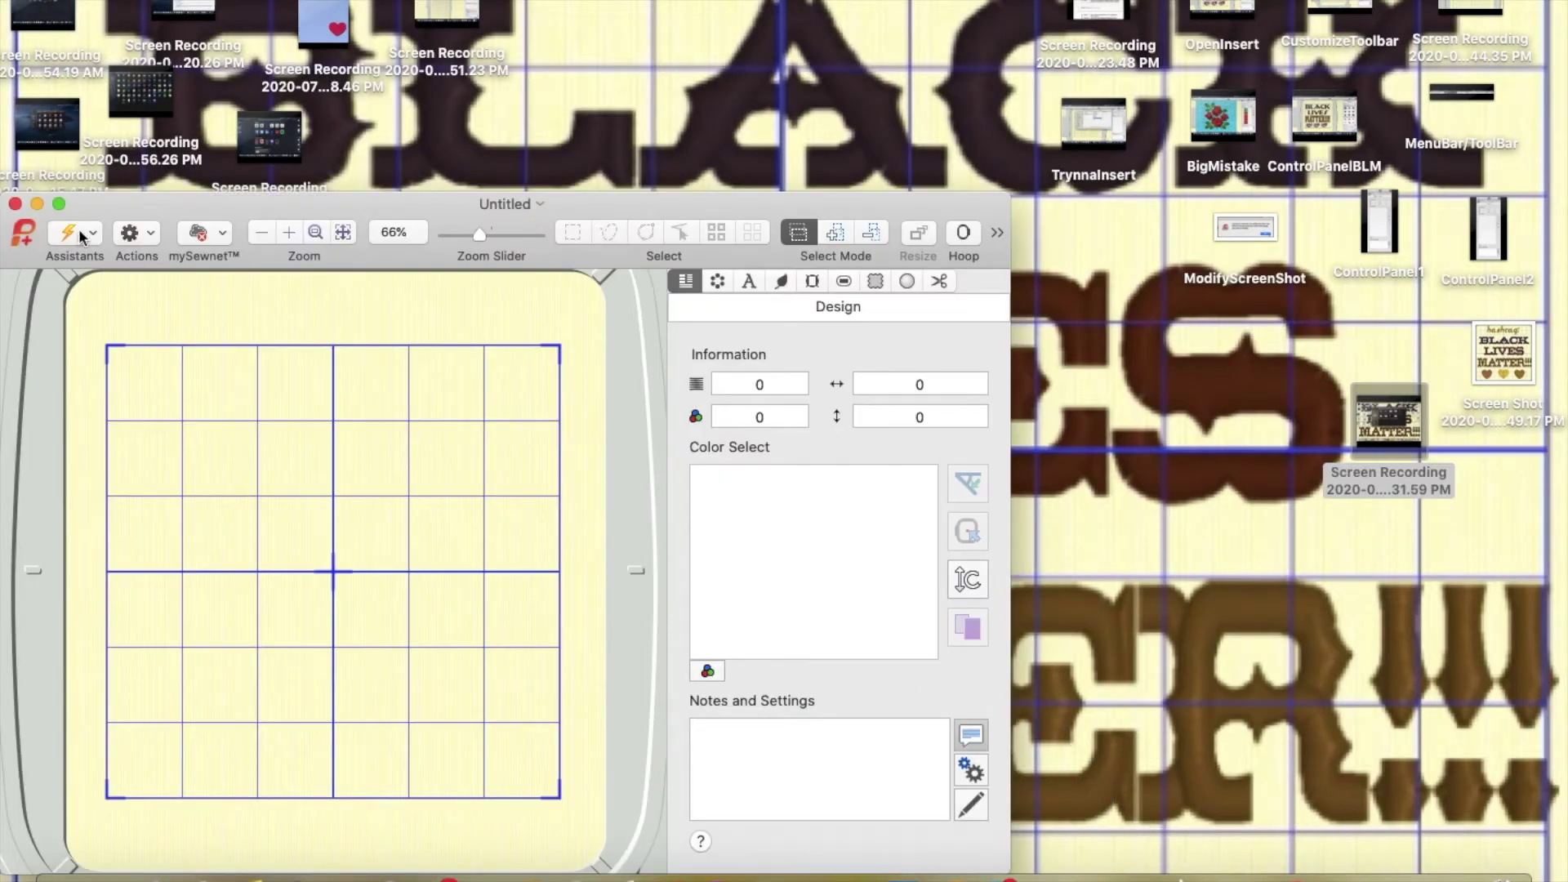
{"action": "left_click", "coordinate": [59, 204]}
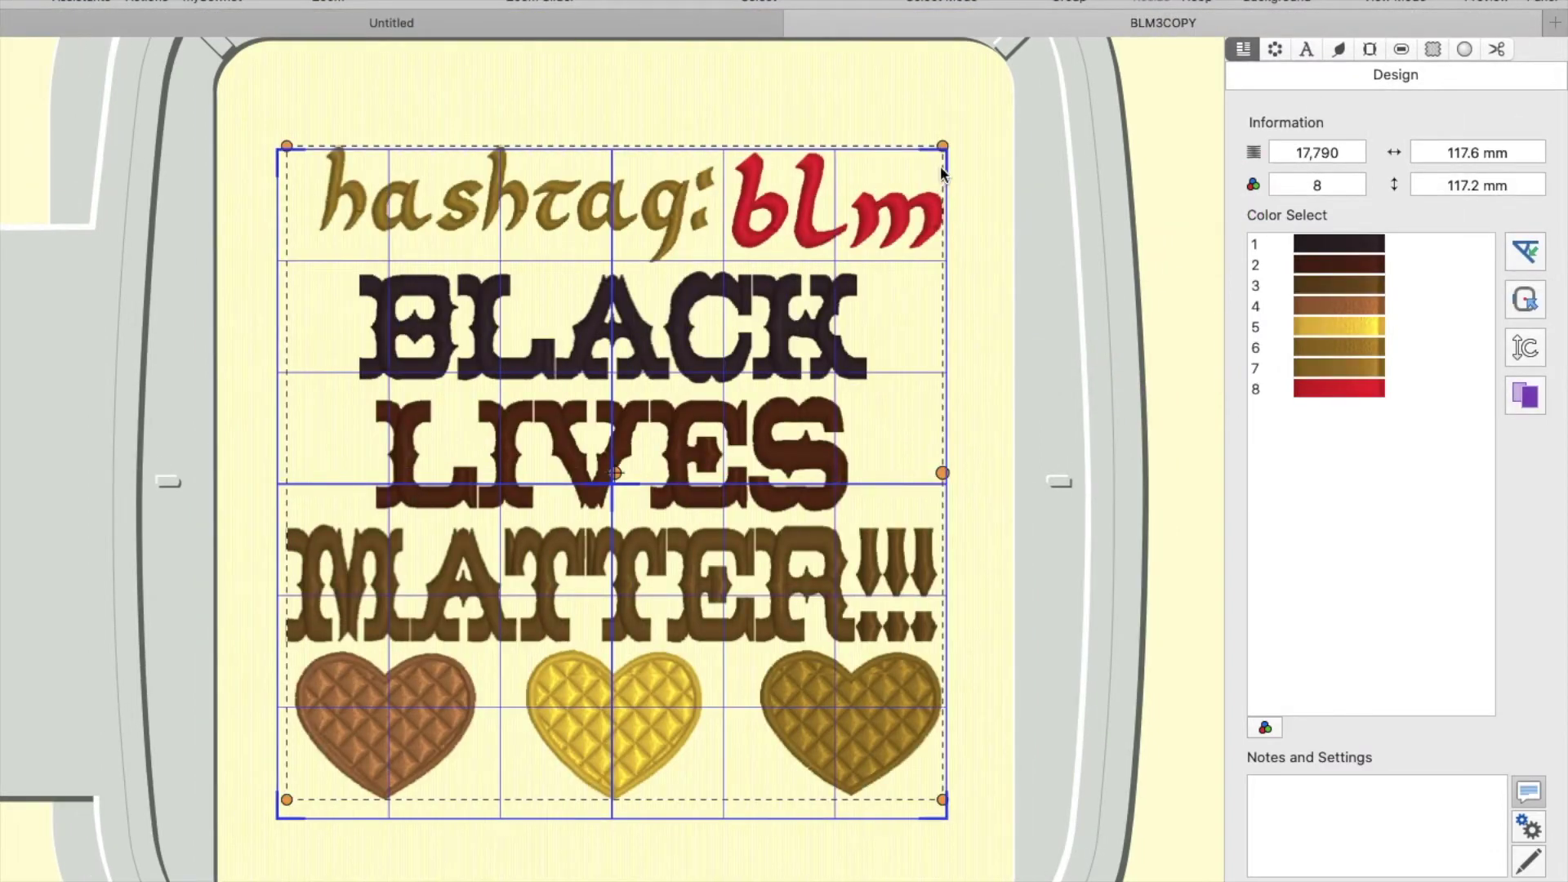
Step: Deselect the whole design, hide the grid in the hoop area and turn the grid back on
{"action": "left_click", "coordinate": [980, 203]}
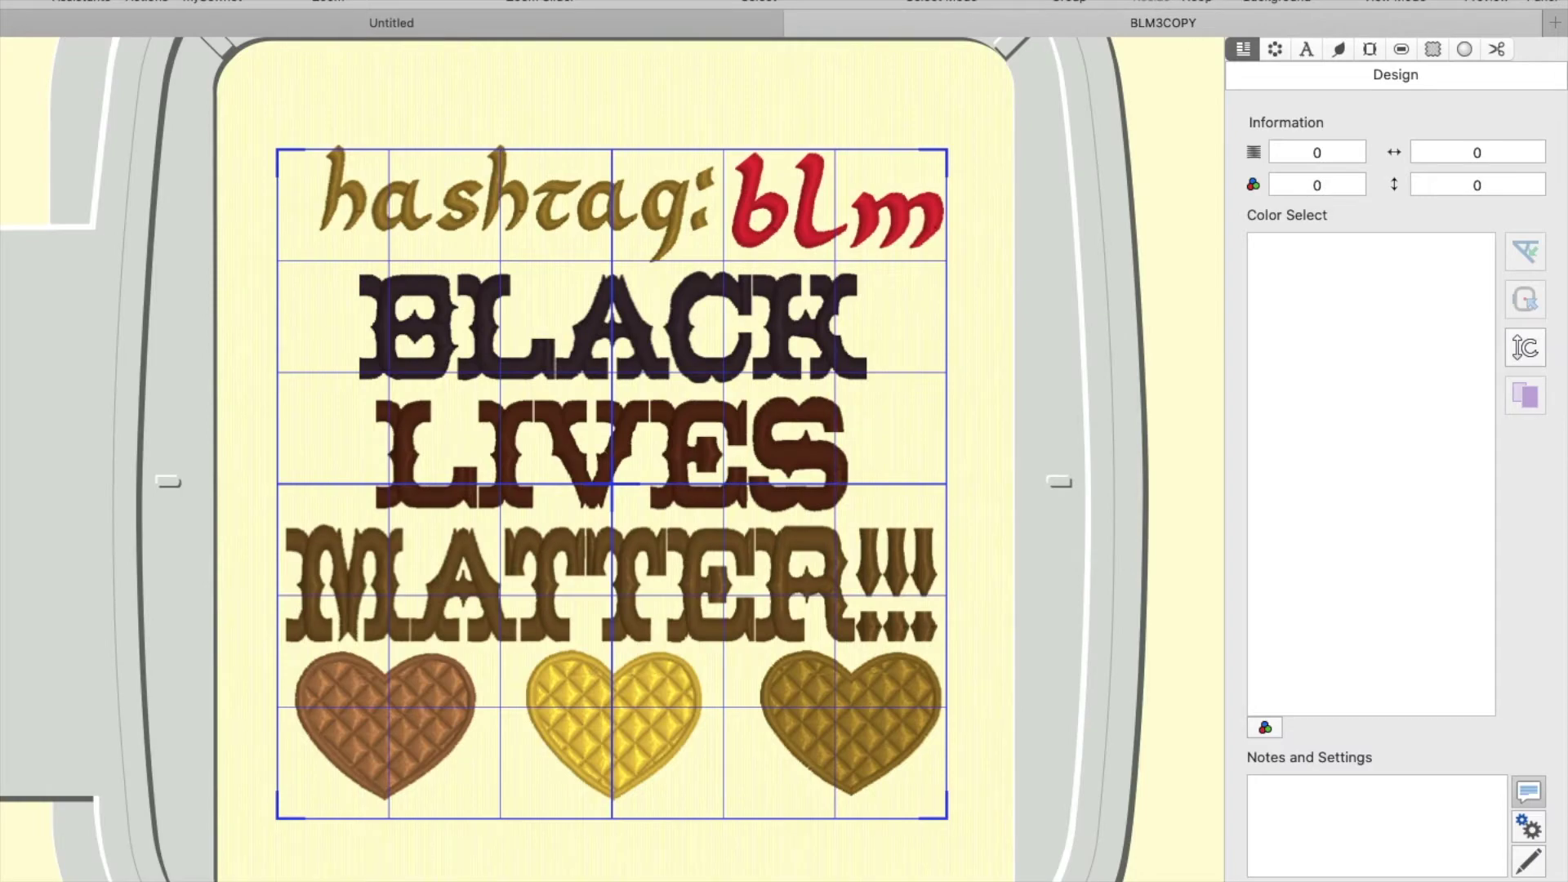
{"action": "scroll", "coordinate": [612, 483], "scroll_direction": "up", "scroll_amount": 5}
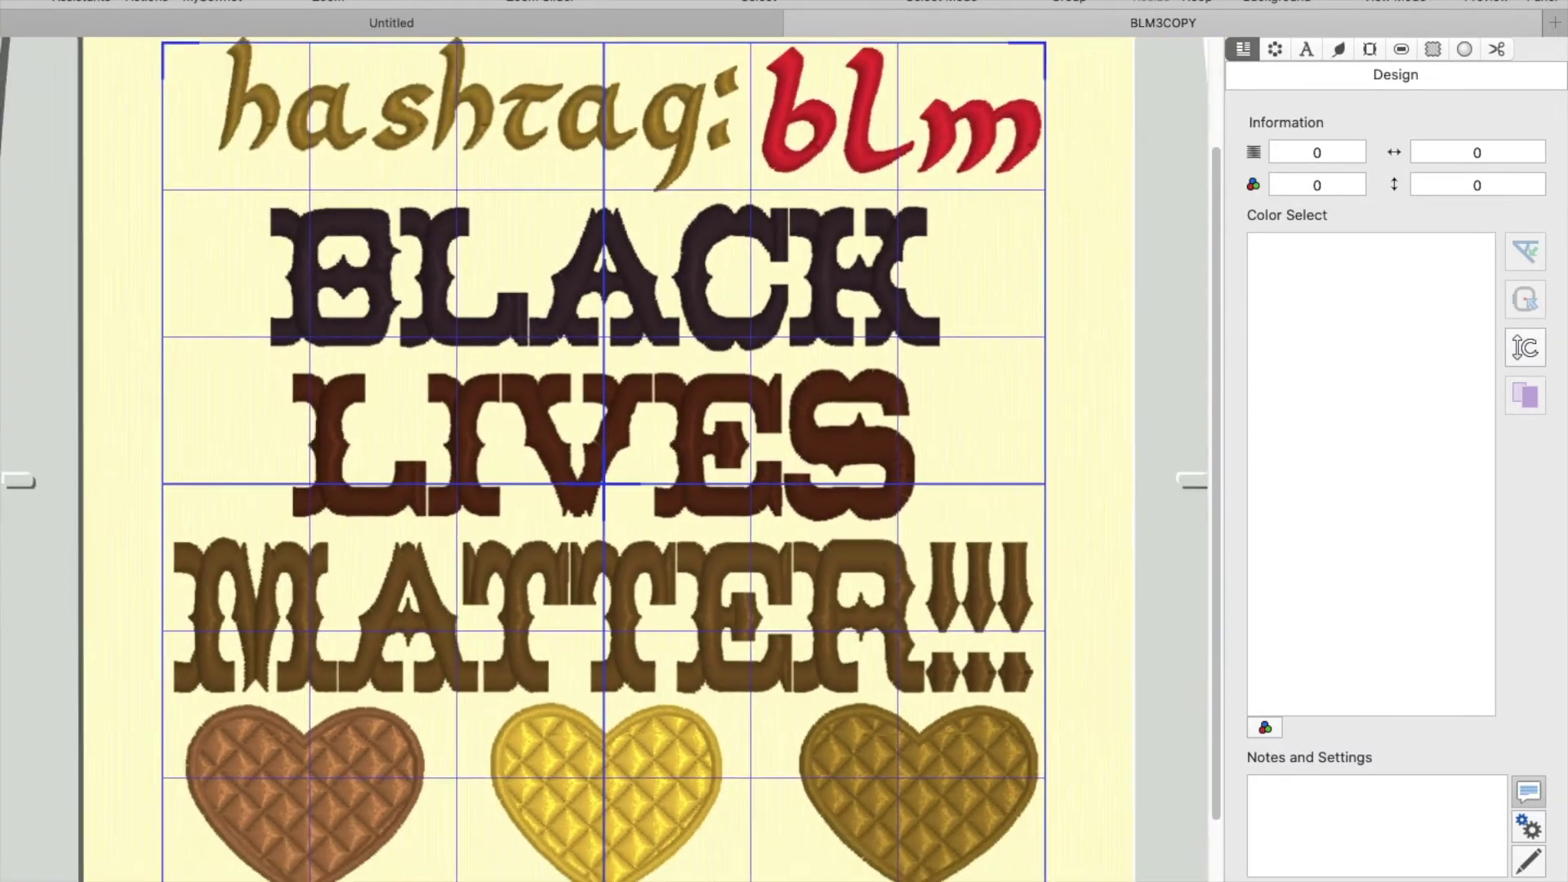
{"action": "scroll", "coordinate": [612, 484], "scroll_direction": "down", "scroll_amount": 5}
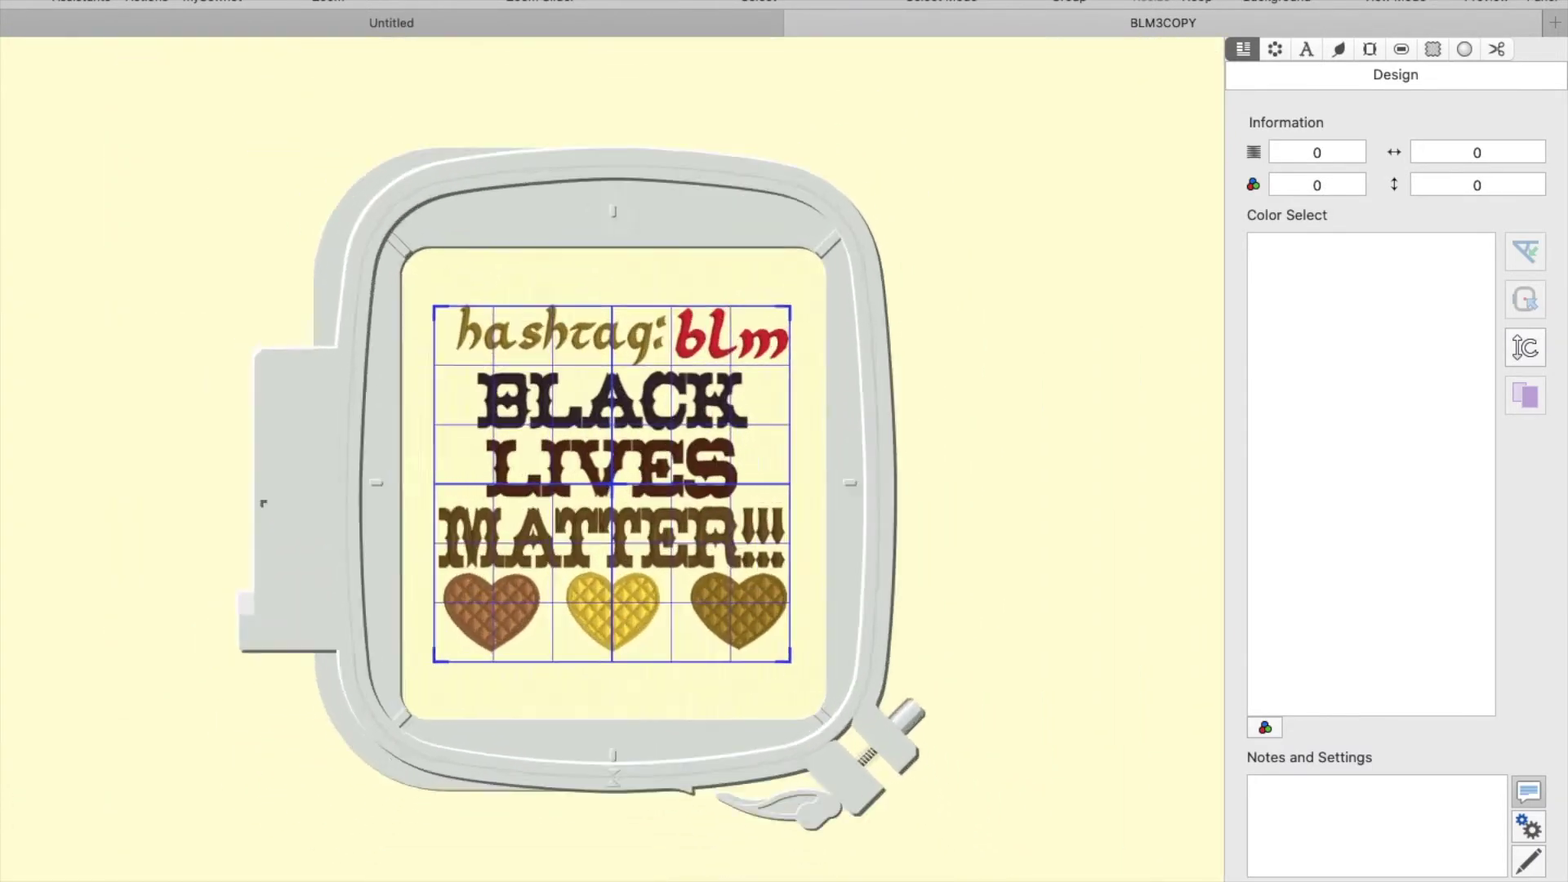
{"action": "scroll", "coordinate": [611, 484], "scroll_direction": "up", "scroll_amount": 3}
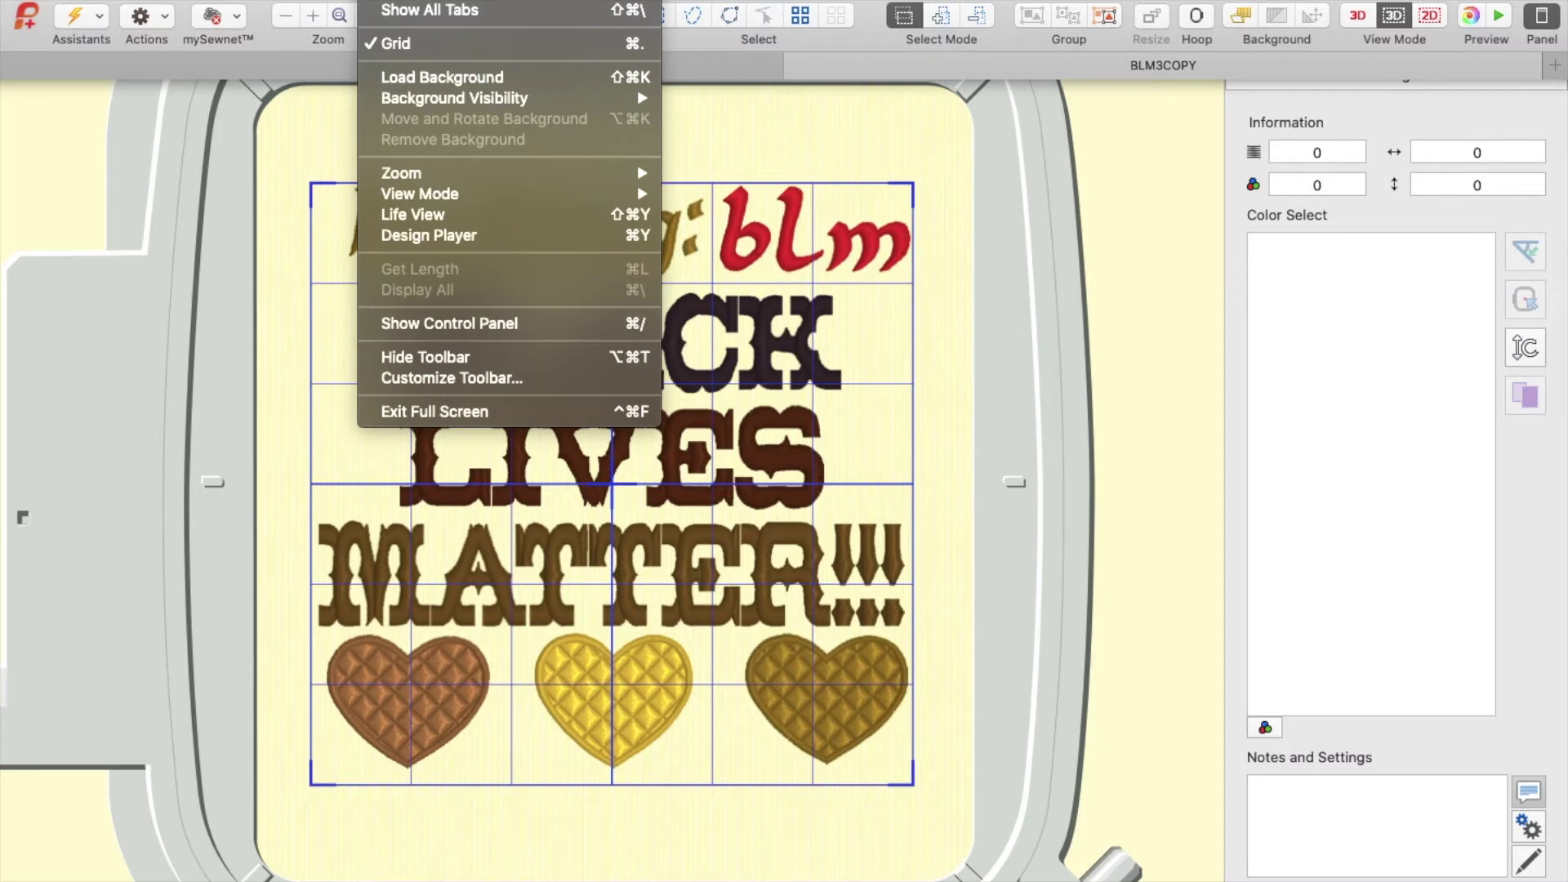
{"action": "left_click", "coordinate": [399, 45]}
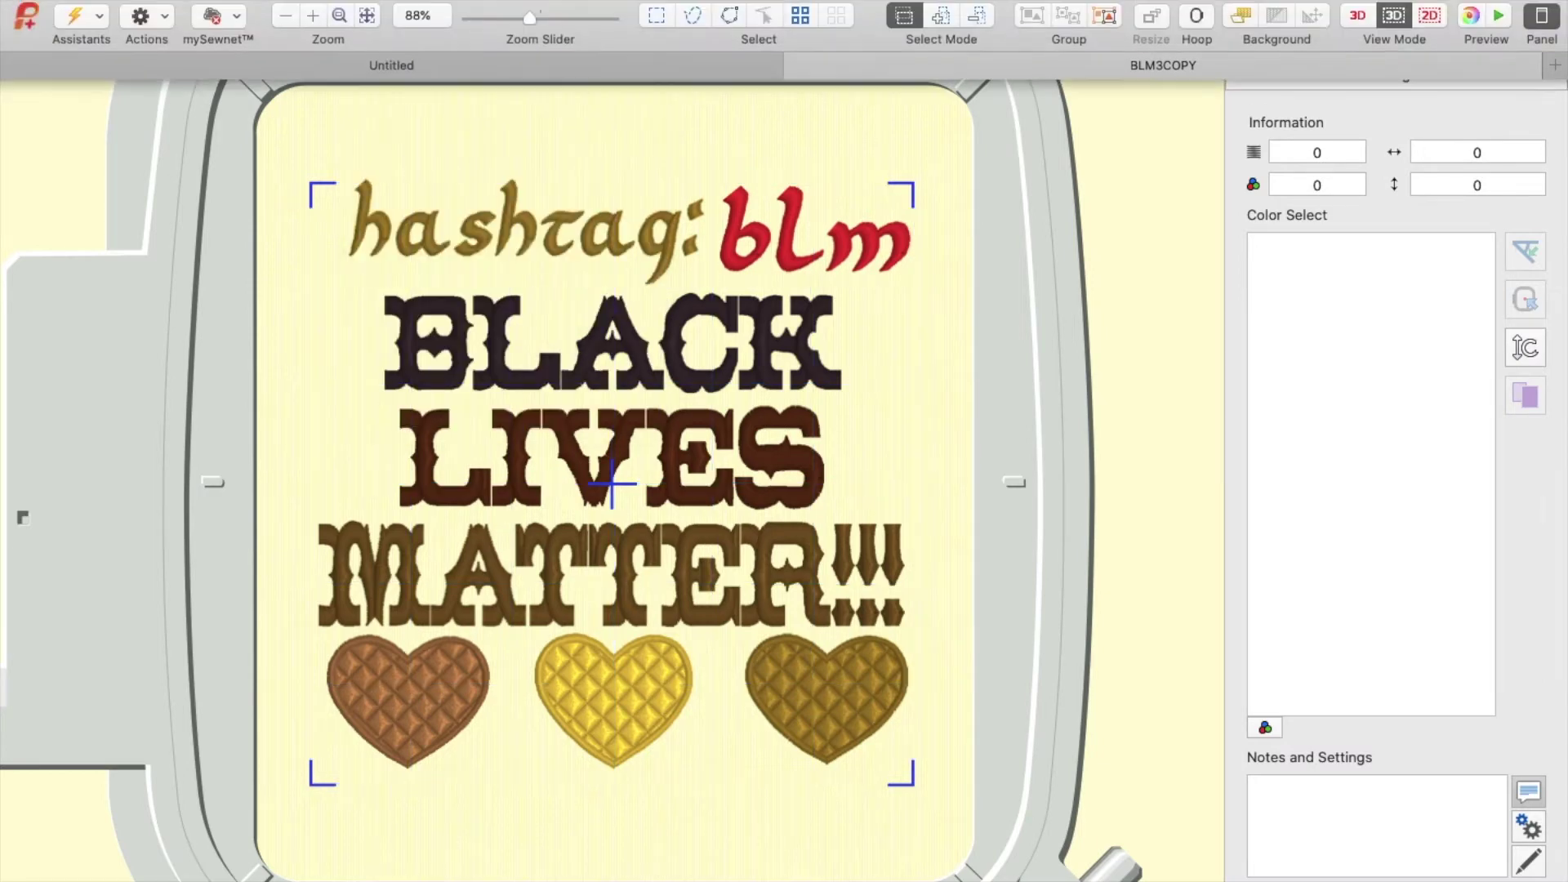
{"action": "left_click", "coordinate": [400, 41]}
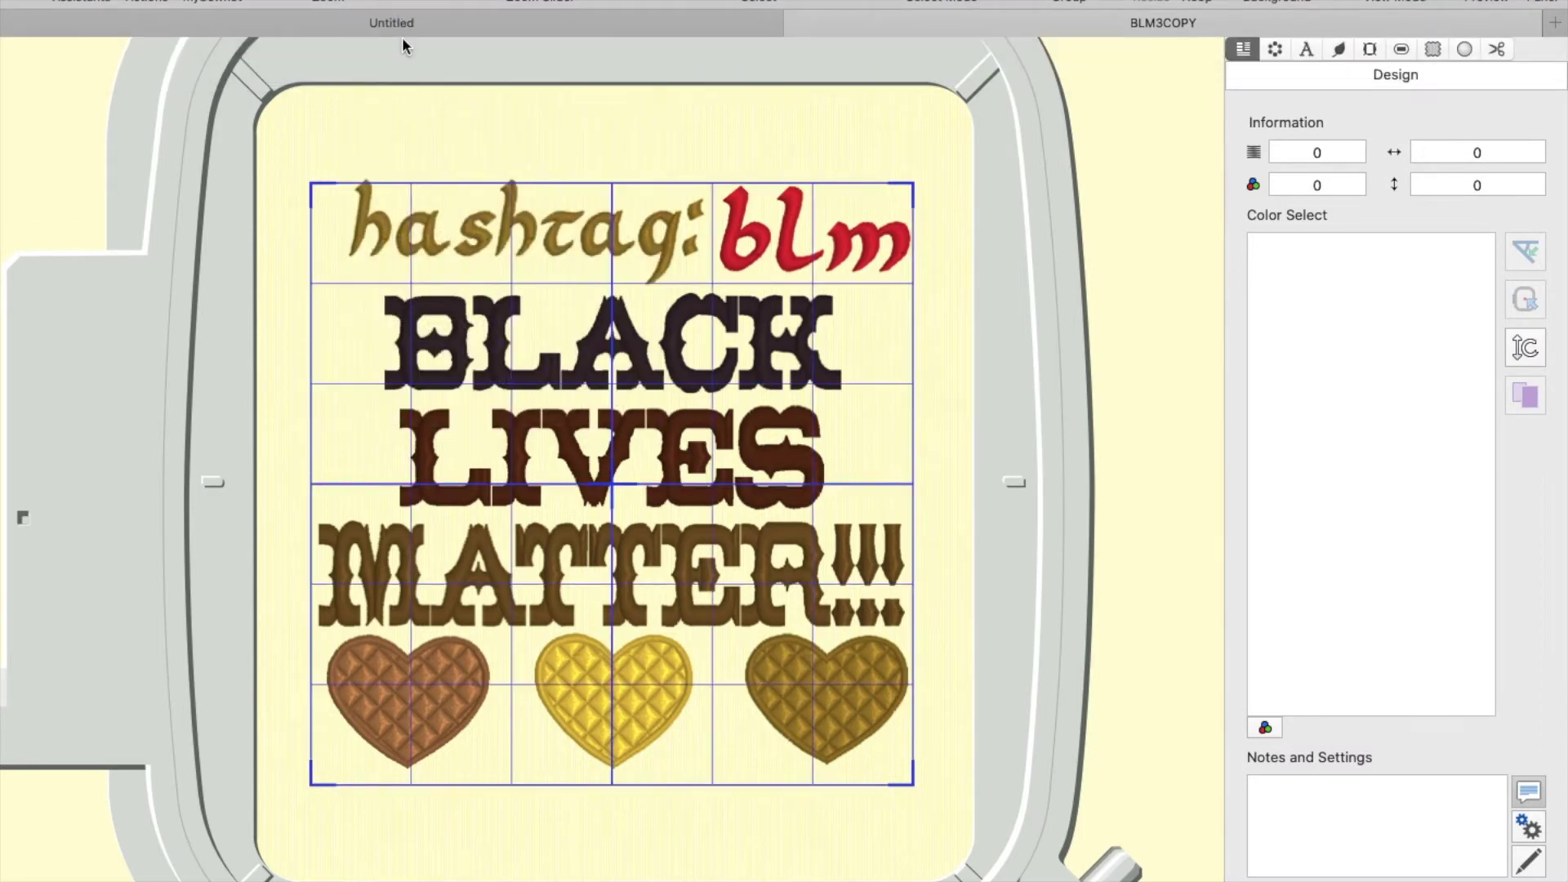
Step: Set the grid size to 10 mm in the program preferences
{"action": "left_click", "coordinate": [94, 5]}
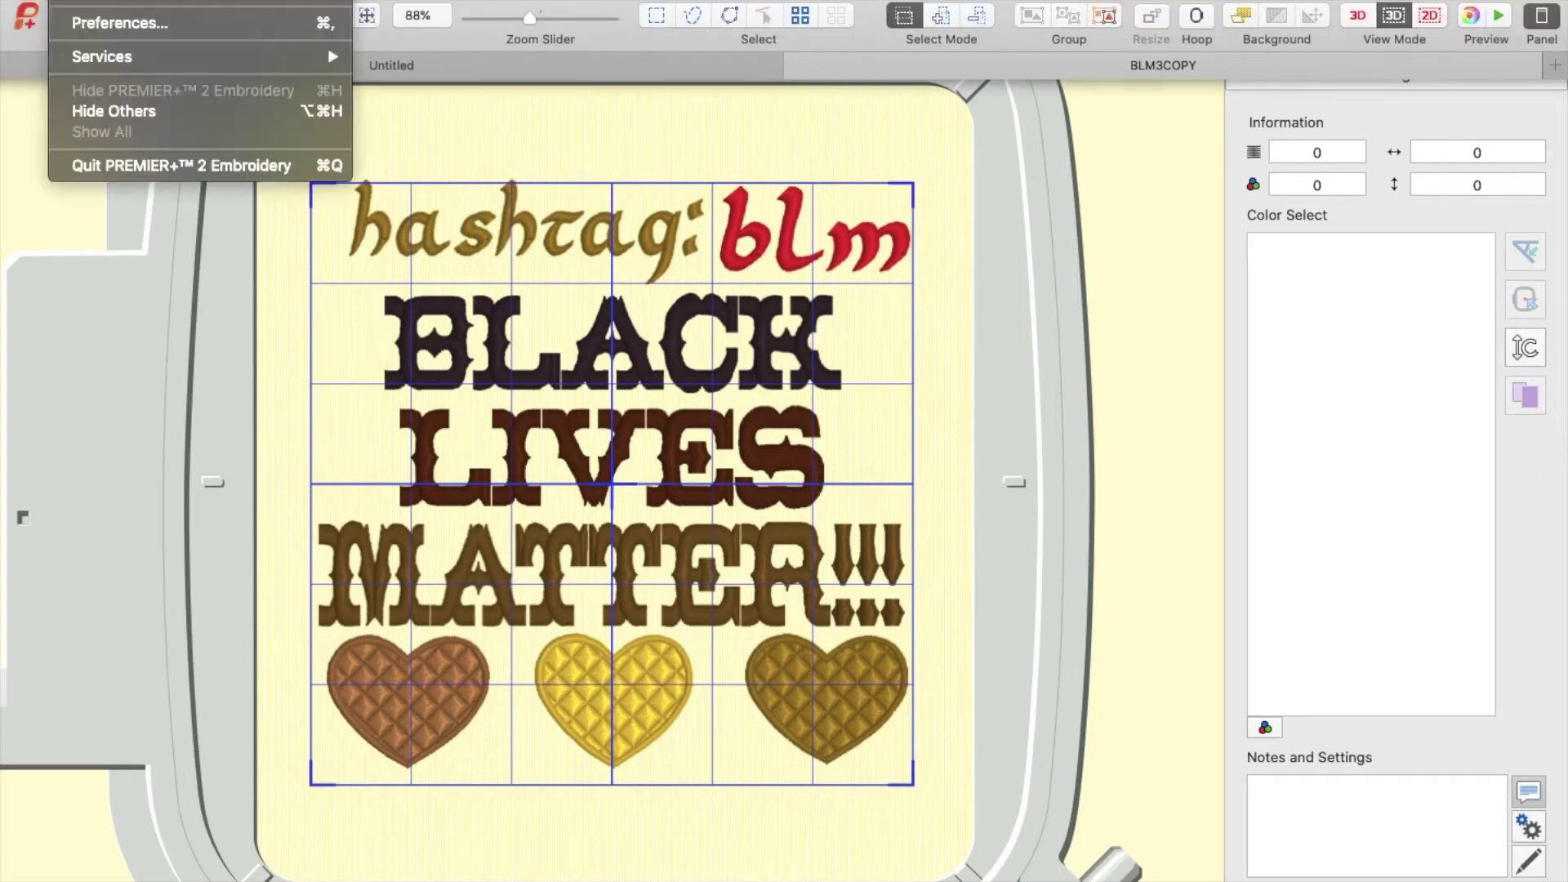
{"action": "left_click", "coordinate": [115, 23]}
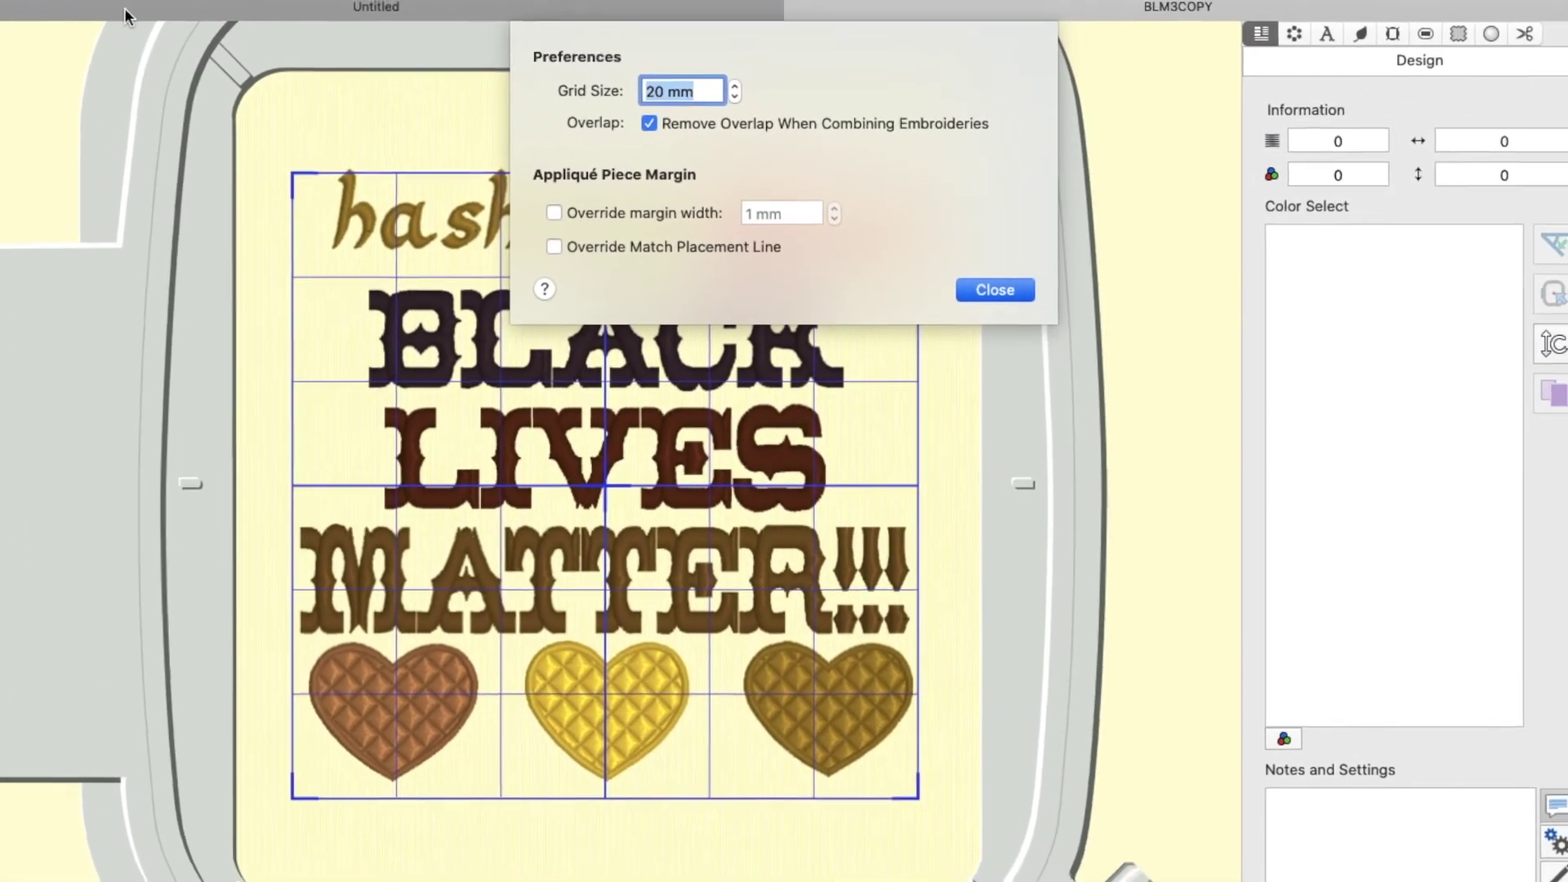
{"action": "type", "text": "10"}
{"action": "key", "text": "Return"}
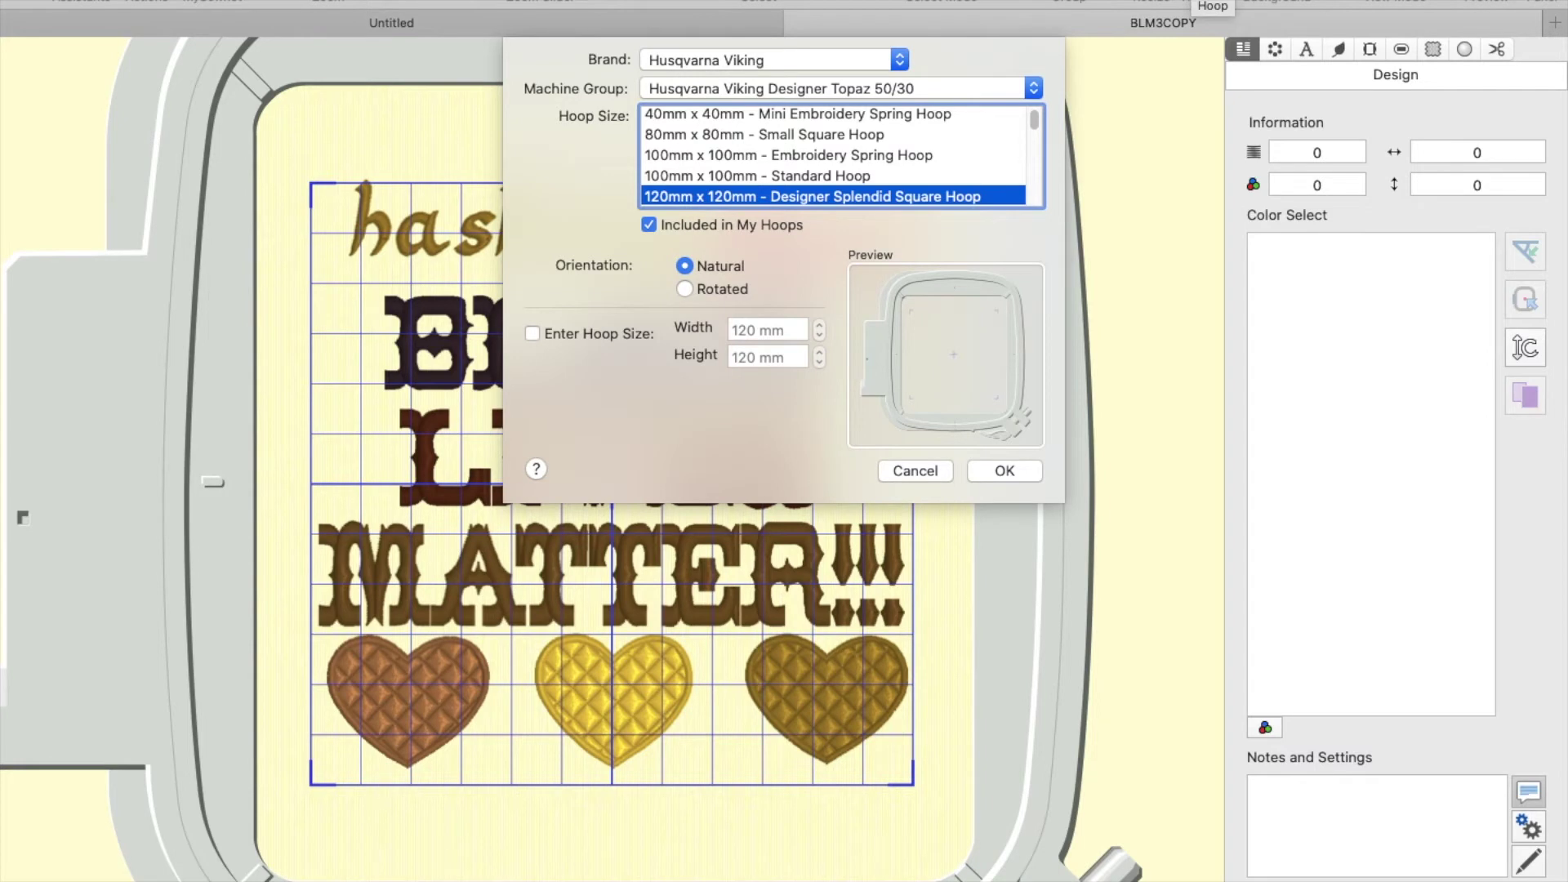
Step: Check the hoop settings and accept the 120mm x 120mm Designer Splendid Square Hoop in natural orientation
{"action": "left_click", "coordinate": [1019, 472]}
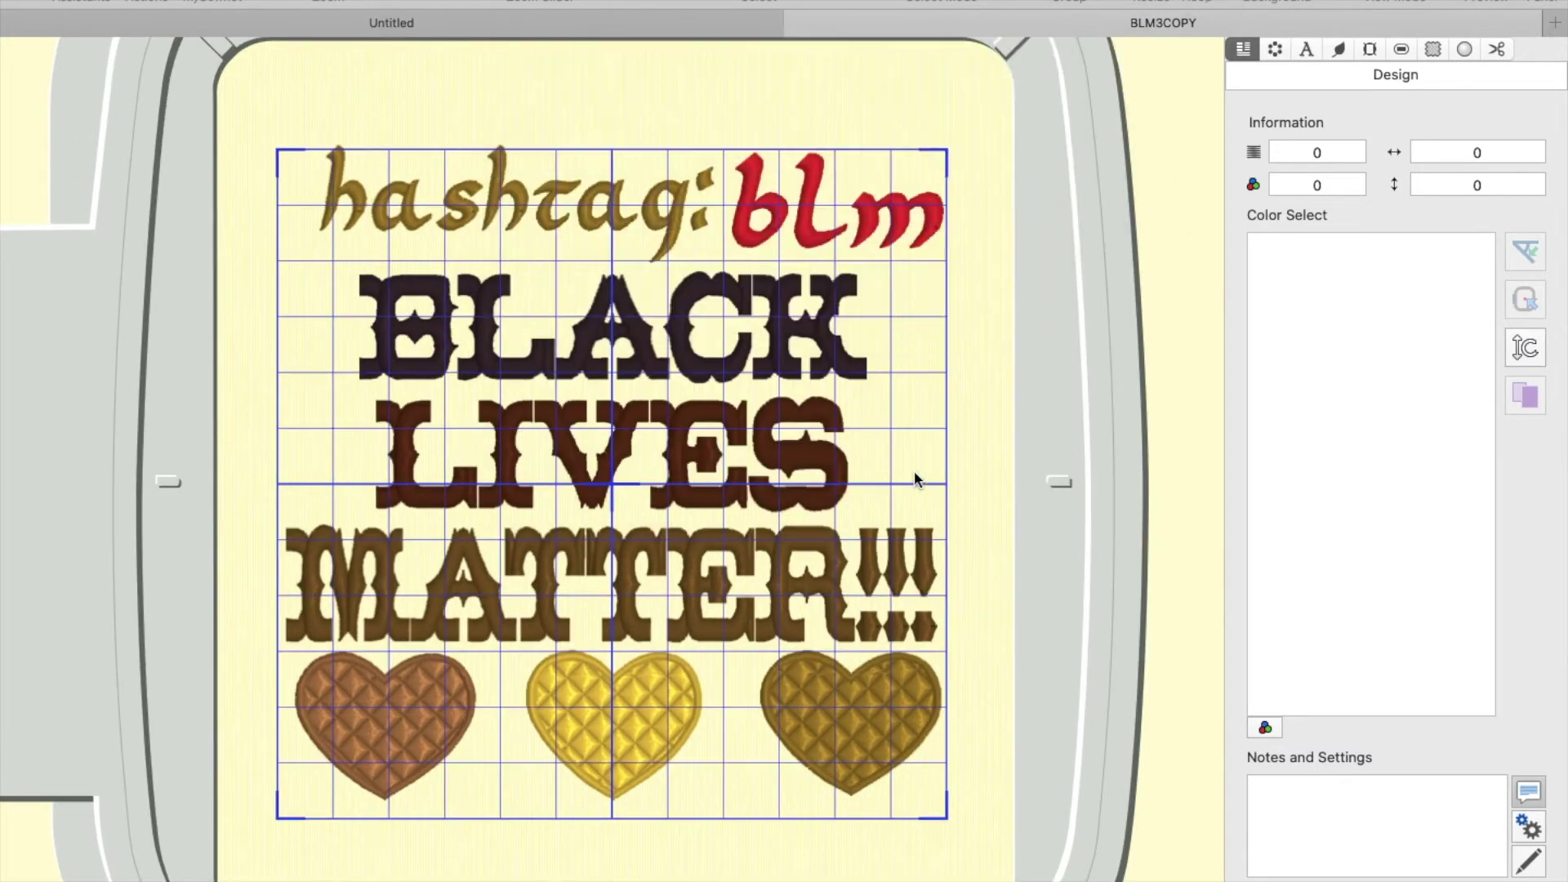
{"action": "left_click", "coordinate": [339, 0]}
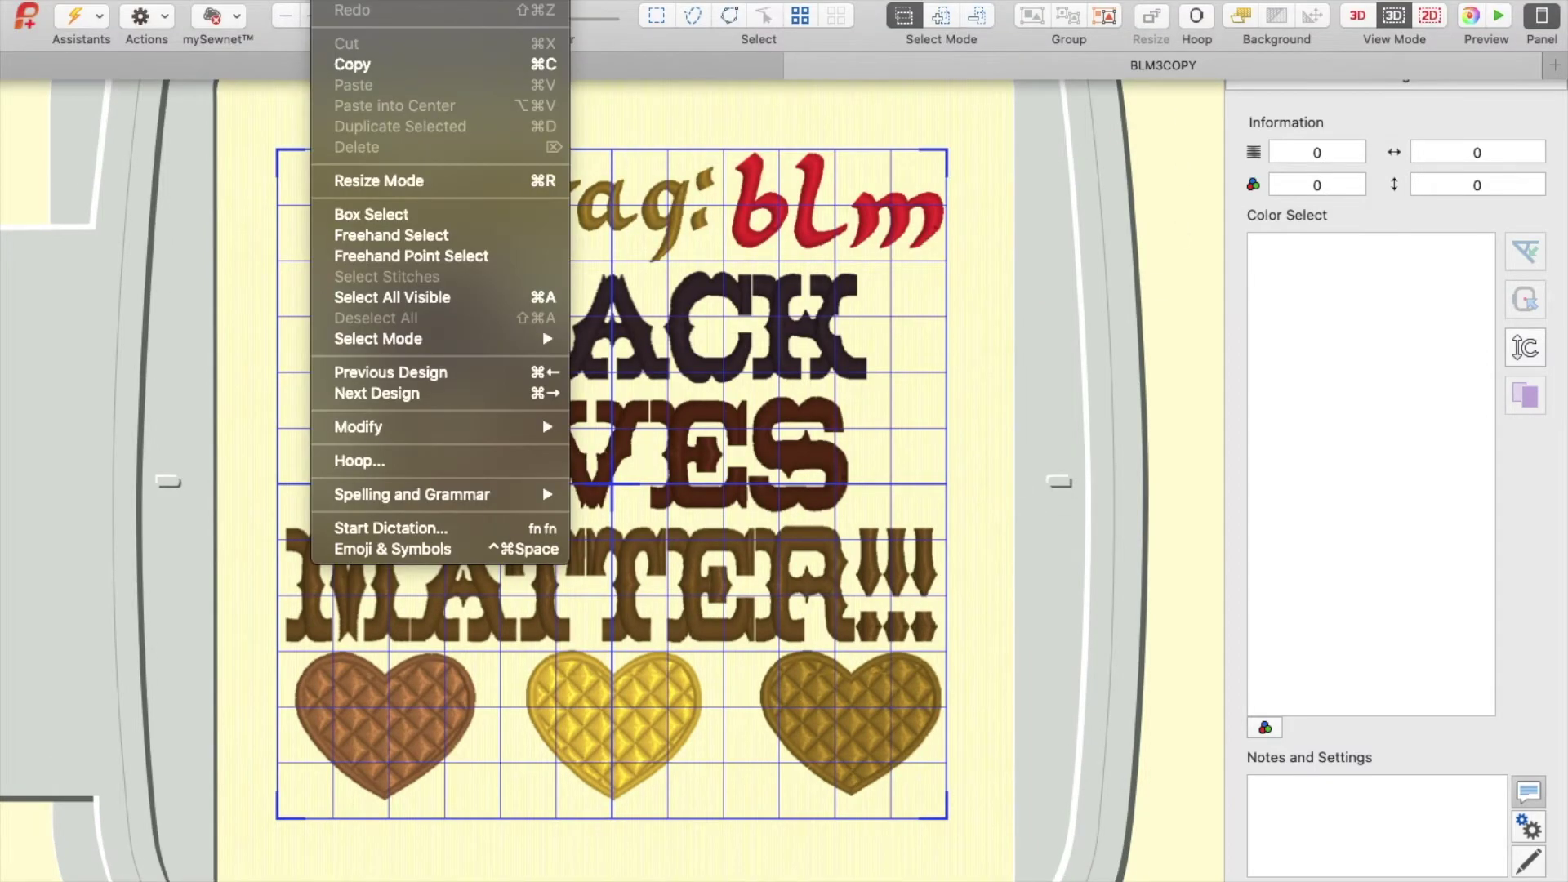
{"action": "left_click", "coordinate": [389, 467]}
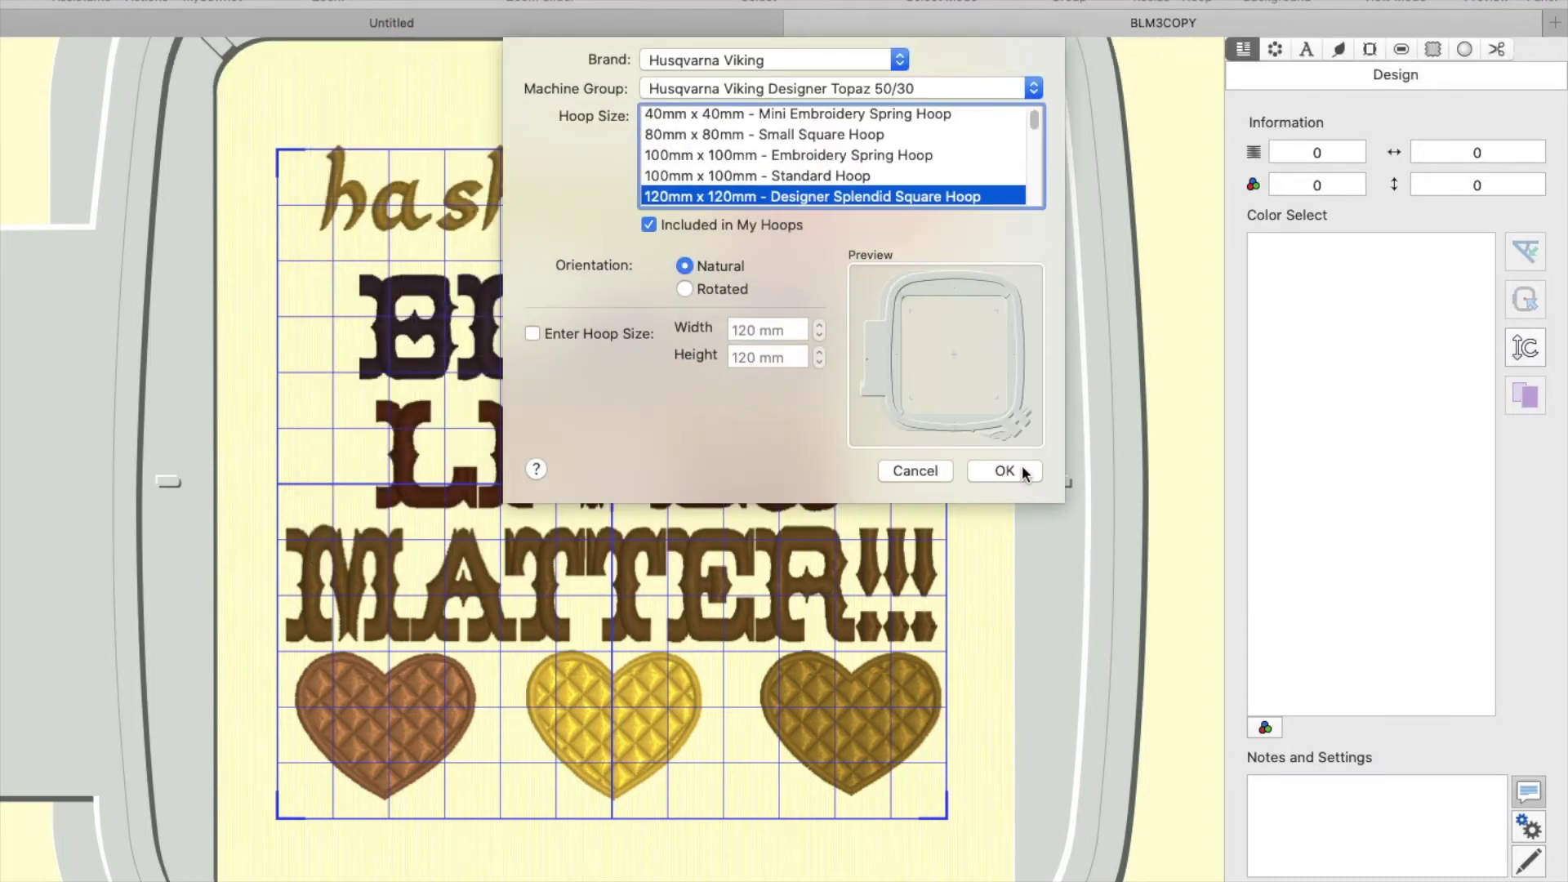
{"action": "left_click", "coordinate": [1005, 471]}
Step: Move the BLACK, LIVES and MATTER!!! lines one by one toward the right side of the hoop
{"action": "left_click", "coordinate": [448, 307]}
{"action": "left_click_drag", "start_coordinate": [571, 362], "coordinate": [675, 348]}
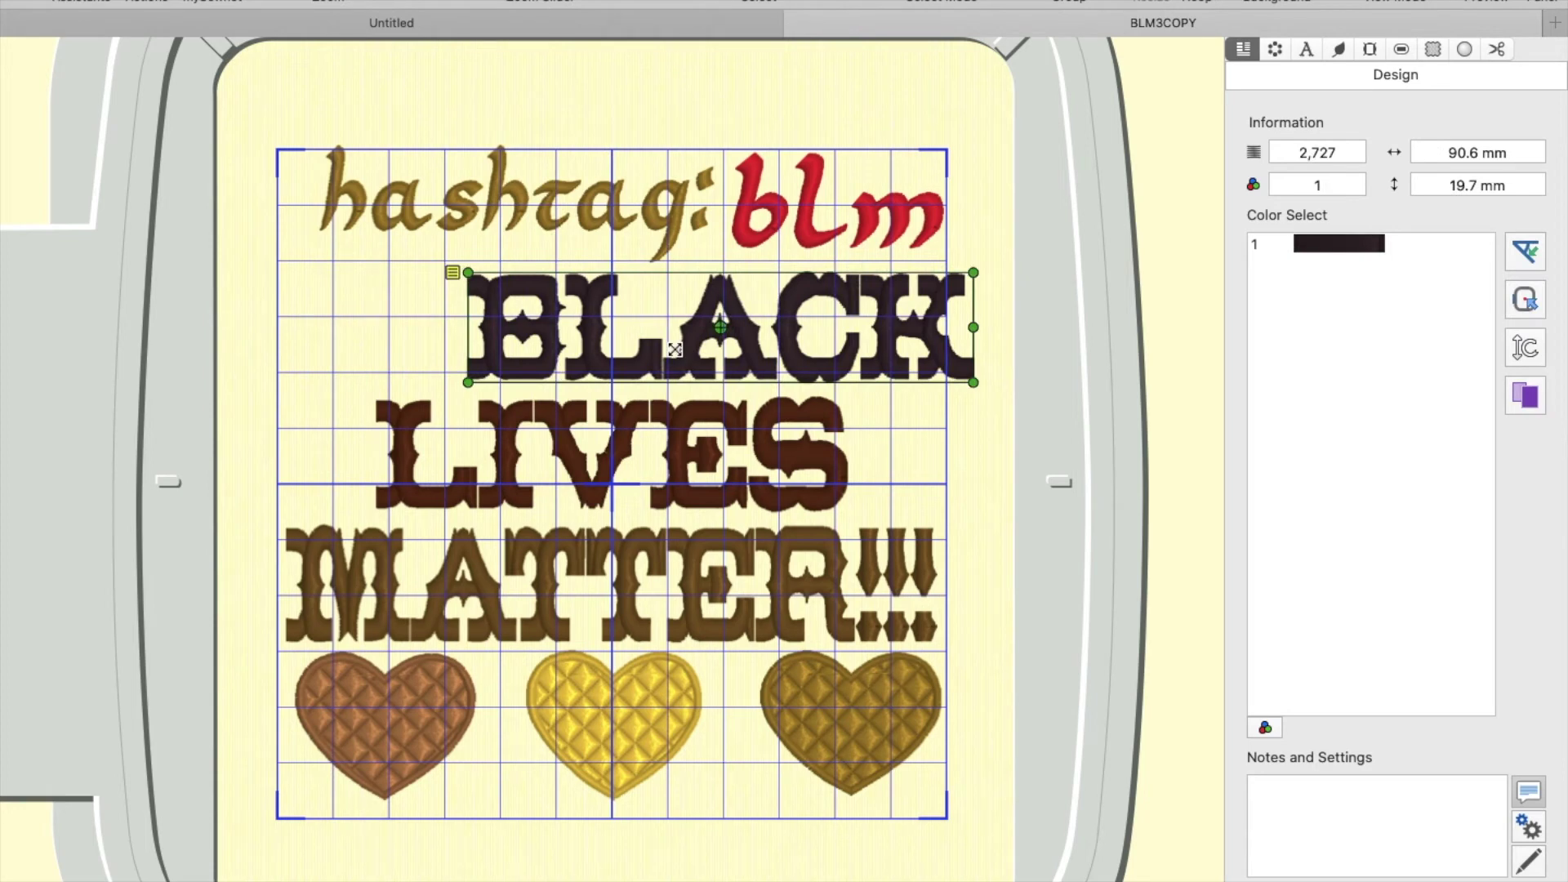
{"action": "left_click", "coordinate": [668, 436]}
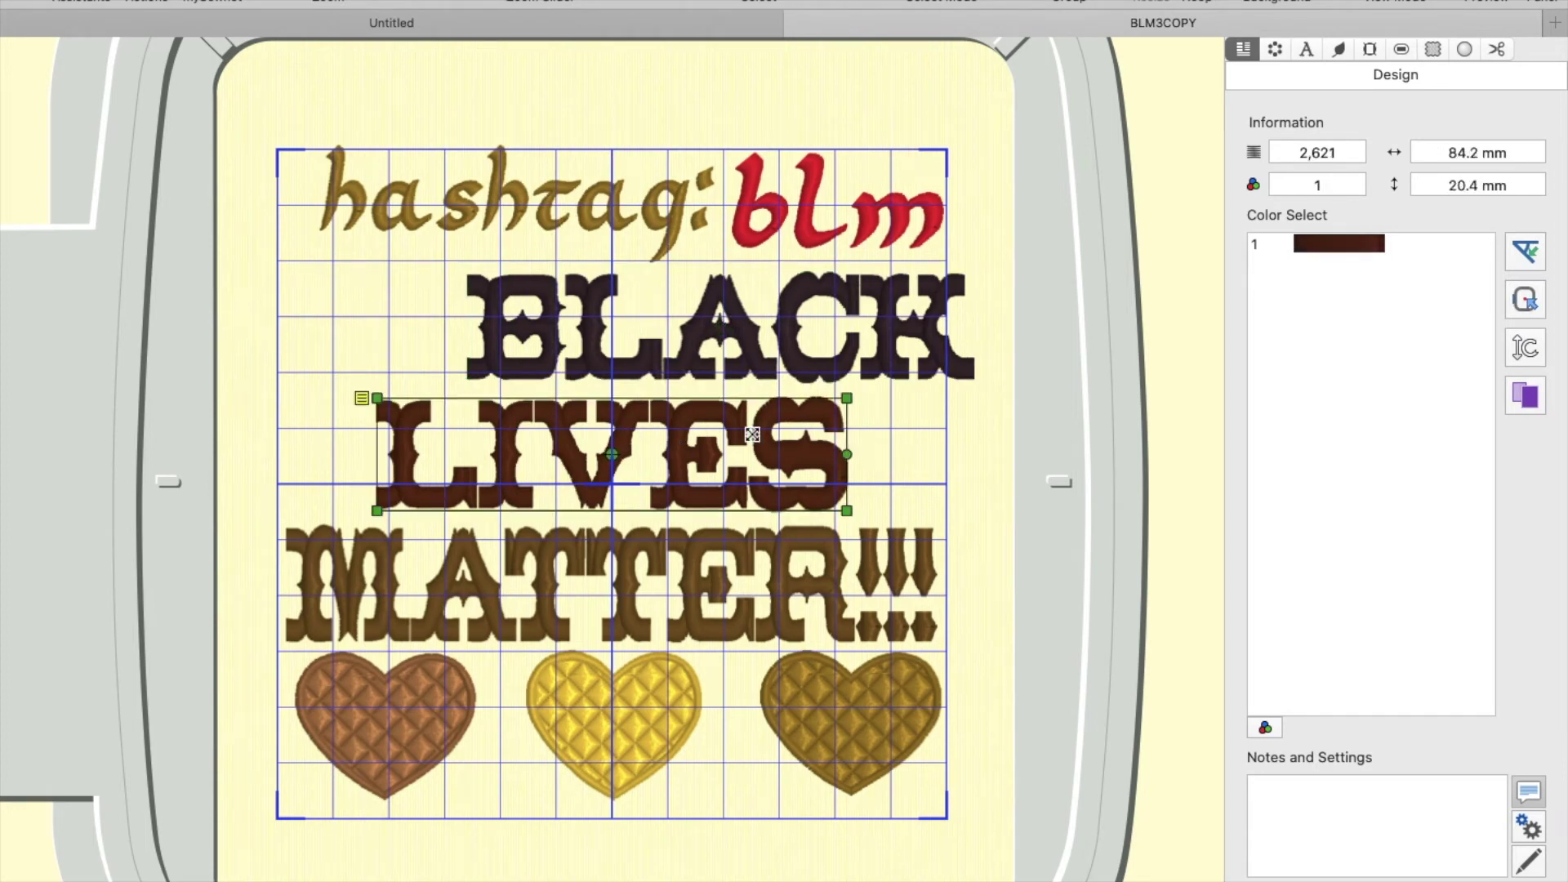
{"action": "left_click_drag", "start_coordinate": [667, 436], "coordinate": [812, 436]}
{"action": "left_click", "coordinate": [885, 604]}
{"action": "left_click_drag", "start_coordinate": [885, 604], "coordinate": [932, 605]}
{"action": "left_click", "coordinate": [976, 490]}
Step: Move the BLACK, LIVES and MATTER!!! lines back to the left within the grid
{"action": "left_click", "coordinate": [870, 326]}
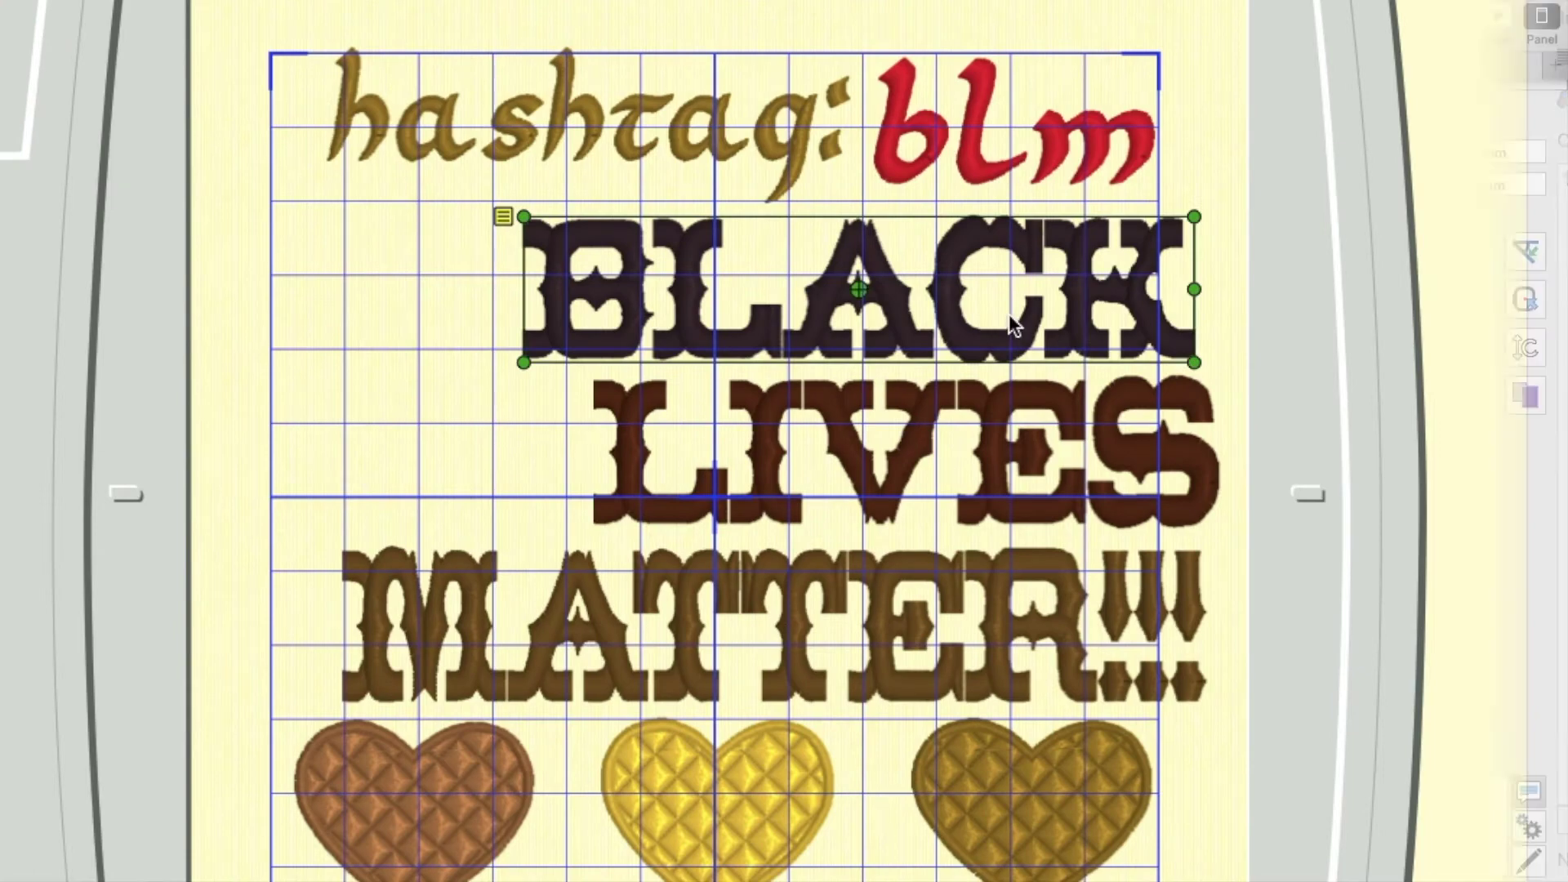
{"action": "left_click_drag", "start_coordinate": [1012, 324], "coordinate": [889, 318]}
{"action": "left_click", "coordinate": [827, 427]}
{"action": "left_click_drag", "start_coordinate": [827, 427], "coordinate": [556, 438]}
{"action": "left_click_drag", "start_coordinate": [701, 593], "coordinate": [642, 593]}
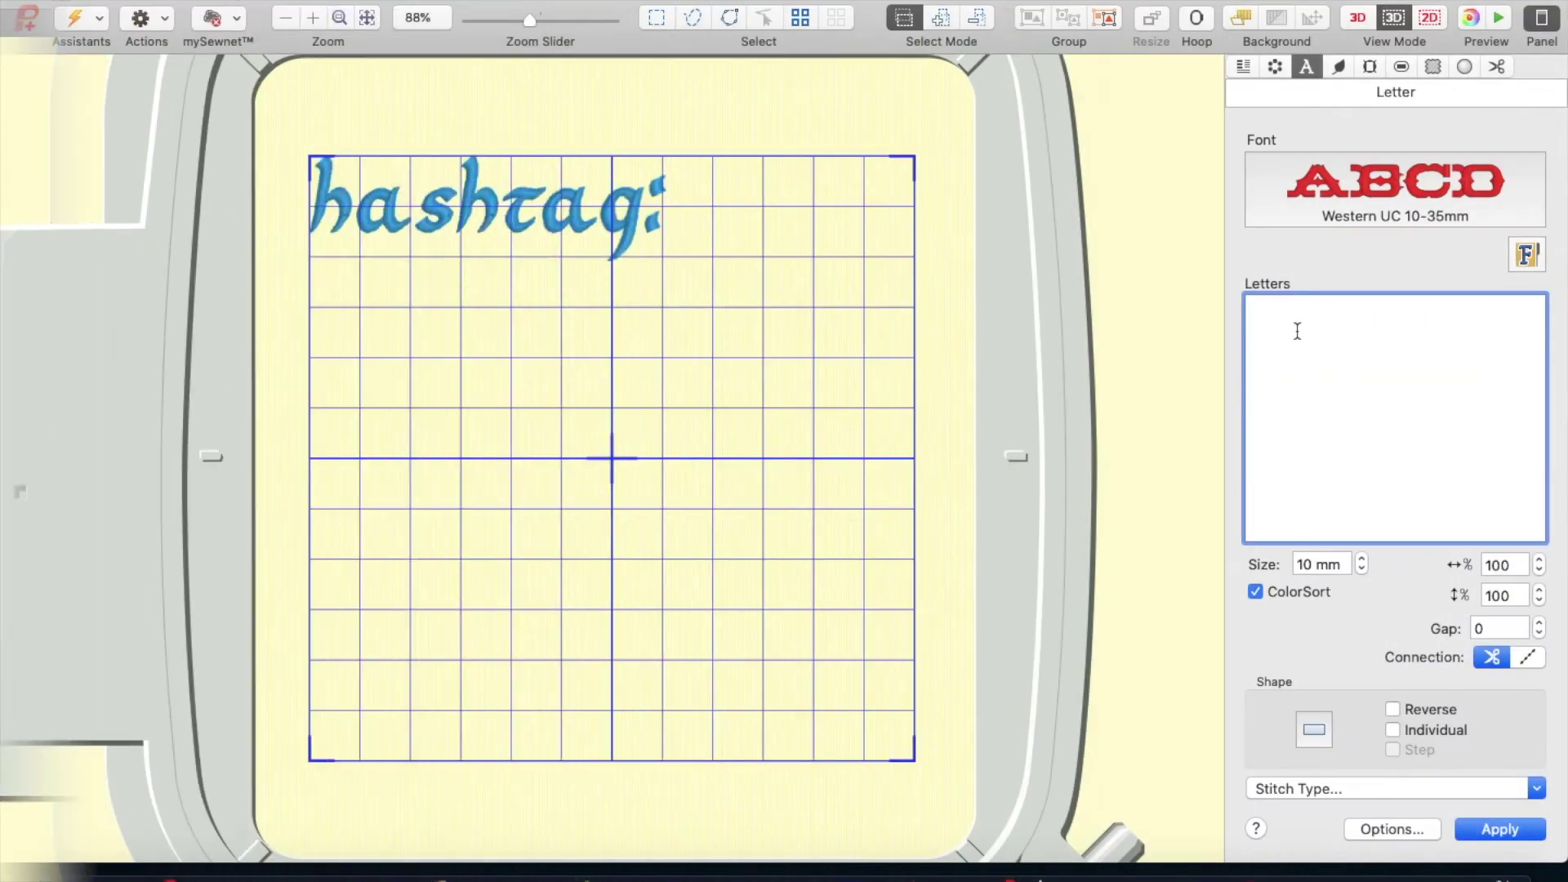
Step: Create the lettering BLACK and LIVES in the Western UC 10-35mm font and place the two lines below hashtag:
{"action": "key", "text": "Return"}
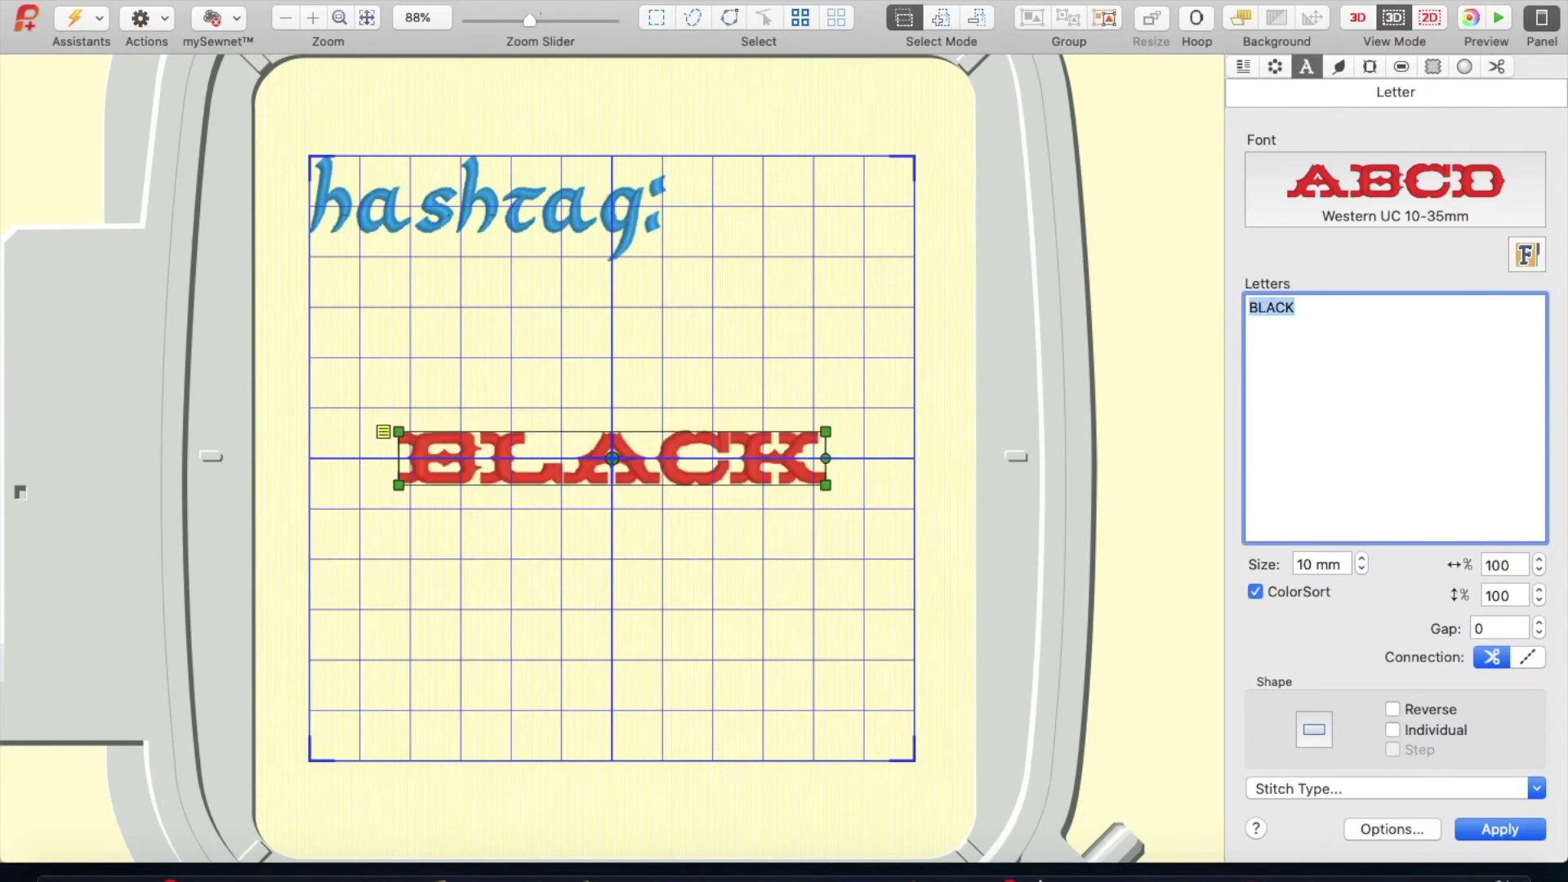
{"action": "left_click_drag", "start_coordinate": [775, 477], "coordinate": [746, 316]}
{"action": "left_click", "coordinate": [1323, 311]}
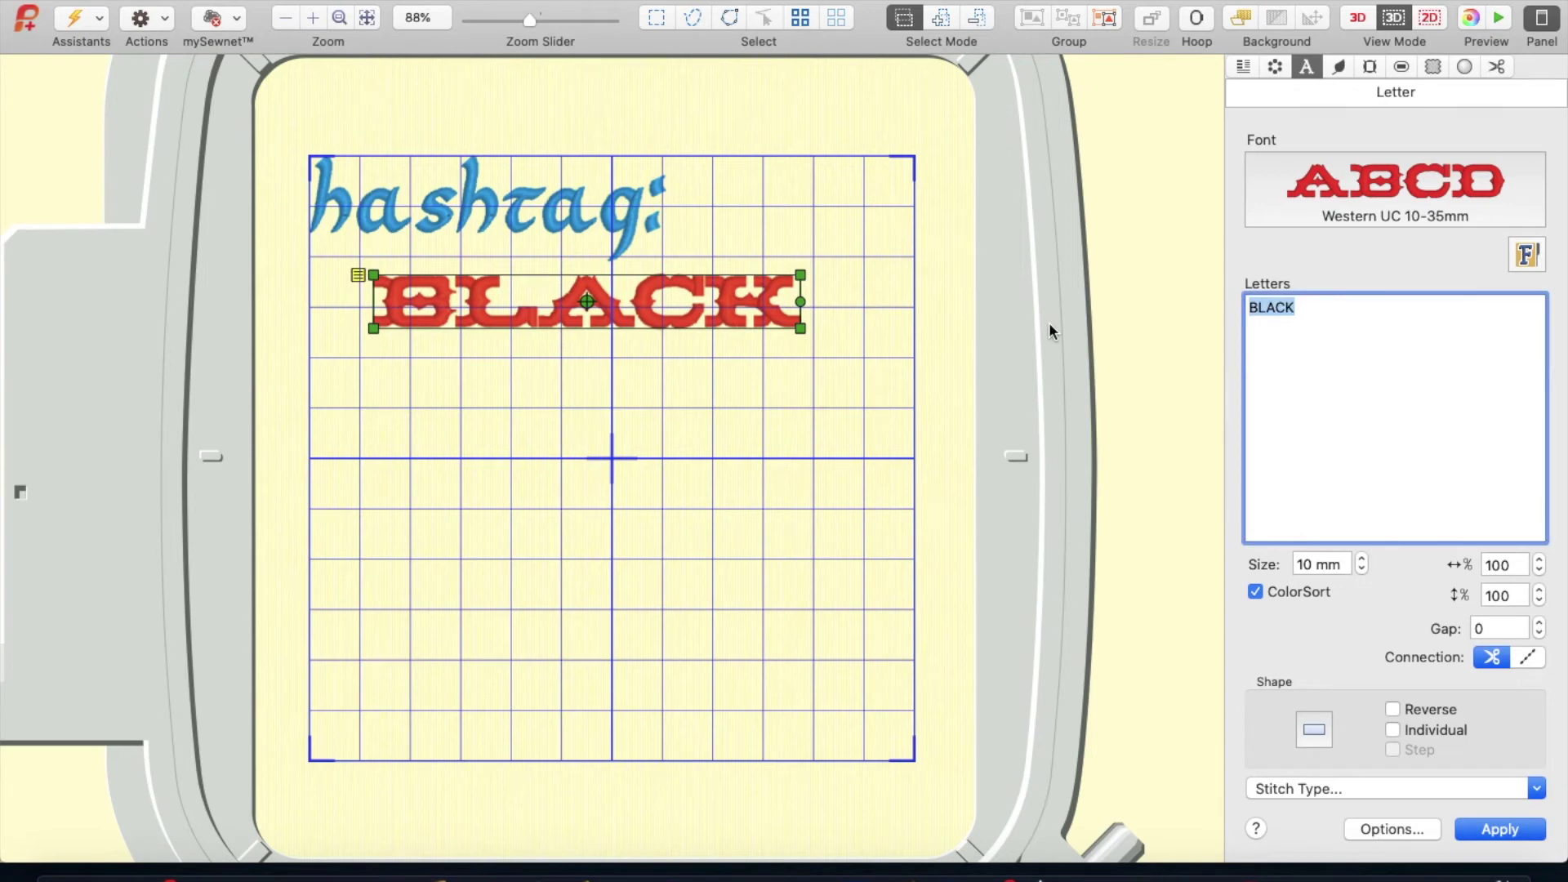
{"action": "type", "text": "LIVES"}
{"action": "key", "text": "Return"}
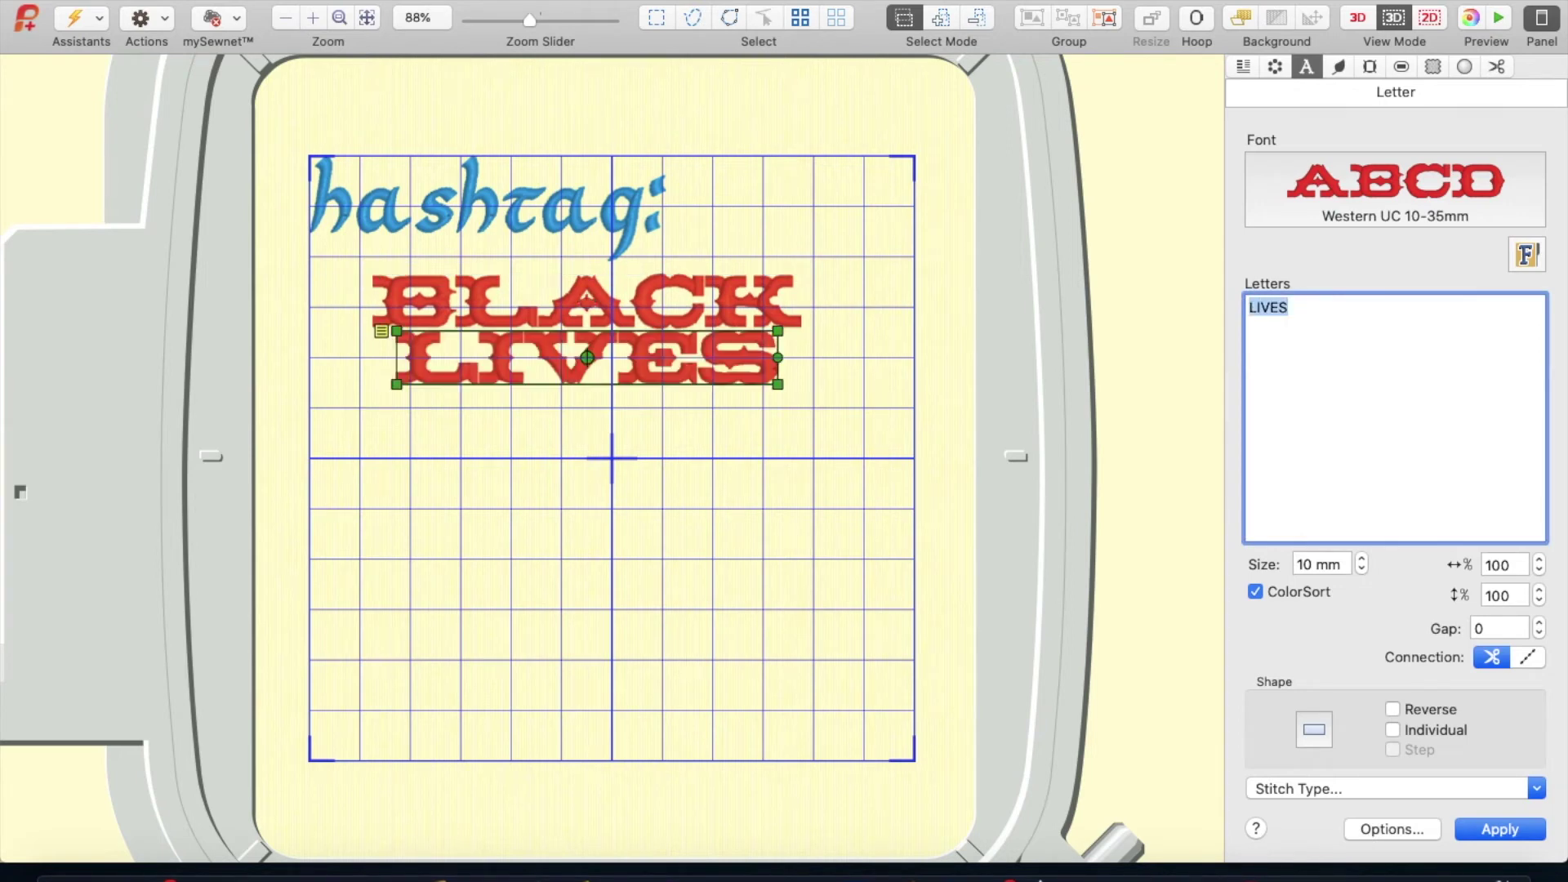
{"action": "left_click_drag", "start_coordinate": [743, 370], "coordinate": [743, 402]}
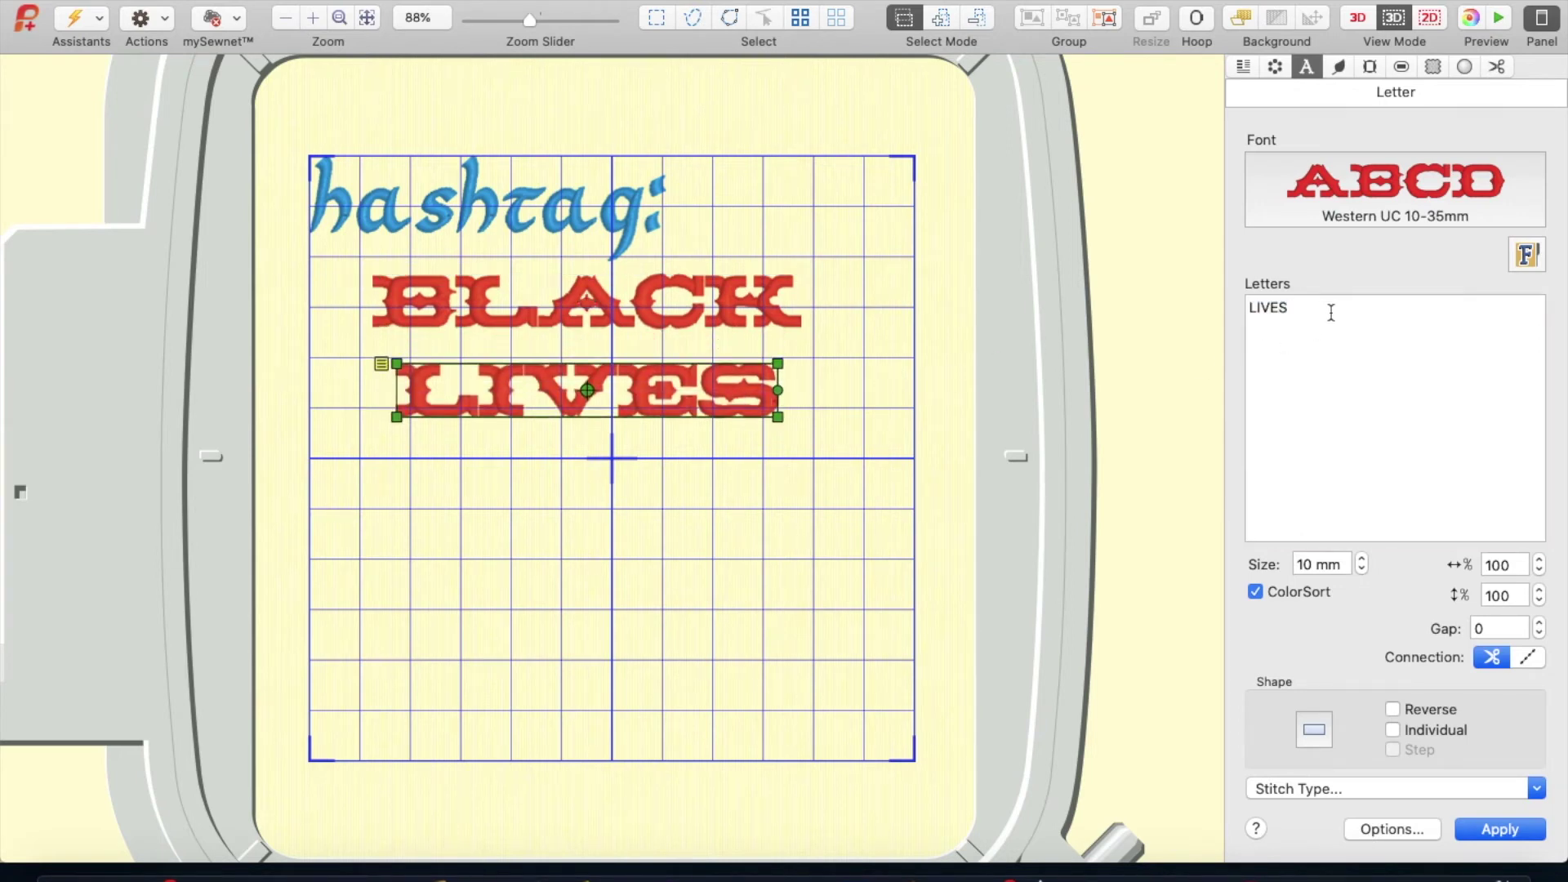
Step: Add the lettering MATTER!!! in the same Western UC font as a new line below LIVES
{"action": "key", "text": "Return"}
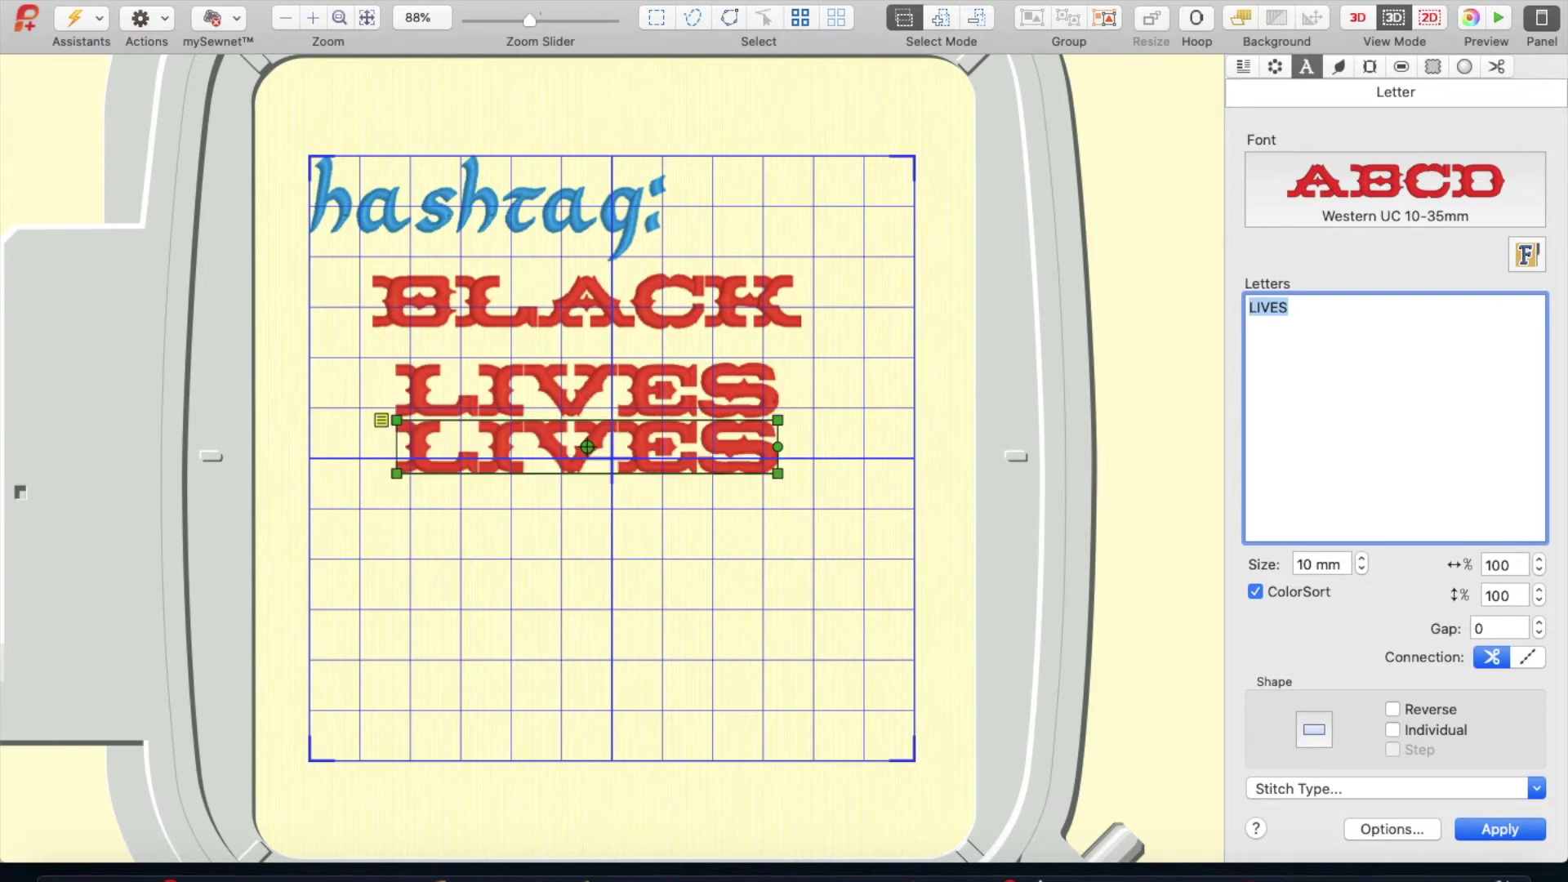
{"action": "type", "text": "MATTER"}
{"action": "key", "text": "Return"}
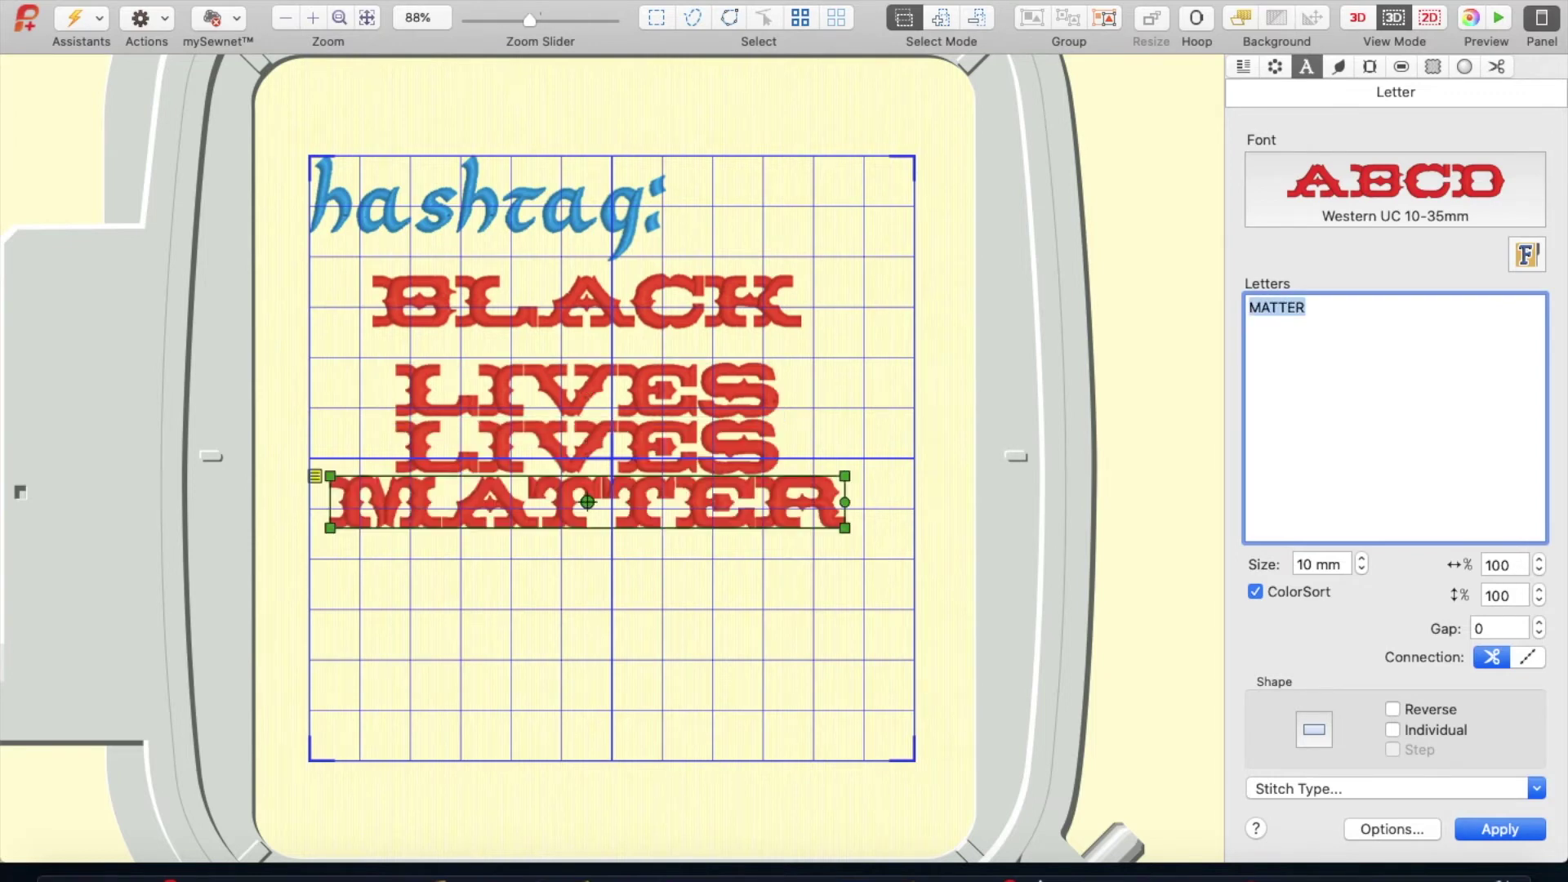
{"action": "left_click", "coordinate": [1318, 312]}
{"action": "type", "text": "!!!"}
{"action": "key", "text": "Return"}
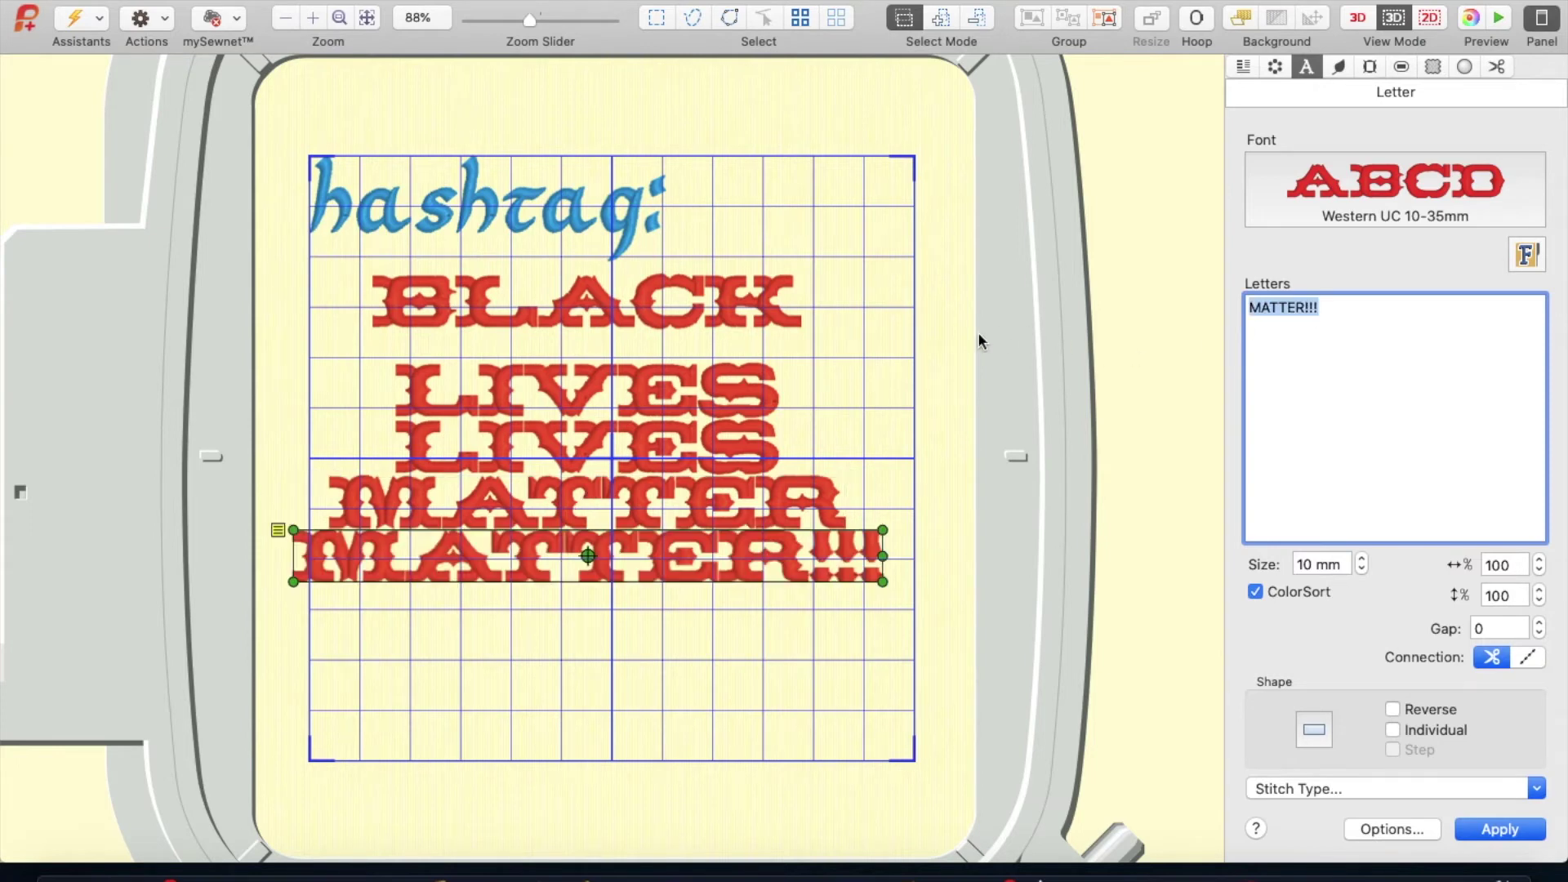
Step: Delete the extra MATTER line without exclamation marks and the lower duplicate LIVES line
{"action": "right_click", "coordinate": [824, 500]}
{"action": "left_click", "coordinate": [709, 508]}
{"action": "left_click", "coordinate": [709, 508]}
{"action": "right_click", "coordinate": [709, 508]}
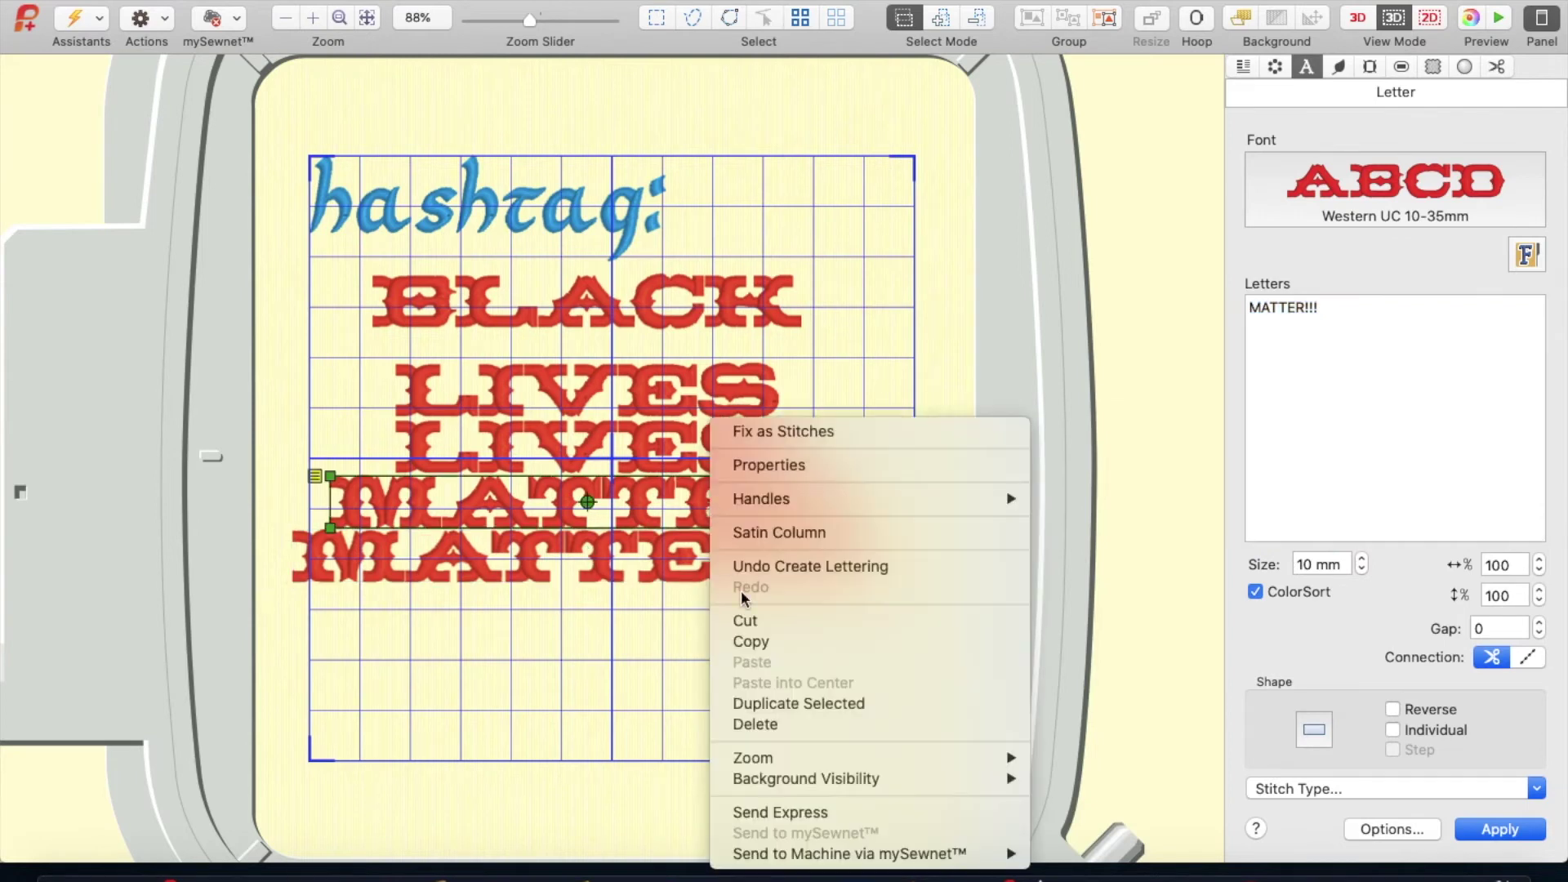
{"action": "left_click", "coordinate": [768, 725]}
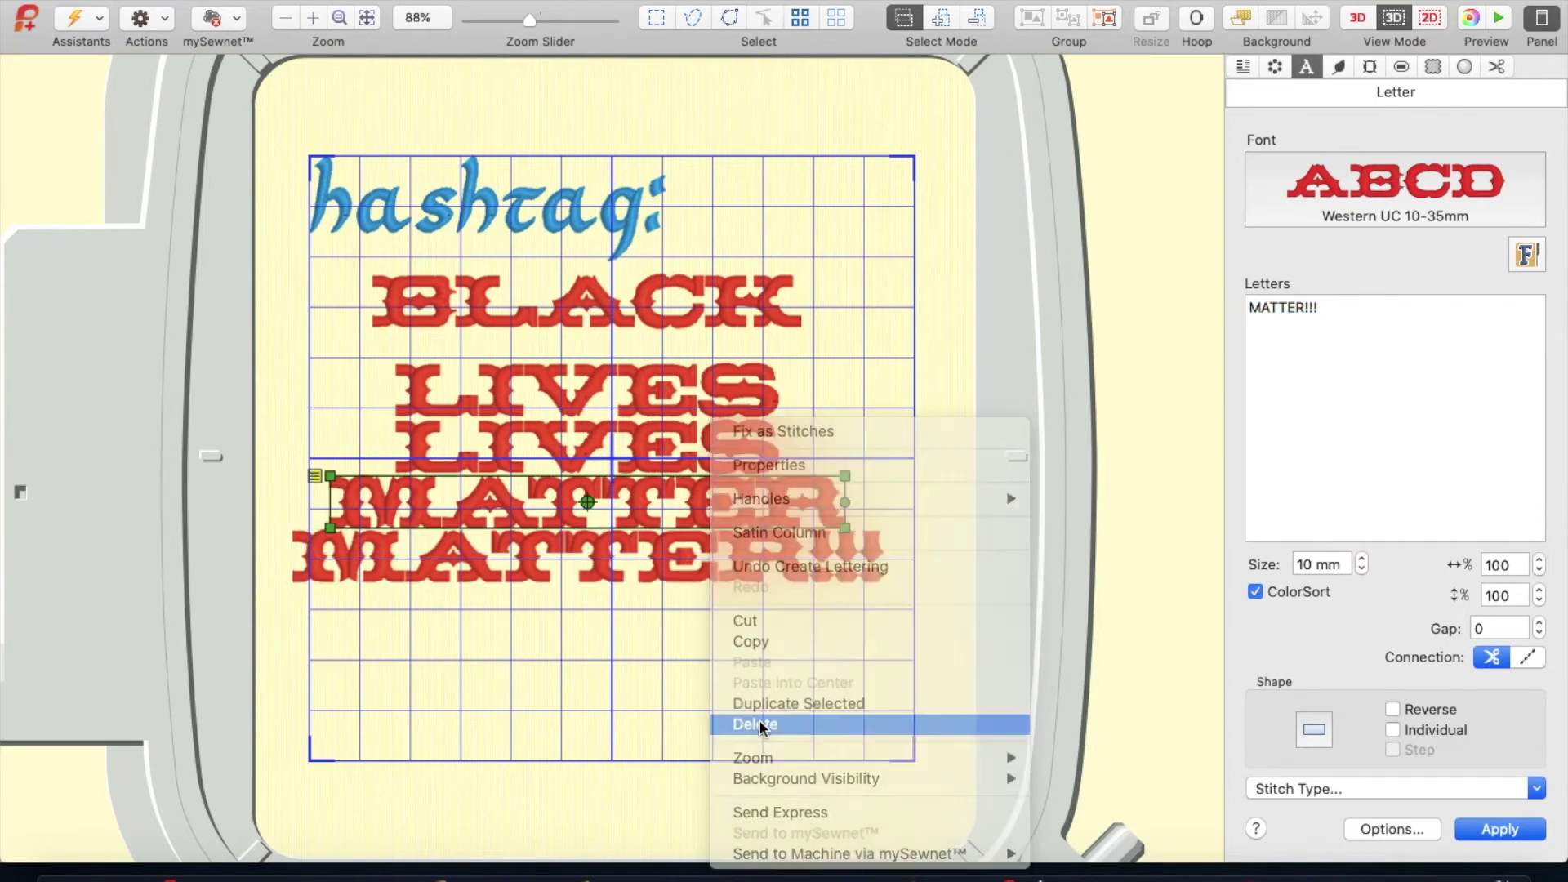
{"action": "right_click", "coordinate": [621, 455]}
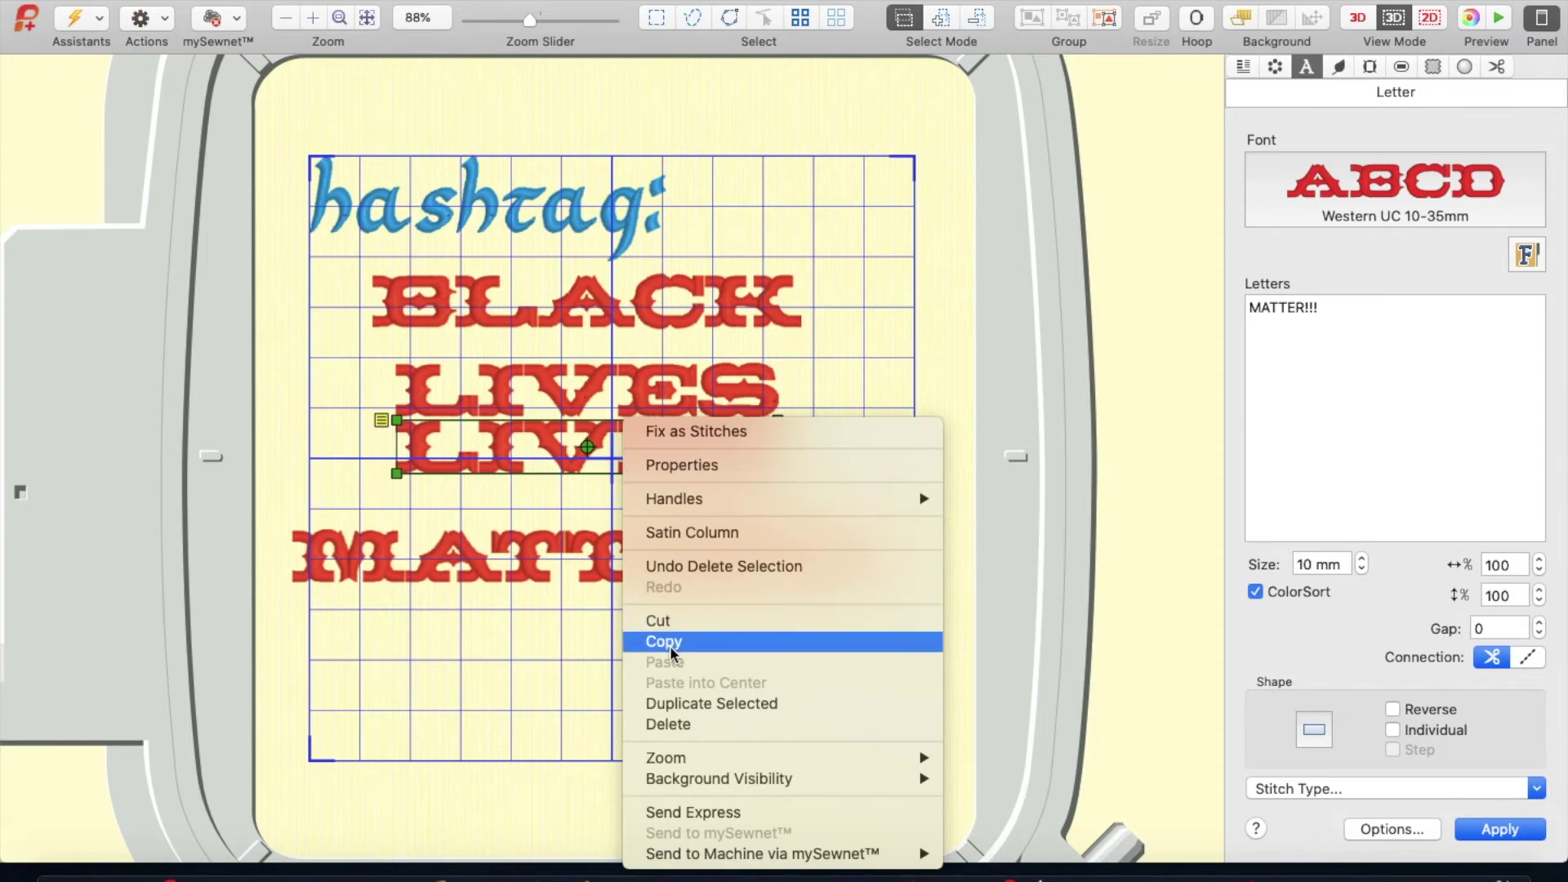
{"action": "left_click", "coordinate": [676, 725]}
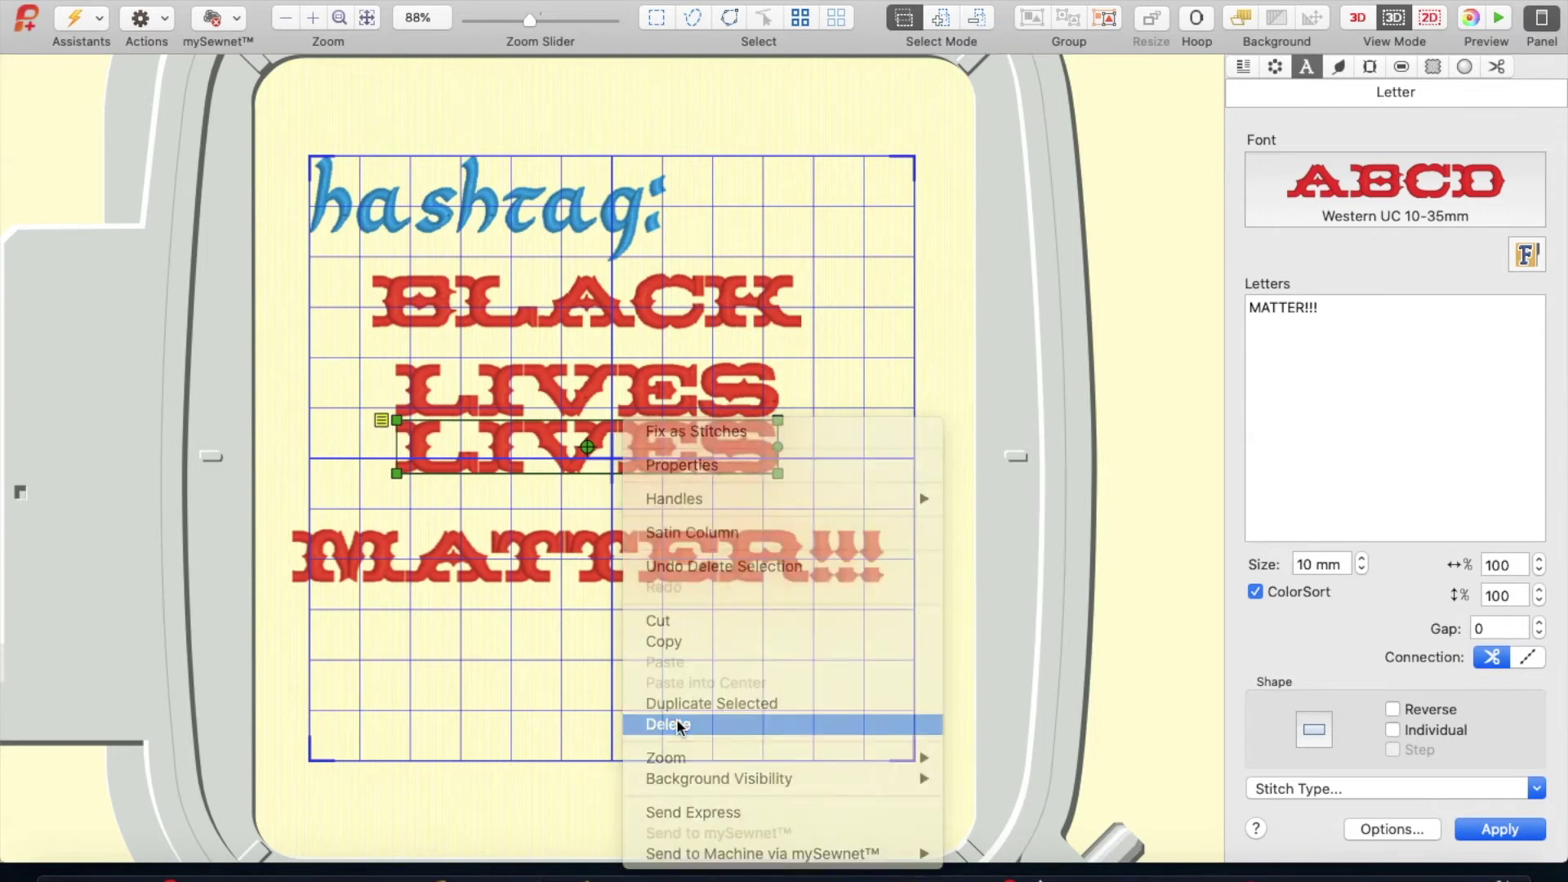
Step: Enlarge the BLACK, LIVES and MATTER!!! lines and move MATTER!!! up closer to LIVES
{"action": "left_click", "coordinate": [572, 307]}
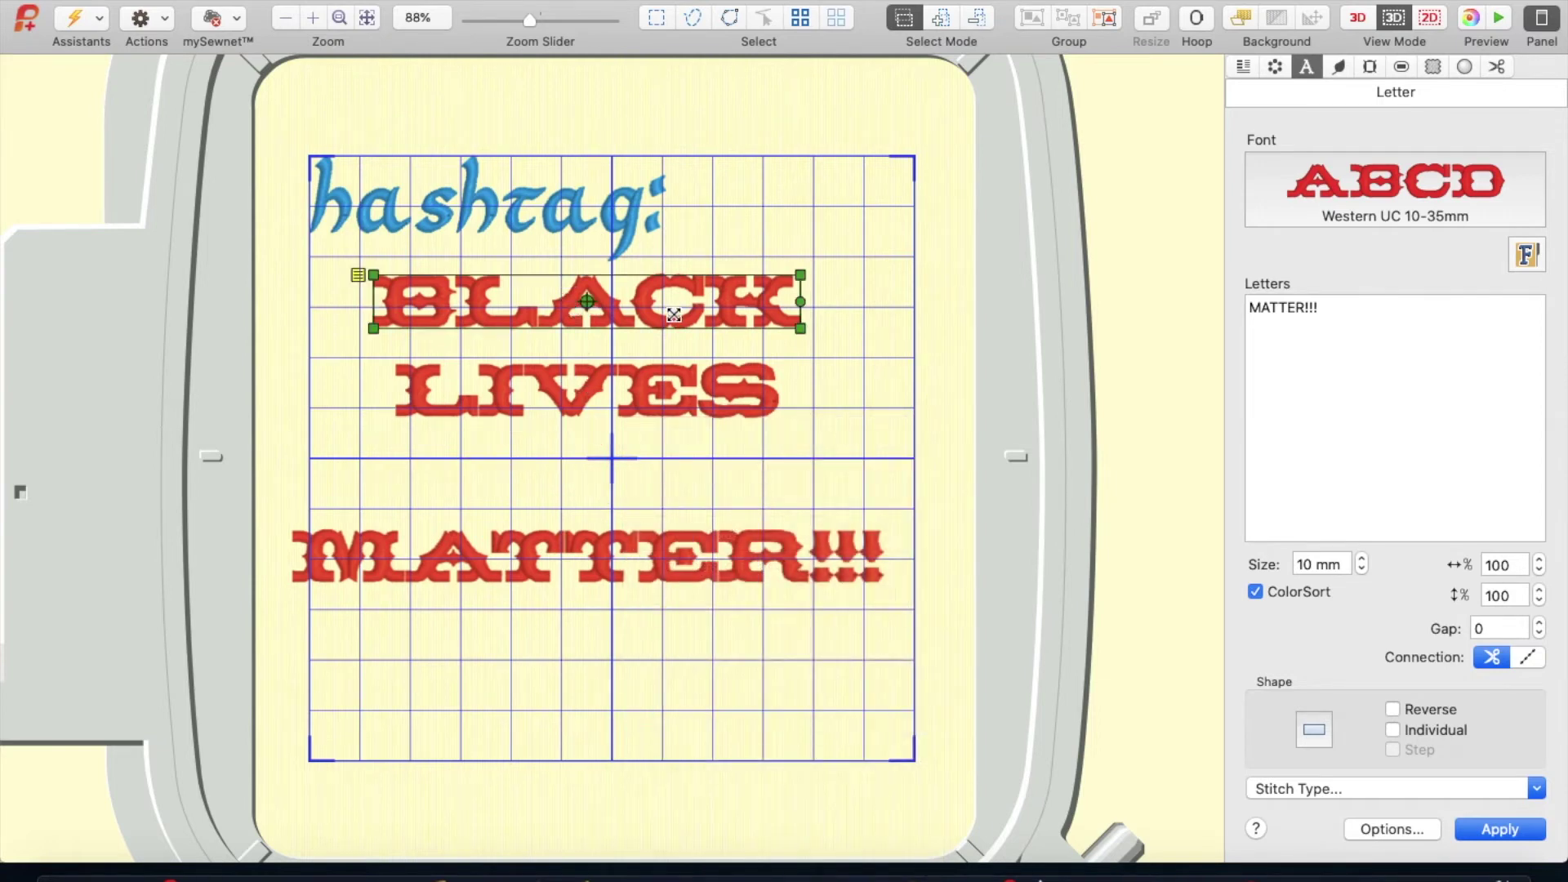
{"action": "left_click_drag", "start_coordinate": [802, 331], "coordinate": [919, 357]}
{"action": "left_click", "coordinate": [811, 343]}
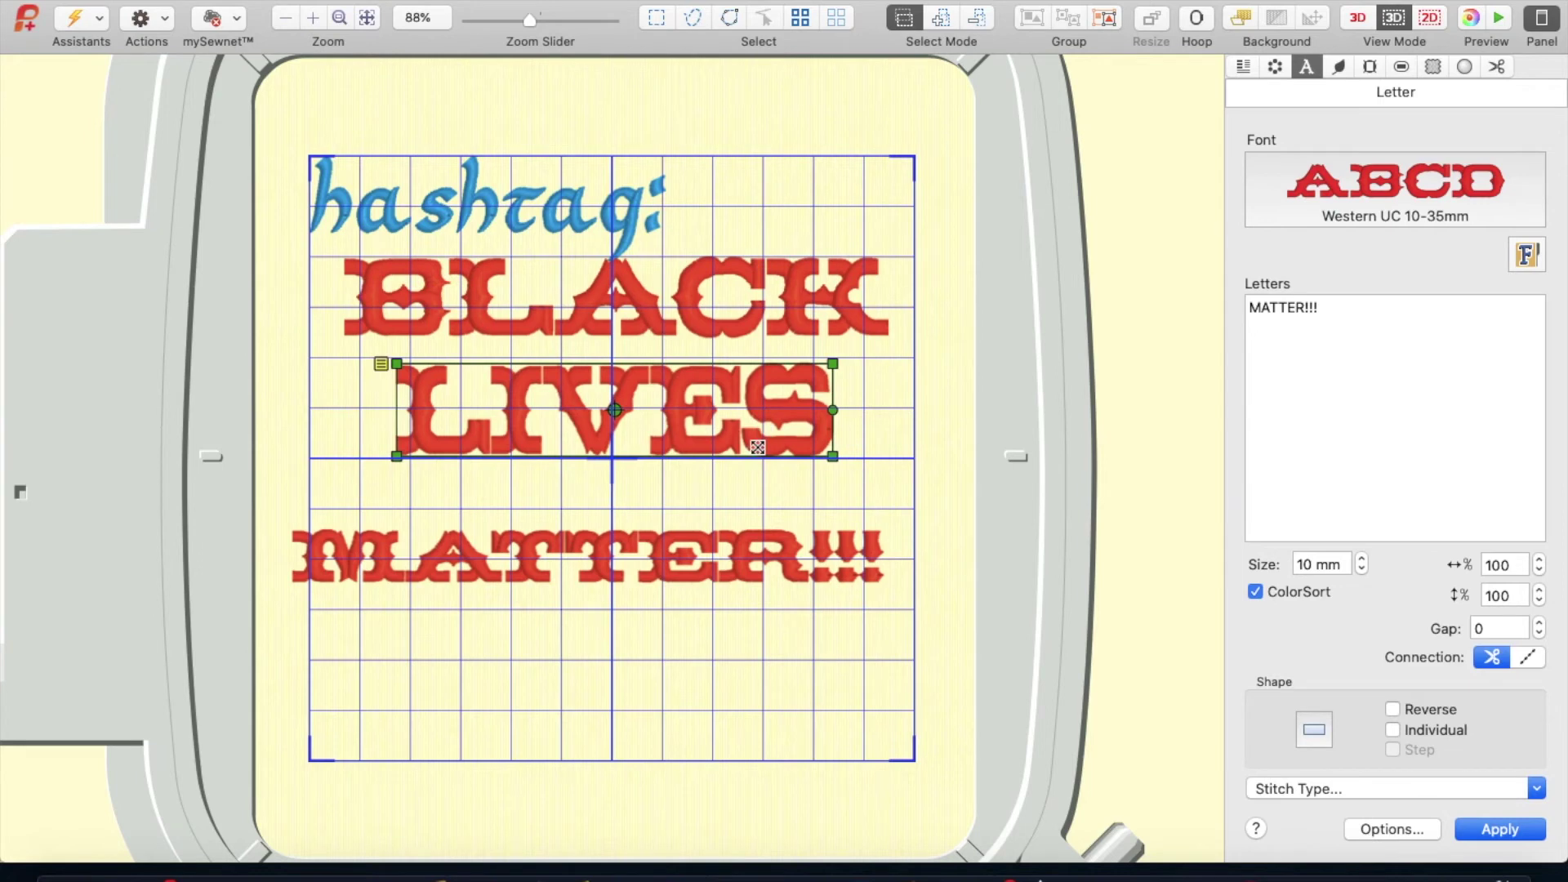
{"action": "left_click", "coordinate": [731, 558]}
{"action": "left_click_drag", "start_coordinate": [730, 558], "coordinate": [756, 503]}
{"action": "left_click_drag", "start_coordinate": [904, 549], "coordinate": [912, 572]}
{"action": "left_click", "coordinate": [735, 651]}
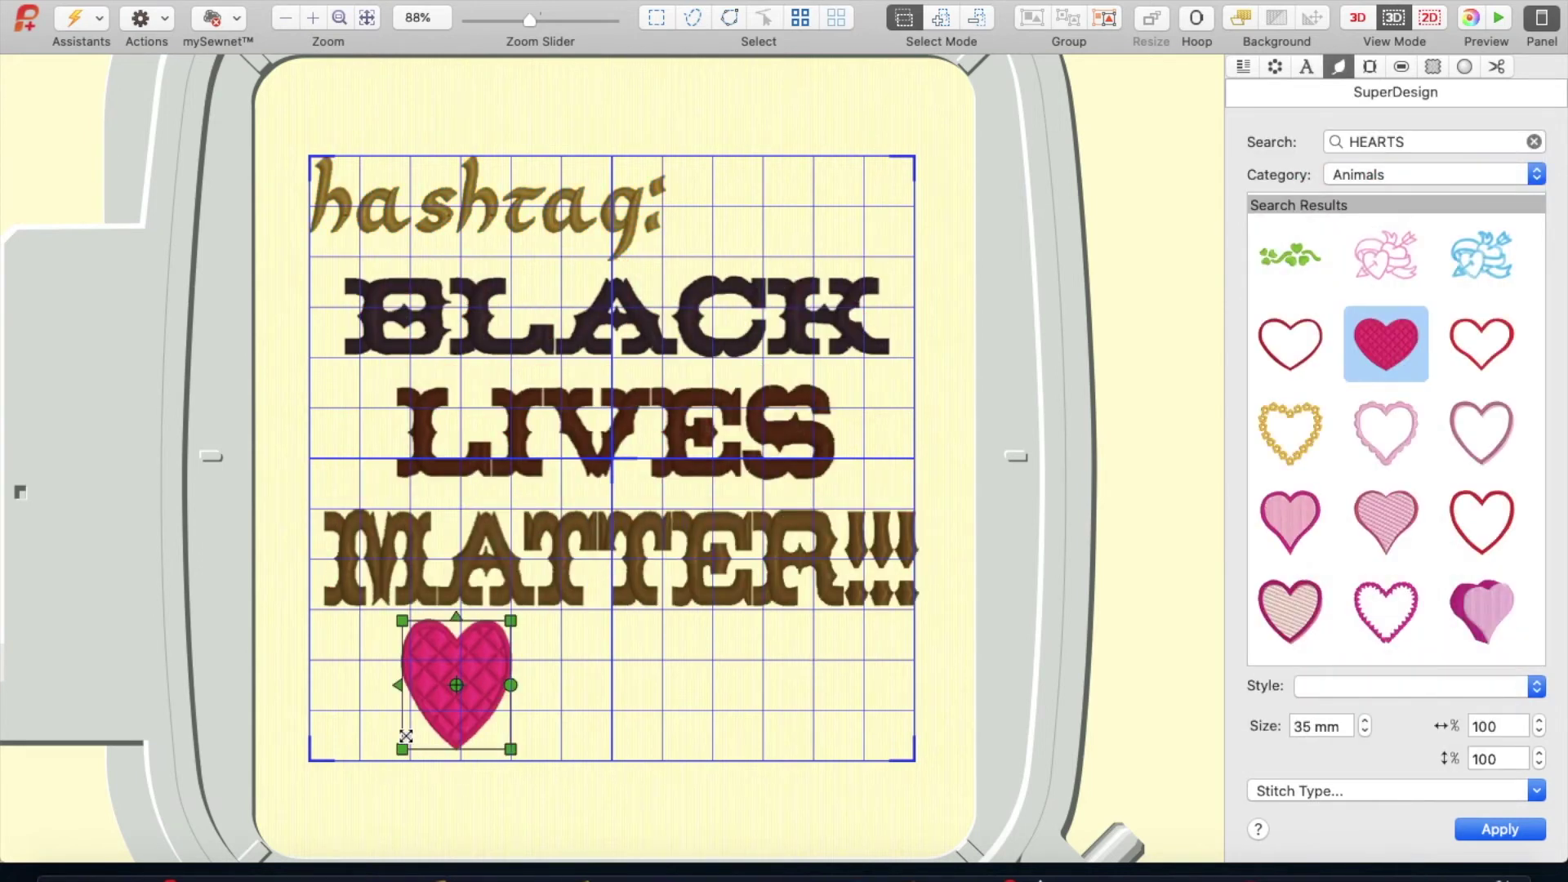
Step: Shorten the quilted heart below MATTER!!!, move one copy of it to the right and make another duplicate
{"action": "left_click_drag", "start_coordinate": [402, 752], "coordinate": [398, 722]}
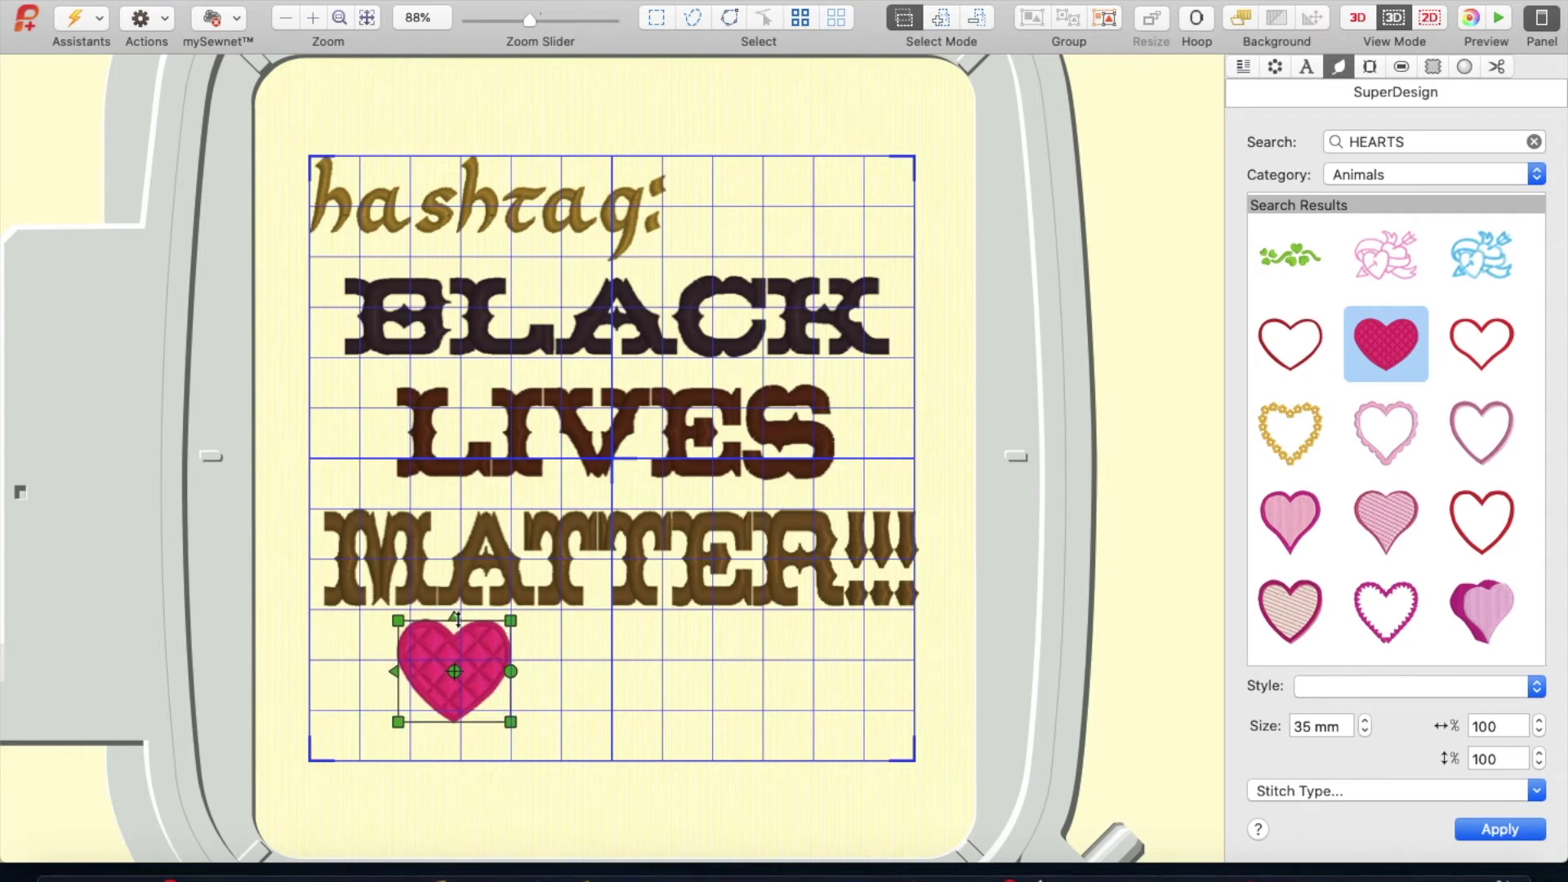
{"action": "right_click", "coordinate": [463, 685]}
{"action": "left_click", "coordinate": [508, 696]}
{"action": "left_click_drag", "start_coordinate": [508, 693], "coordinate": [763, 678]}
{"action": "right_click", "coordinate": [600, 686]}
{"action": "left_click", "coordinate": [653, 701]}
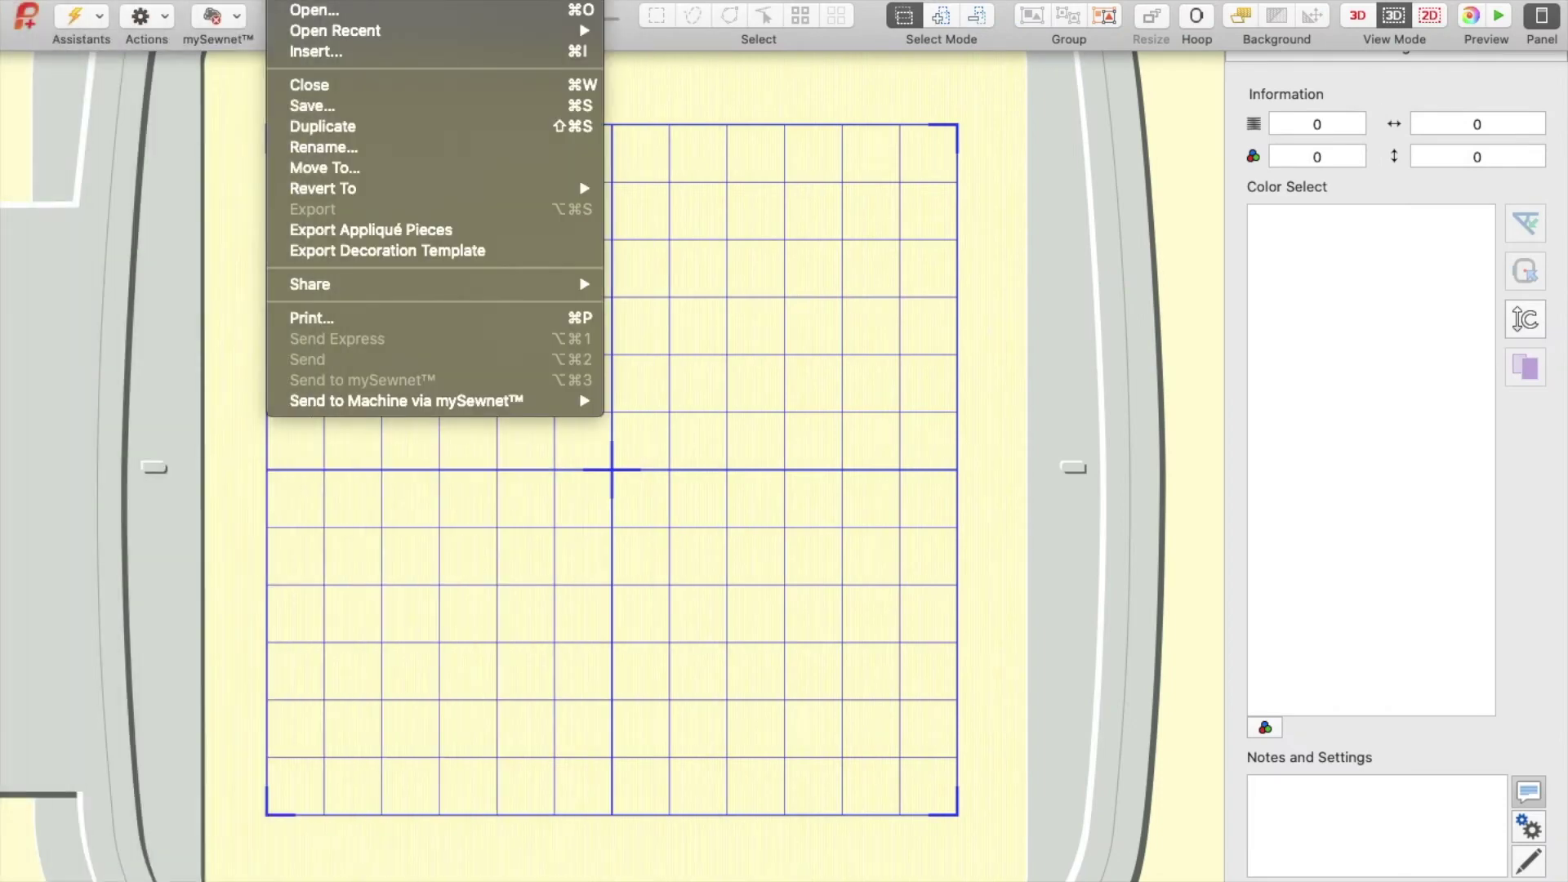
Step: Insert the elephant design 312210.vp4 from the PREMIER+ 2 ULTRA bonus designs folder
{"action": "left_click", "coordinate": [300, 52]}
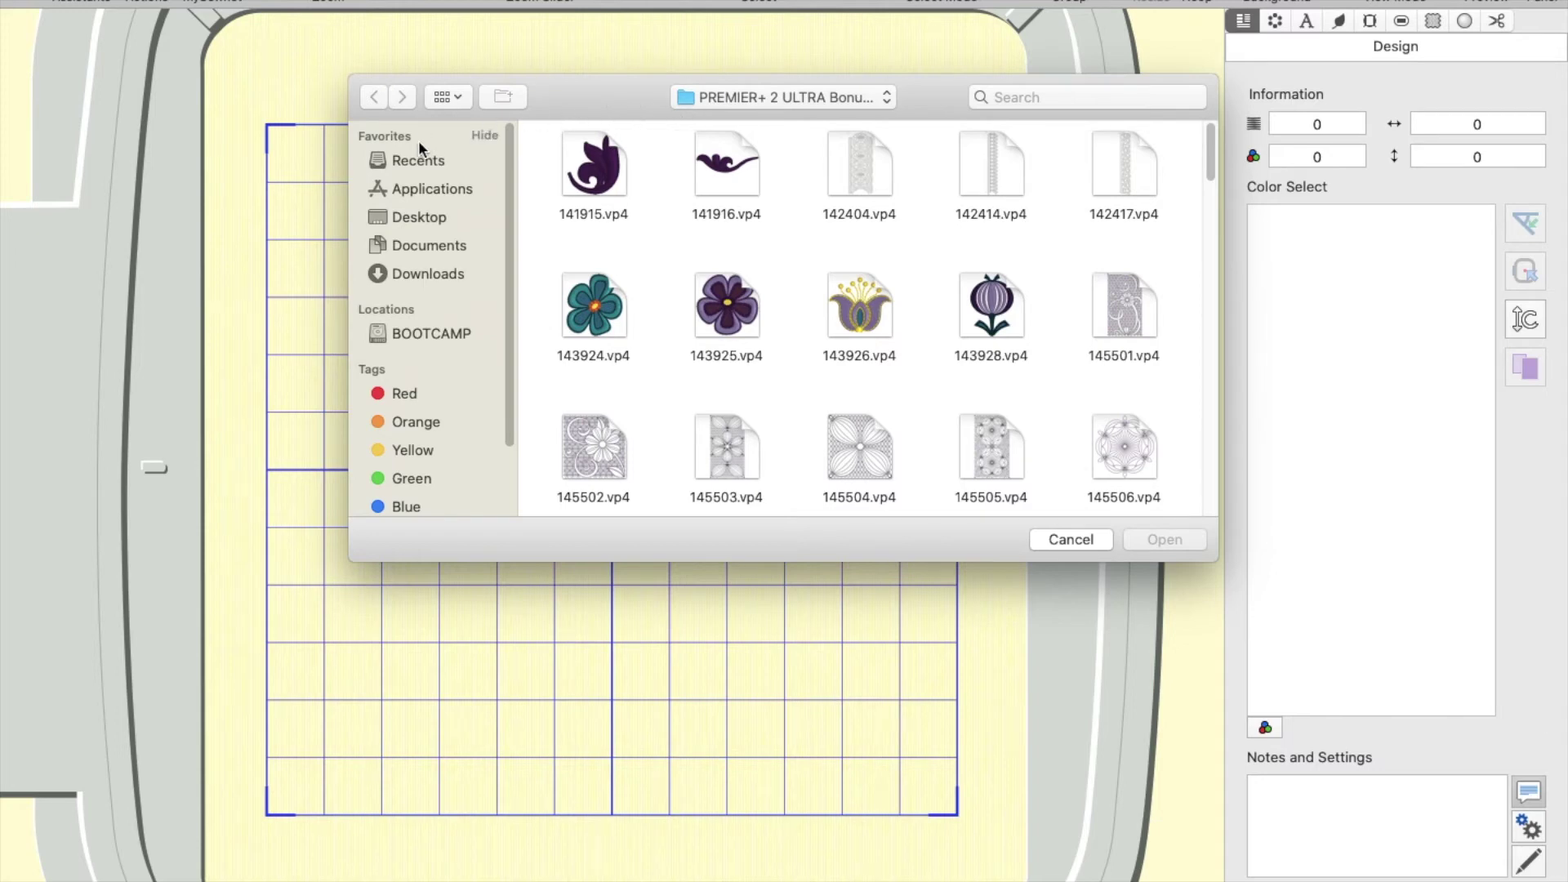
{"action": "scroll", "coordinate": [1208, 287], "scroll_direction": "down", "scroll_amount": 6}
{"action": "scroll", "coordinate": [1208, 287], "scroll_direction": "down", "scroll_amount": 20}
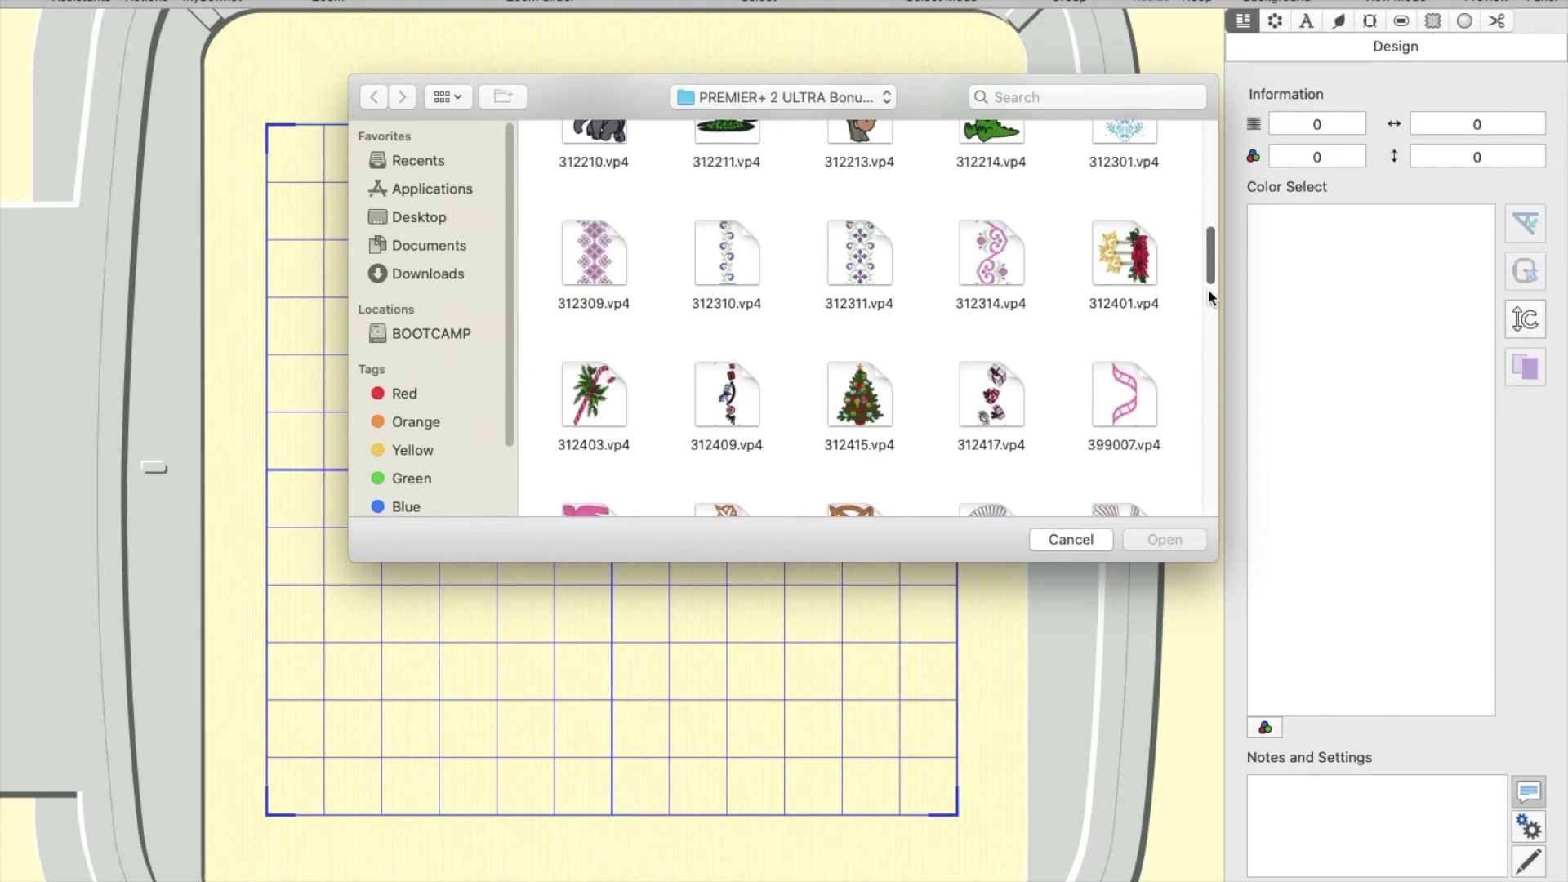
{"action": "scroll", "coordinate": [840, 444], "scroll_direction": "up", "scroll_amount": 10}
{"action": "scroll", "coordinate": [840, 444], "scroll_direction": "up", "scroll_amount": 15}
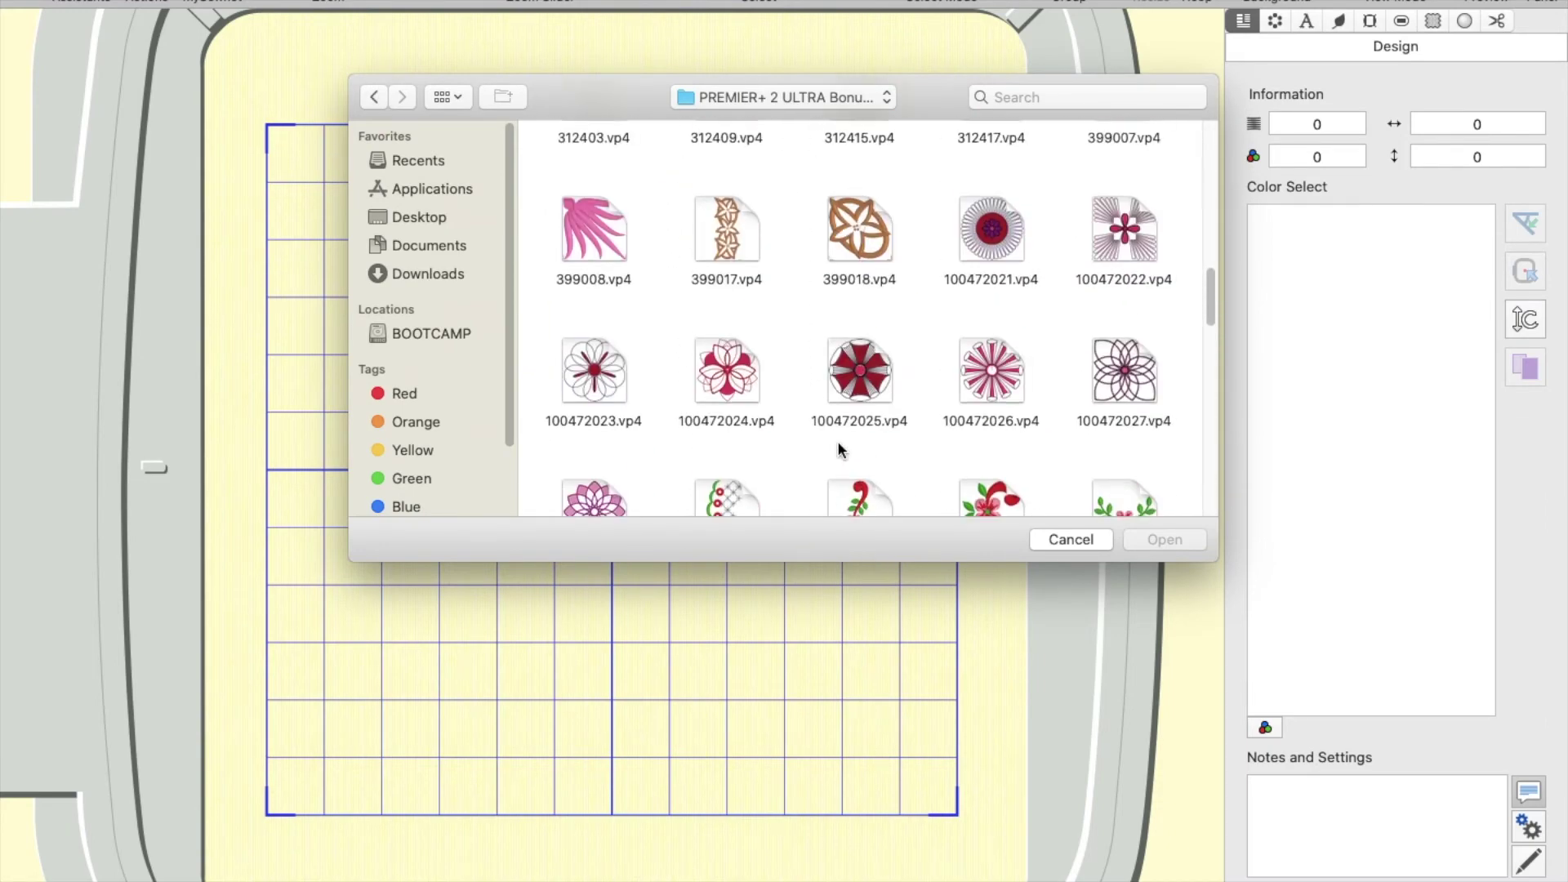
{"action": "left_click", "coordinate": [599, 335]}
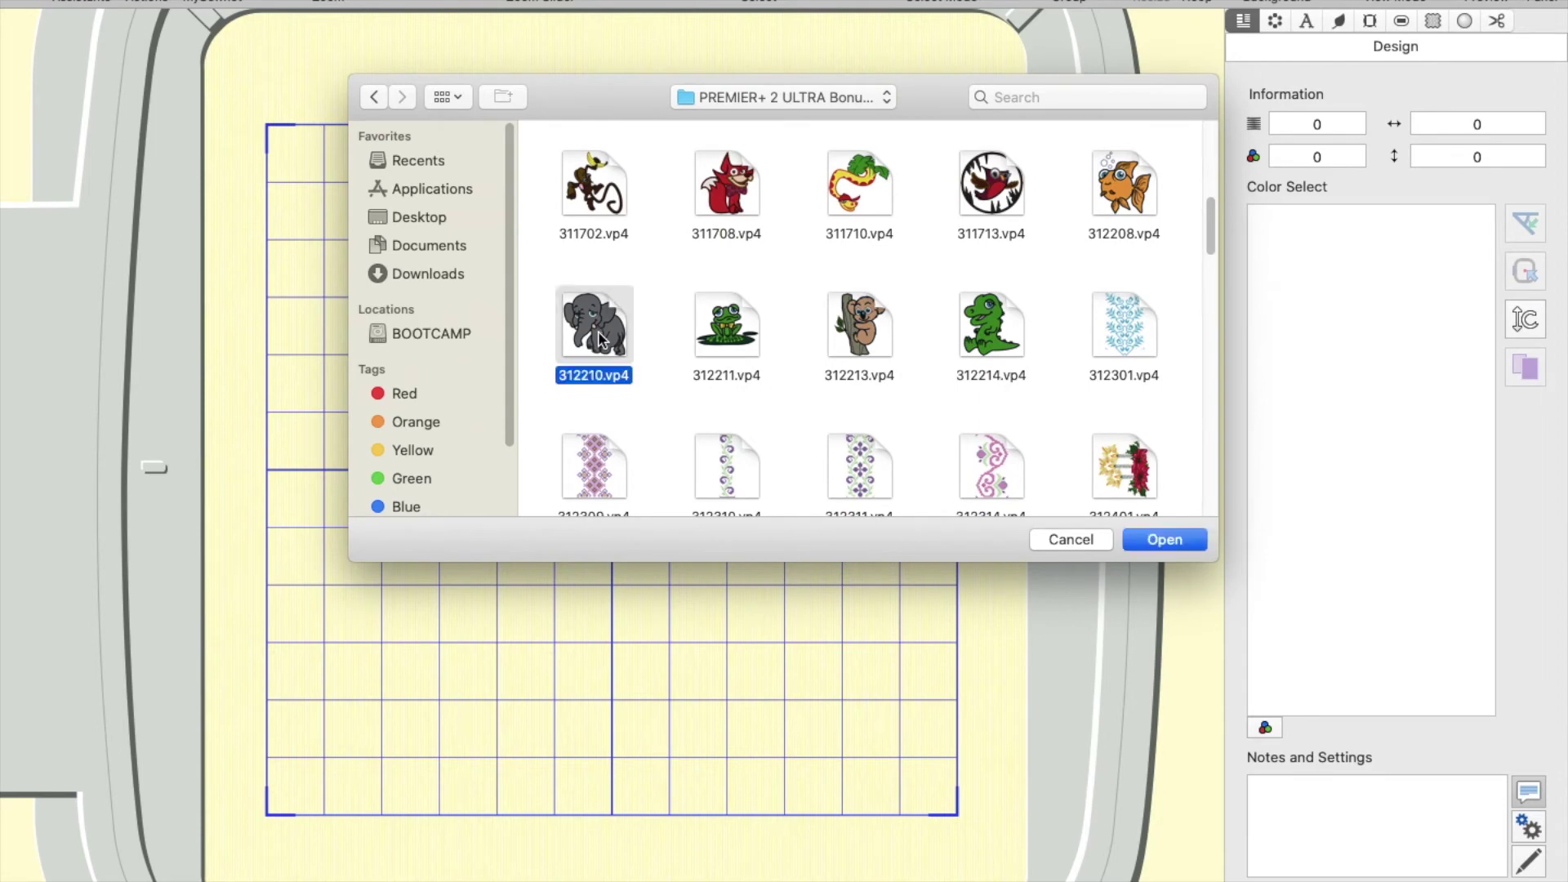
{"action": "left_click", "coordinate": [1146, 542]}
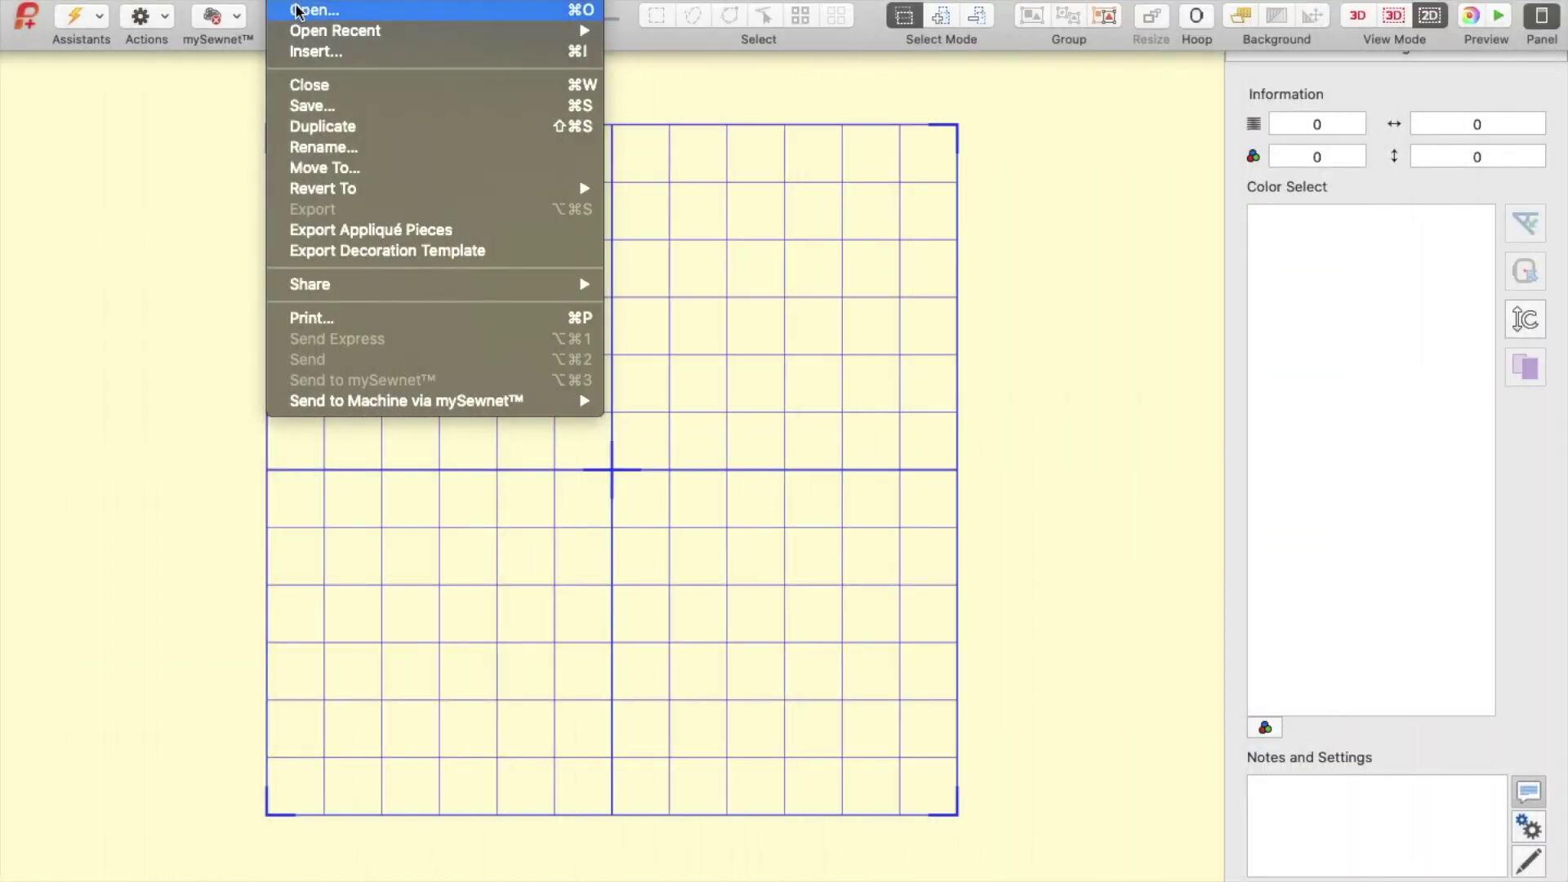
Step: Open the saved BLM3COPY design from the Documents folder
{"action": "left_click", "coordinate": [298, 10]}
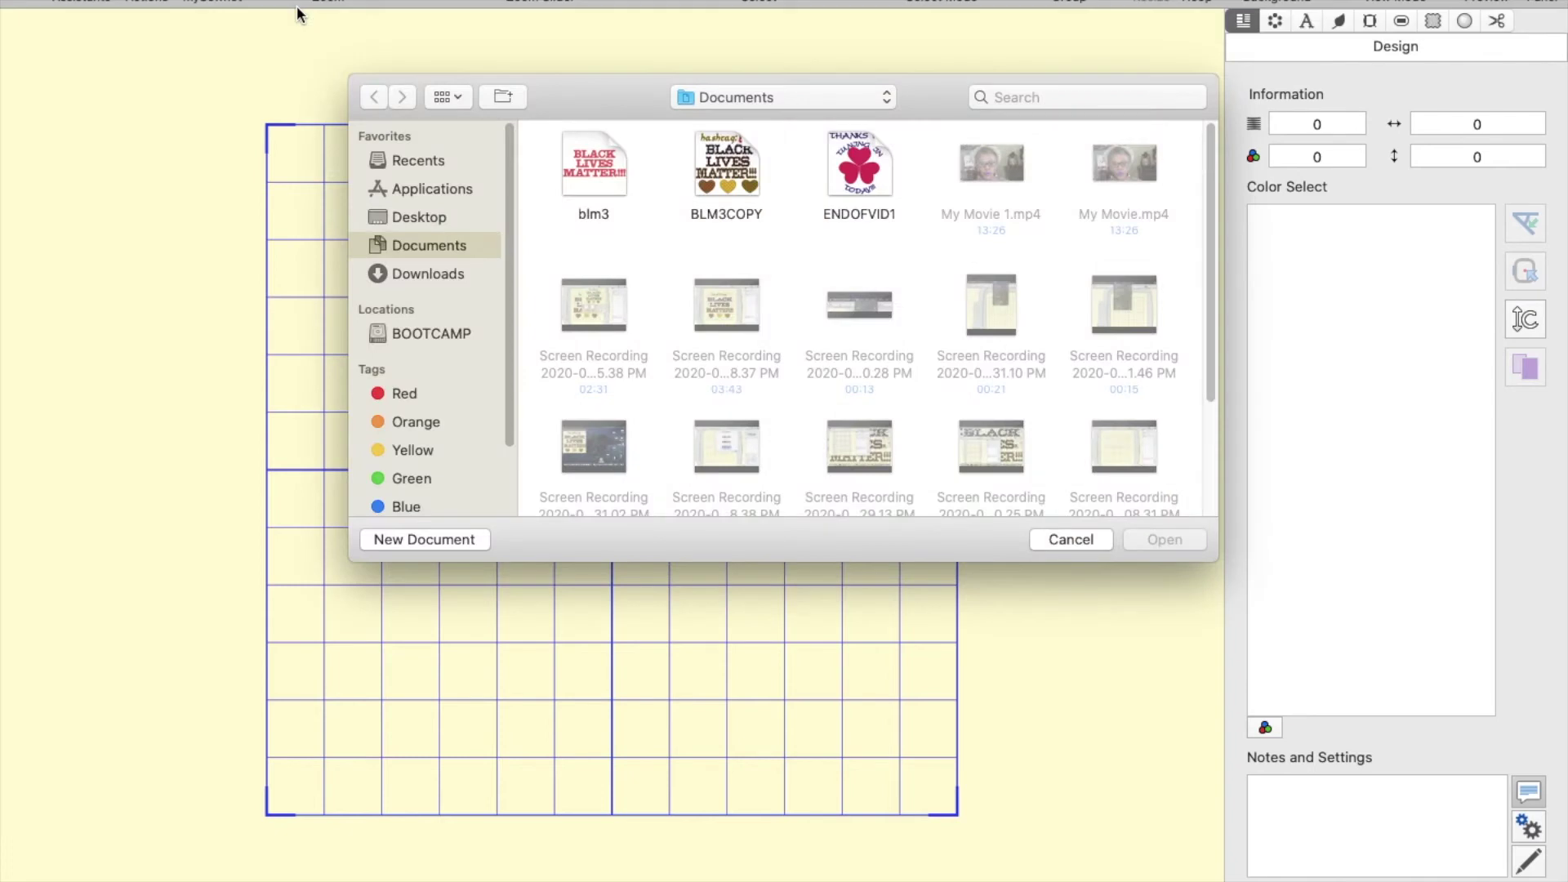
{"action": "left_click", "coordinate": [729, 191]}
{"action": "left_click", "coordinate": [1145, 544]}
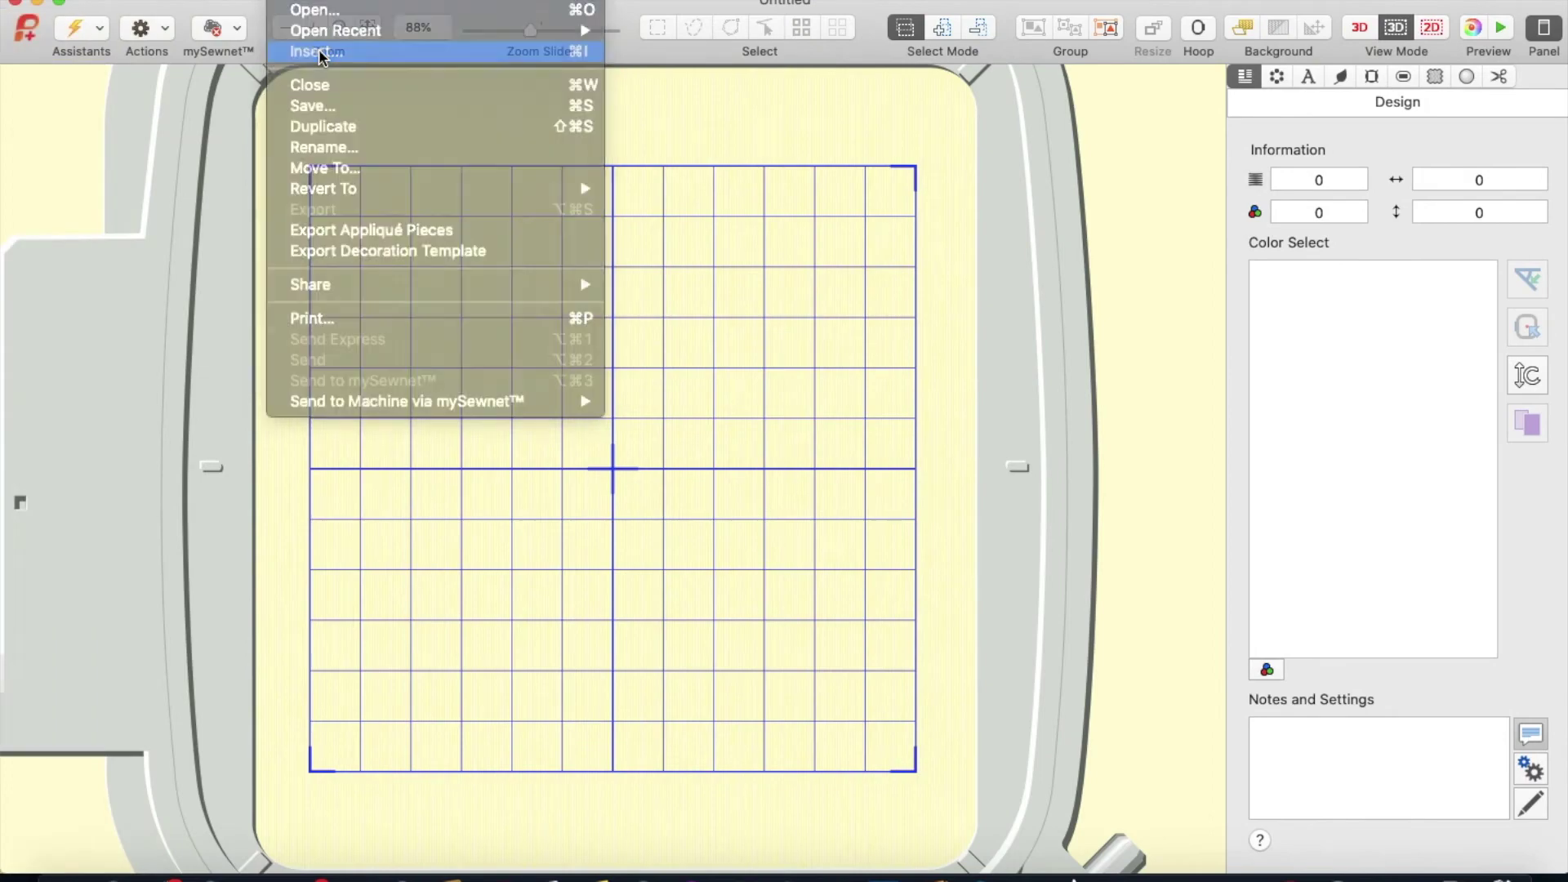
Step: Insert the C2_RosesApplique.vp4 design from the Stitch folder into the untitled document
{"action": "left_click", "coordinate": [343, 49]}
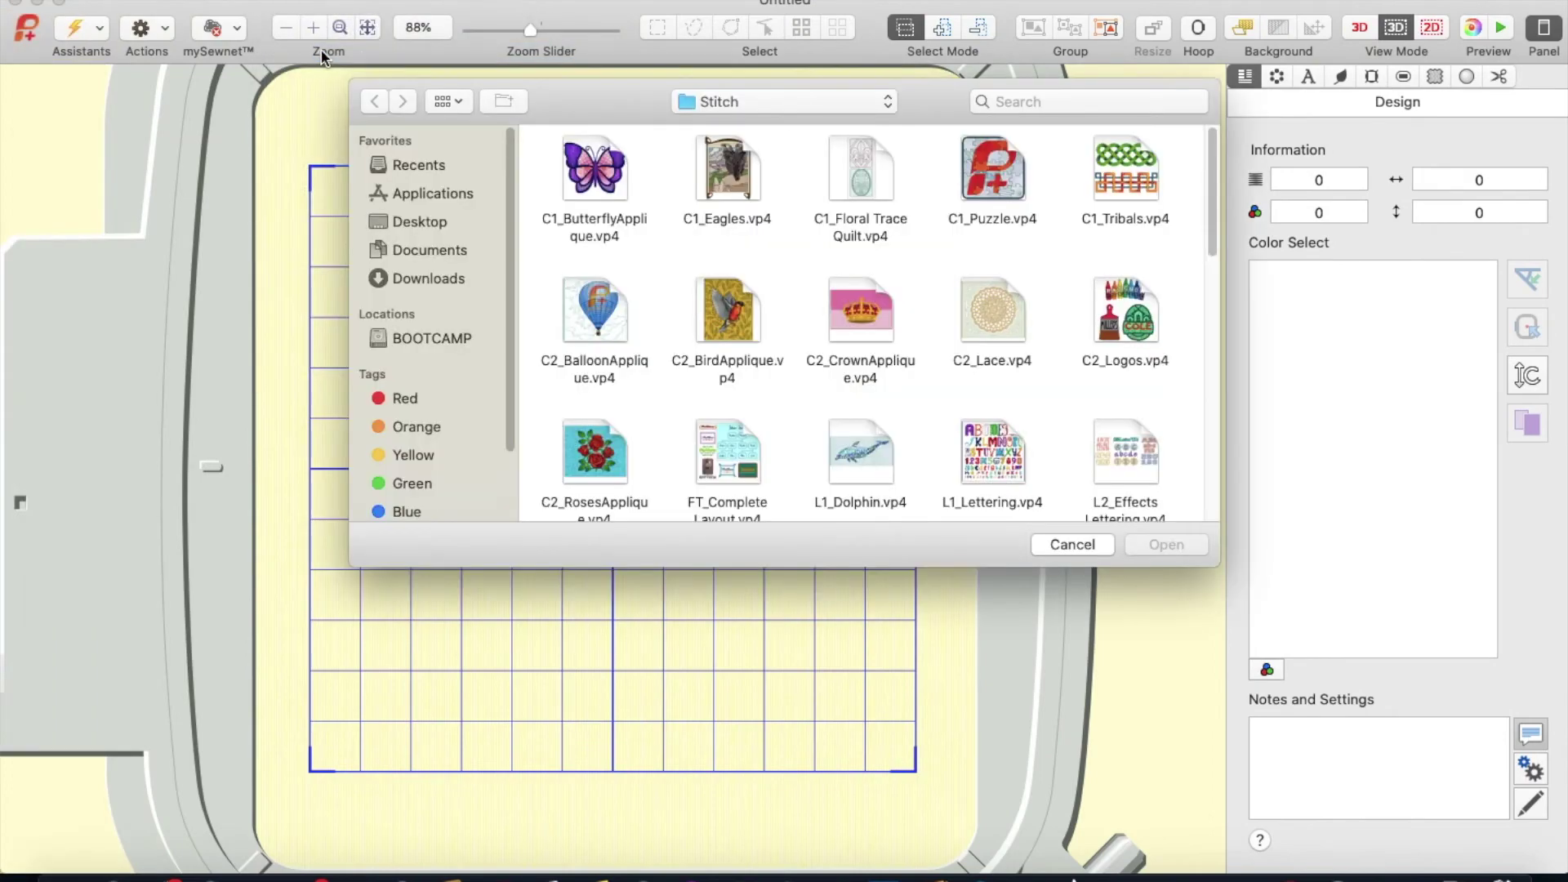
{"action": "scroll", "coordinate": [715, 394], "scroll_direction": "down", "scroll_amount": 3}
{"action": "left_click", "coordinate": [608, 372]}
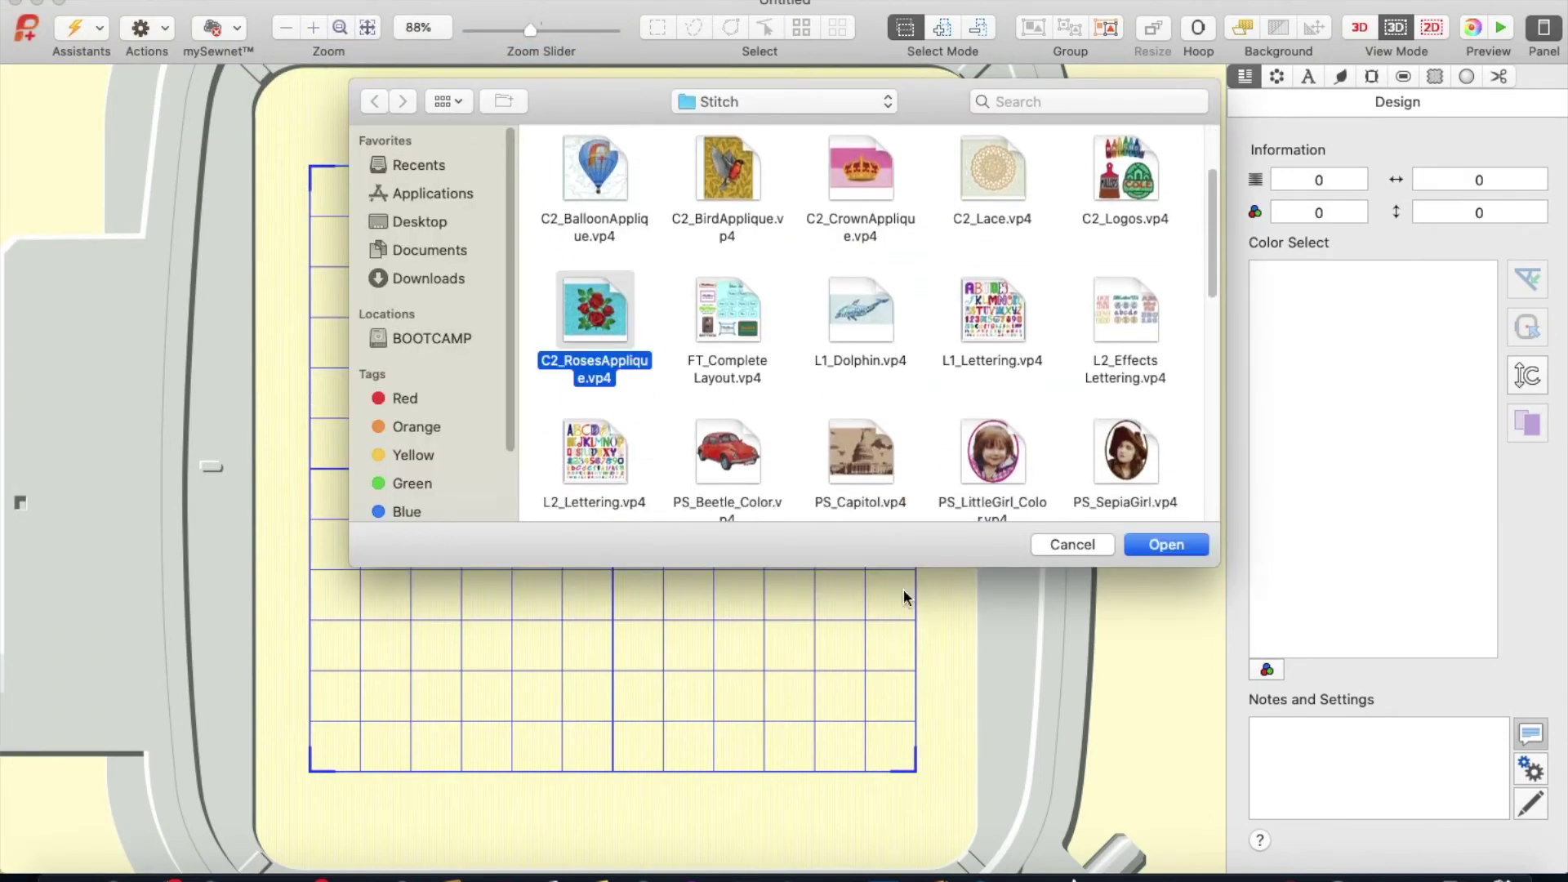
{"action": "left_click", "coordinate": [1155, 545]}
Step: Change the hoop to 360mm x 200mm - Designer Royal Hoop with natural orientation
{"action": "left_click", "coordinate": [1198, 29]}
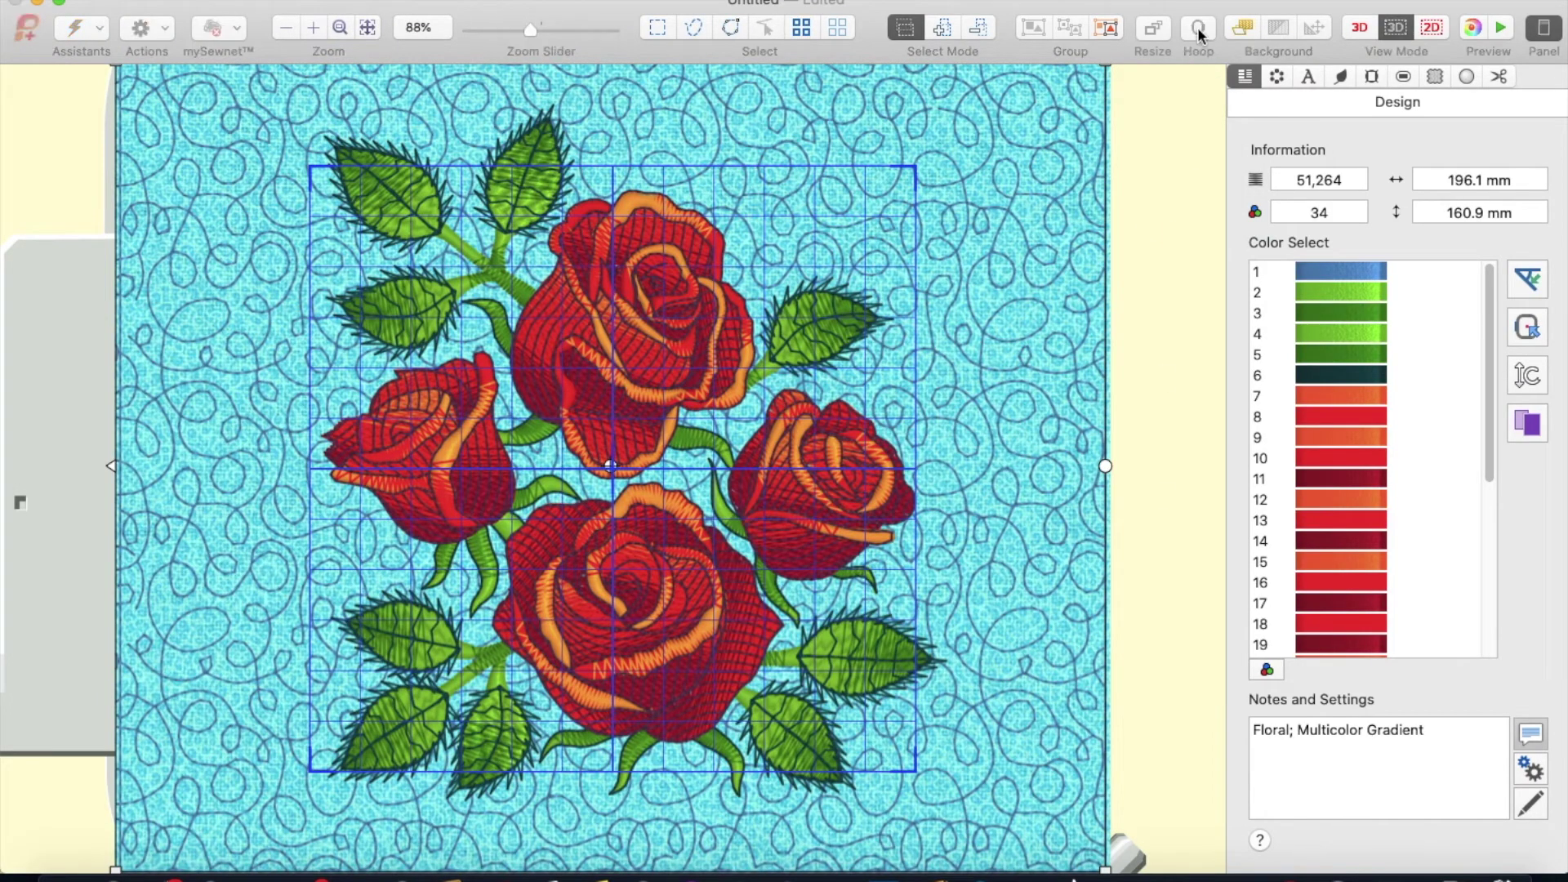
{"action": "left_click_drag", "start_coordinate": [1036, 151], "coordinate": [1039, 258]}
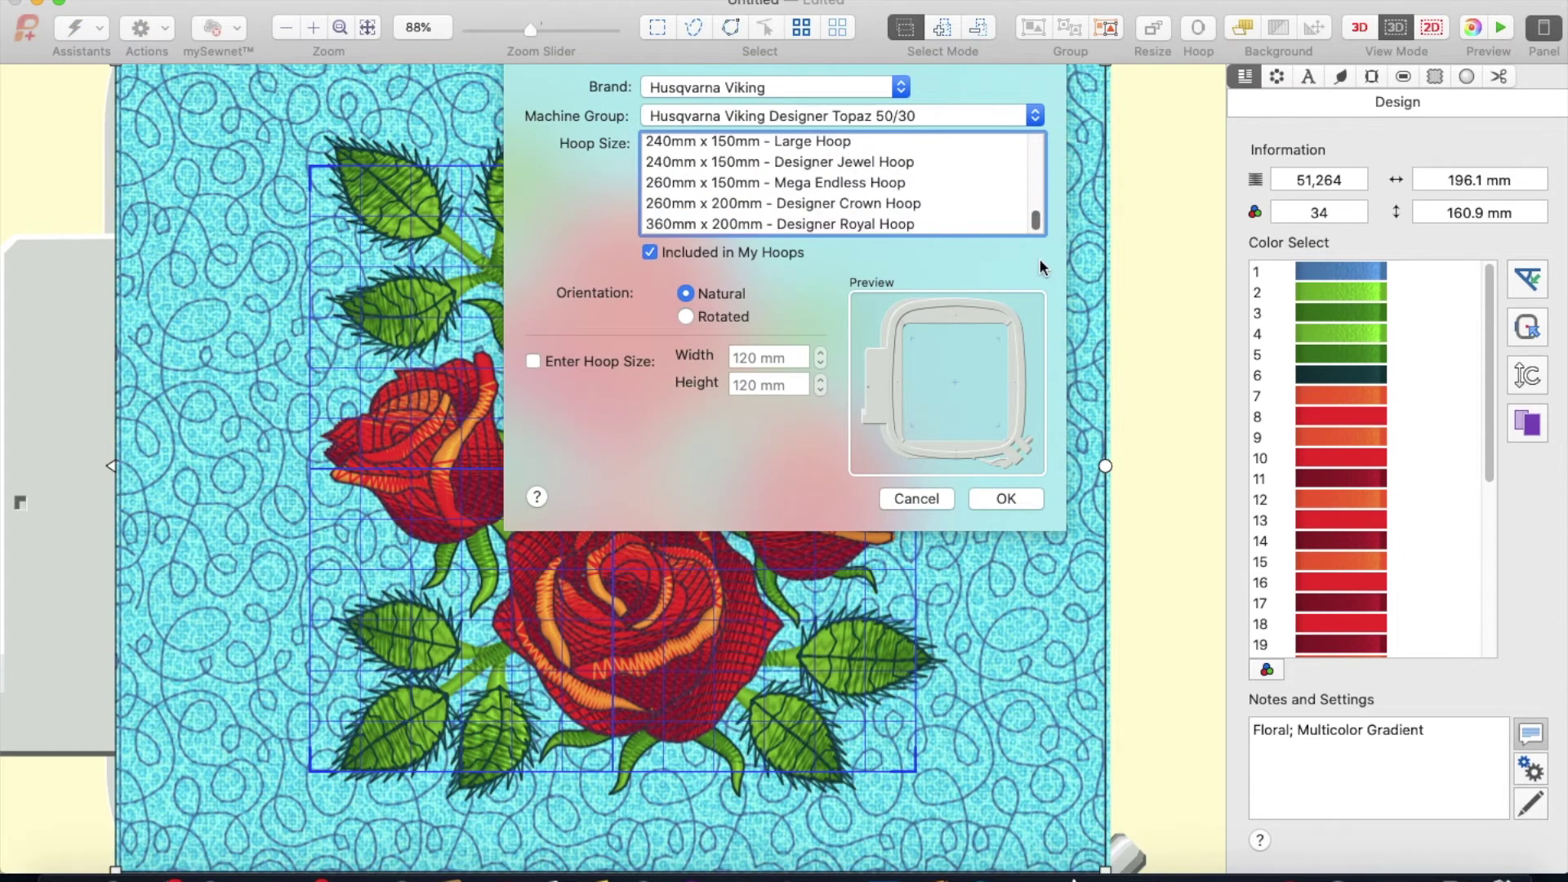
{"action": "left_click", "coordinate": [842, 223]}
{"action": "left_click", "coordinate": [1013, 499]}
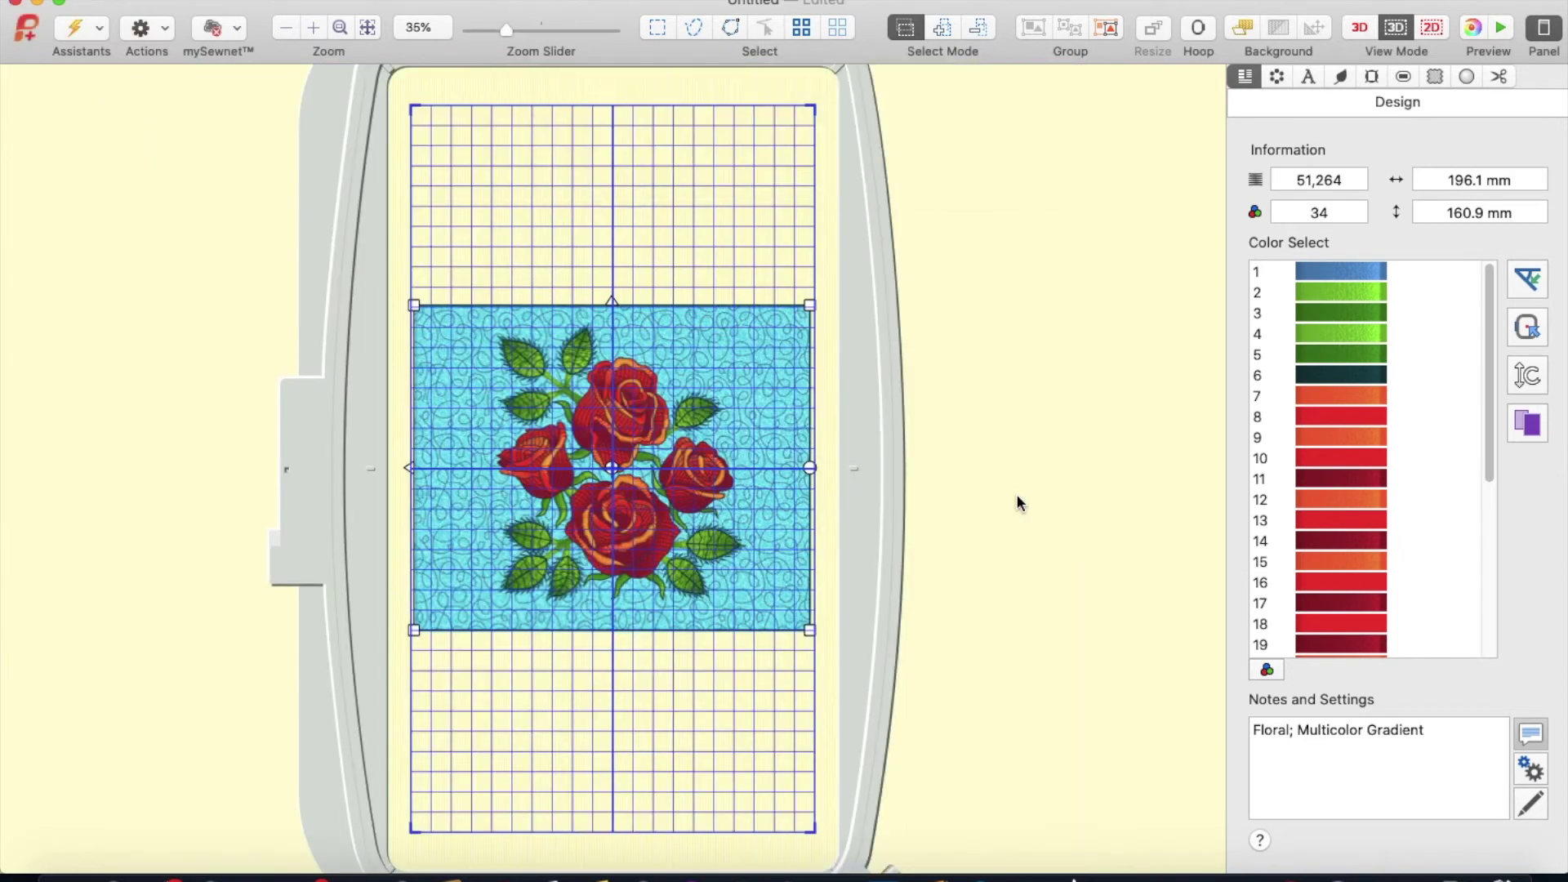
Step: Close the untitled roses document without saving it and open the BLM2 design from My Designs
{"action": "left_click", "coordinate": [286, 0]}
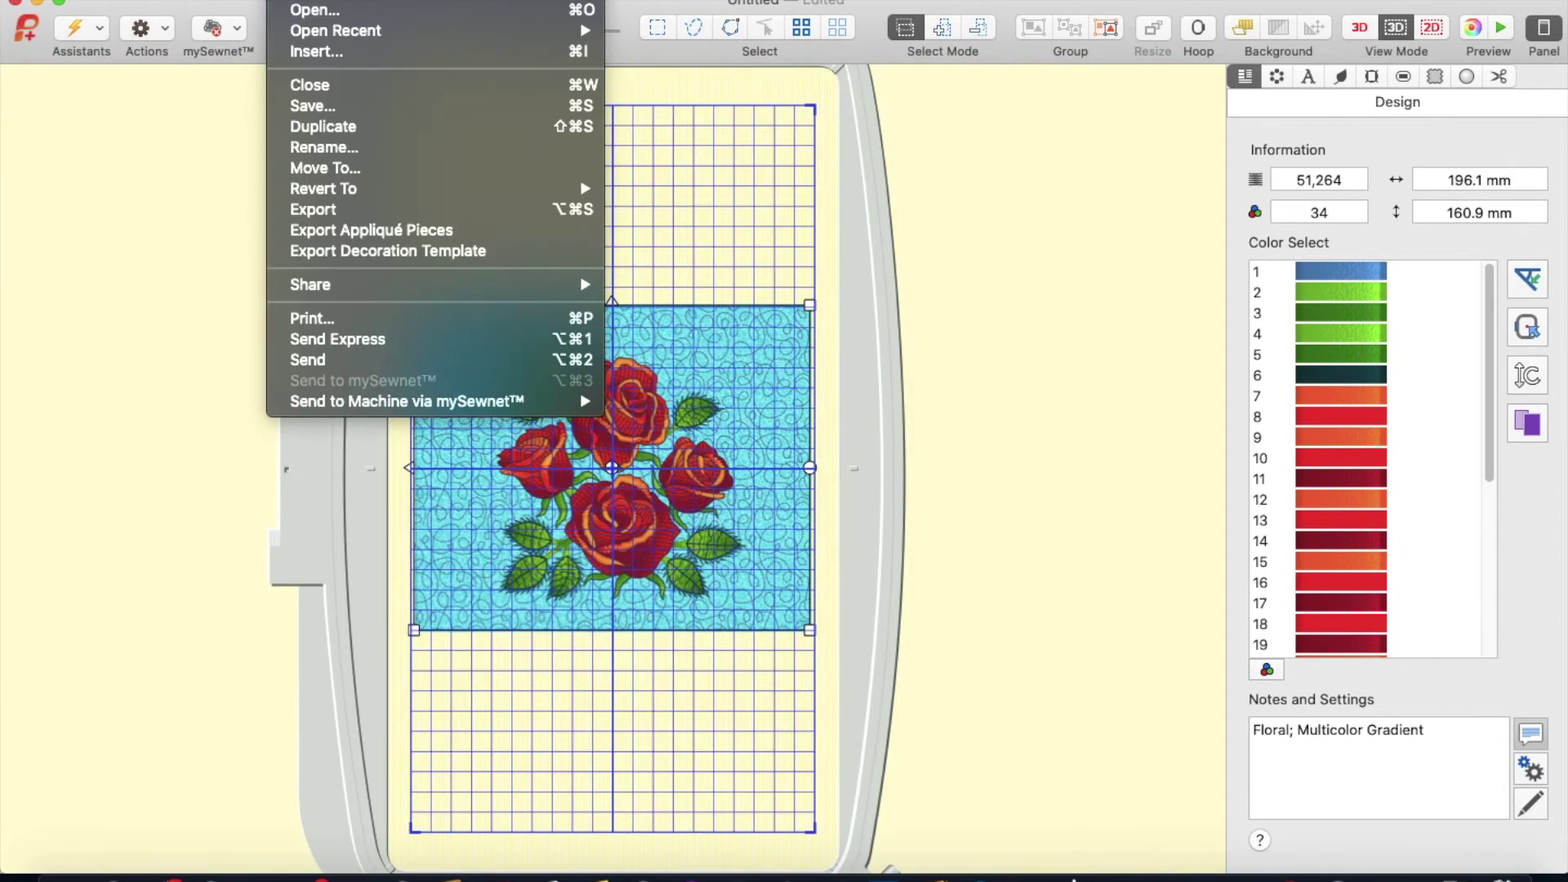
{"action": "left_click", "coordinate": [303, 87]}
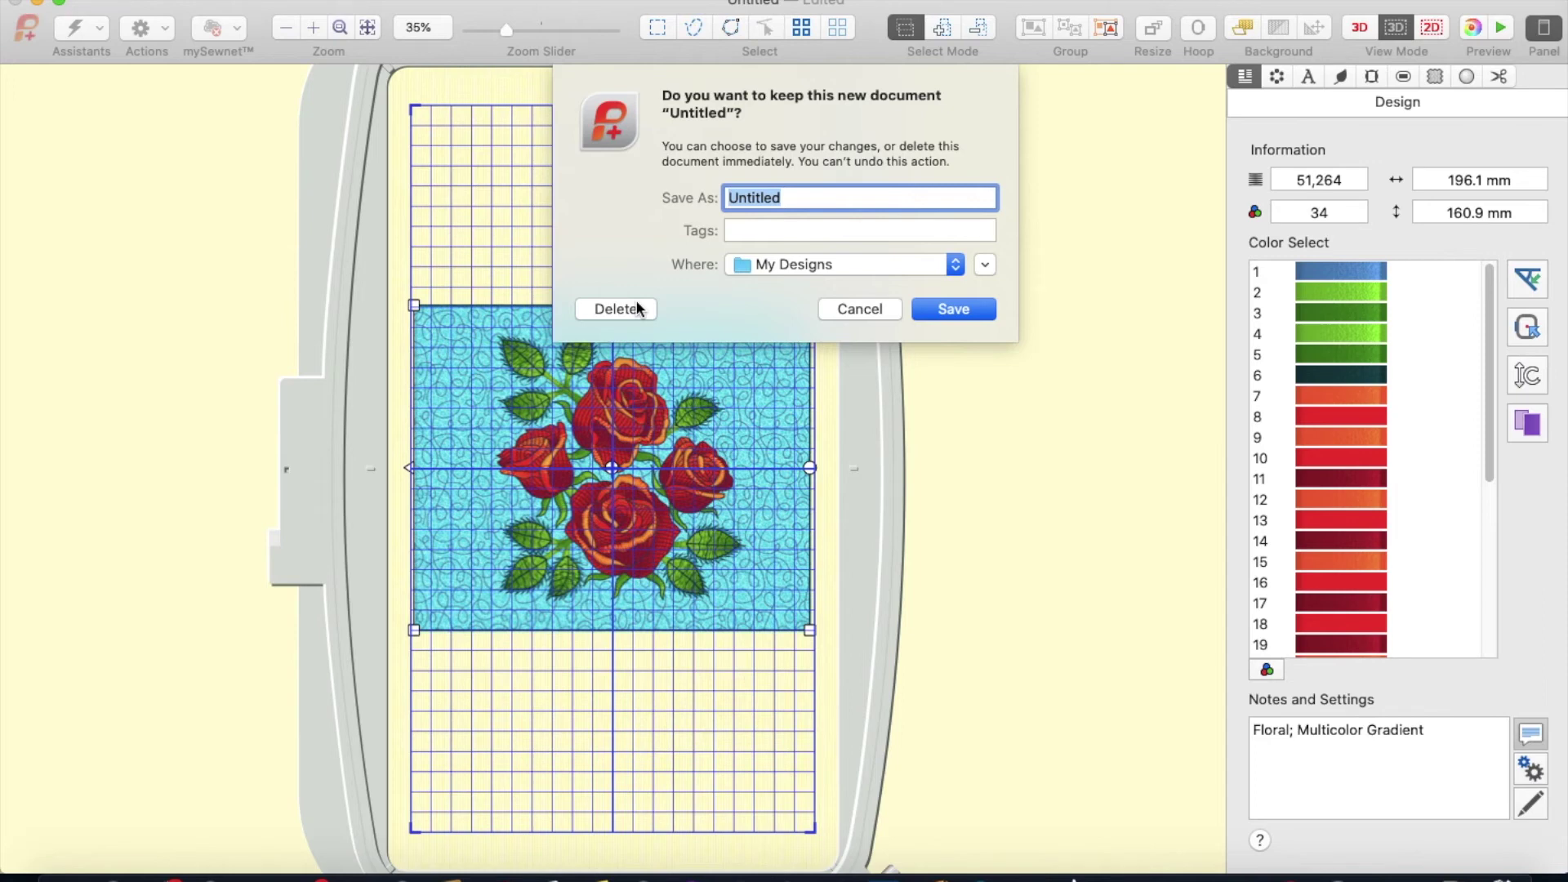
{"action": "left_click", "coordinate": [636, 309]}
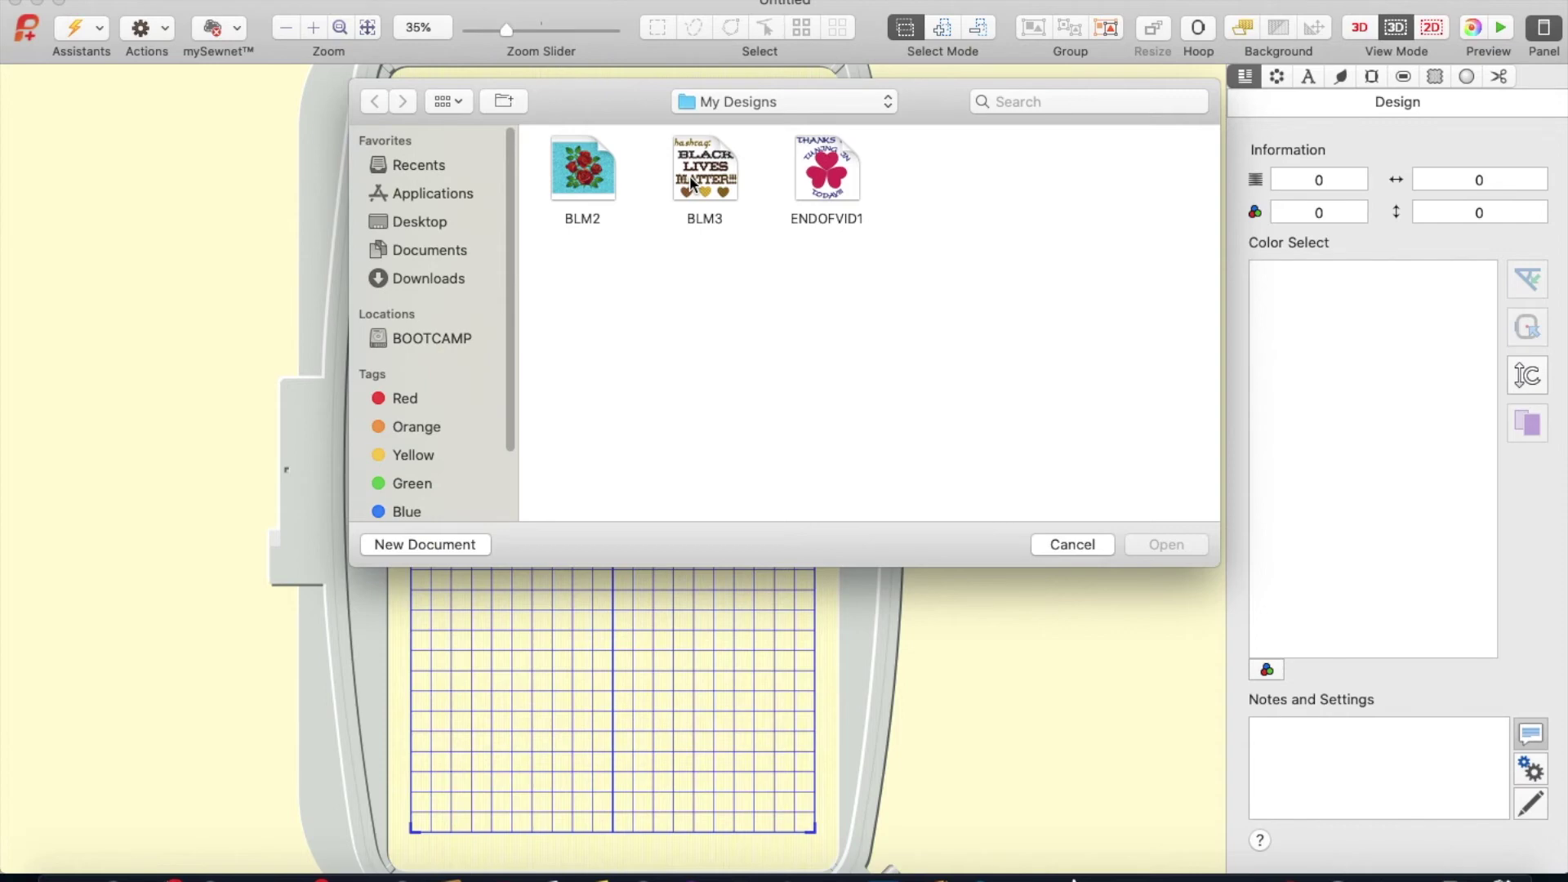
{"action": "left_click", "coordinate": [586, 181]}
{"action": "left_click", "coordinate": [1155, 546]}
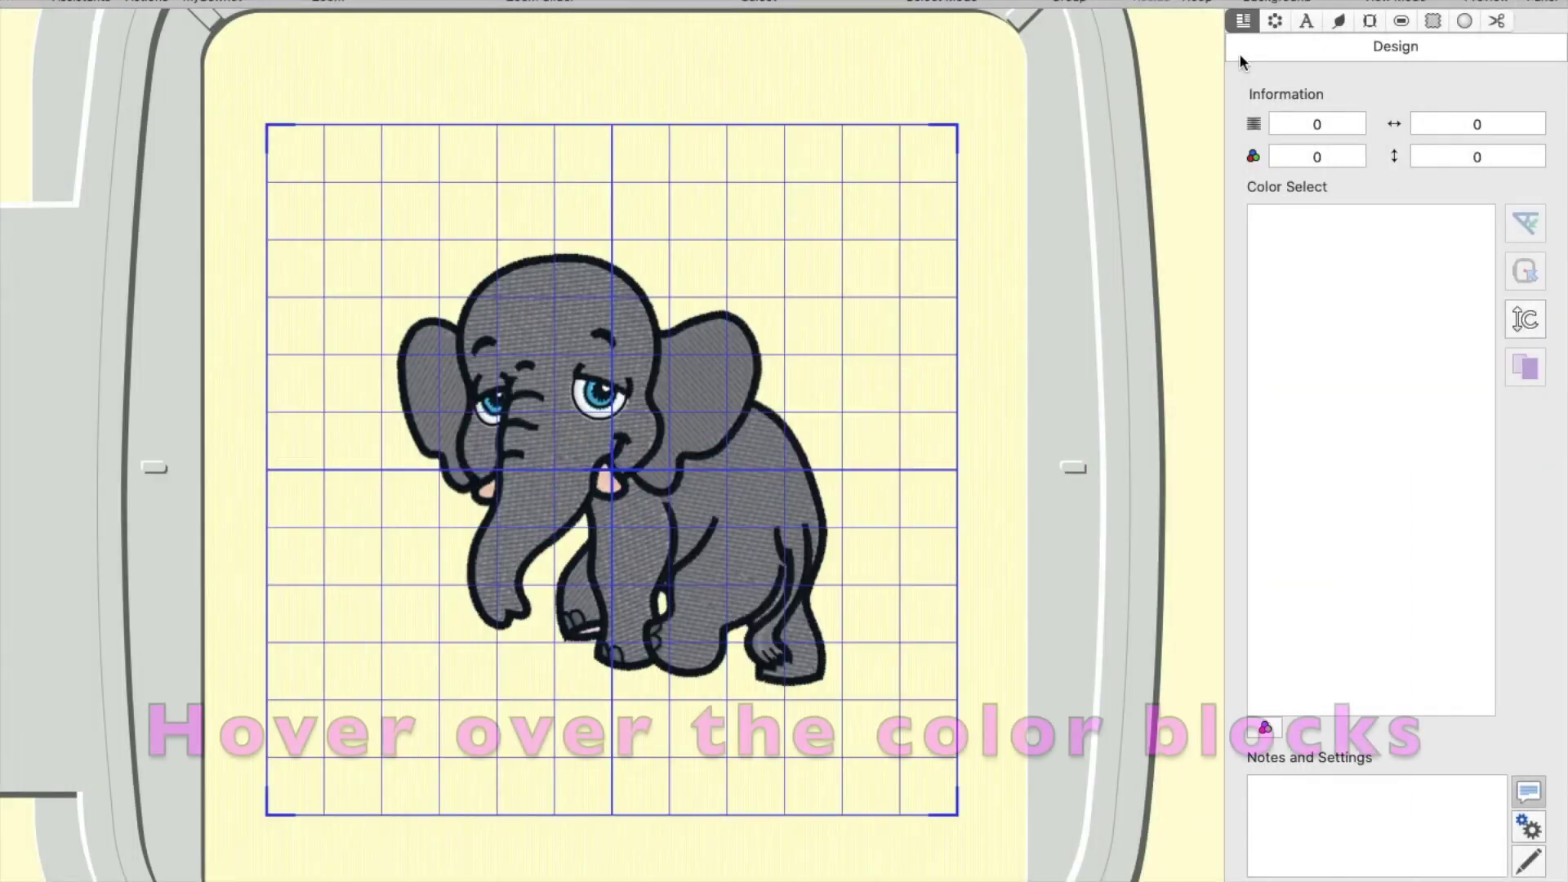
Step: Select the elephant design and examine where each of its thread colors is used
{"action": "left_click", "coordinate": [722, 514]}
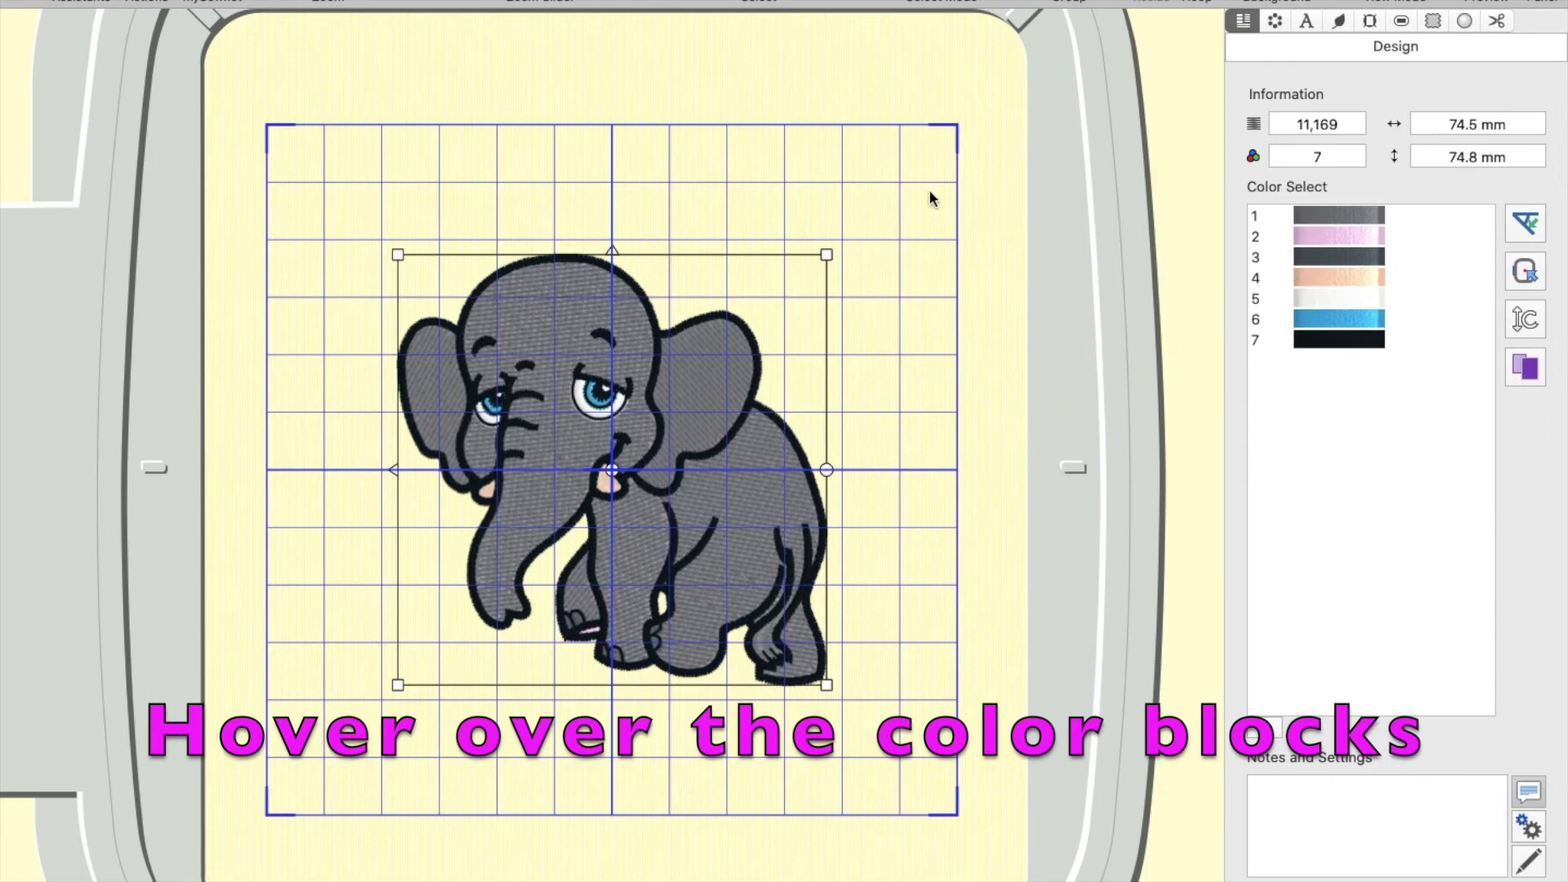
{"action": "mouse_move", "coordinate": [1327, 211]}
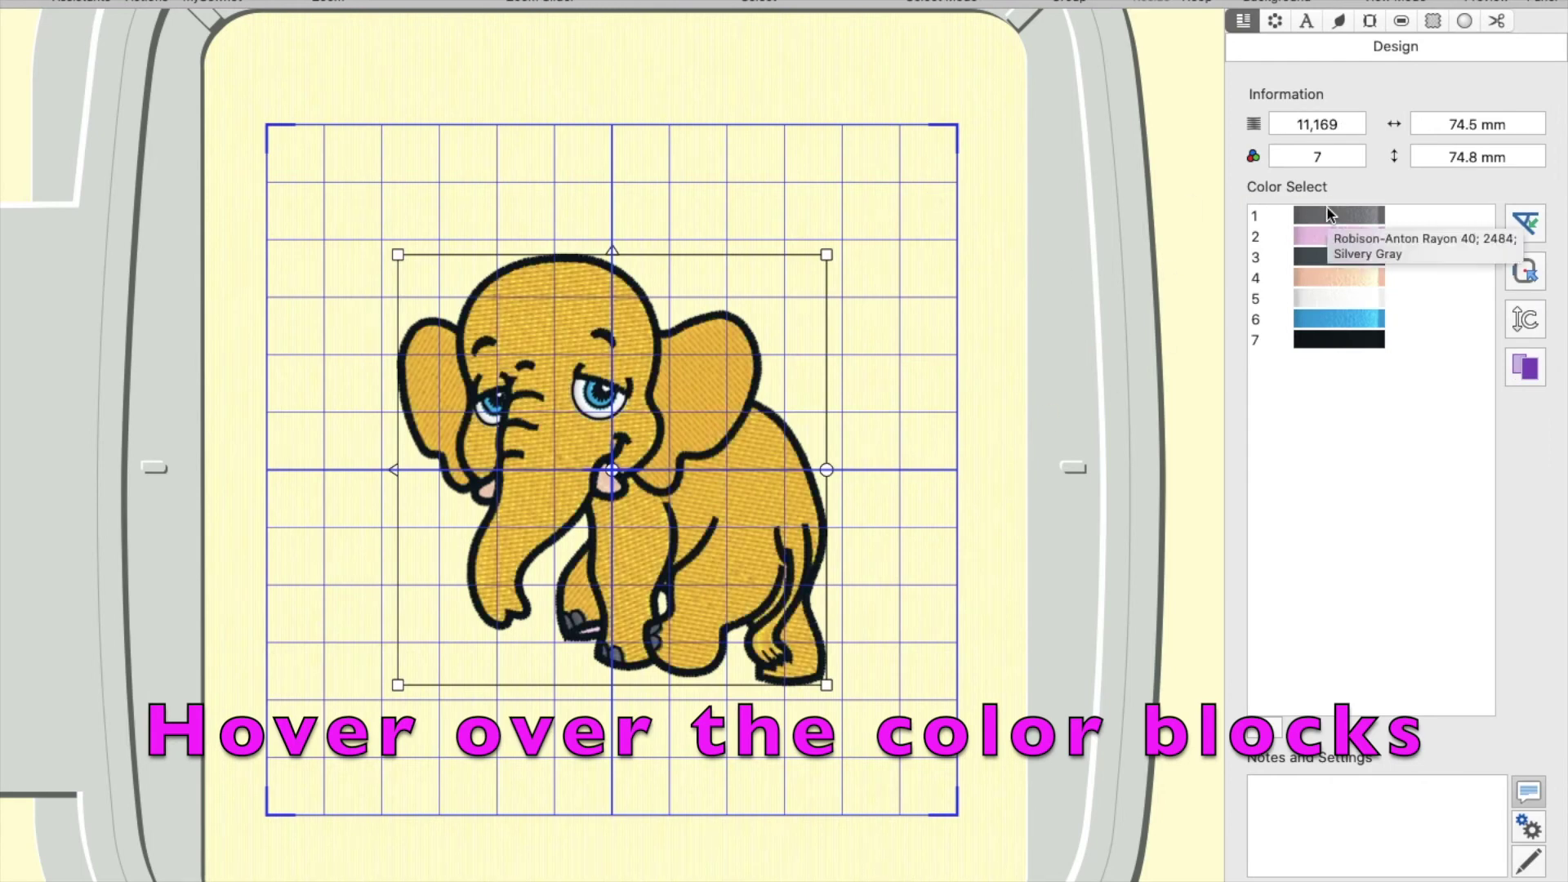
{"action": "mouse_move", "coordinate": [1320, 242]}
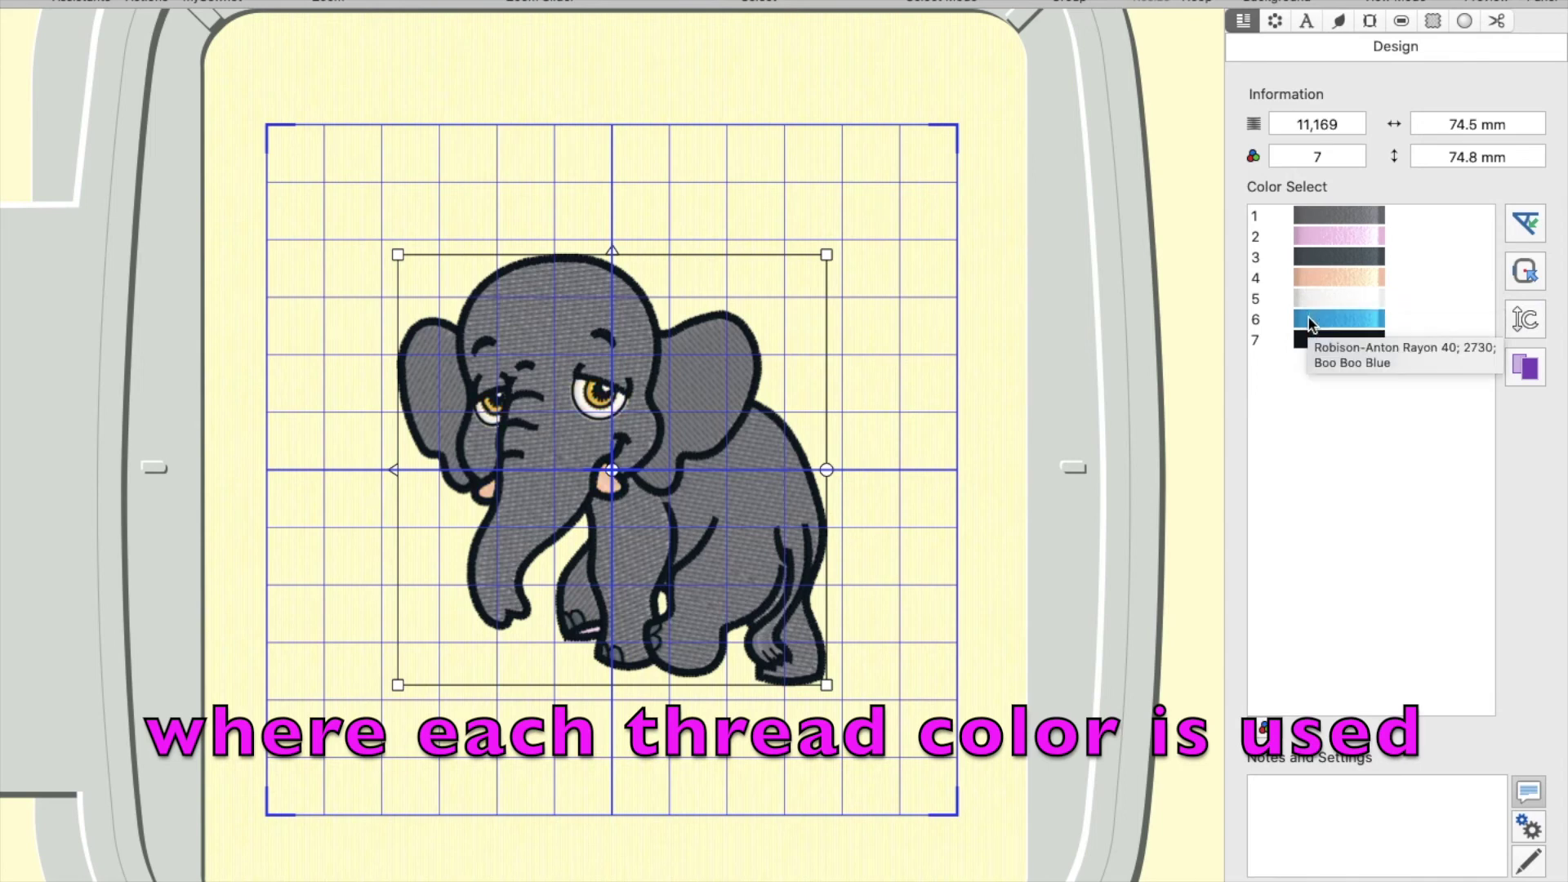
{"action": "mouse_move", "coordinate": [1309, 344]}
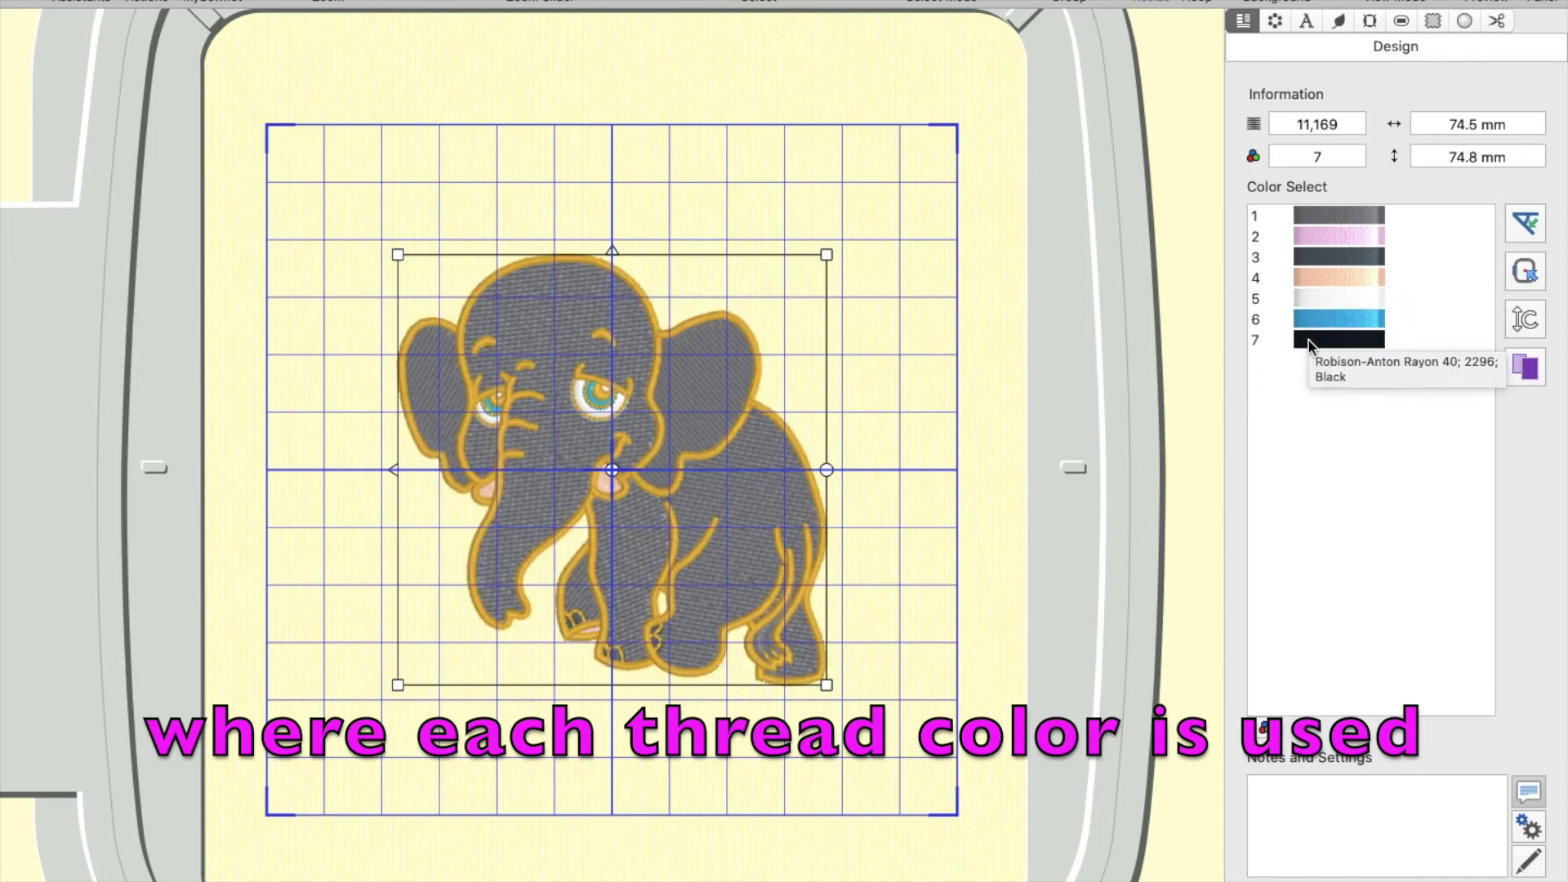
Step: Inspect the thread definitions of the elephant's color blocks 1, 2, 3 and 6, keeping each thread as it is
{"action": "double_click", "coordinate": [1364, 214]}
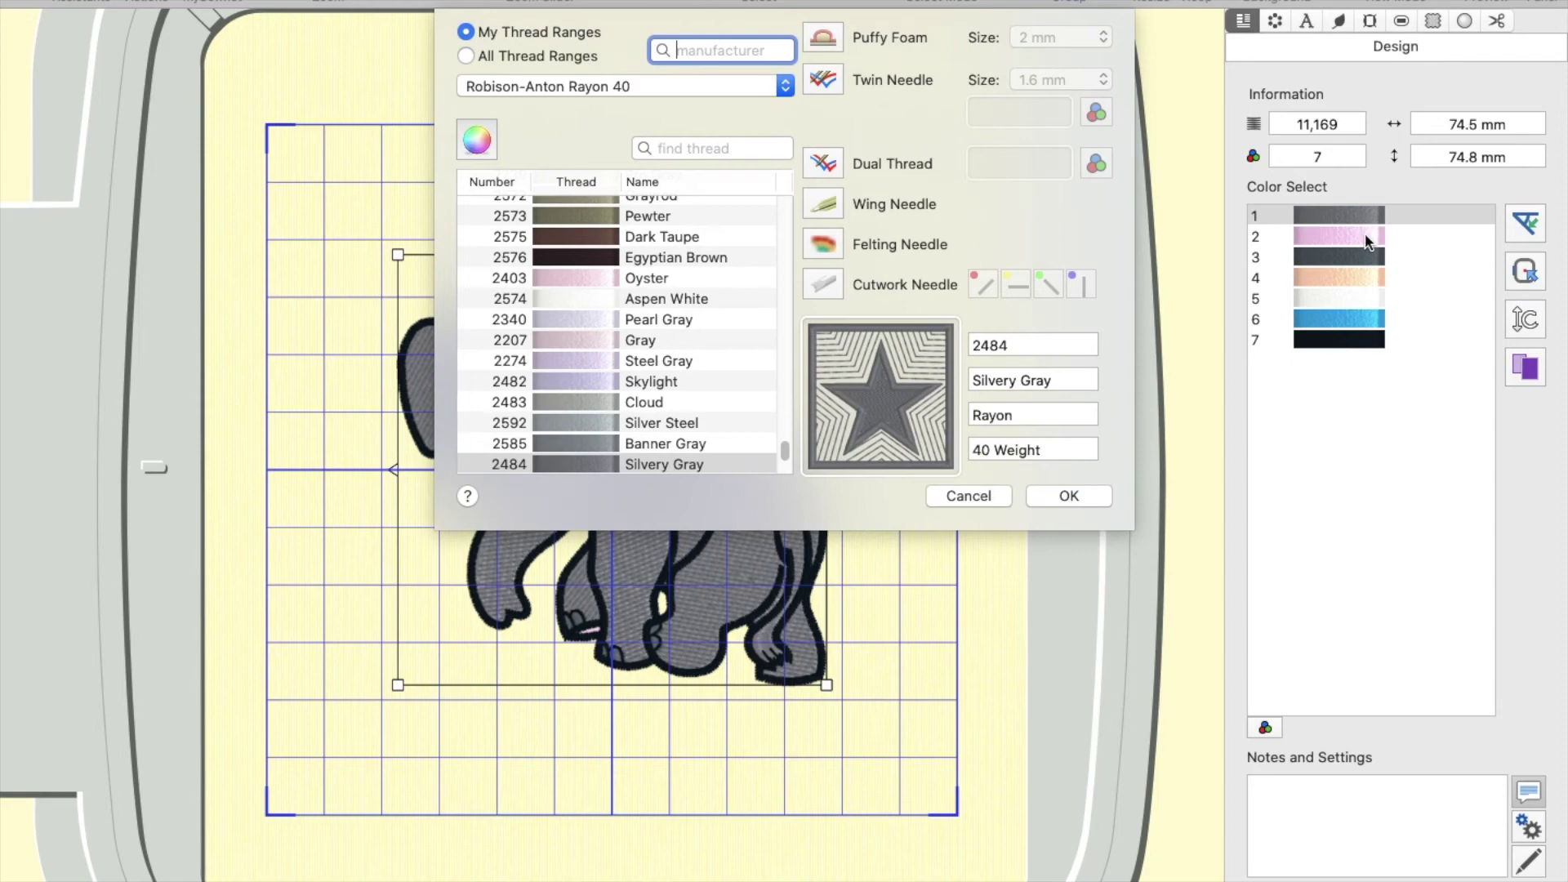
{"action": "left_click", "coordinate": [1069, 495]}
{"action": "double_click", "coordinate": [1340, 236]}
{"action": "left_click", "coordinate": [1065, 496]}
{"action": "key", "text": "Down"}
{"action": "left_click", "coordinate": [1068, 496]}
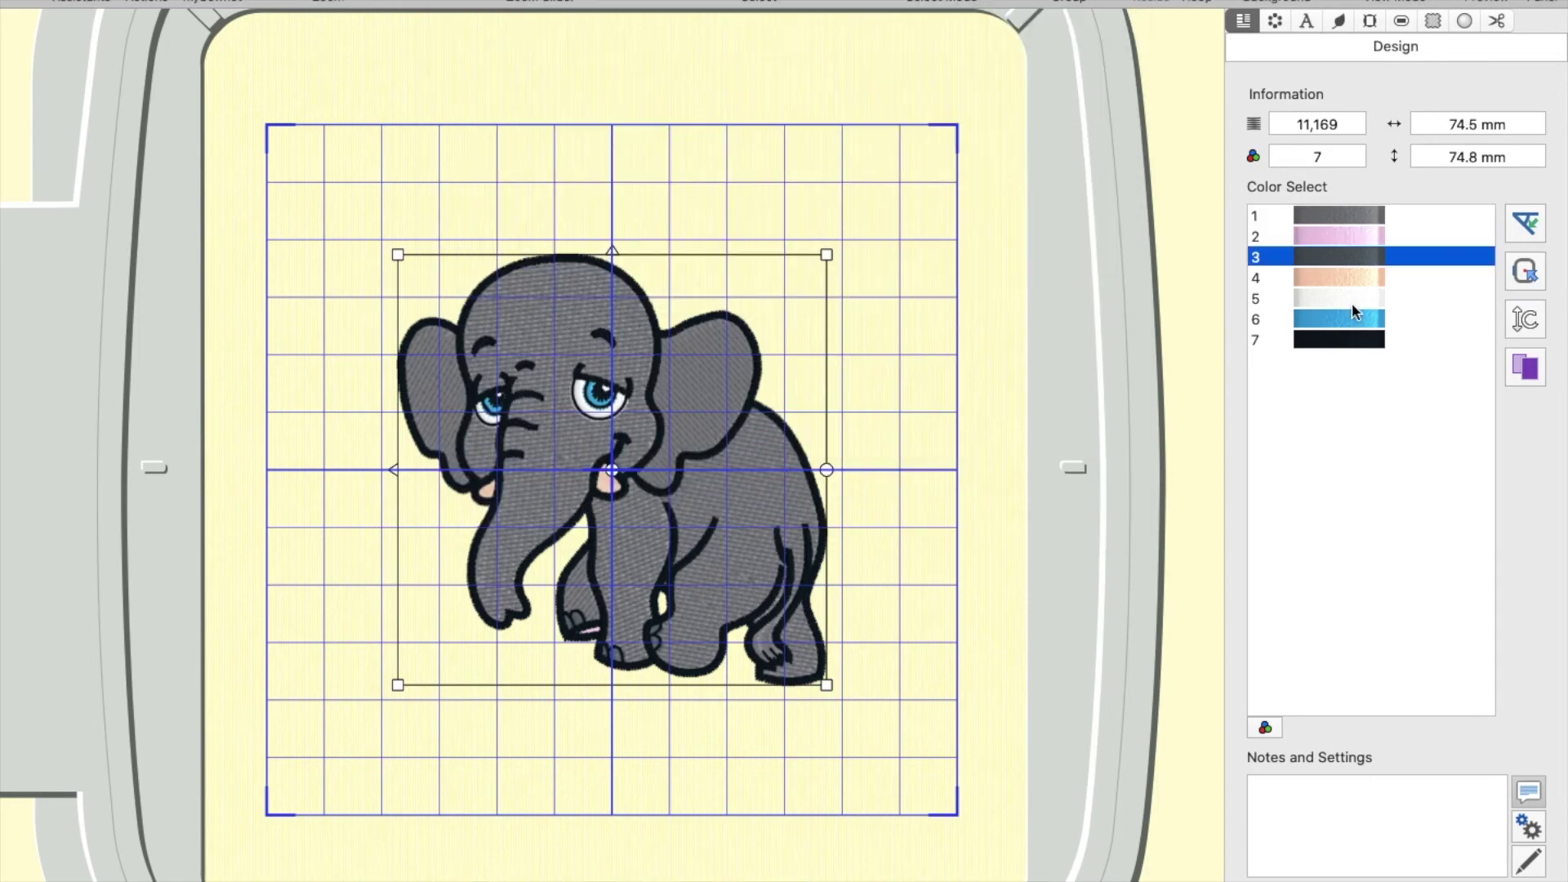
{"action": "double_click", "coordinate": [1353, 315]}
{"action": "left_click", "coordinate": [1066, 495]}
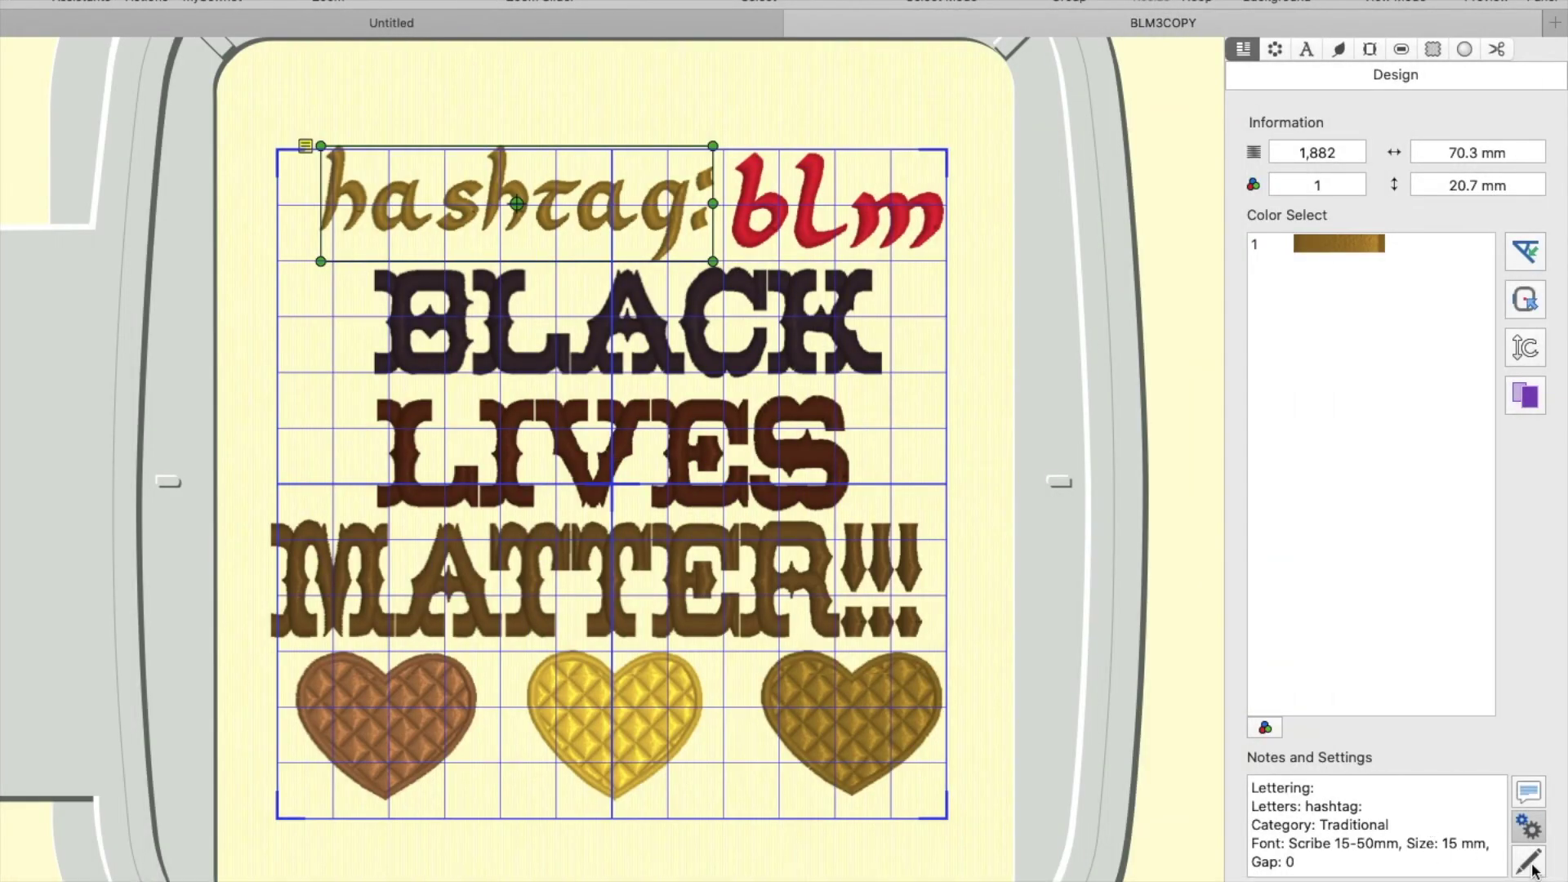
Step: Review the full settings text of the hashtag: lettering and compare it with the design notes view
{"action": "left_click", "coordinate": [1530, 862]}
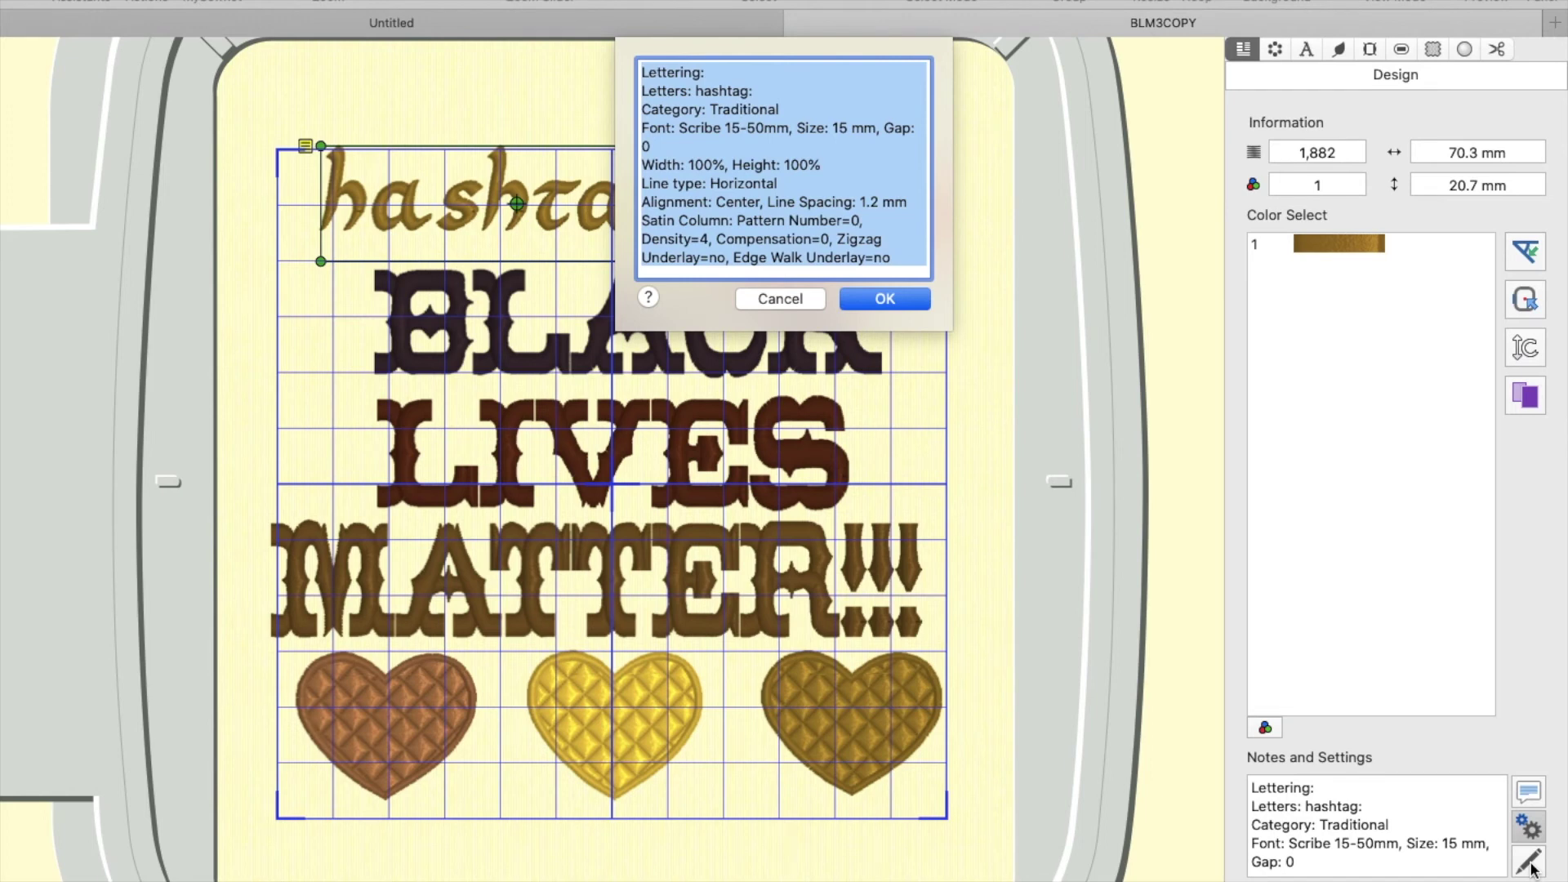
{"action": "left_click", "coordinate": [904, 308]}
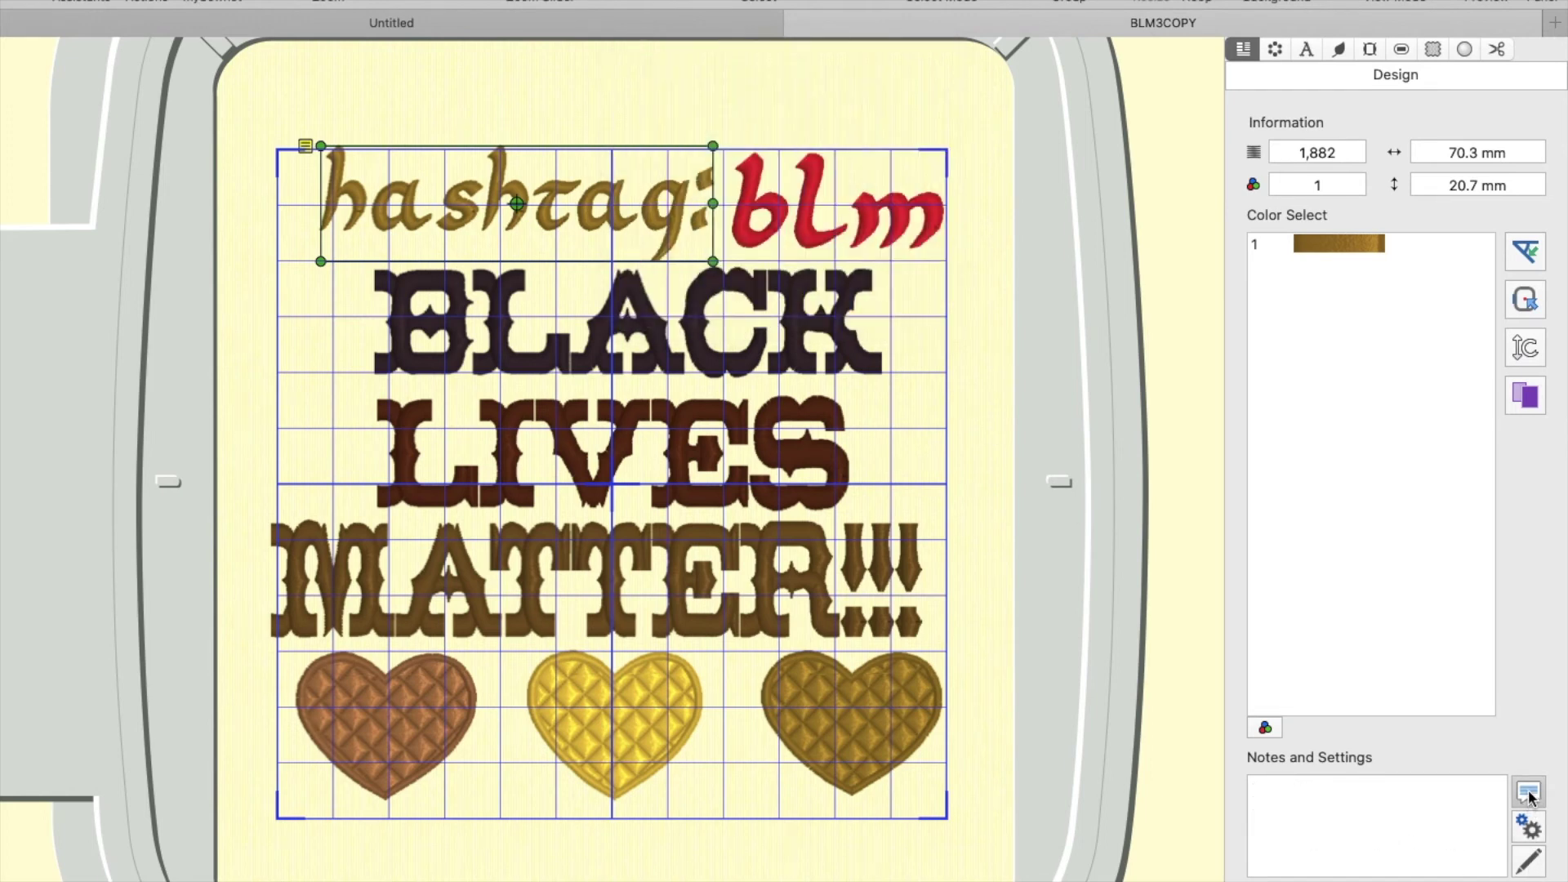
{"action": "left_click", "coordinate": [1529, 829]}
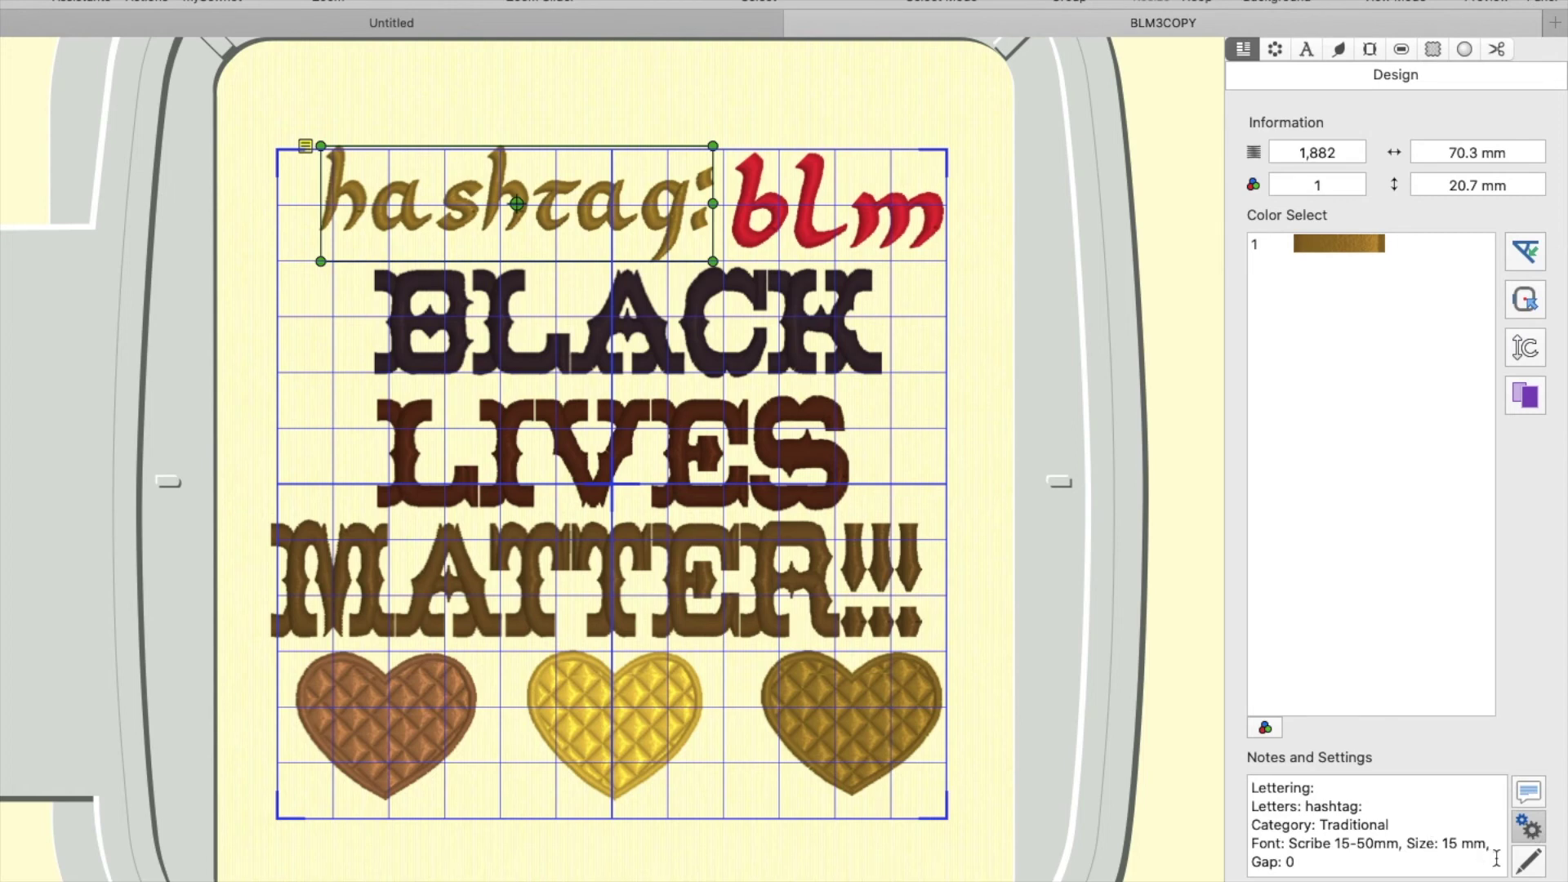
{"action": "left_click", "coordinate": [1530, 862]}
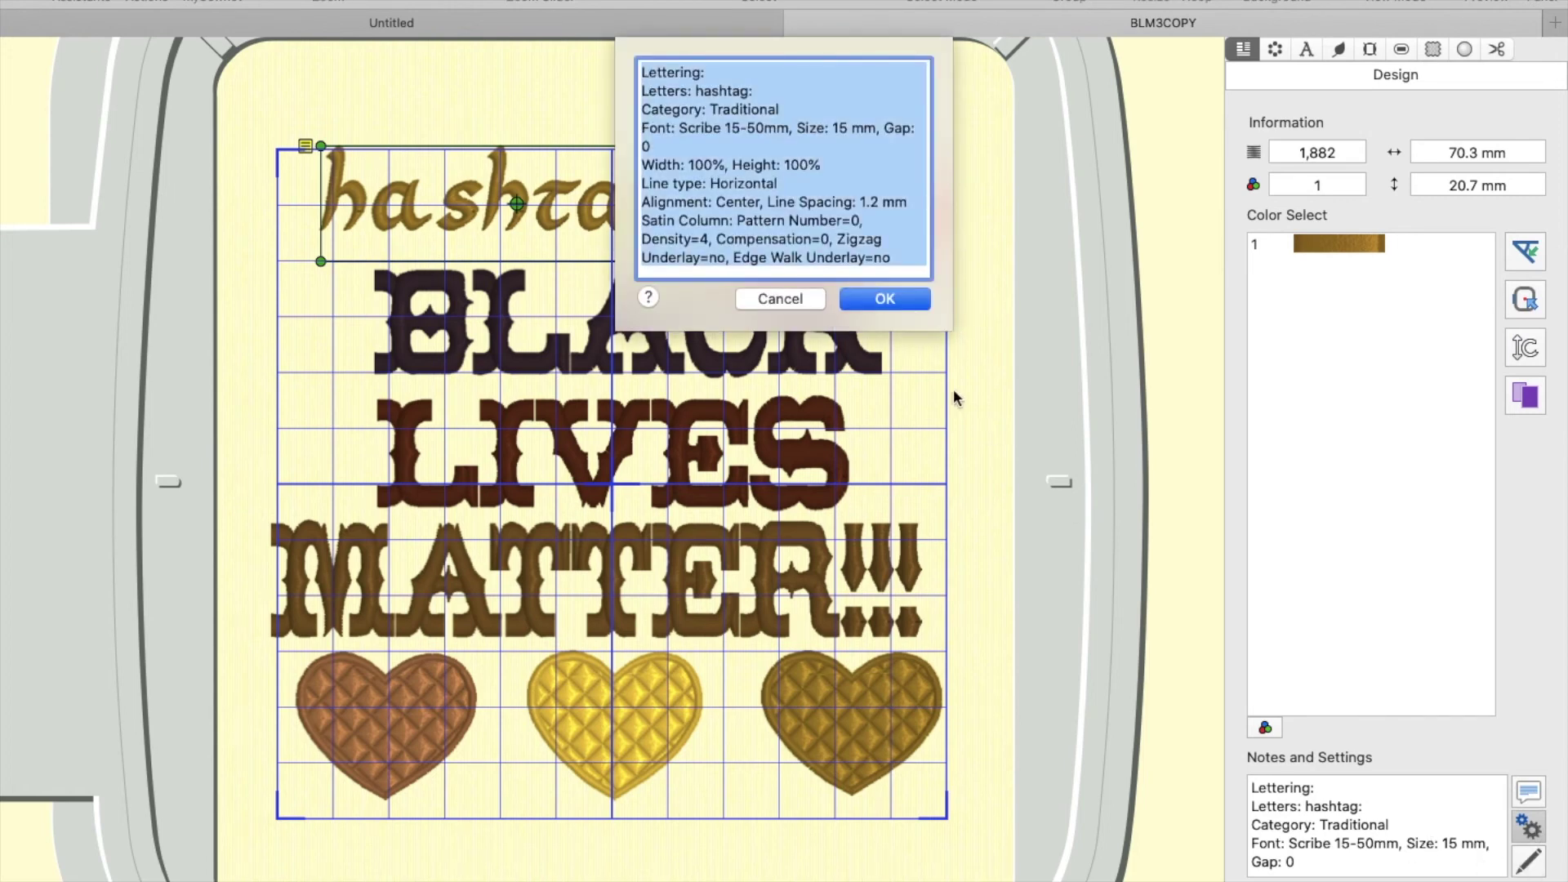
{"action": "left_click", "coordinate": [902, 302]}
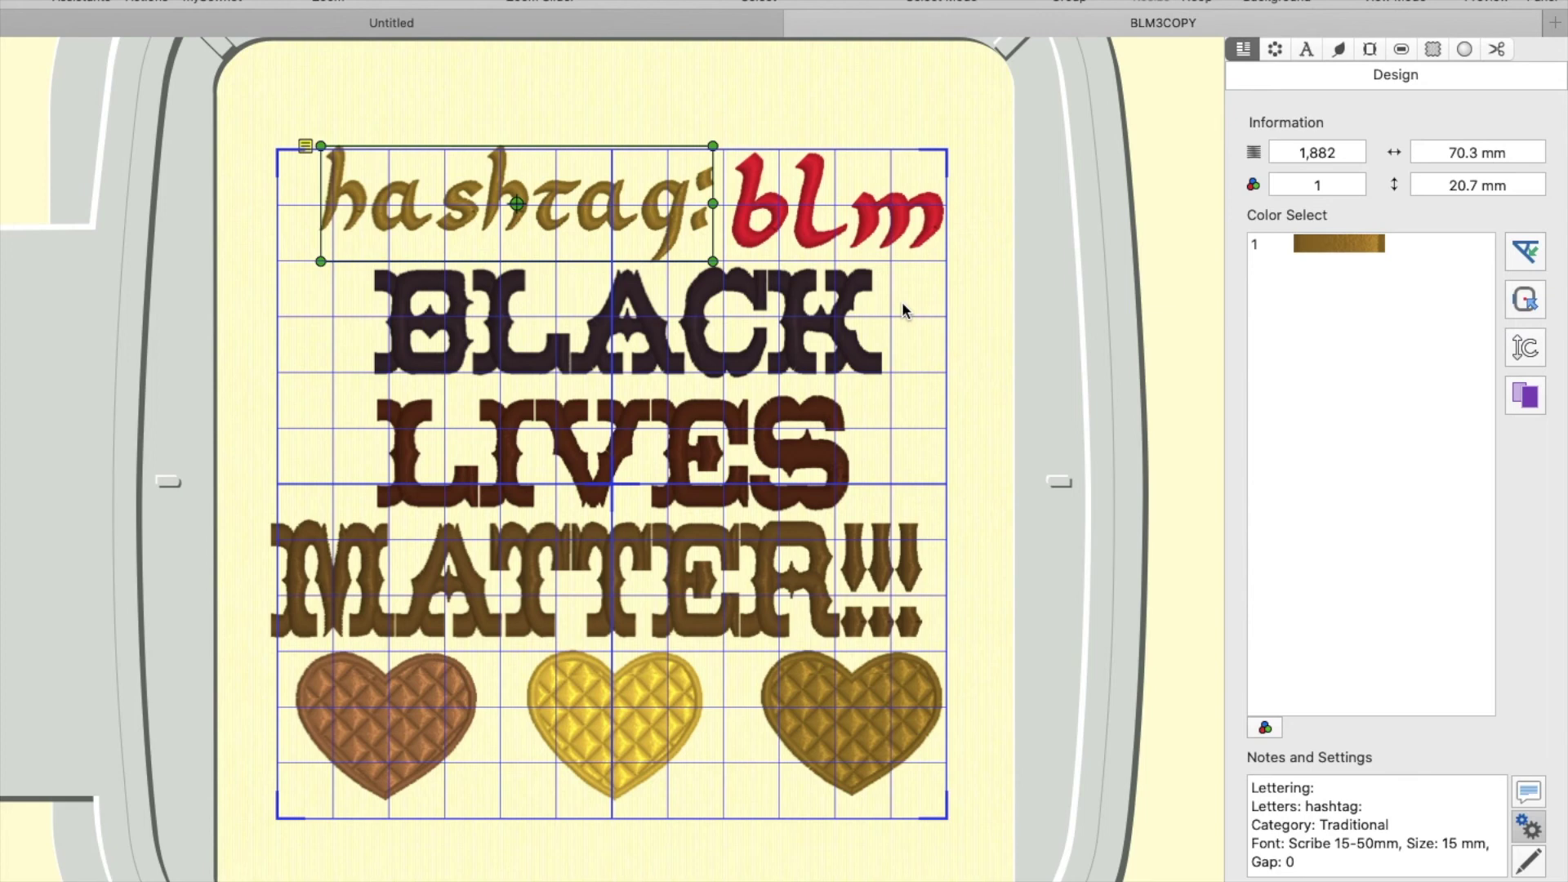
Step: Select the blm, BLACK, LIVES and MATTER!!! lettering and the first two hearts in turn to examine their settings
{"action": "left_click", "coordinate": [838, 232]}
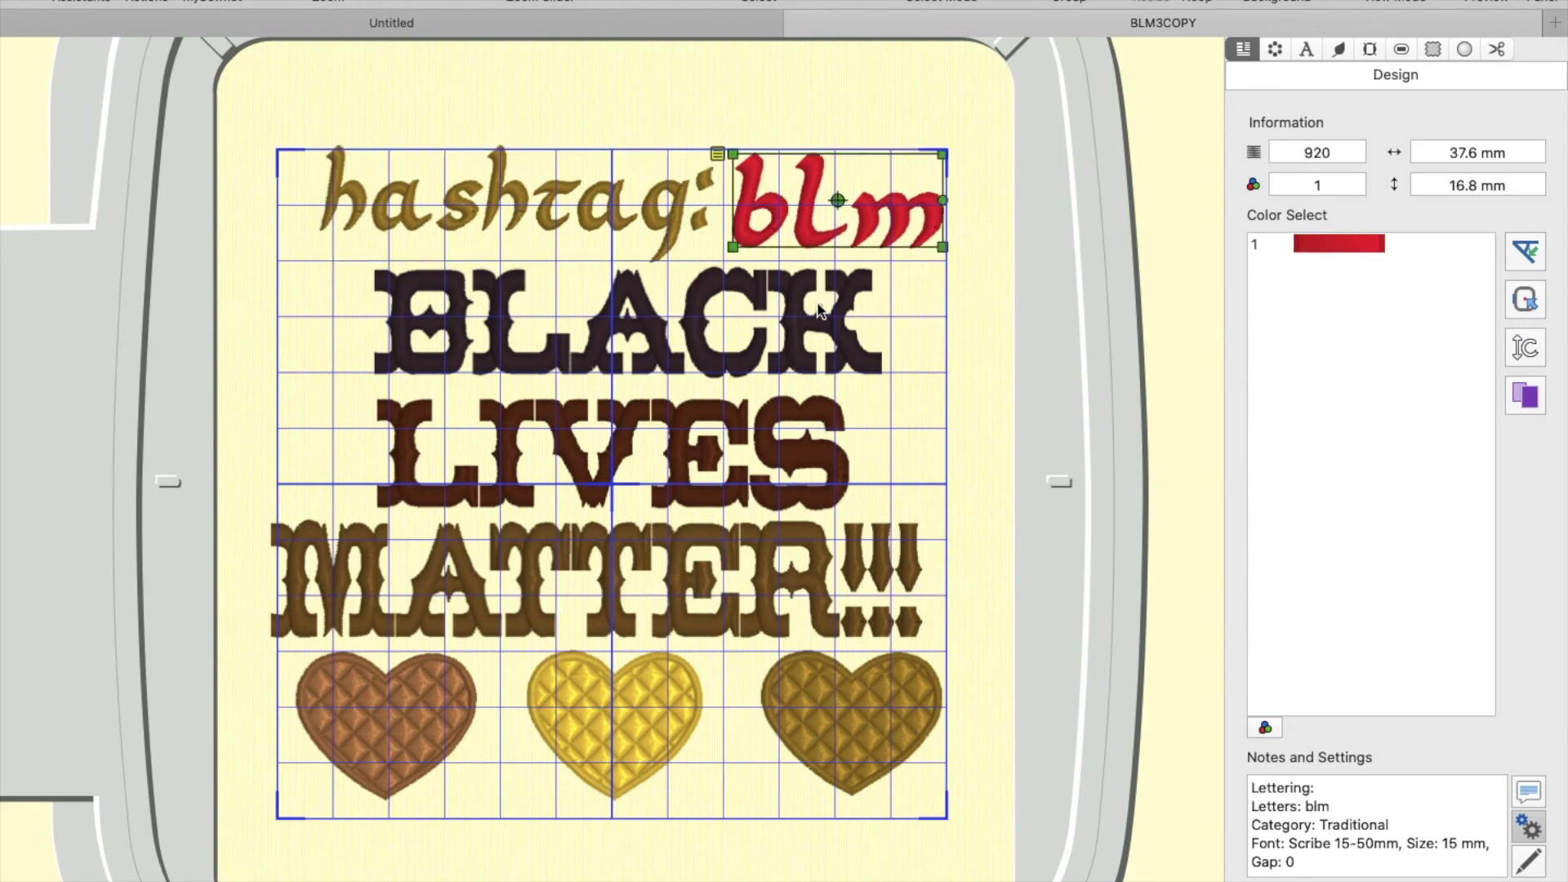
{"action": "left_click", "coordinate": [777, 312]}
{"action": "left_click", "coordinate": [774, 439]}
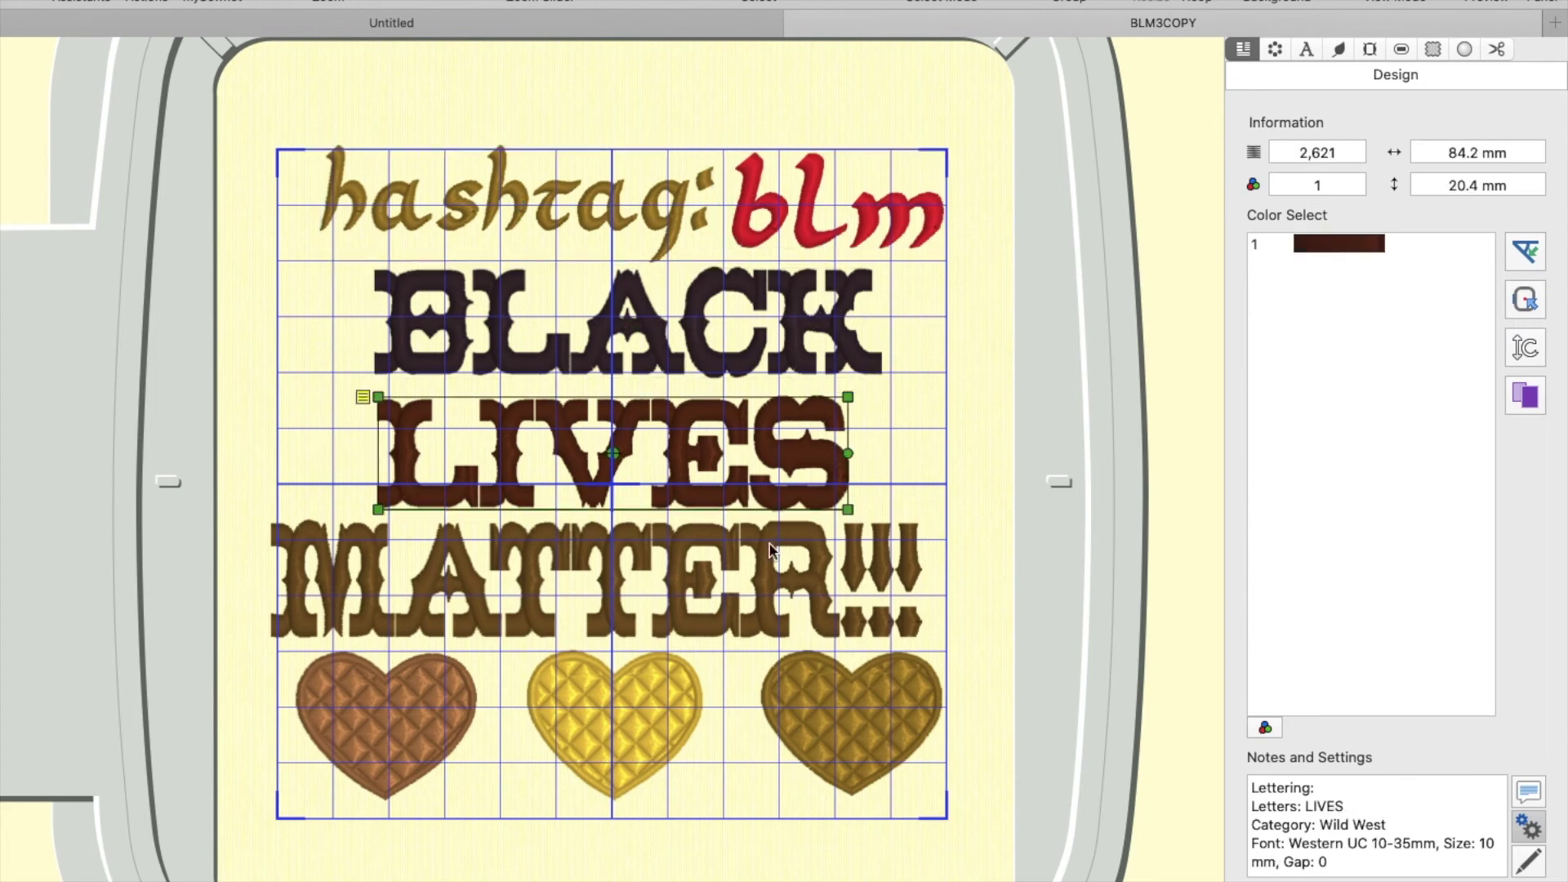
{"action": "left_click", "coordinate": [770, 572]}
{"action": "left_click", "coordinate": [398, 717]}
{"action": "left_click", "coordinate": [595, 737]}
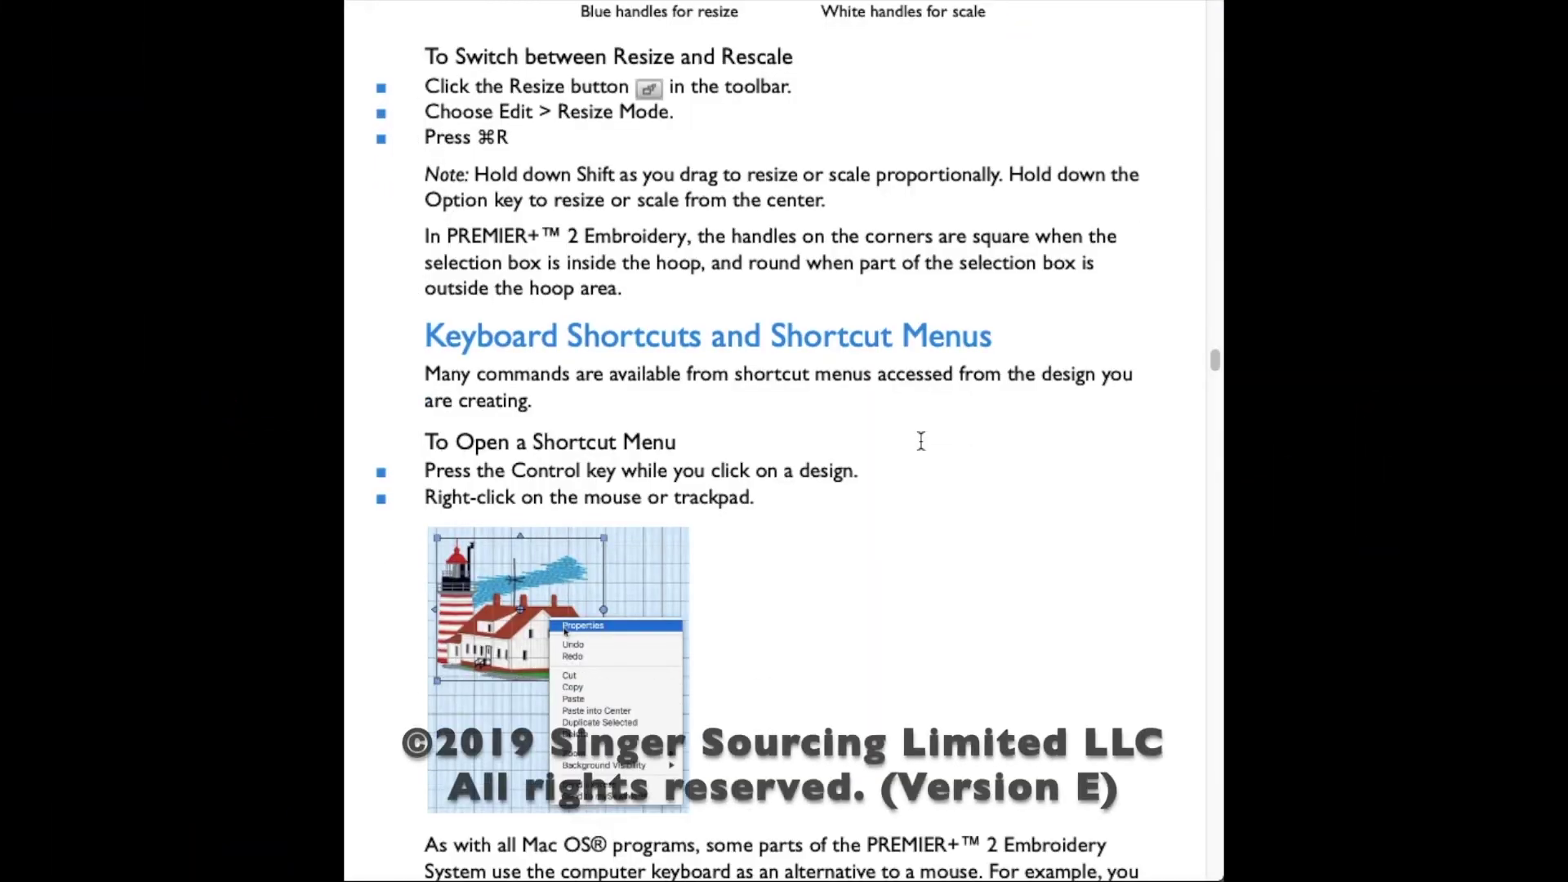
Step: Read the Keyboard Shortcuts and Shortcut Menus section of the PREMIER+ 2 Embroidery System manual
{"action": "scroll", "coordinate": [921, 441], "scroll_direction": "down", "scroll_amount": 10}
{"action": "scroll", "coordinate": [921, 441], "scroll_direction": "down", "scroll_amount": 12}
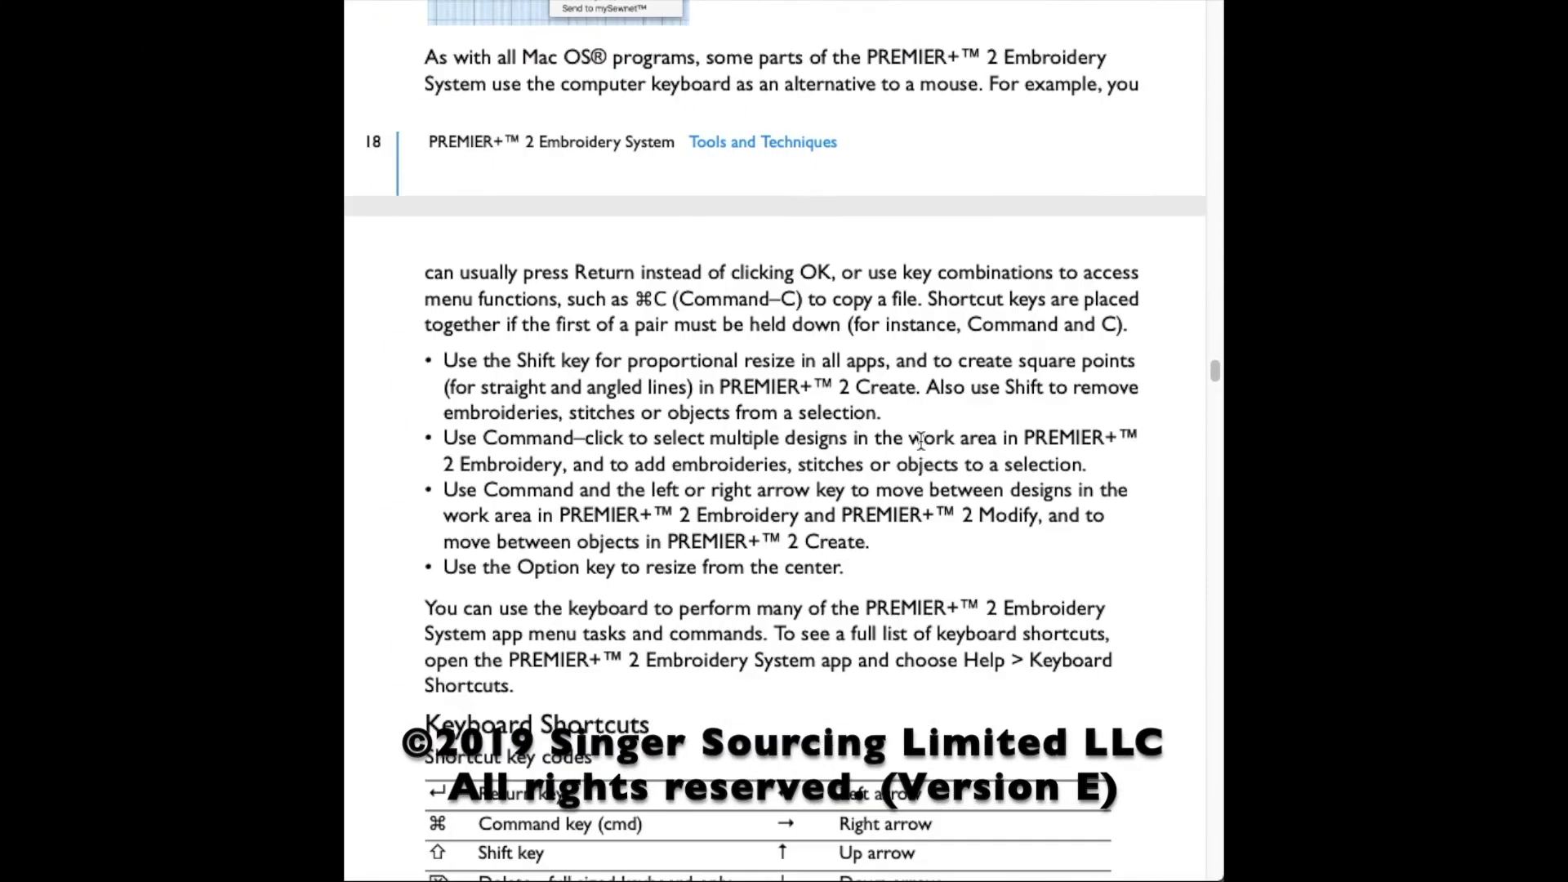
{"action": "scroll", "coordinate": [922, 441], "scroll_direction": "down", "scroll_amount": 6}
{"action": "scroll", "coordinate": [922, 441], "scroll_direction": "down", "scroll_amount": 3}
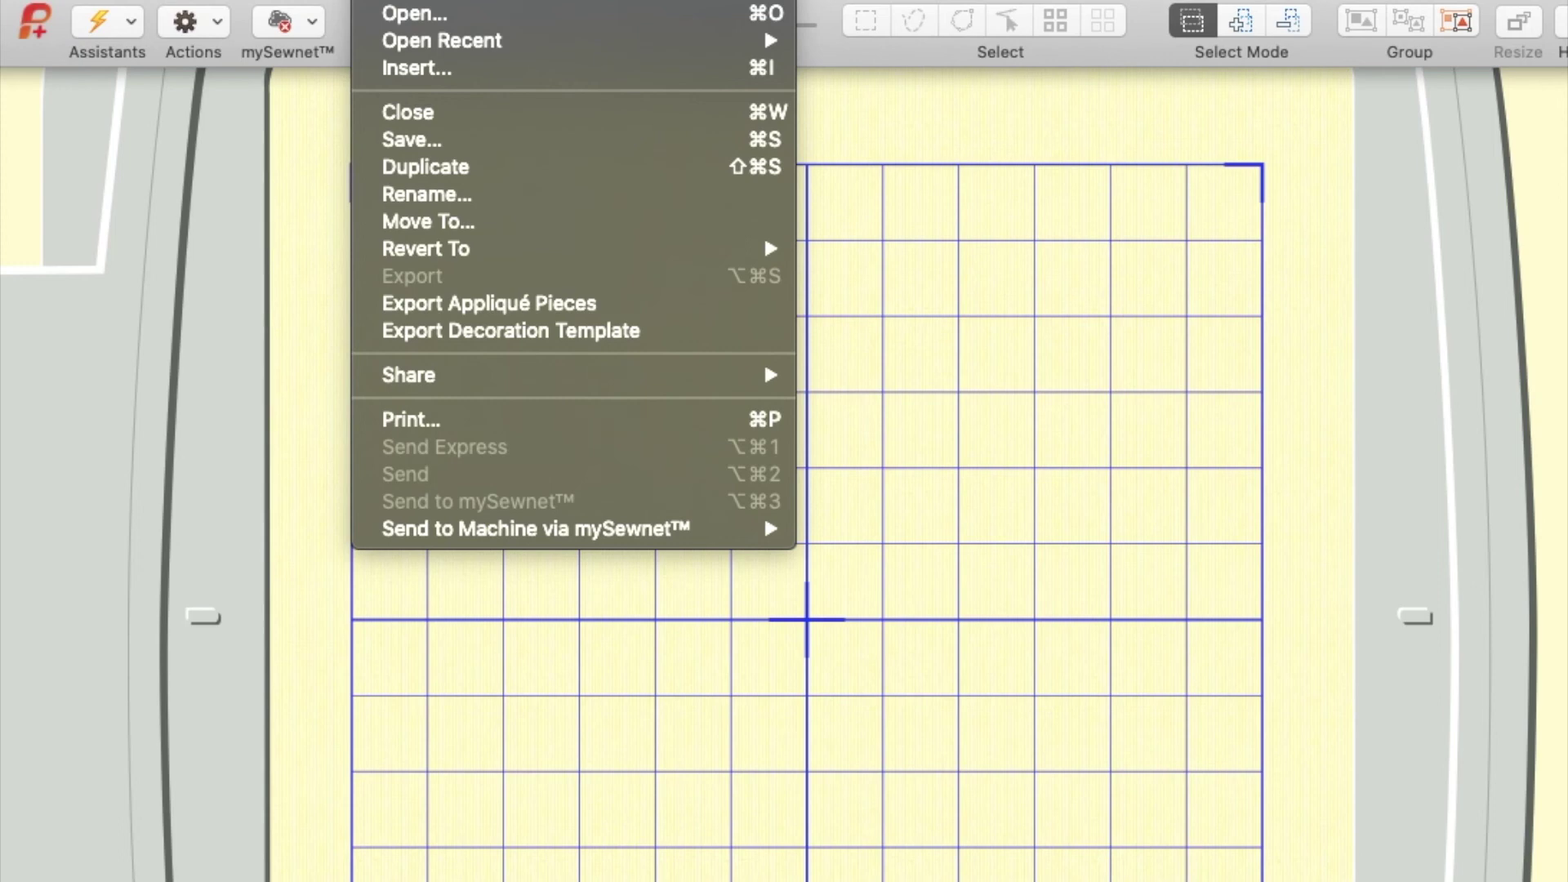
{"action": "mouse_move", "coordinate": [438, 0]}
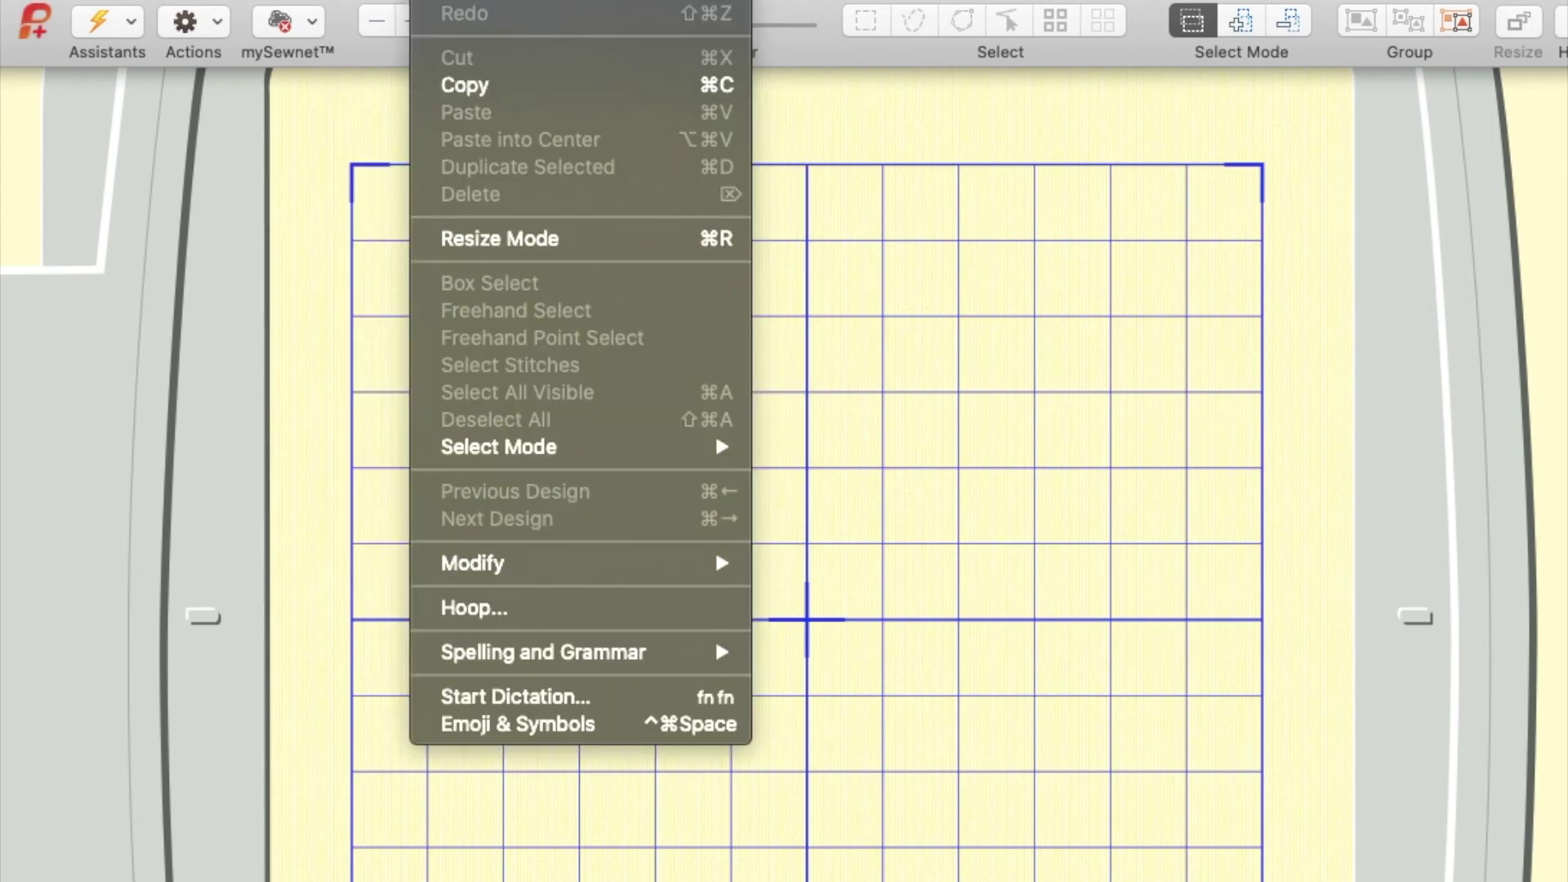
{"action": "mouse_move", "coordinate": [500, 0]}
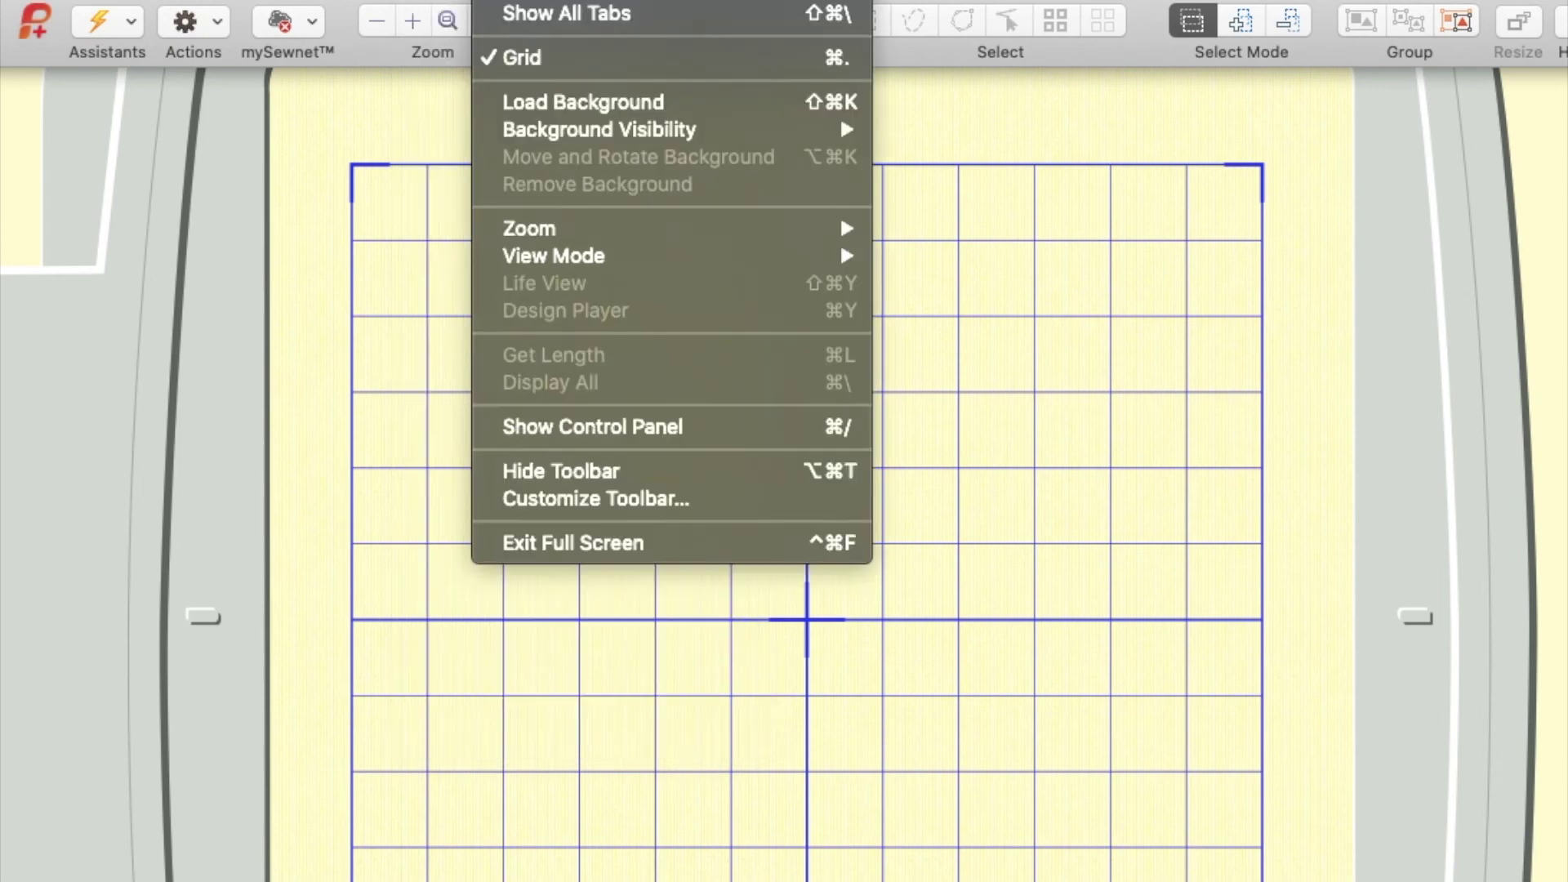
Step: Review the view and assistant commands with their shortcuts, and close the toolbar customization options
{"action": "mouse_move", "coordinate": [572, 0]}
{"action": "mouse_move", "coordinate": [662, 0]}
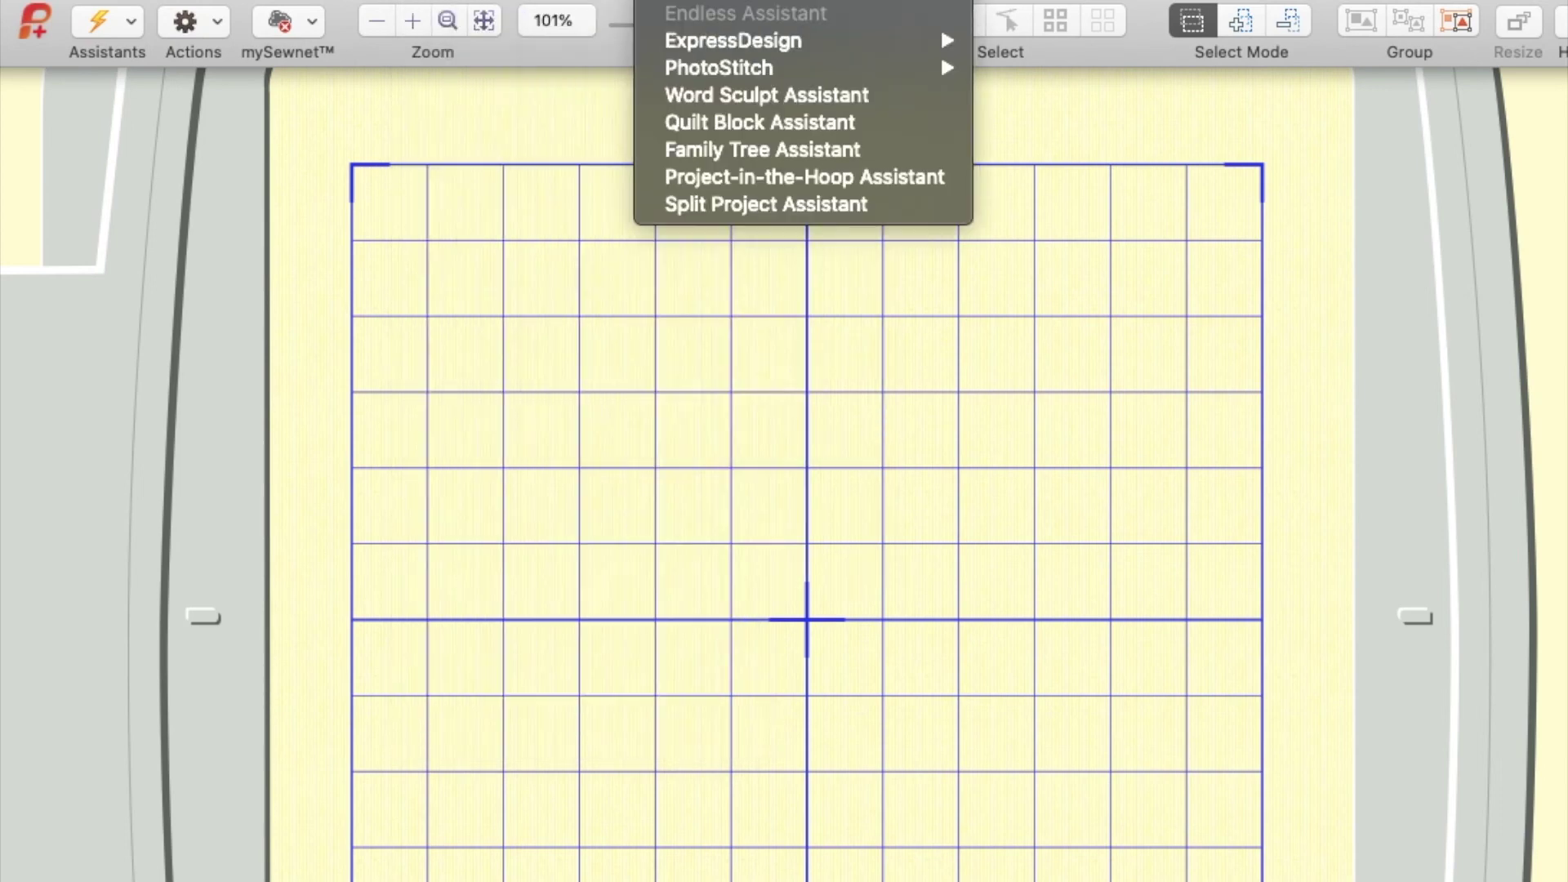
{"action": "mouse_move", "coordinate": [776, 0]}
{"action": "mouse_move", "coordinate": [874, 0]}
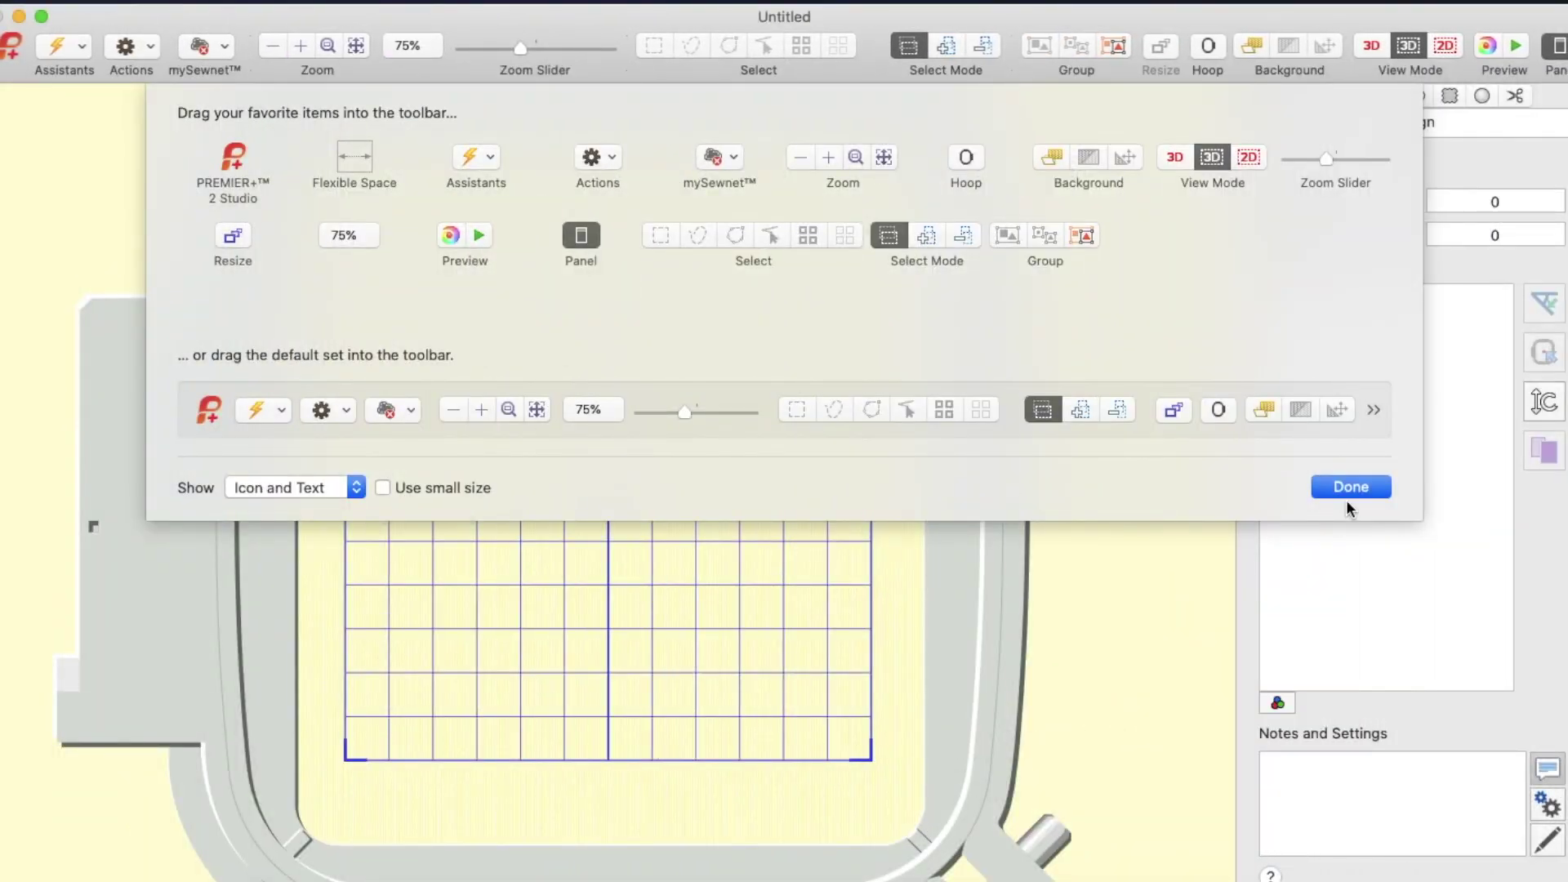
{"action": "left_click", "coordinate": [1351, 487]}
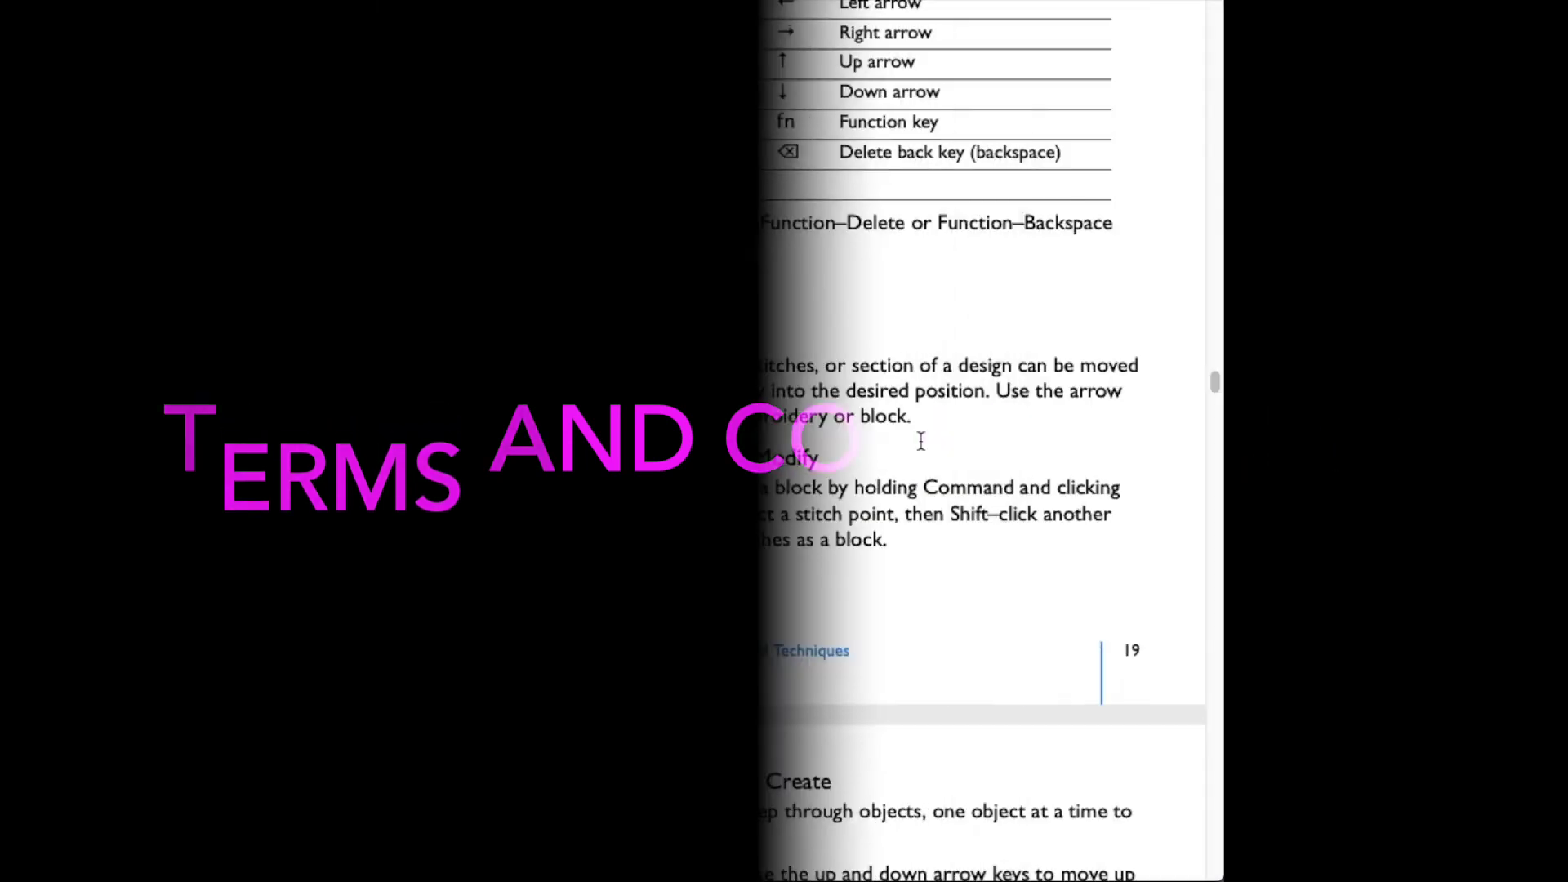
Step: Read on through the manual's Tools and Techniques chapter to the Hoop Selection section on page 26
{"action": "scroll", "coordinate": [921, 441], "scroll_direction": "down", "scroll_amount": 5}
{"action": "scroll", "coordinate": [920, 441], "scroll_direction": "down", "scroll_amount": 10}
{"action": "scroll", "coordinate": [921, 441], "scroll_direction": "down", "scroll_amount": 10}
{"action": "scroll", "coordinate": [921, 441], "scroll_direction": "down", "scroll_amount": 10}
{"action": "scroll", "coordinate": [921, 441], "scroll_direction": "down", "scroll_amount": 10}
{"action": "scroll", "coordinate": [920, 441], "scroll_direction": "down", "scroll_amount": 10}
{"action": "scroll", "coordinate": [921, 441], "scroll_direction": "down", "scroll_amount": 10}
{"action": "scroll", "coordinate": [921, 441], "scroll_direction": "down", "scroll_amount": 10}
{"action": "scroll", "coordinate": [921, 441], "scroll_direction": "down", "scroll_amount": 3}
{"action": "scroll", "coordinate": [922, 441], "scroll_direction": "down", "scroll_amount": 10}
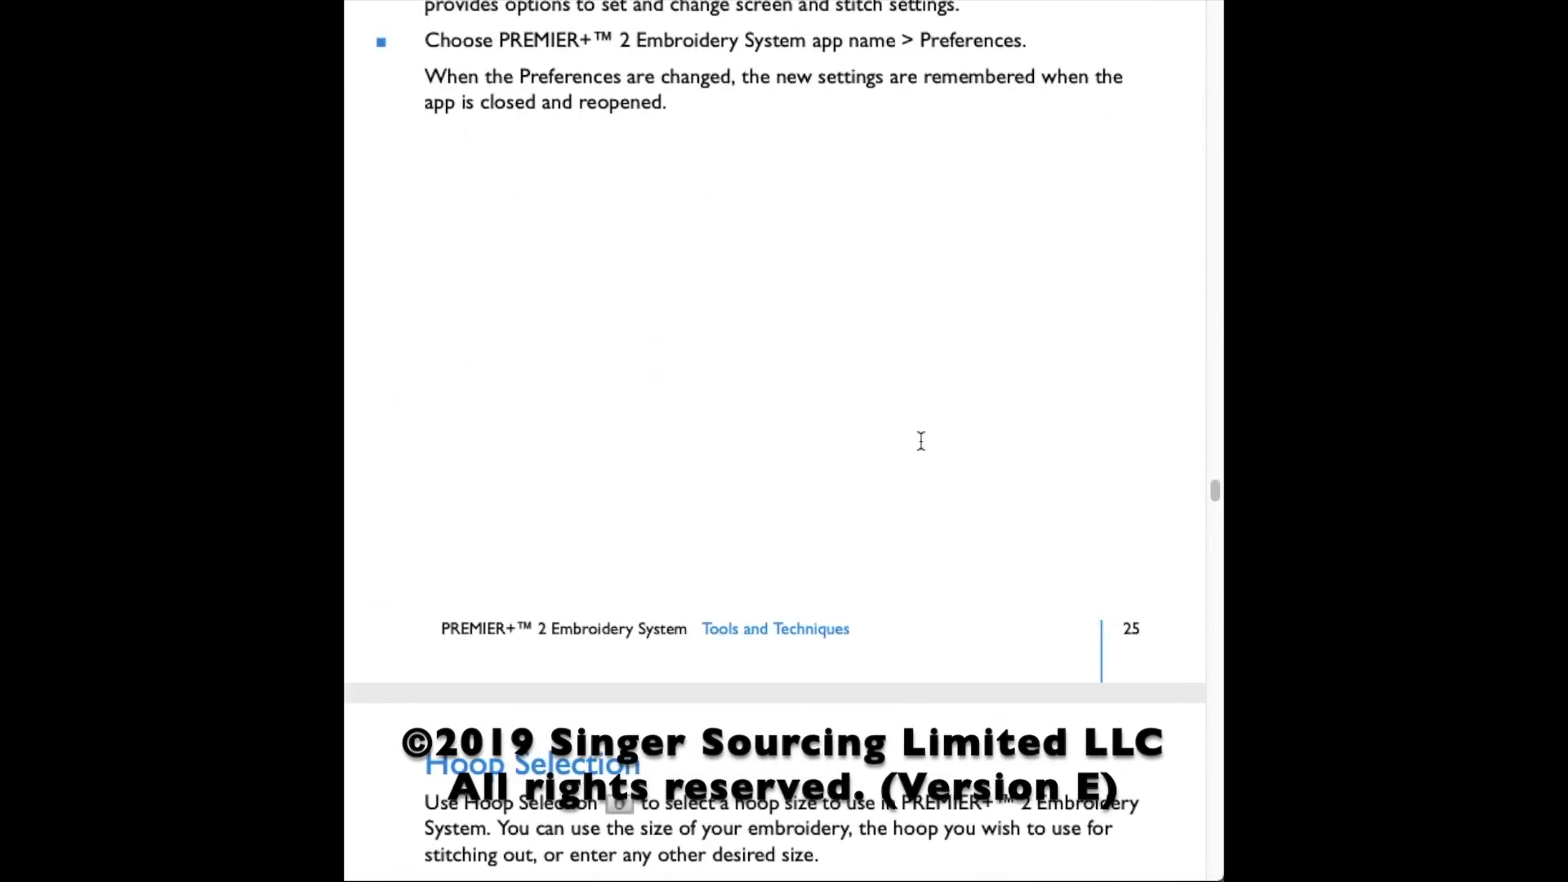
{"action": "scroll", "coordinate": [921, 441], "scroll_direction": "down", "scroll_amount": 5}
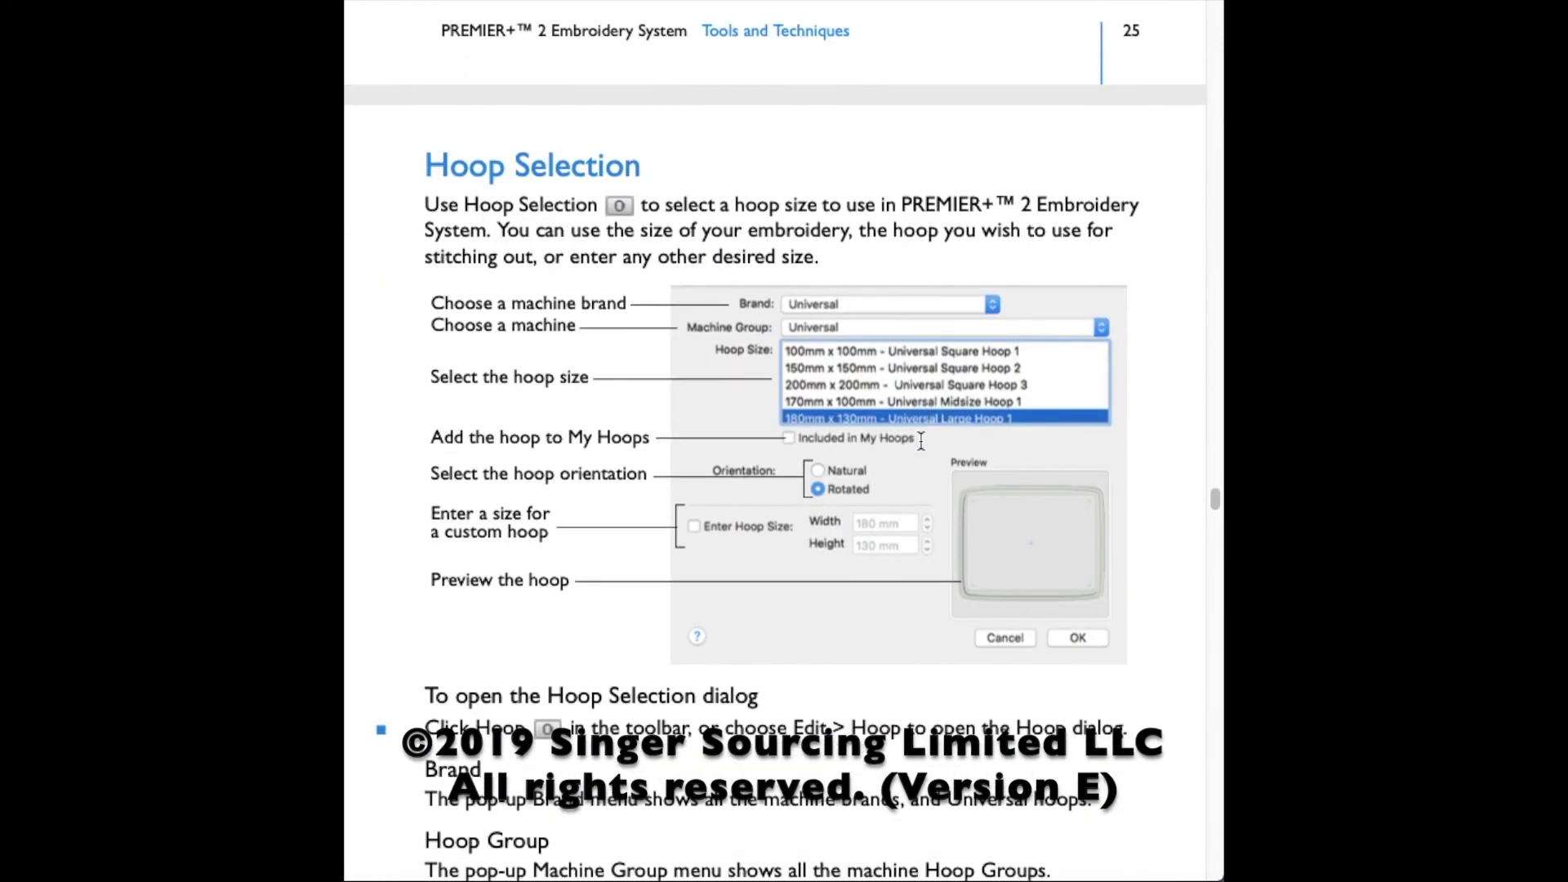
{"action": "scroll", "coordinate": [921, 442], "scroll_direction": "down", "scroll_amount": 12}
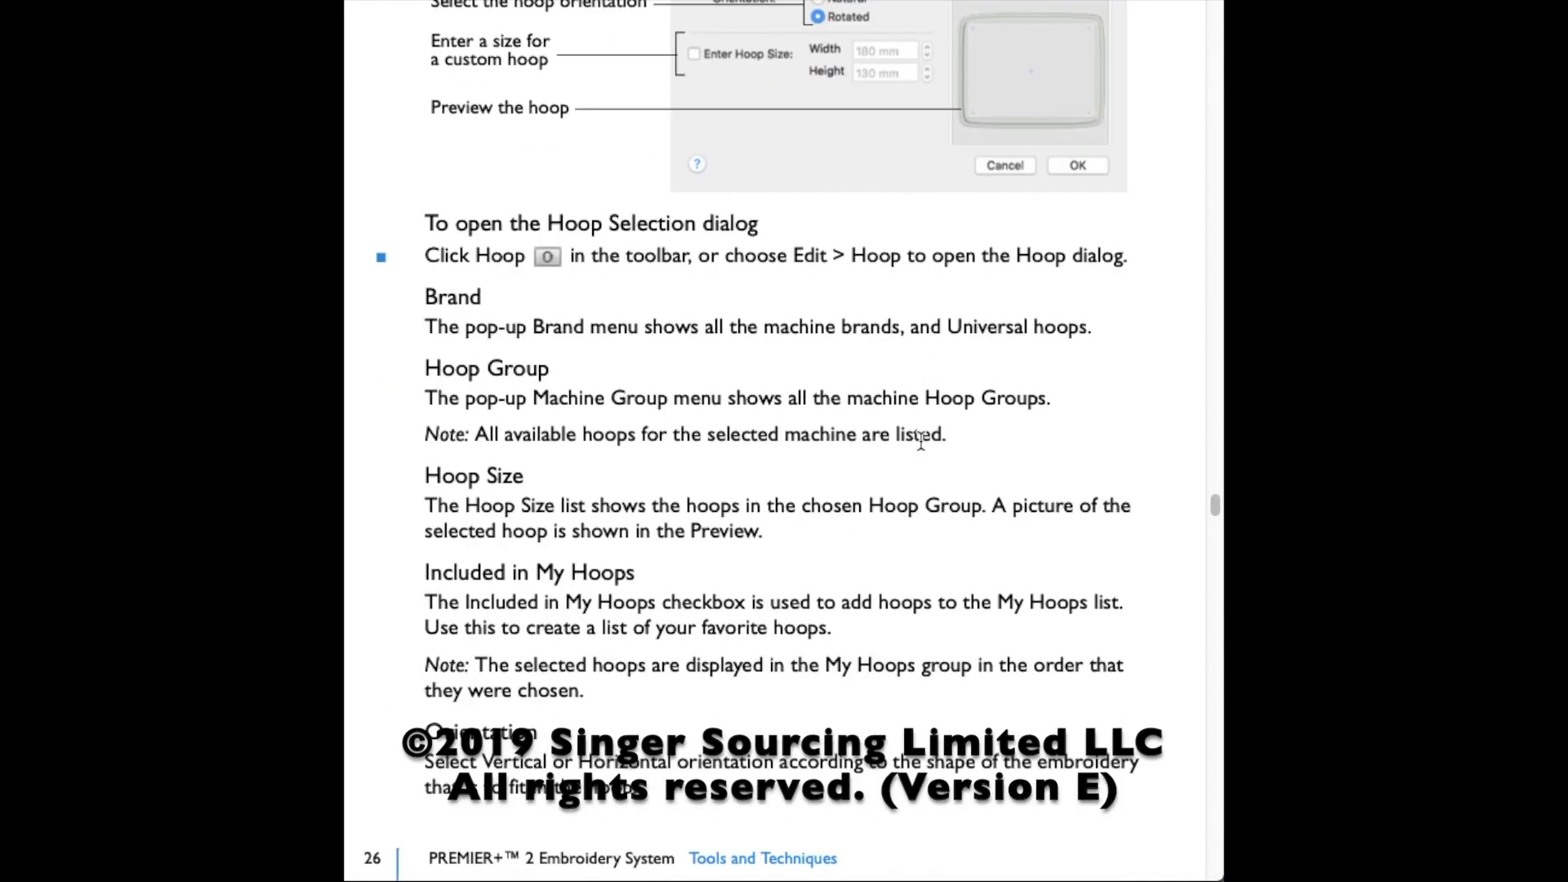
{"action": "scroll", "coordinate": [920, 441], "scroll_direction": "down", "scroll_amount": 4}
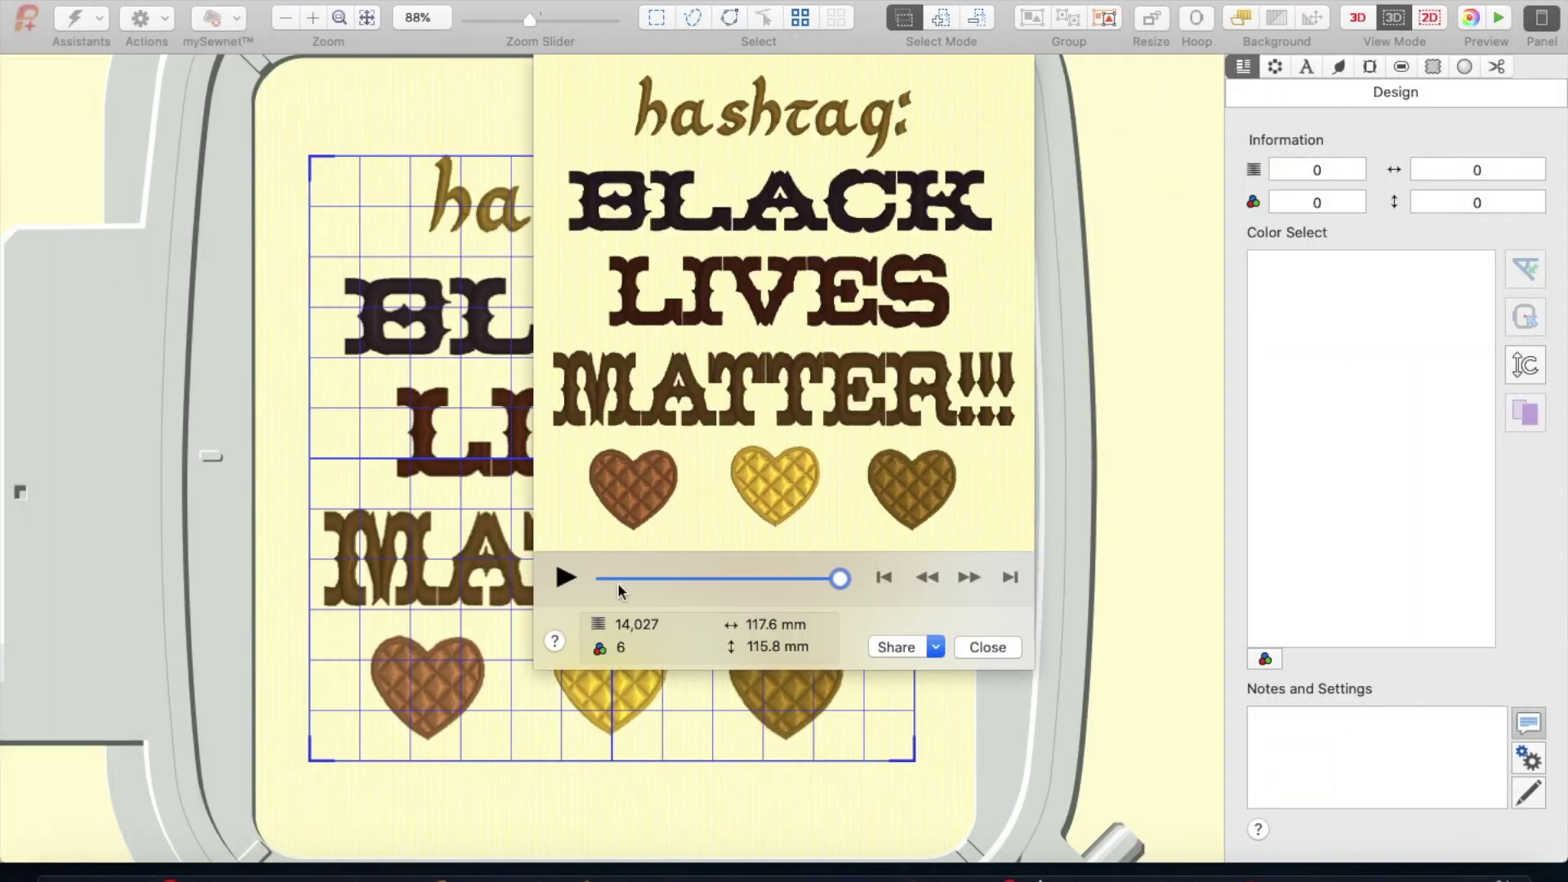
Step: Play the hashtag: BLACK LIVES MATTER!!! stitch-out in the Design Player, jump between its start and end, and scrub through the stitching sequence
{"action": "left_click", "coordinate": [564, 579]}
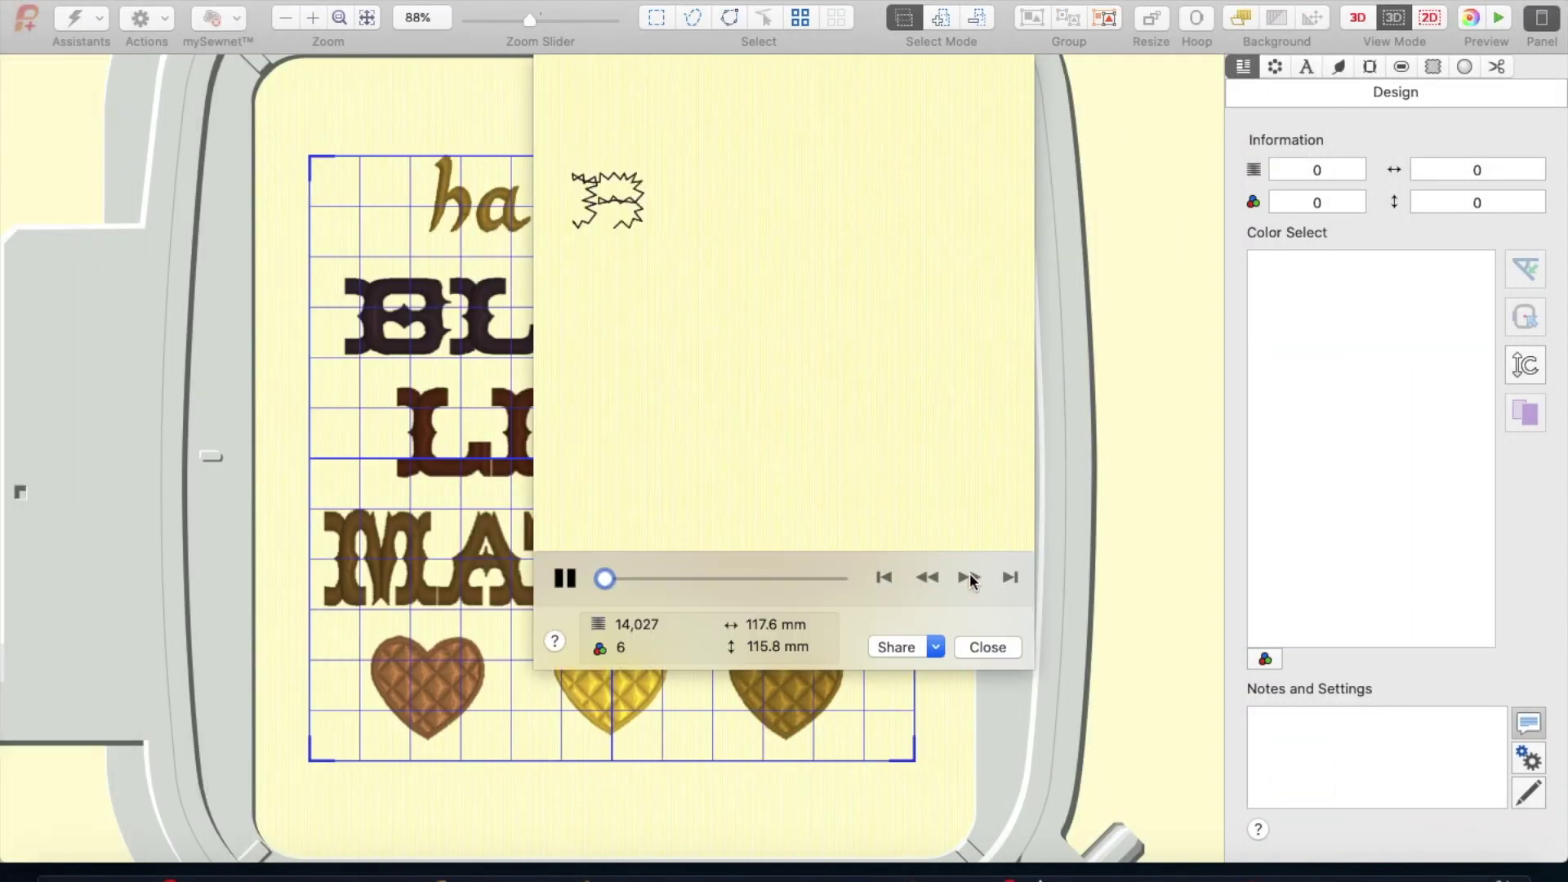
{"action": "left_click", "coordinate": [1010, 577]}
{"action": "left_click", "coordinate": [883, 578]}
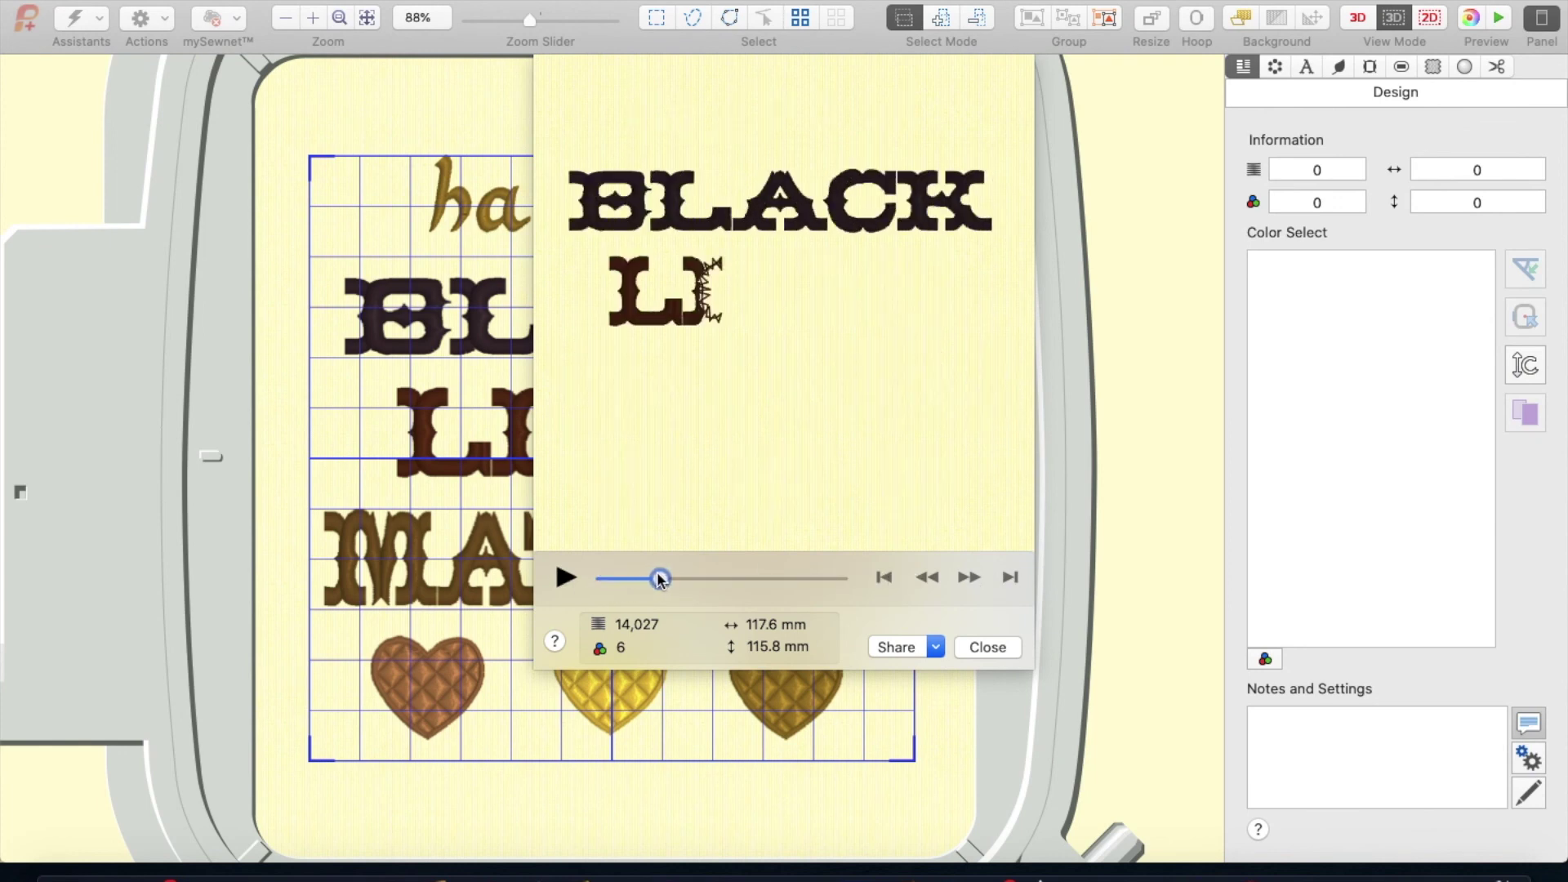
{"action": "left_click_drag", "start_coordinate": [708, 576], "coordinate": [745, 575]}
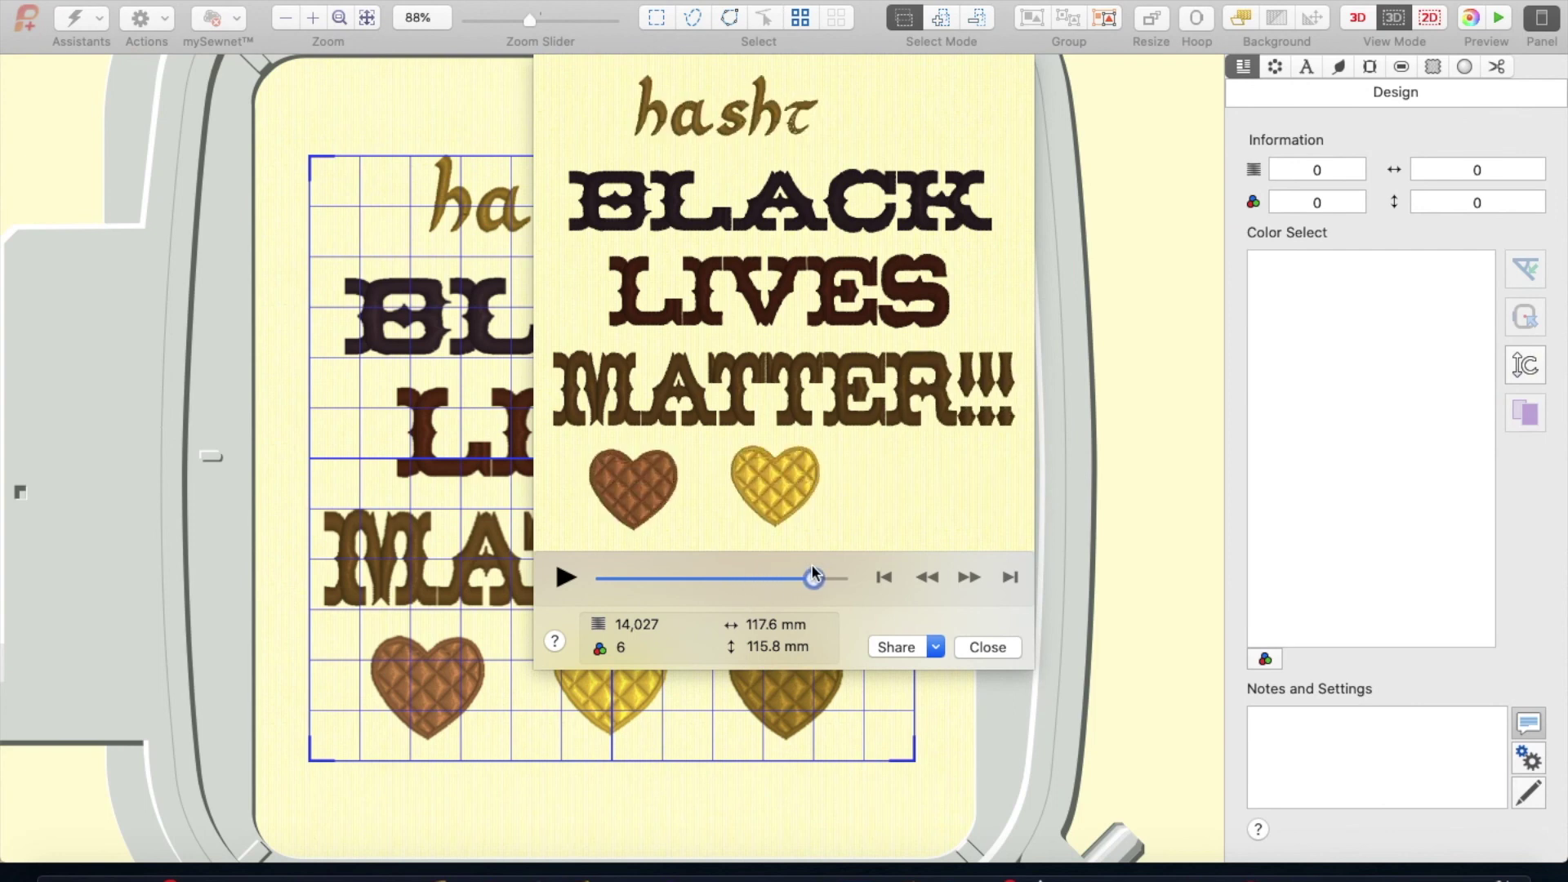